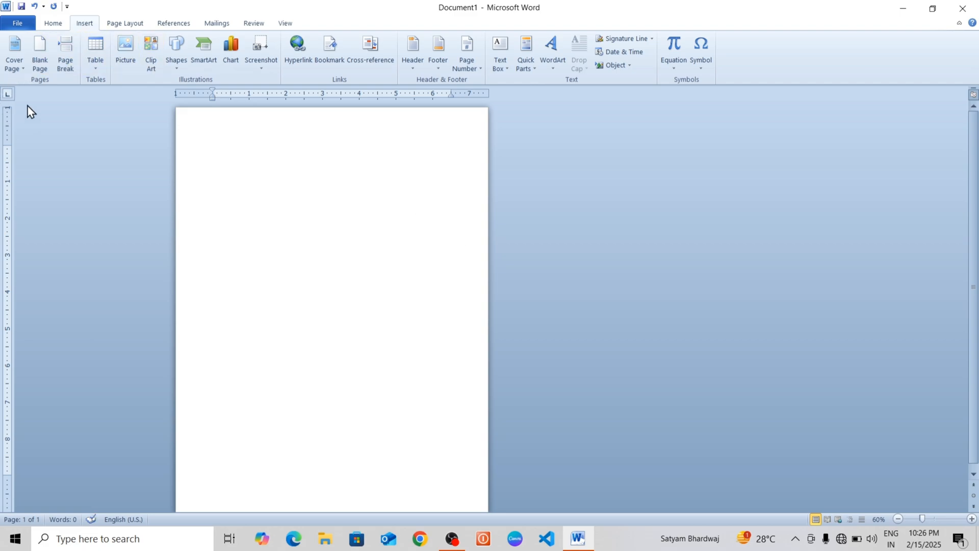
left_click(24, 68)
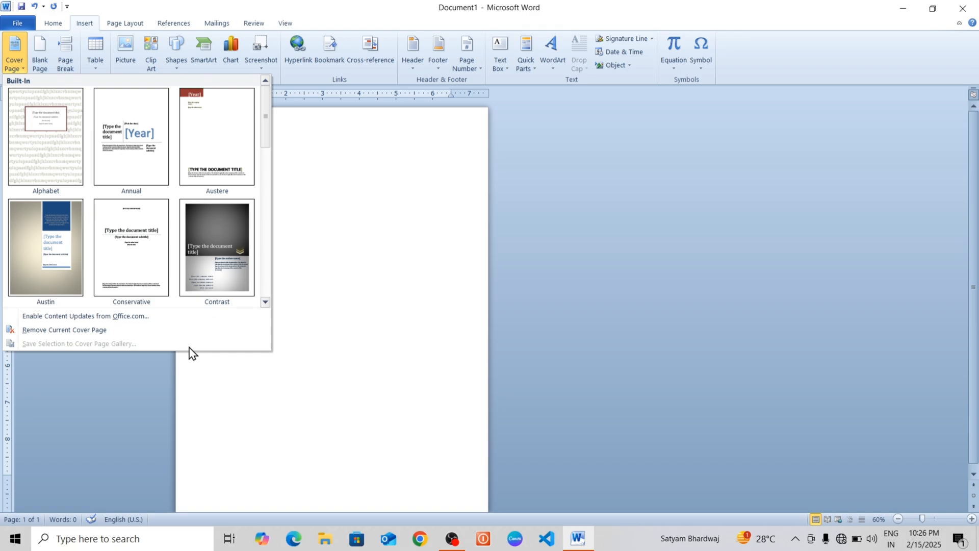
left_click(350, 269)
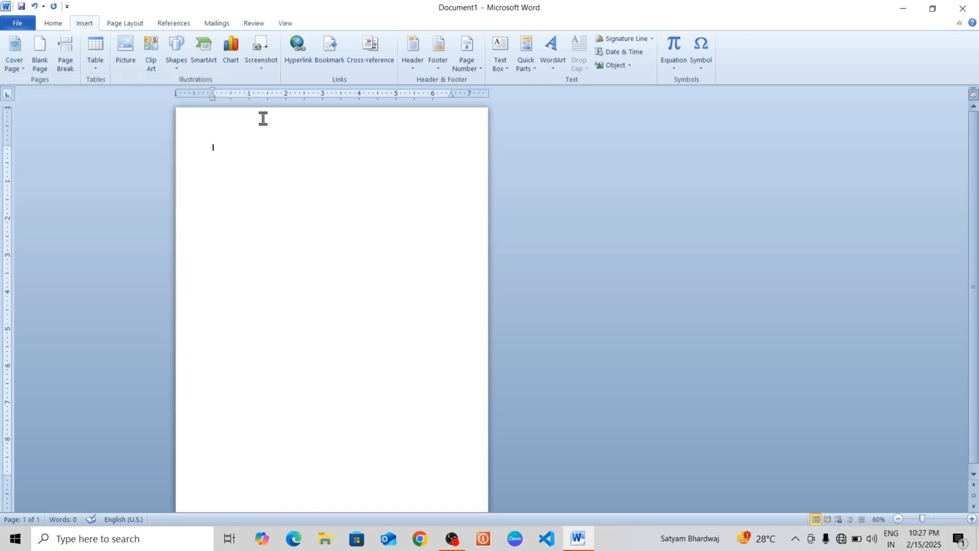
Insert the diagram-data-graph picture from Gorkhpur photo > New folder on drive E and stretch it to about 7.78" high by 6.18" wide
left_click(126, 61)
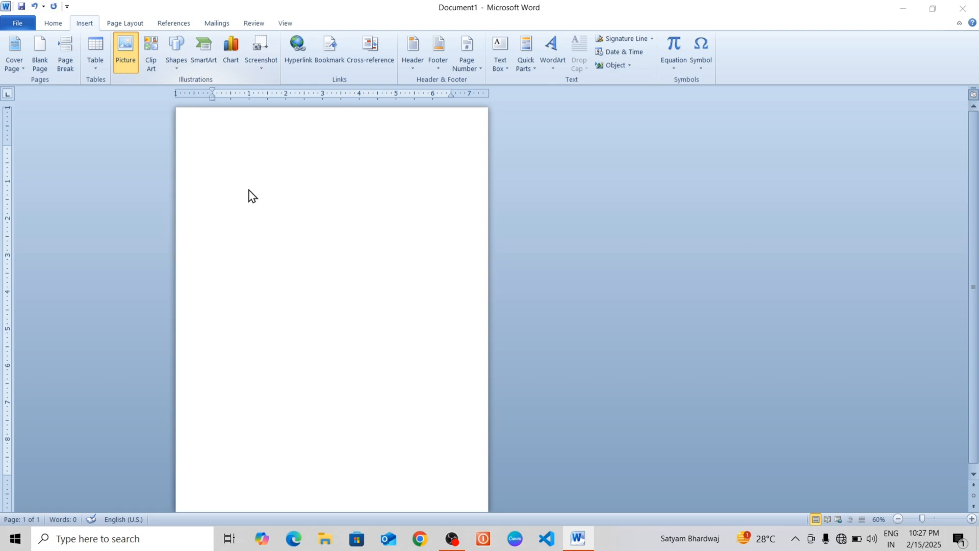
left_click(57, 214)
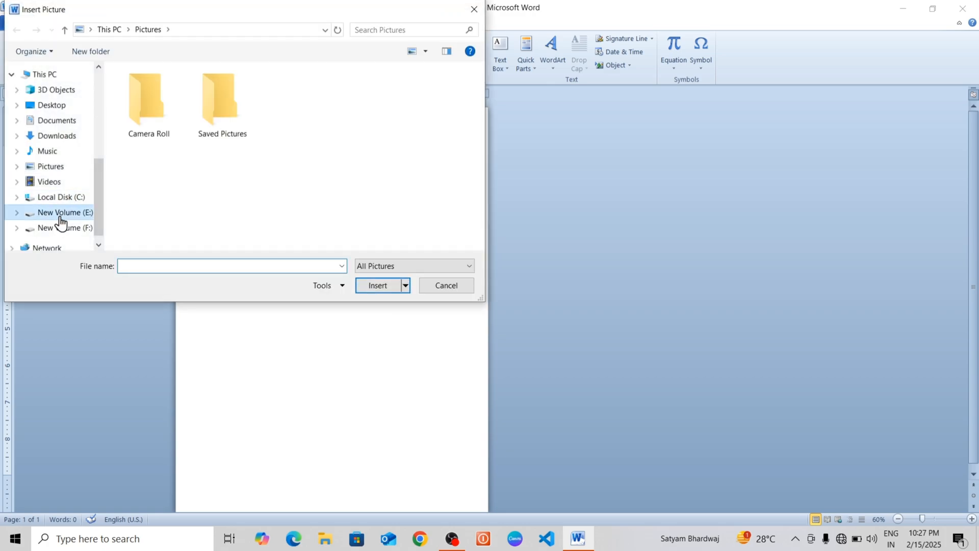
left_click(169, 122)
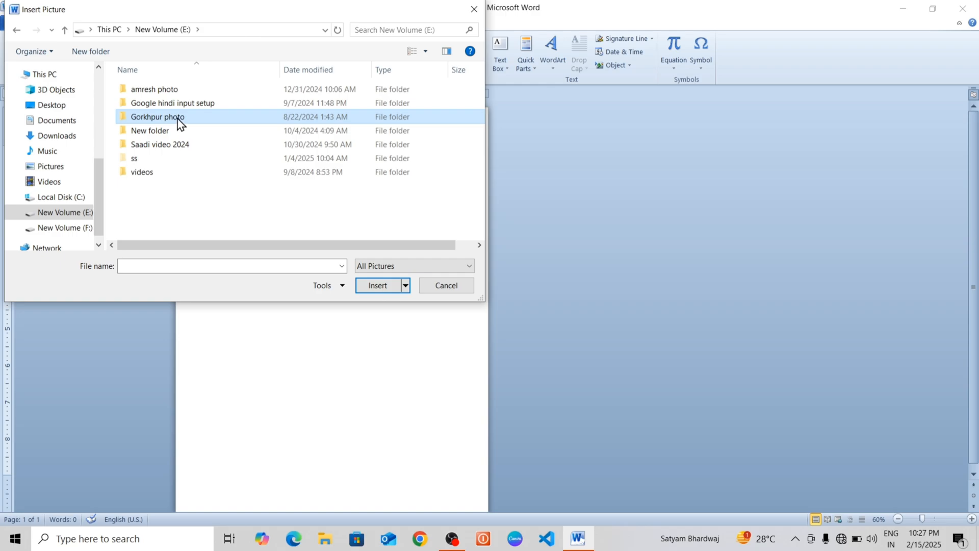
double_click(178, 118)
left_click(166, 94)
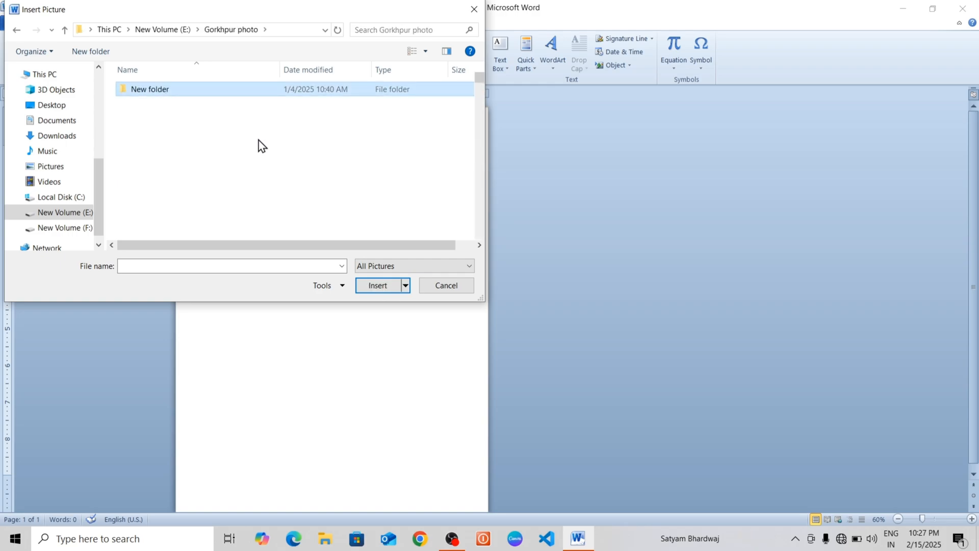
scroll(326, 184, "down", 3)
left_click(302, 208)
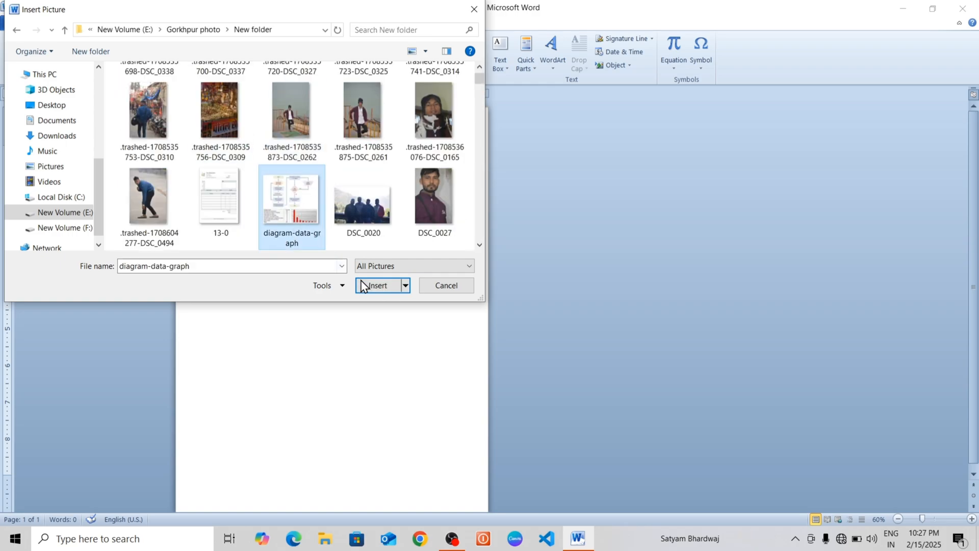
left_click(363, 286)
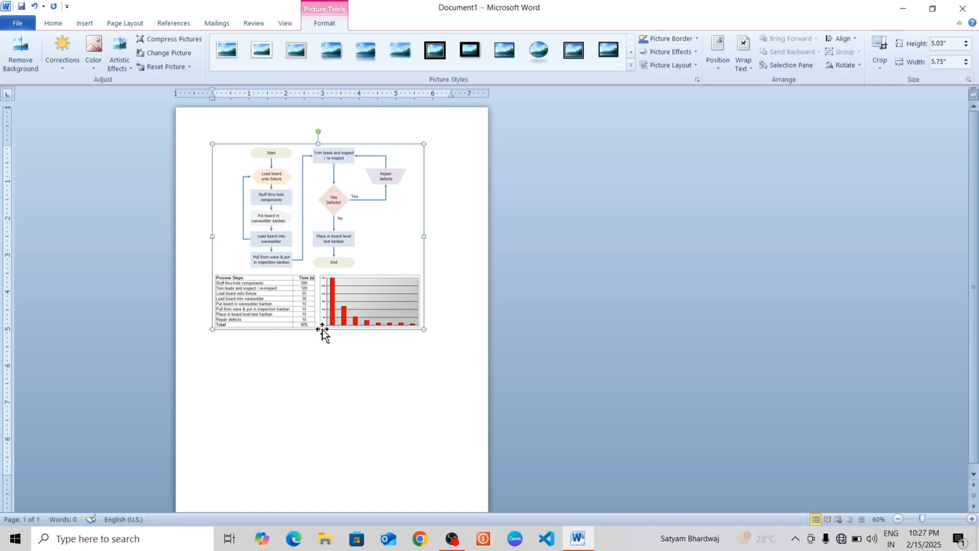
left_click_drag(317, 329, 316, 431)
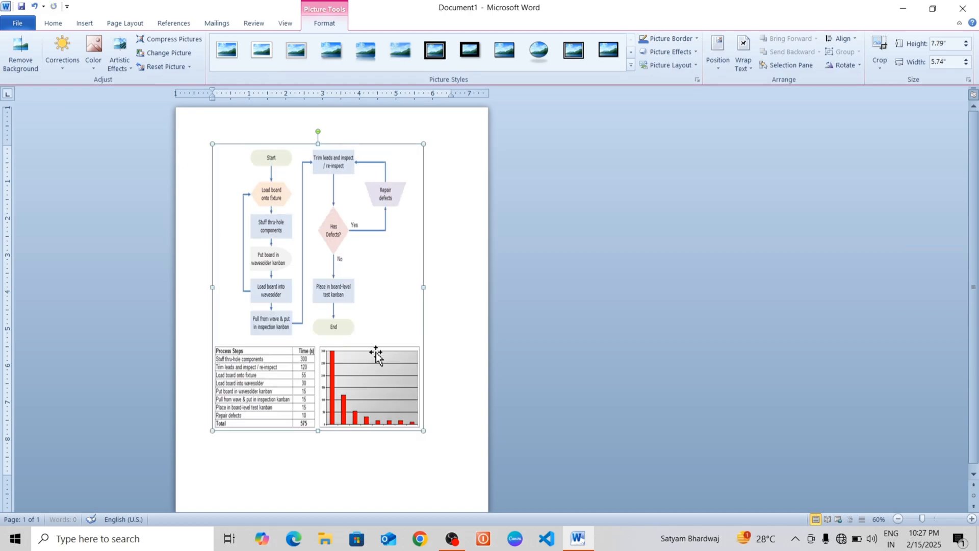
left_click_drag(424, 288, 439, 316)
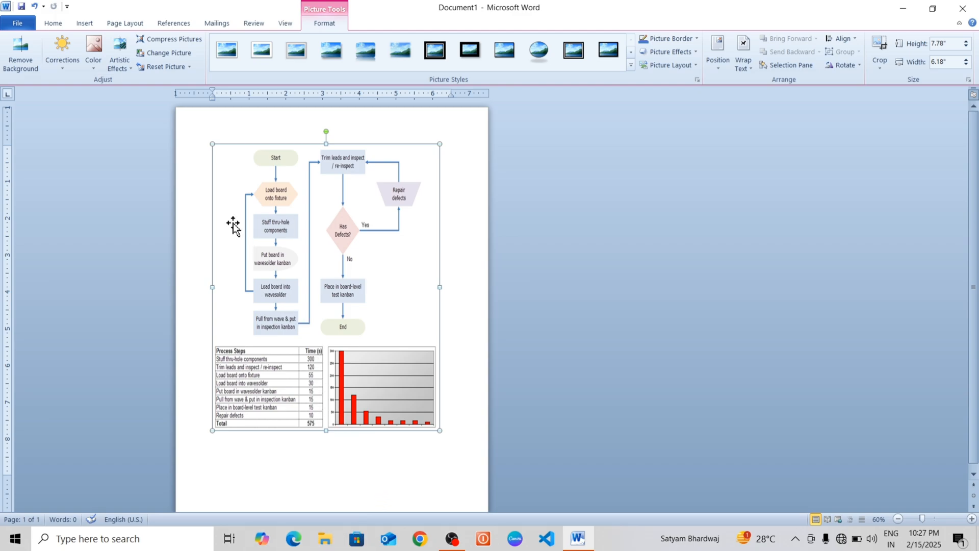
Save the selected diagram picture to the Cover Page gallery as a building block named AMBITION
left_click(86, 23)
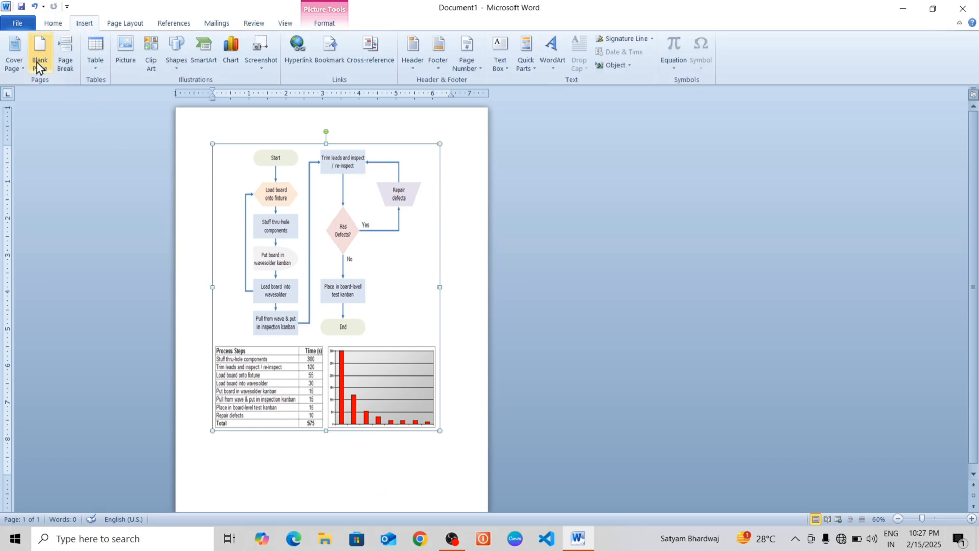
left_click(20, 69)
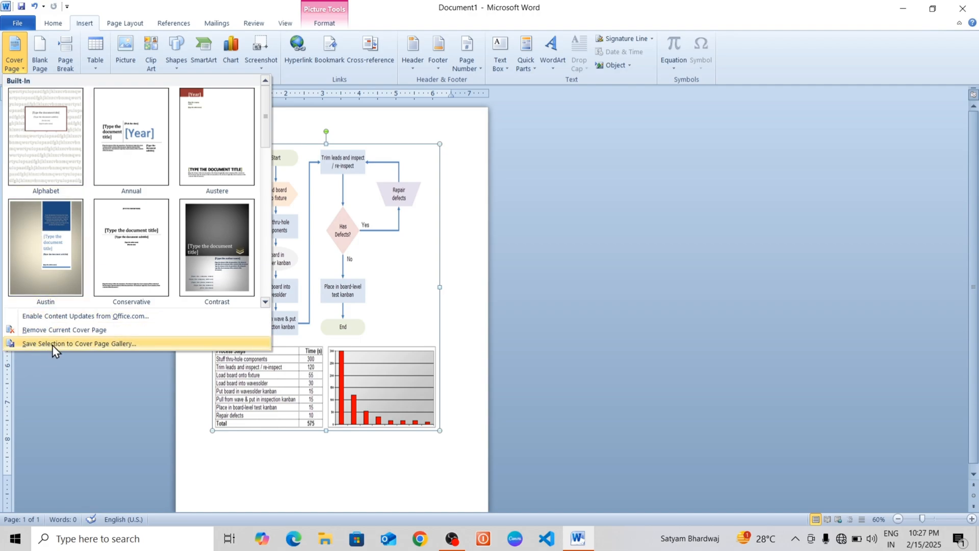
left_click(52, 345)
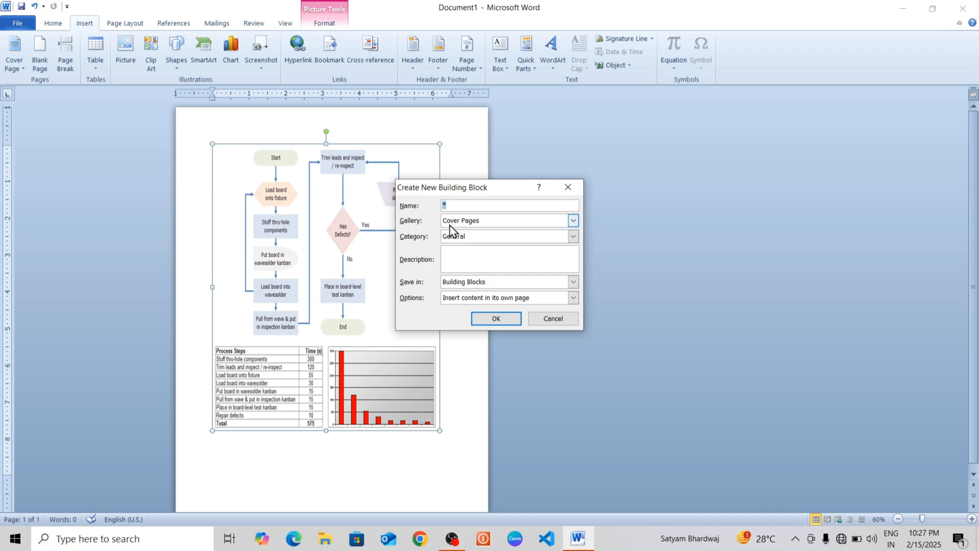
type("AMBITION")
left_click(496, 318)
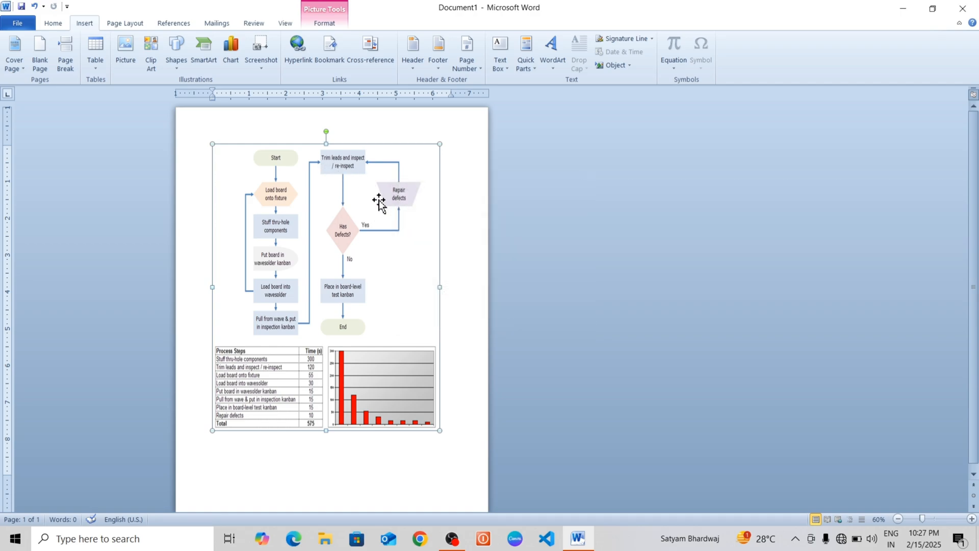
left_click_drag(379, 201, 380, 201)
Create a new blank document and insert the custom AMBITION cover page into it
key("ctrl+n")
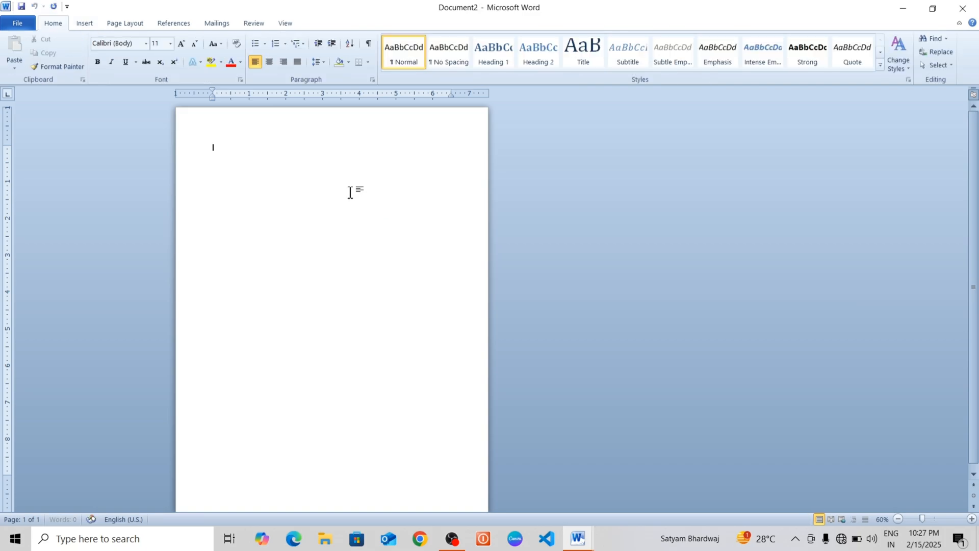
left_click(85, 25)
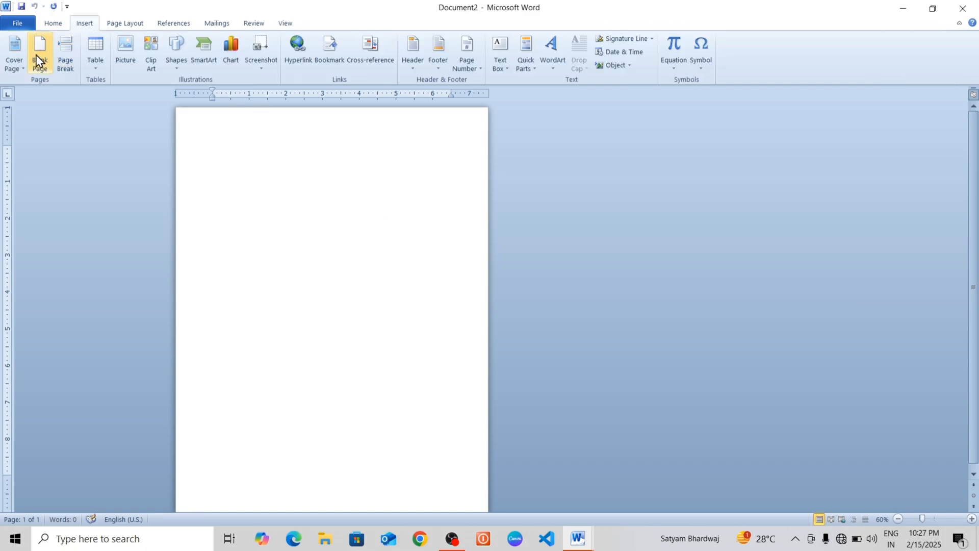
left_click(25, 66)
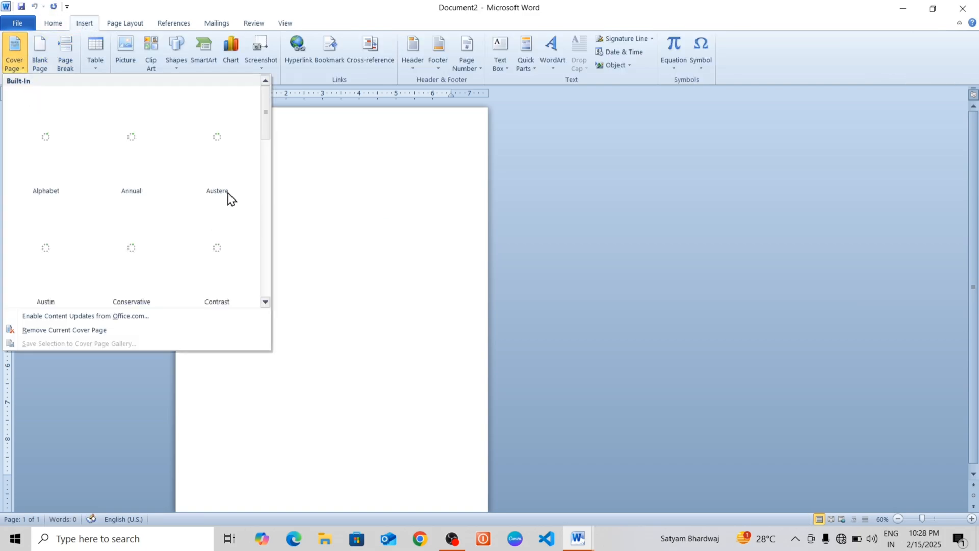
left_click_drag(270, 129, 258, 319)
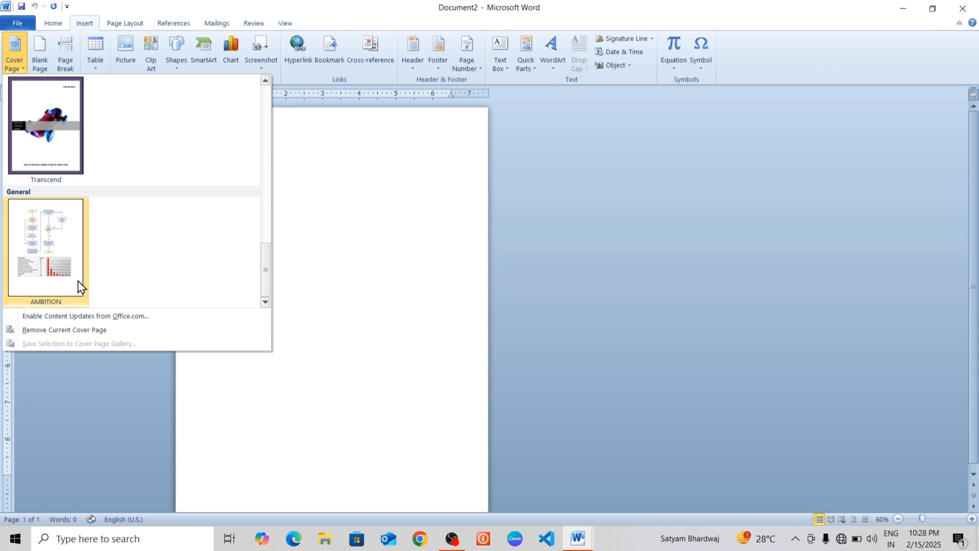
left_click(43, 253)
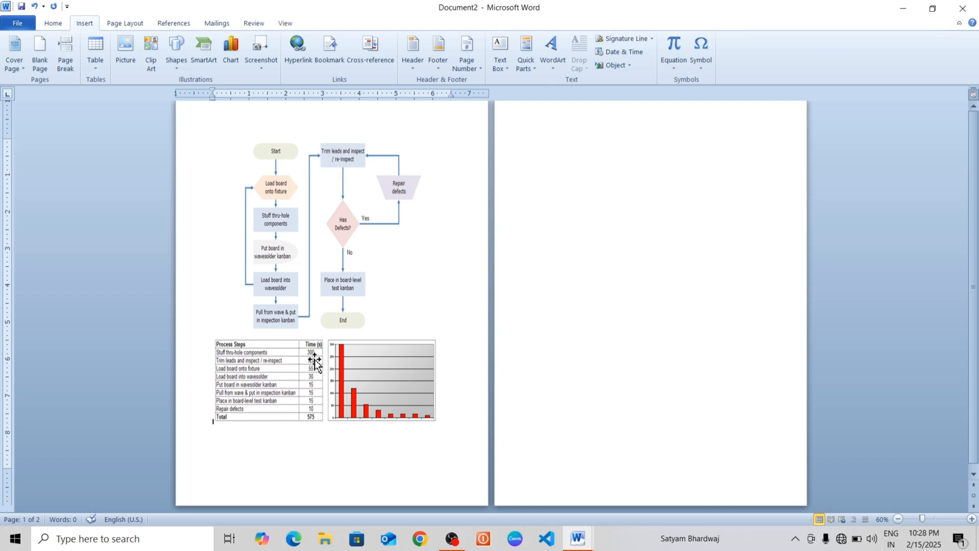
Delete the cover page's diagram picture and all remaining content, including the extra page
left_click(22, 71)
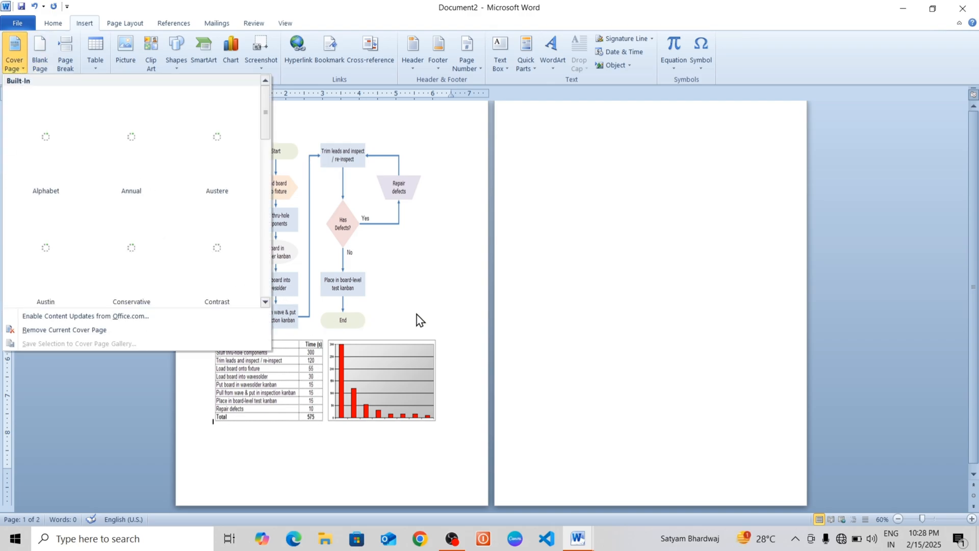
left_click(537, 313)
left_click(336, 260)
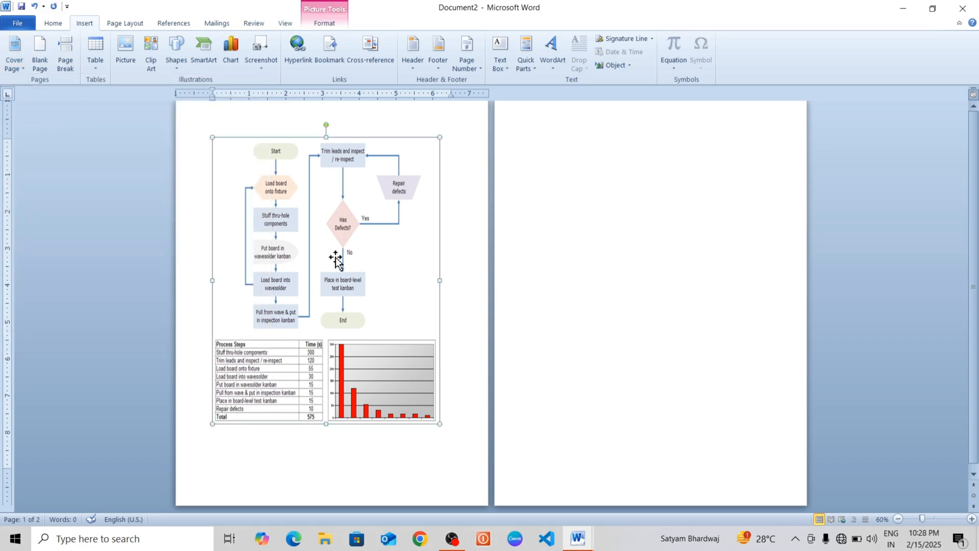
key("Delete")
scroll(395, 335, "up", 1)
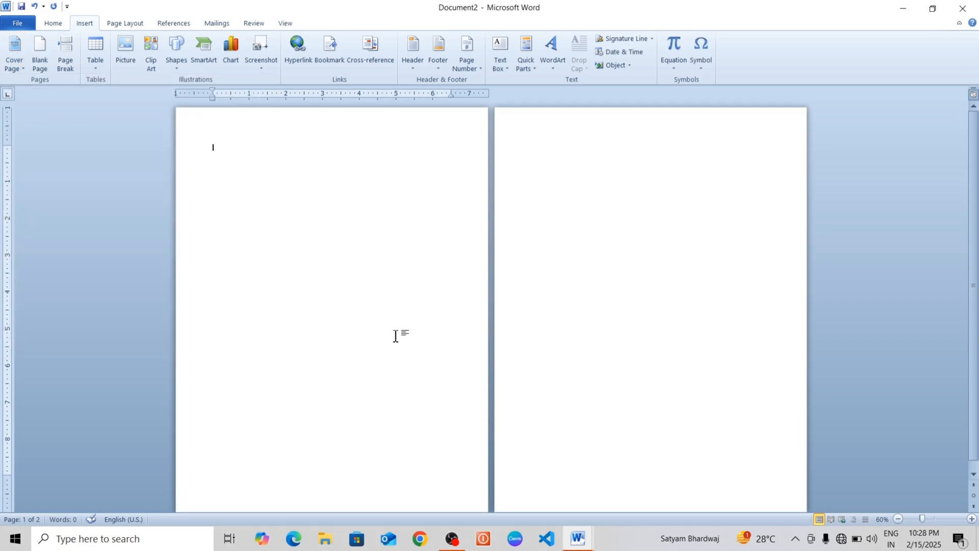
key("ctrl+a")
key("Delete")
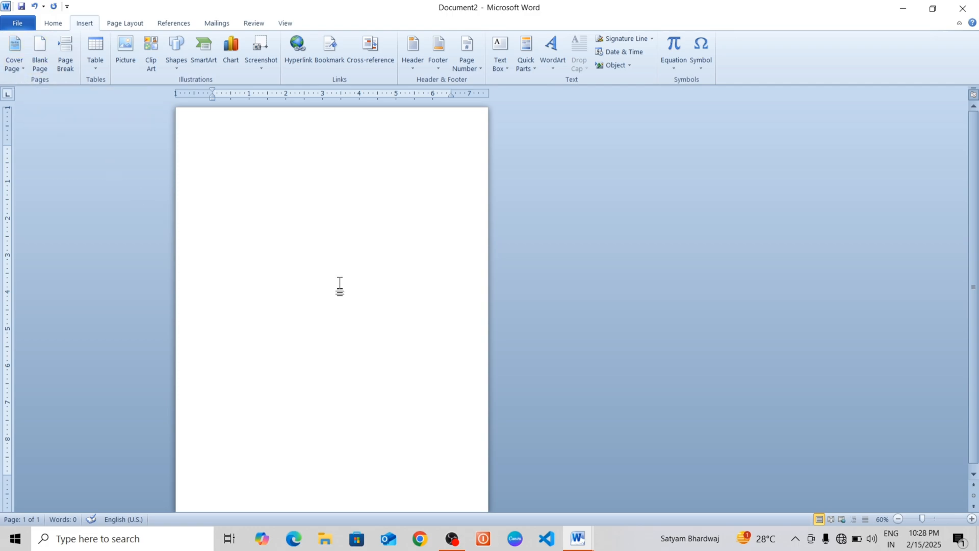
Insert seven blank pages into the empty document
scroll(340, 284, "down", 1)
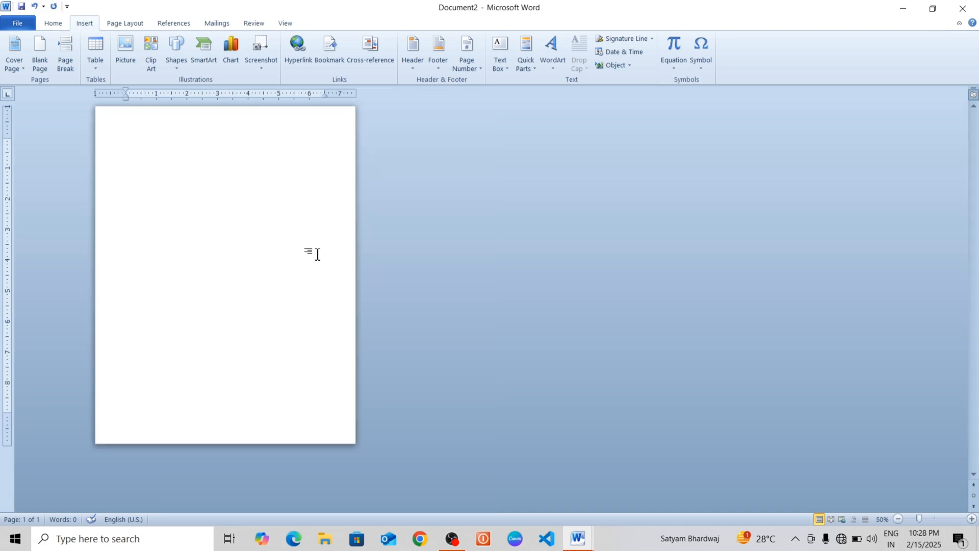
scroll(311, 253, "down", 1)
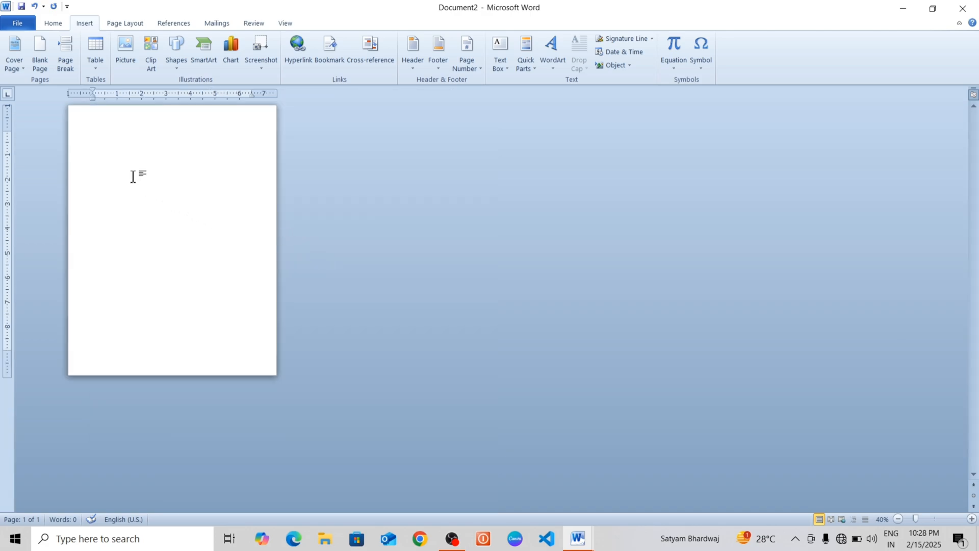
left_click(39, 57)
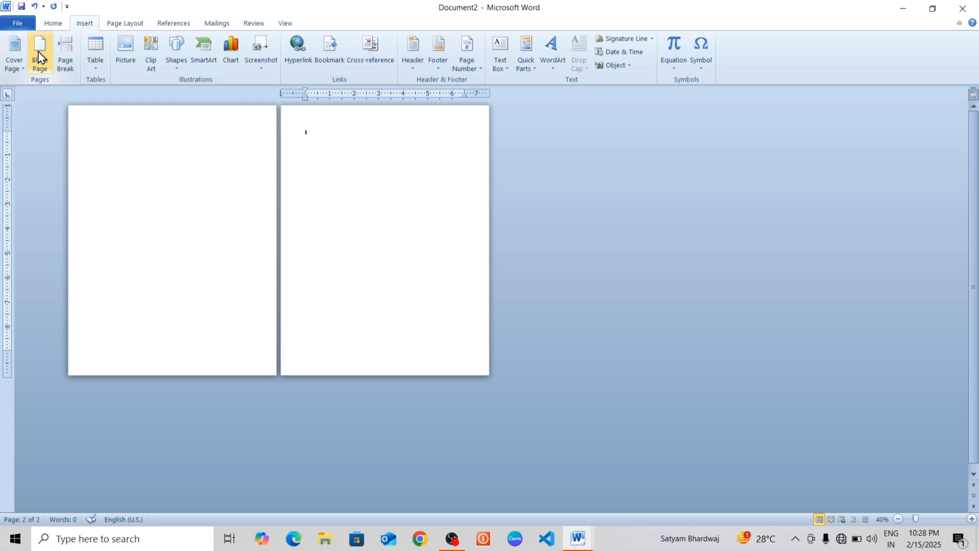
left_click(39, 56)
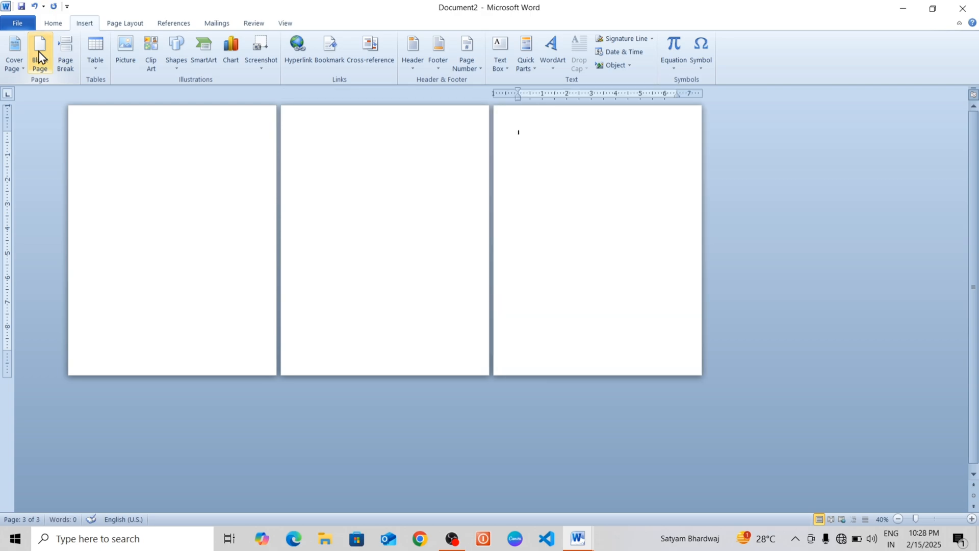
left_click(40, 56)
left_click(39, 57)
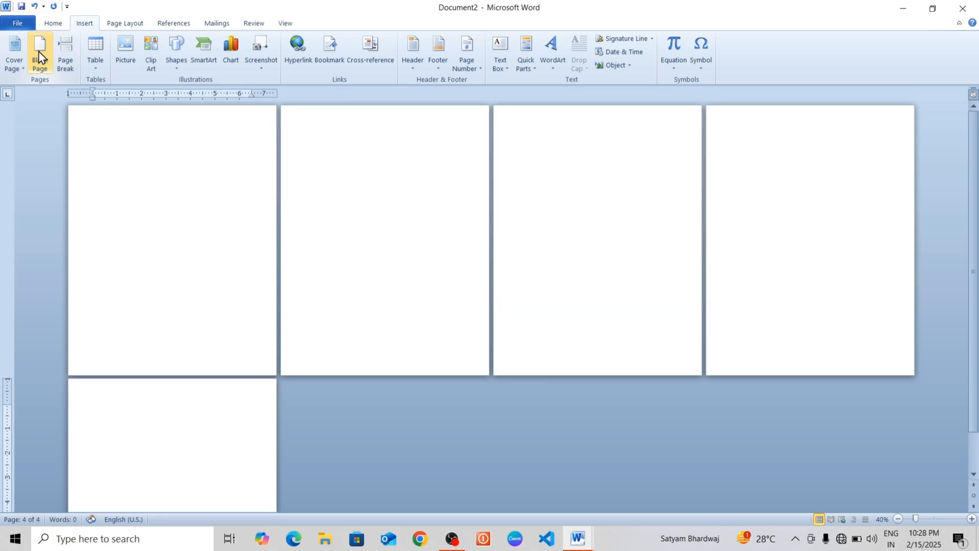
left_click(39, 57)
left_click(40, 56)
left_click(40, 57)
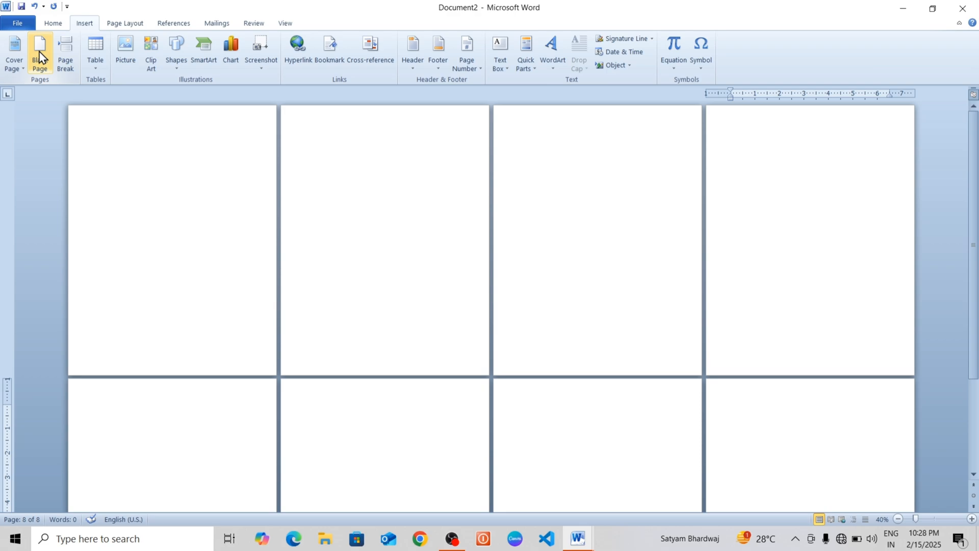
Select the whole document and delete all the inserted blank pages
key("ctrl+a")
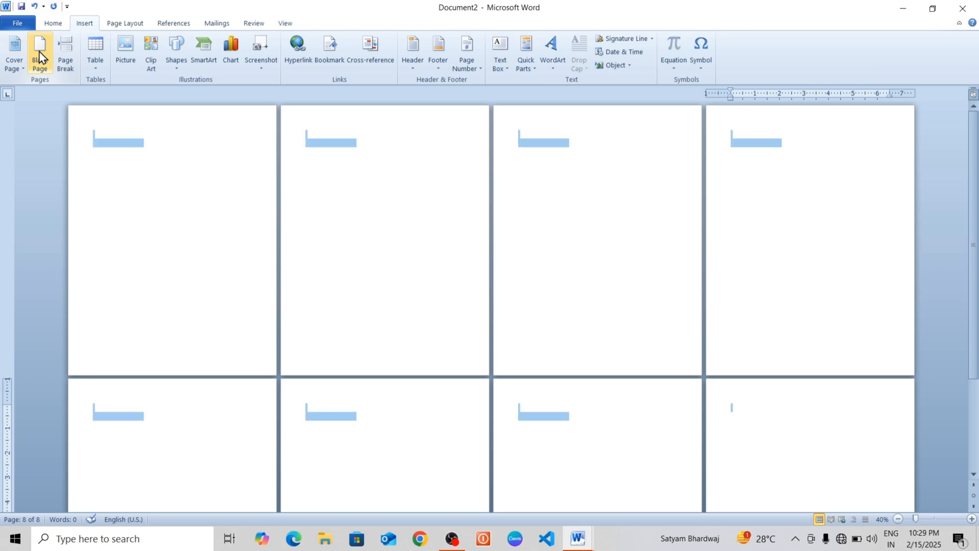
key("Delete")
scroll(97, 183, "up", 2)
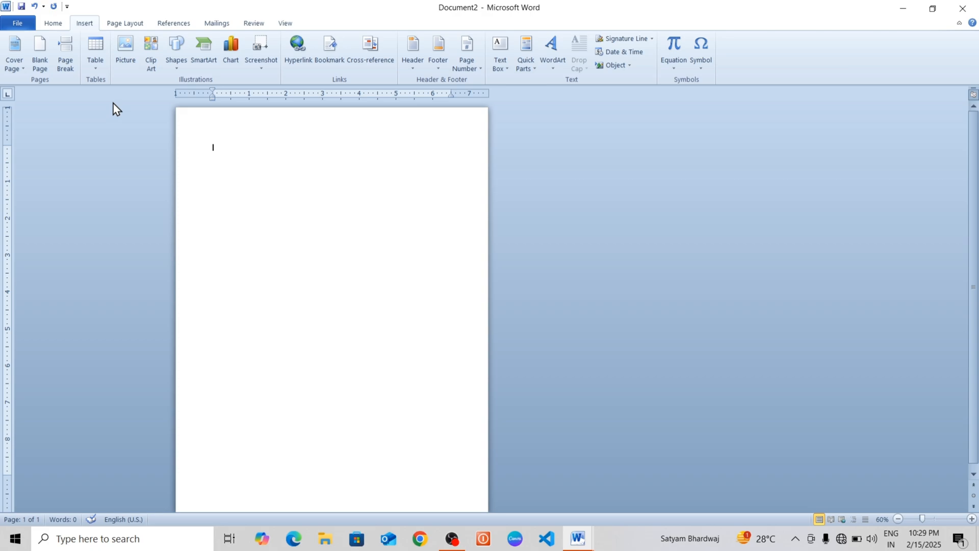
Generate sample paragraphs on the blank page with the =RAND() formula
type(".")
type("RAND")
type("(")
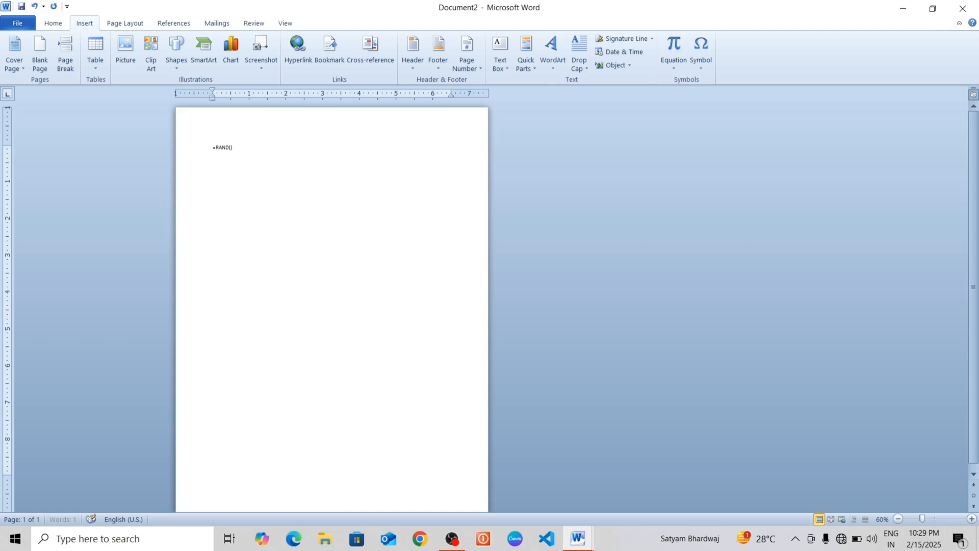
type(")")
key("Return")
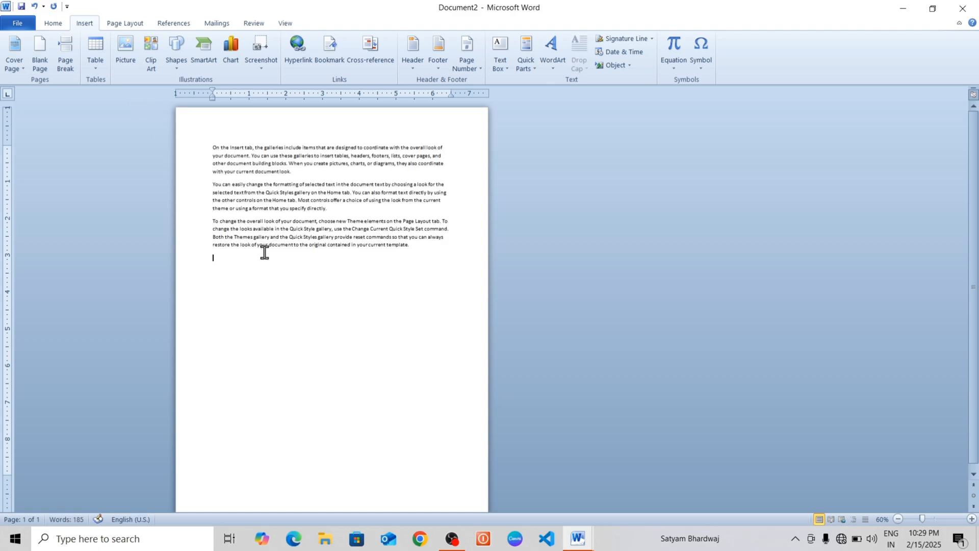
Select all the sample text and enlarge its font by five size increments
scroll(262, 254, "up", 3, "ctrl")
key("ctrl+a")
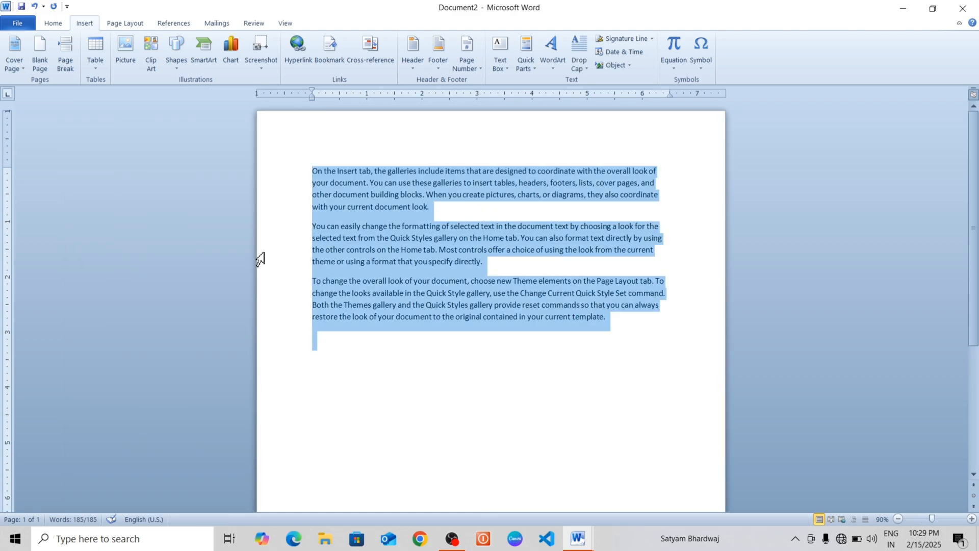
key("ctrl+shift+period")
key("ctrl+shift+period")
key("ctrl+shift+period")
key("ctrl+shift+period")
key("ctrl+shift+period")
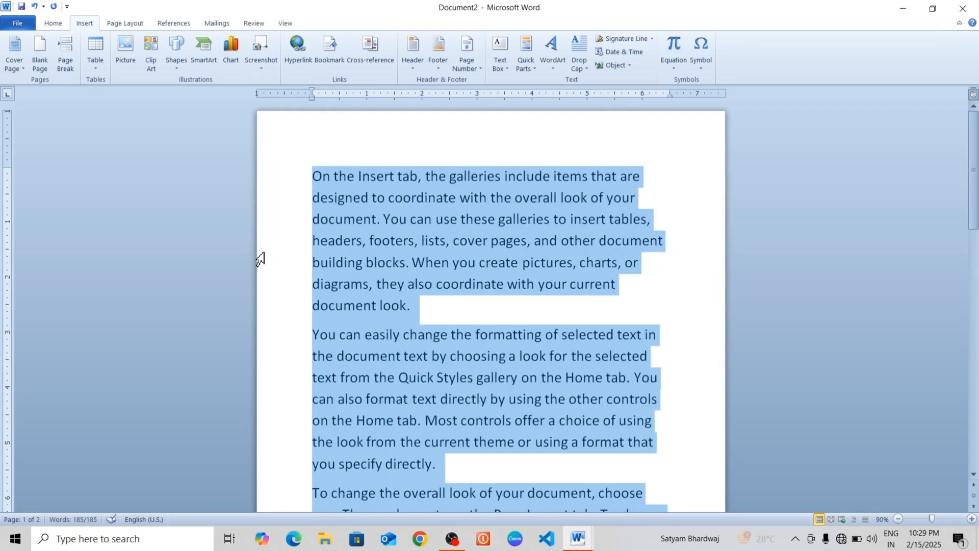
Insert a page break at the end of the first paragraph so the remaining sample text starts on a new page
left_click(480, 355)
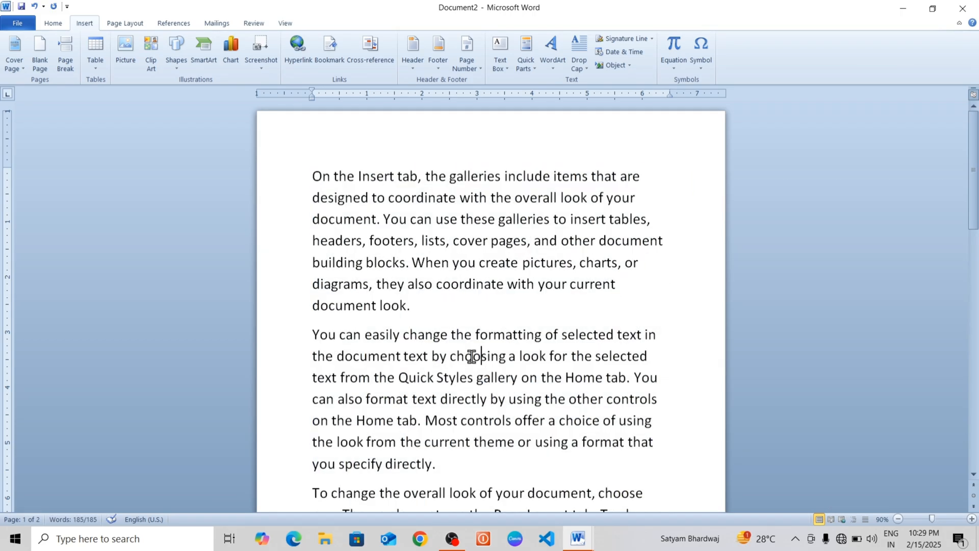
left_click(412, 306)
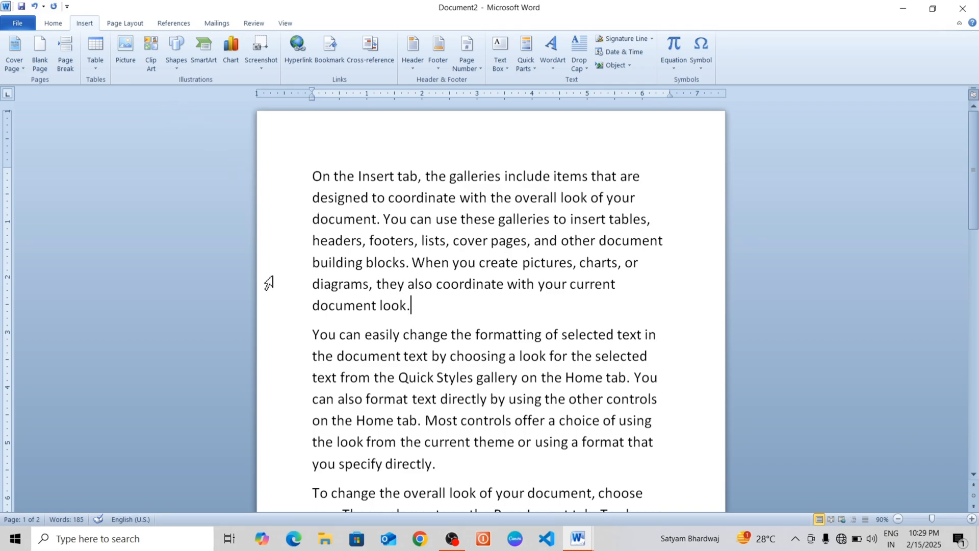
left_click(64, 54)
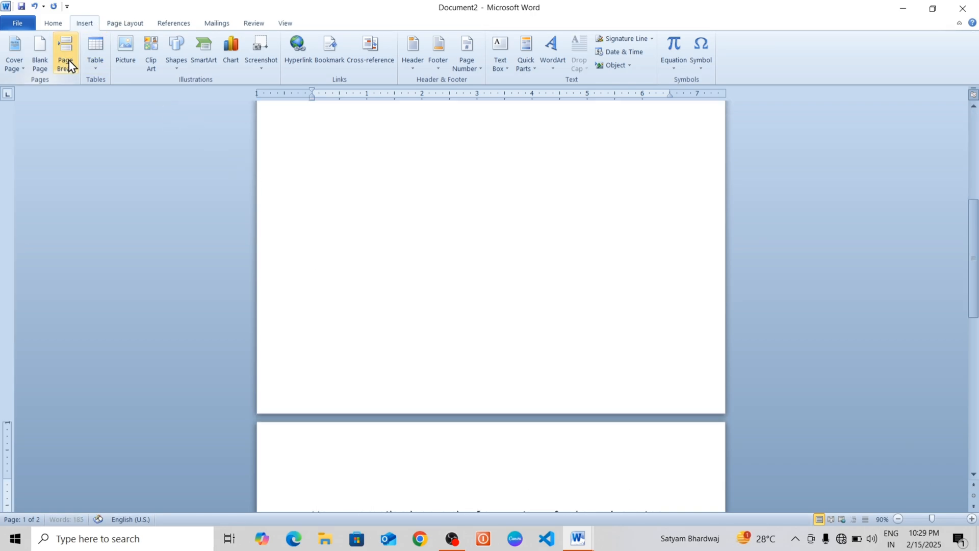
scroll(418, 186, "up", 6)
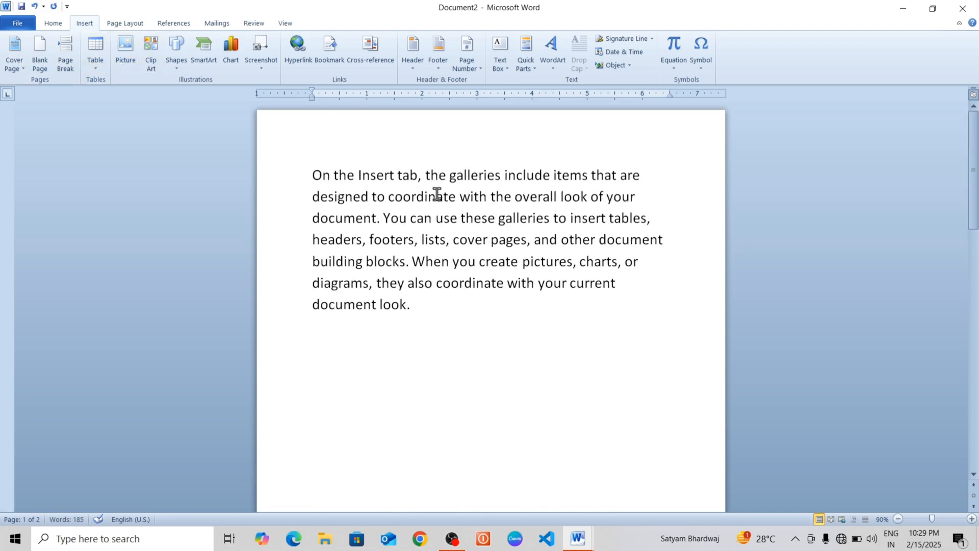
left_click(423, 305)
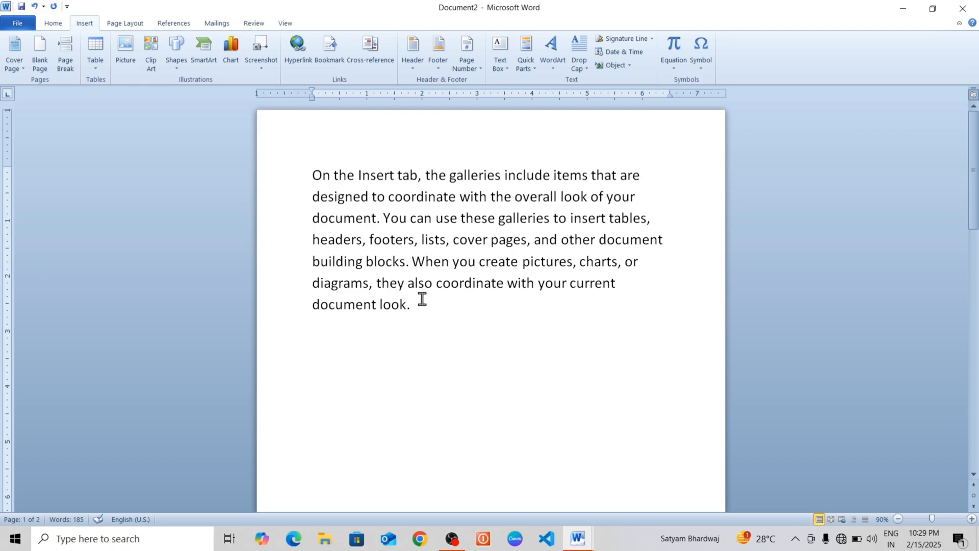
scroll(423, 299, "down", 20)
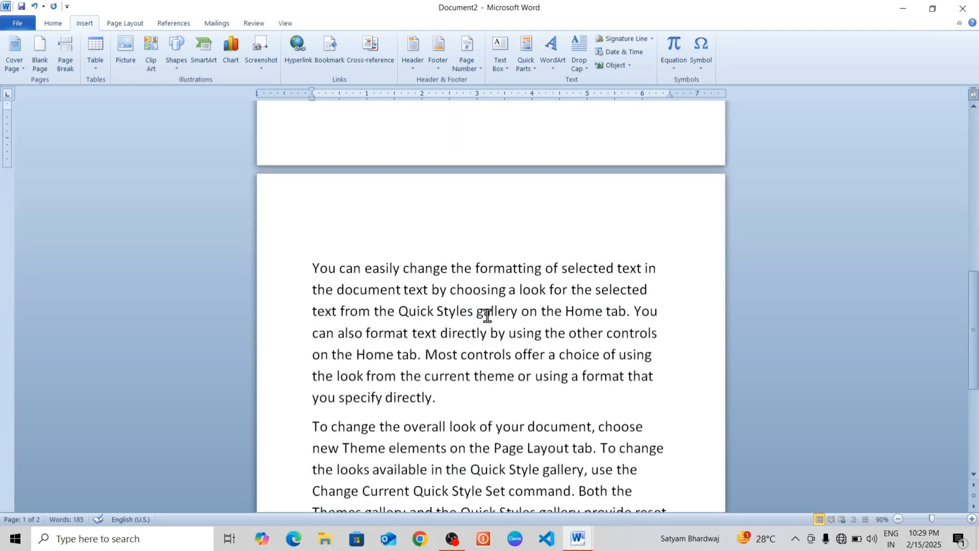
scroll(488, 315, "down", 4)
scroll(479, 319, "down", 2)
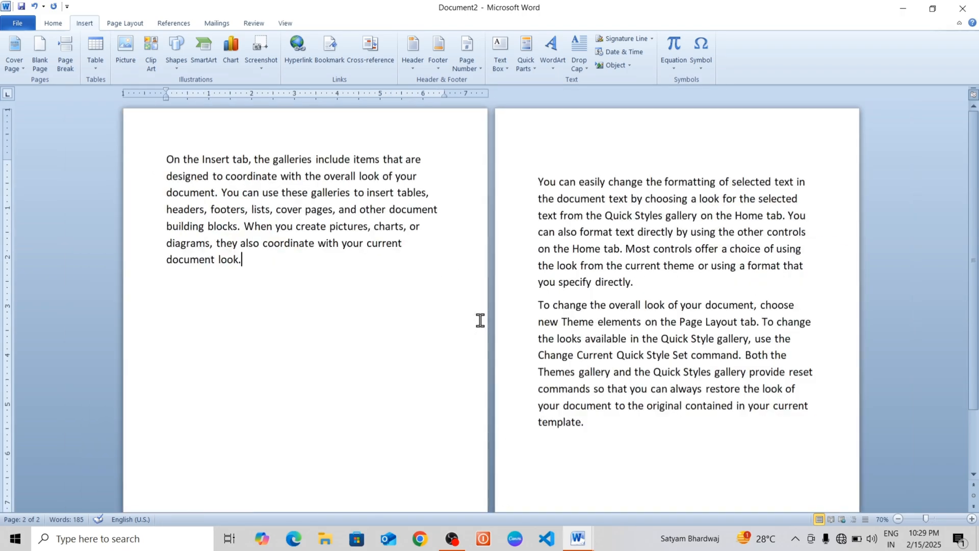
scroll(479, 319, "down", 1)
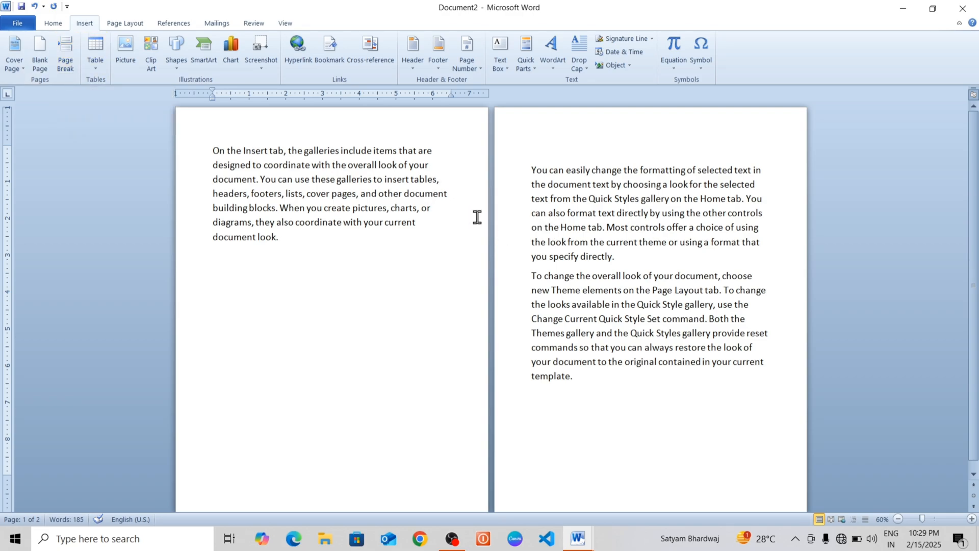
Select the whole document and delete all the sample text along with the page break
key("ctrl+a")
key("BackSpace")
scroll(435, 228, "up", 4)
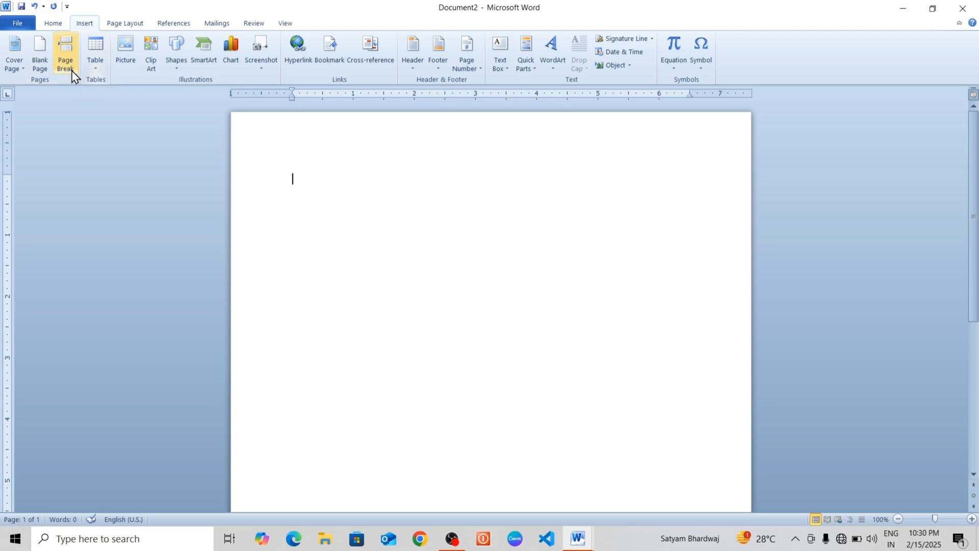
Insert a table of 8 columns and 15 rows with automatic fixed column width, and undo the insertion
left_click(99, 72)
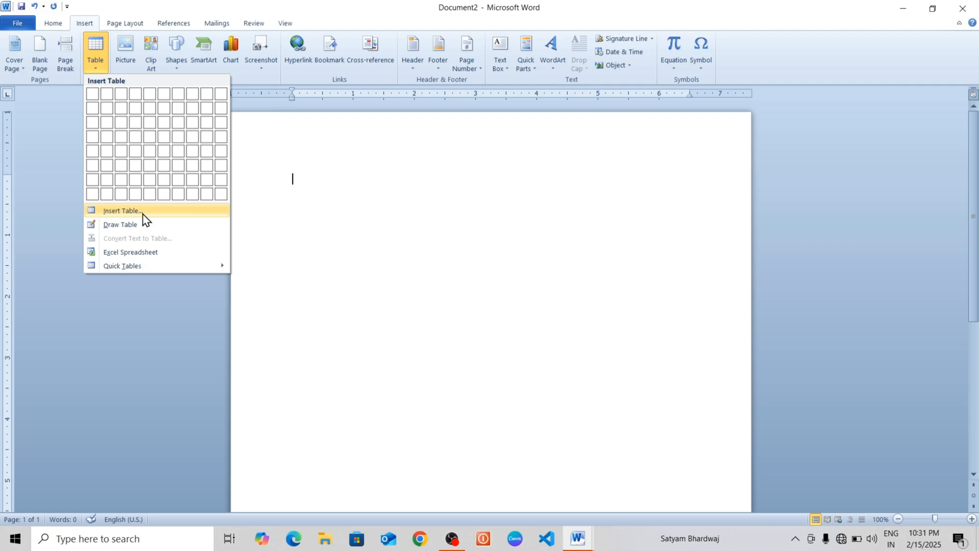
left_click(123, 210)
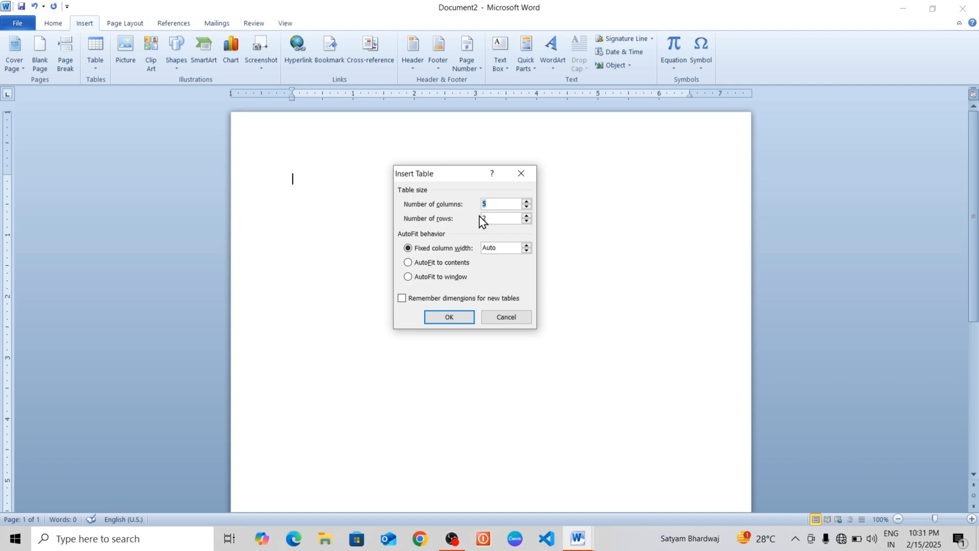
type("8")
key("Tab")
type("15")
left_click(458, 317)
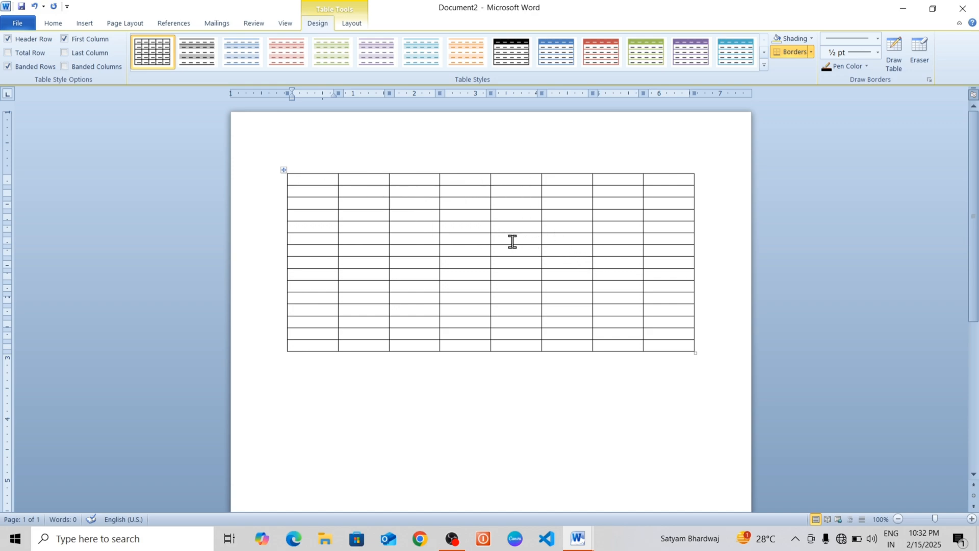
key("ctrl+z")
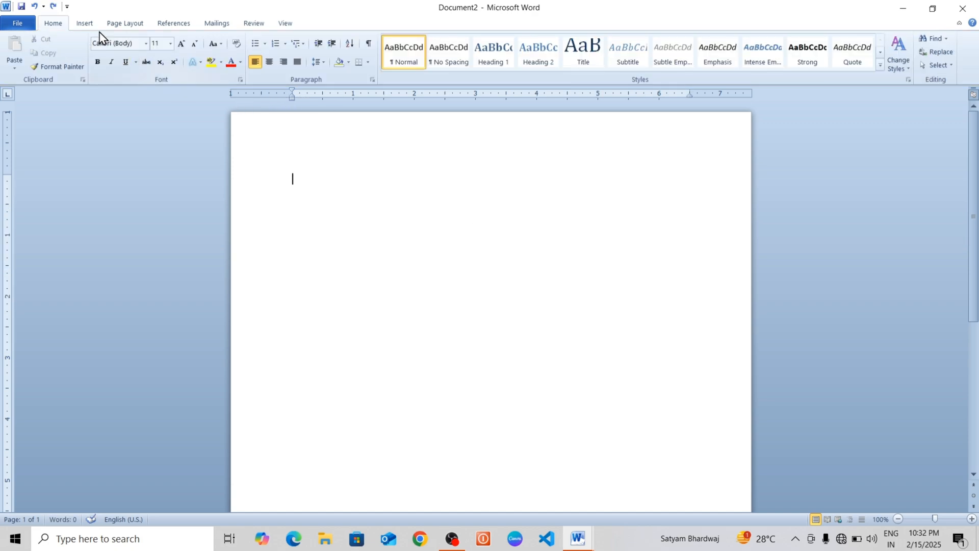
Insert an 8-column, 15-row table with a narrow fixed column width instead of Auto, and delete the whole table
left_click(84, 23)
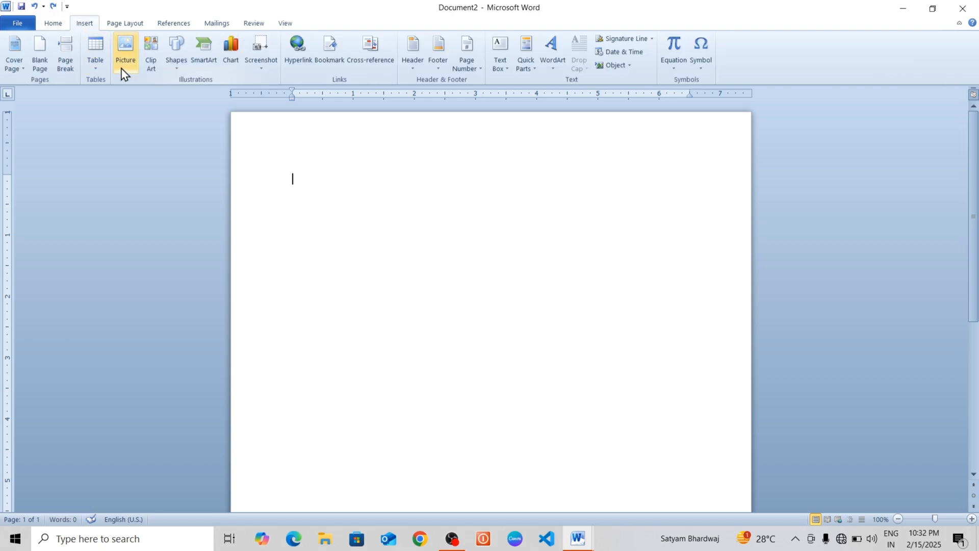
left_click(95, 54)
left_click(137, 213)
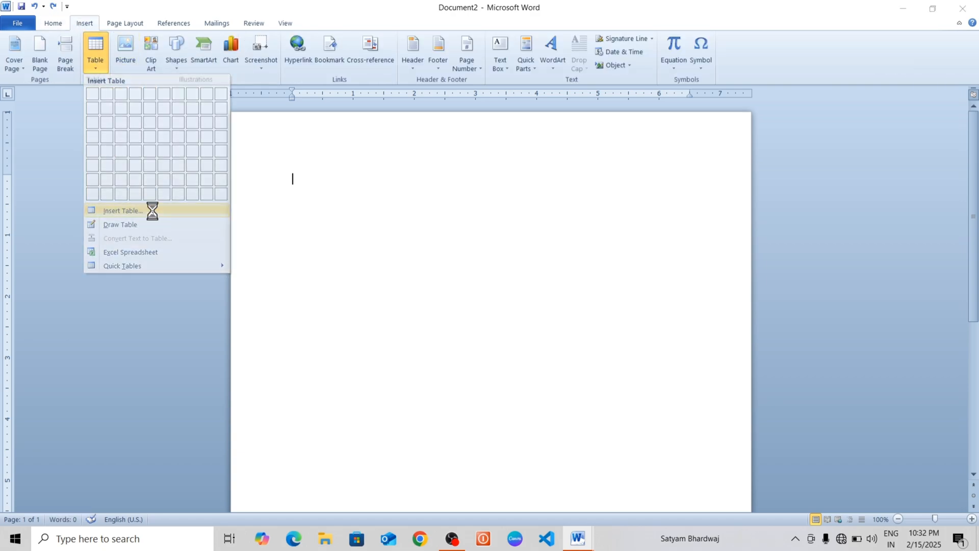
double_click(497, 219)
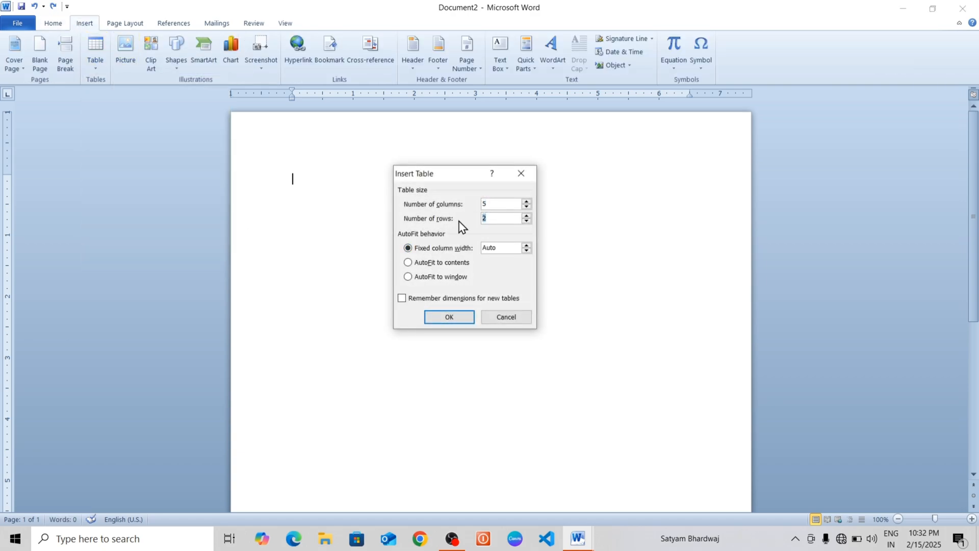
type("15")
double_click(491, 203)
type("8")
left_click(526, 251)
left_click(526, 246)
left_click(526, 246)
left_click(459, 315)
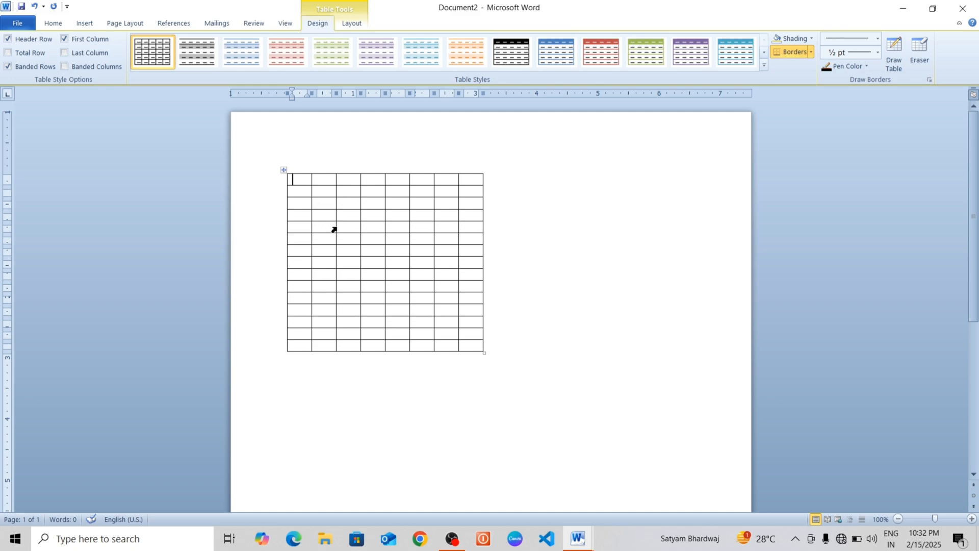
key("ctrl+a")
key("Delete")
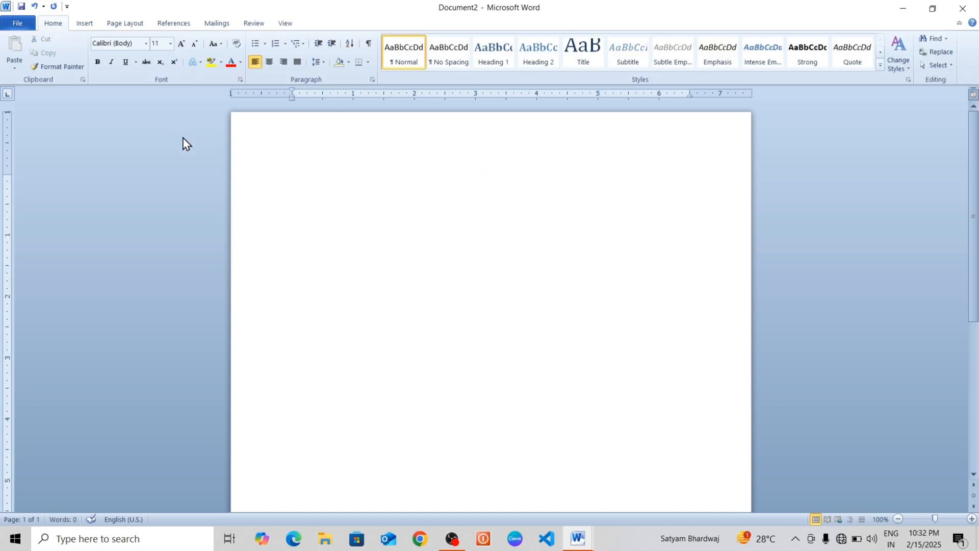
Insert a table of 5 columns and 10 rows with automatic fixed column width
left_click(84, 23)
left_click(105, 70)
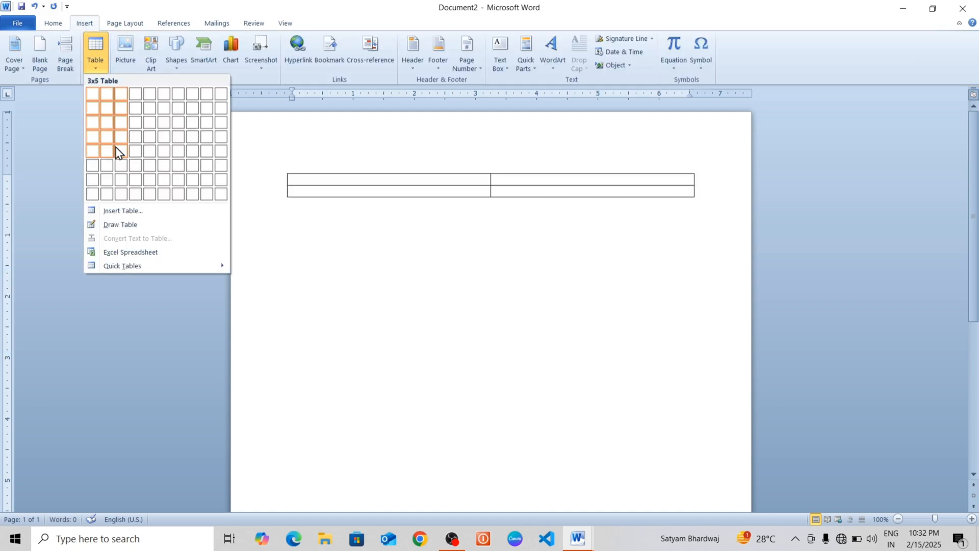
left_click(122, 210)
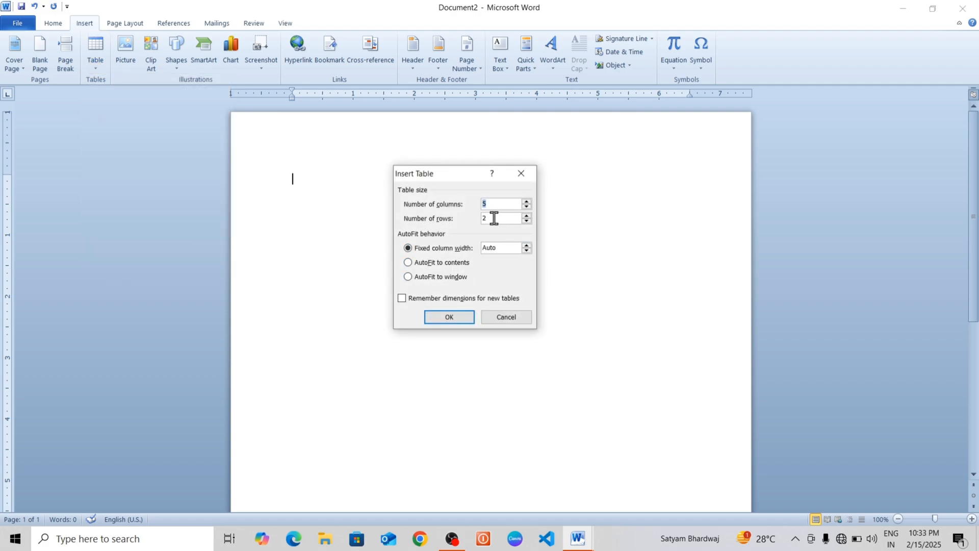
key("Tab")
type("10")
left_click(455, 320)
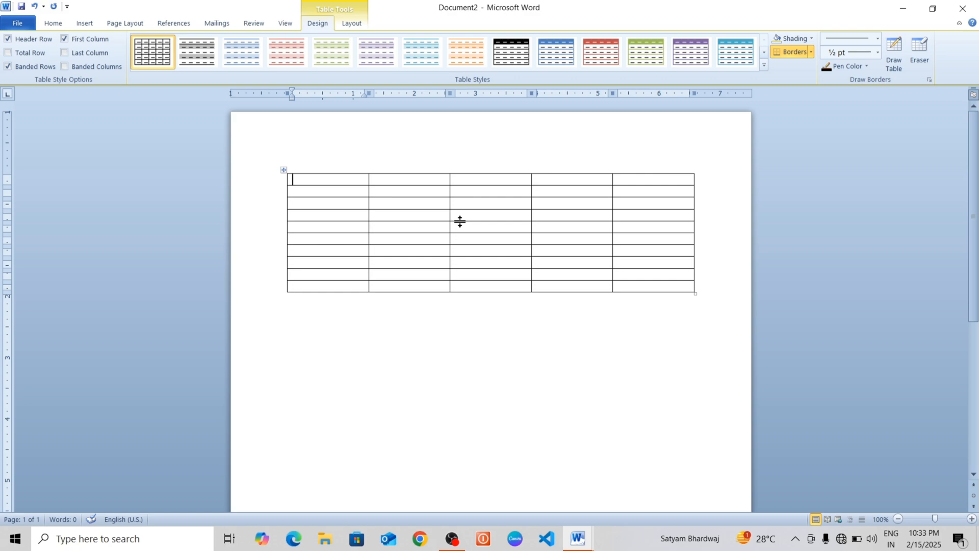
Enter SR.NO in the table's first cell and delete the entire table
type("SR.NO")
key("Tab")
key("ctrl+a")
key("Delete")
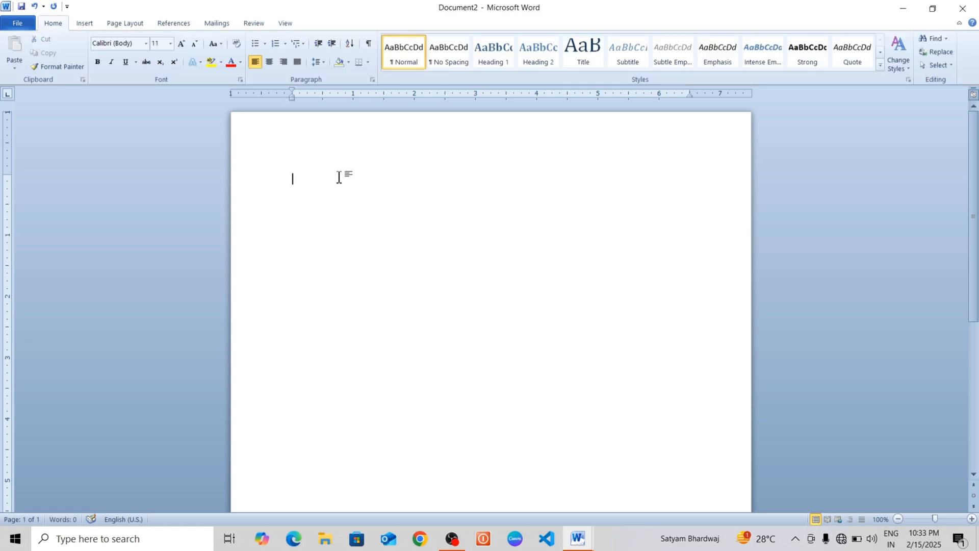
Insert a table of 6 columns and 12 rows with the AutoFit to contents behavior
left_click(84, 24)
left_click(95, 54)
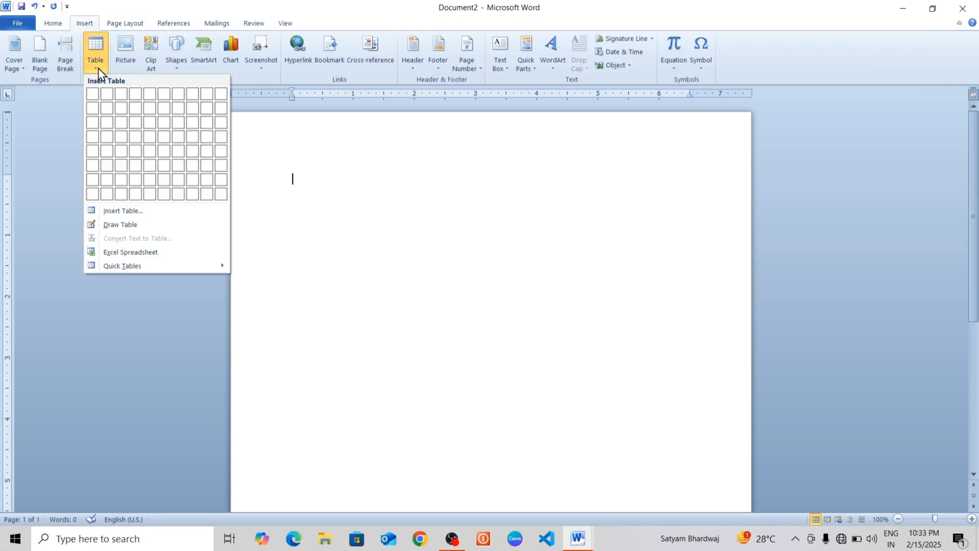
left_click(121, 211)
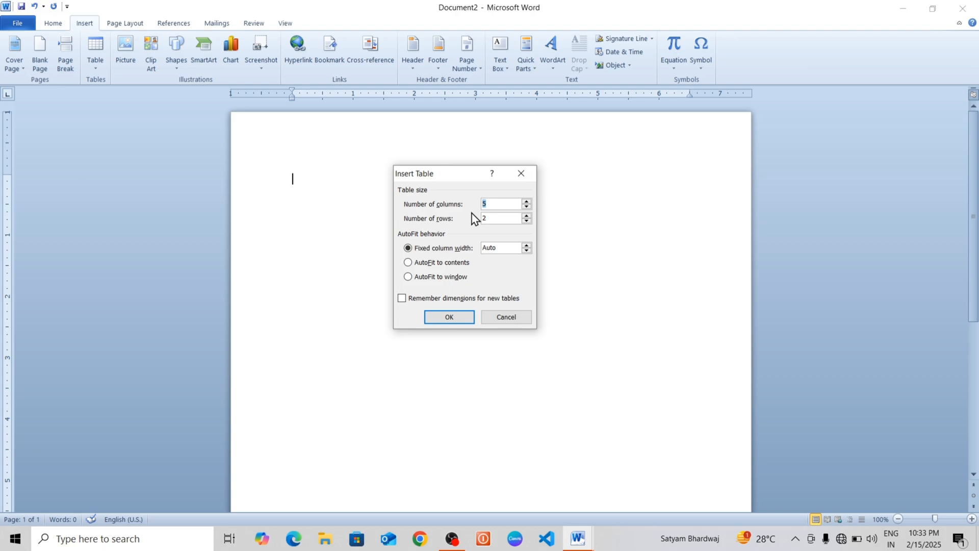
type("6")
key("Tab")
type("12")
left_click(408, 263)
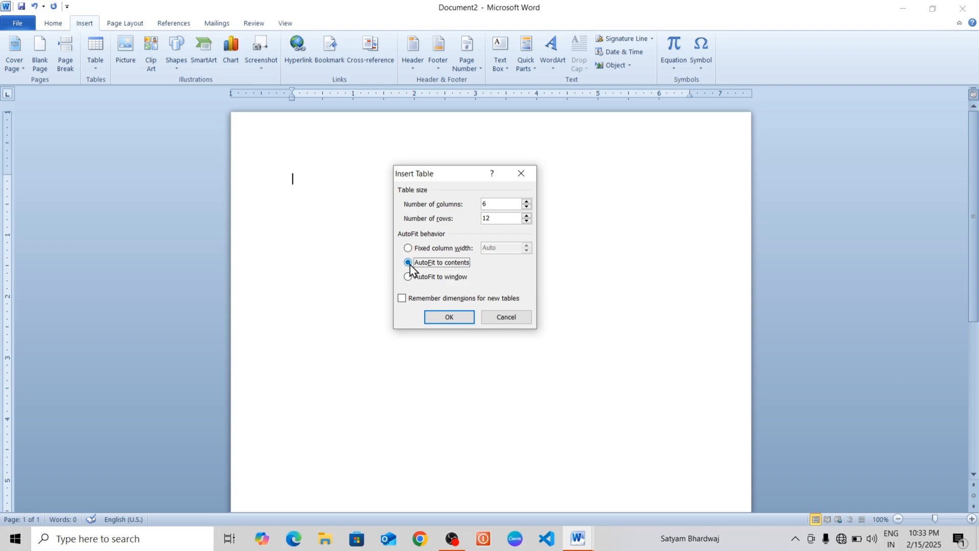
left_click(448, 319)
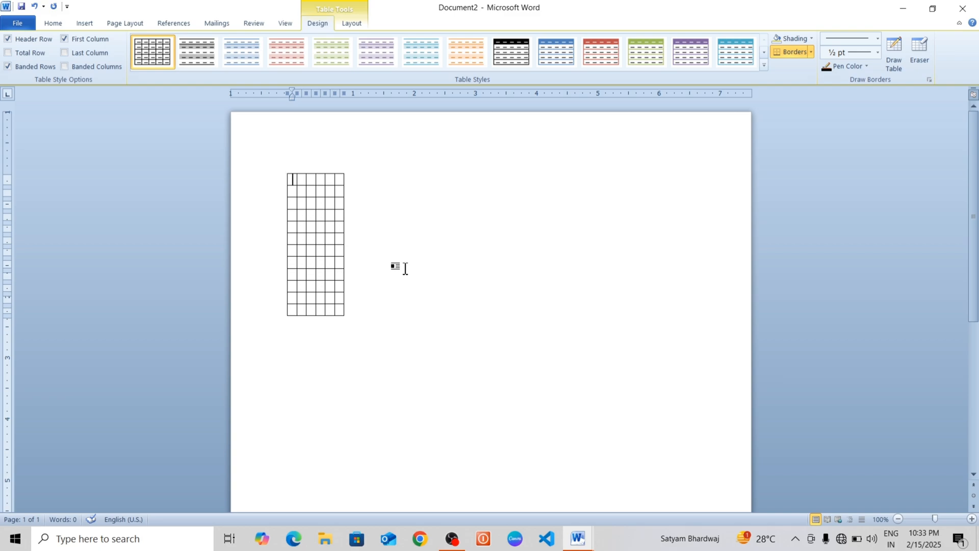
Enter the headings SR.NO, NAME OF STUDENT and HINDI in the first row, and delete the whole table
type("SR.NO")
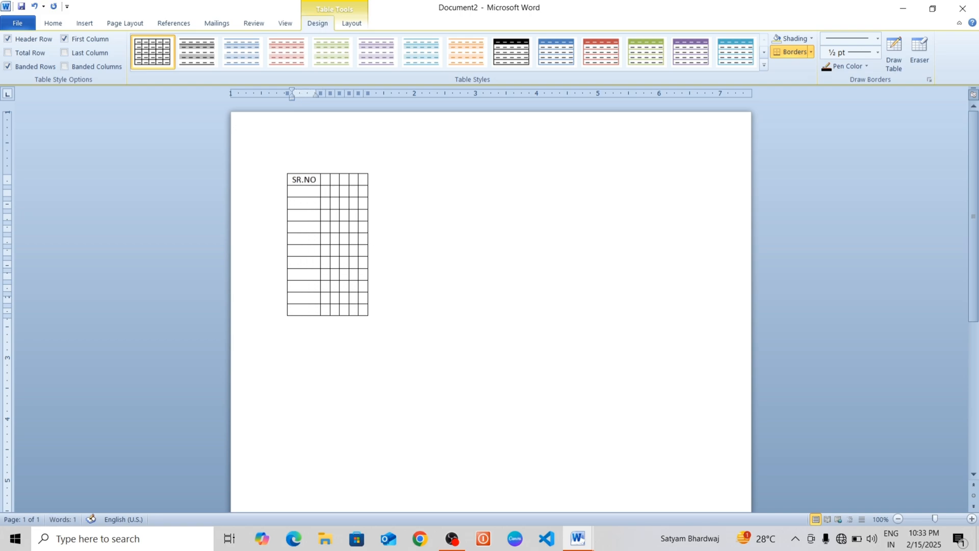
key("Tab")
type("NAME")
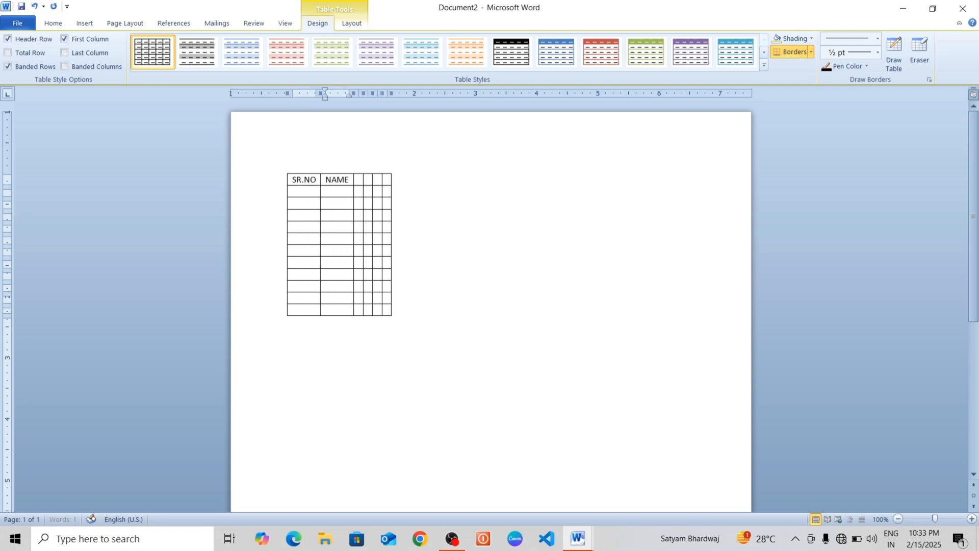
type(" OF S")
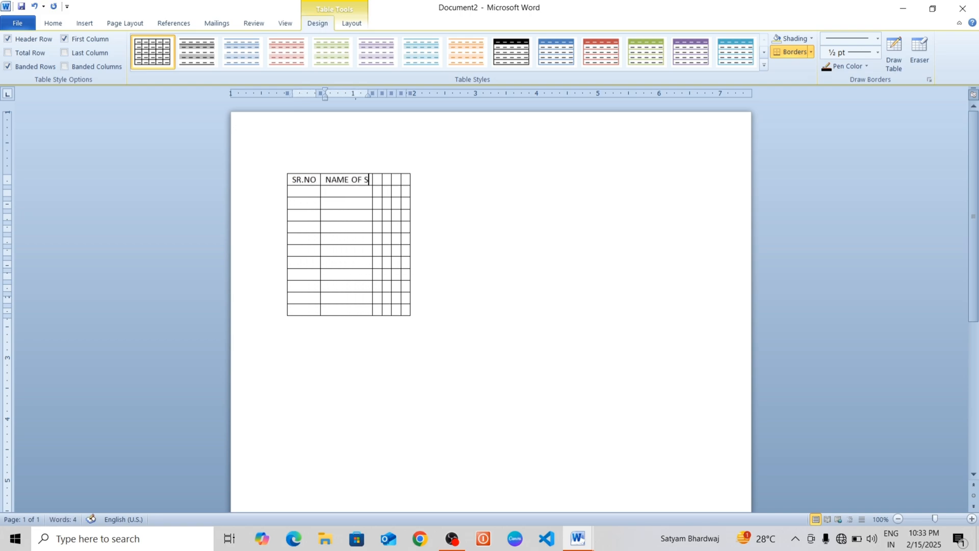
type("TUDENT")
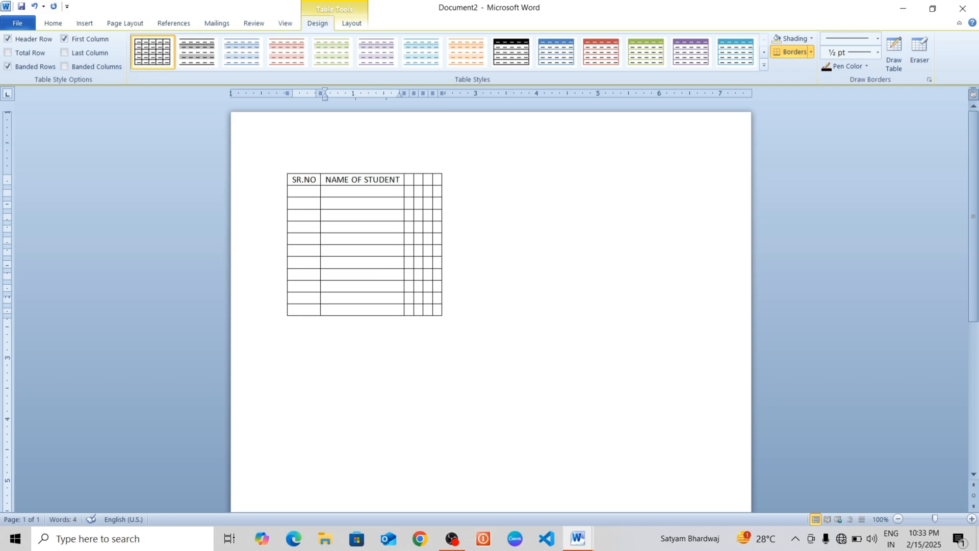
key("Tab")
type("HINDI")
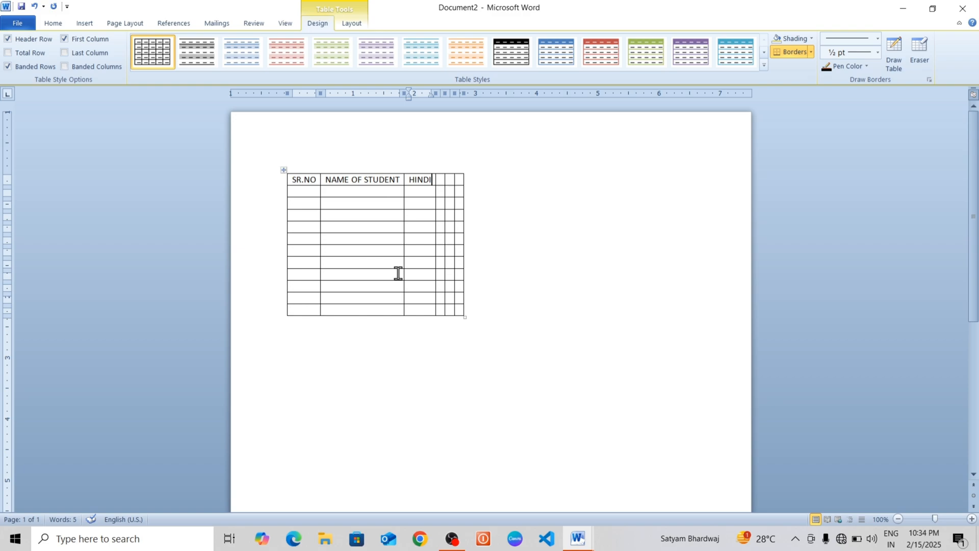
key("ctrl+a")
key("Delete")
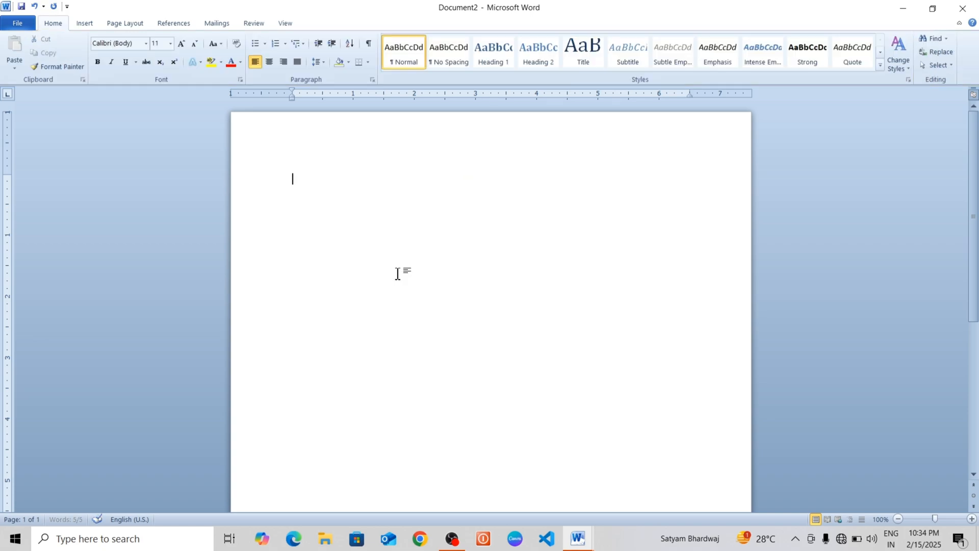
Insert a table of 3 columns and 4 rows with the AutoFit to window behavior, and delete the whole table
left_click(85, 24)
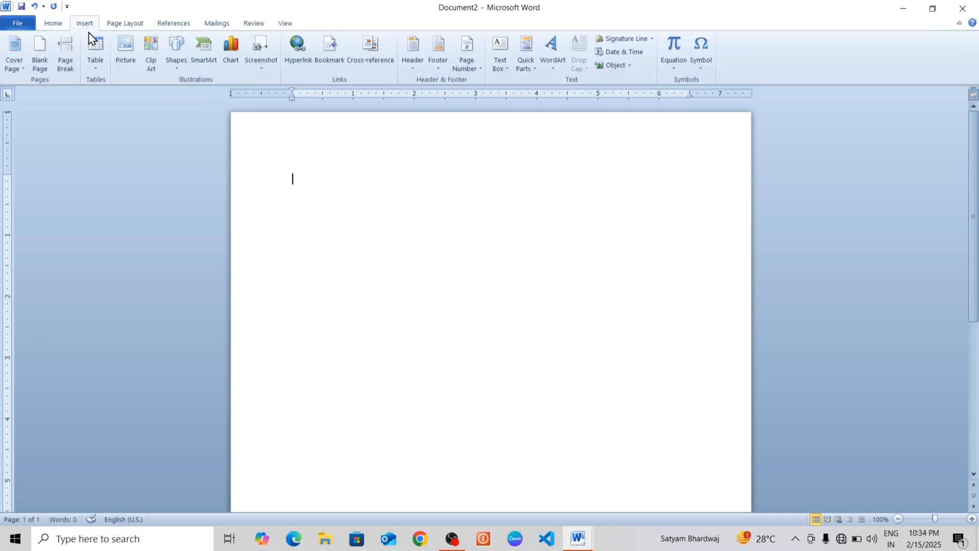
left_click(96, 61)
left_click(125, 211)
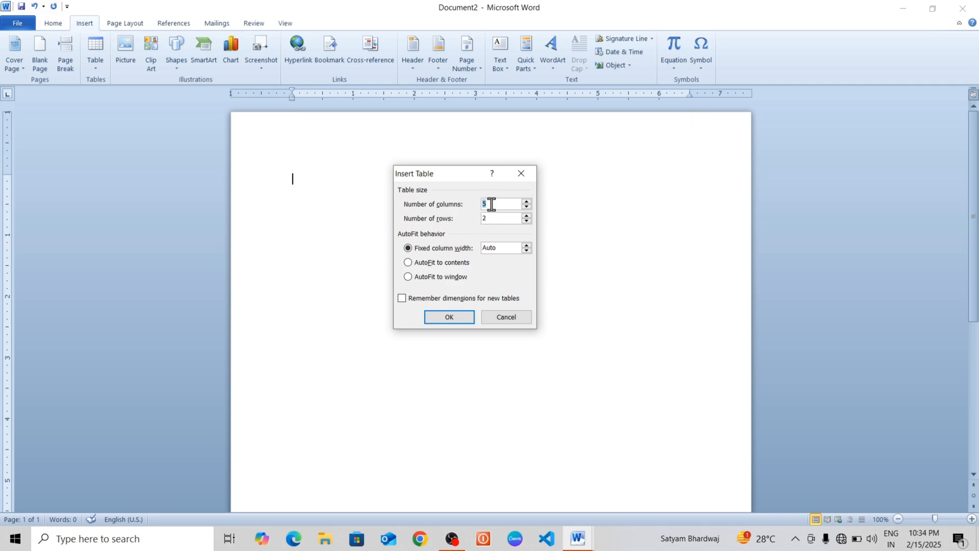
type("3")
left_click_drag(493, 219, 467, 221)
left_click(409, 277)
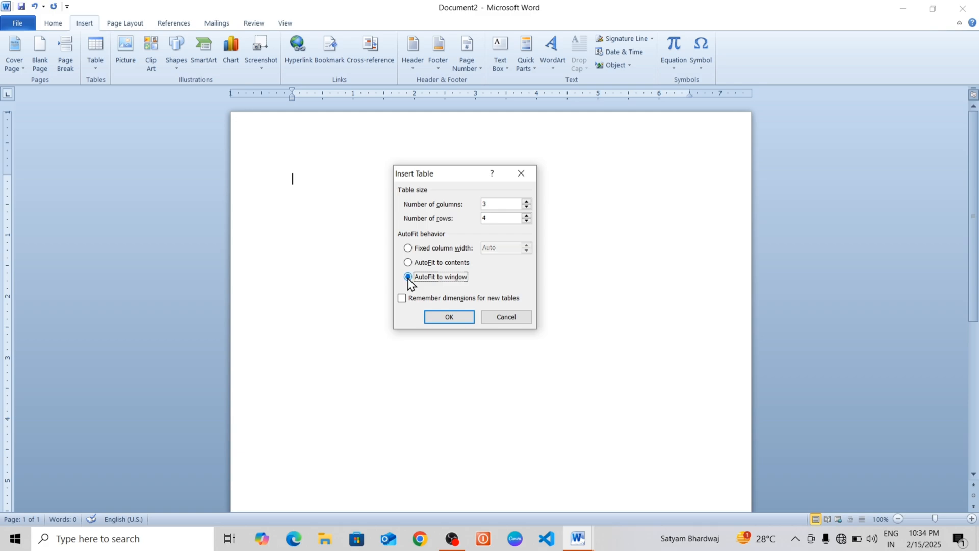
left_click(445, 319)
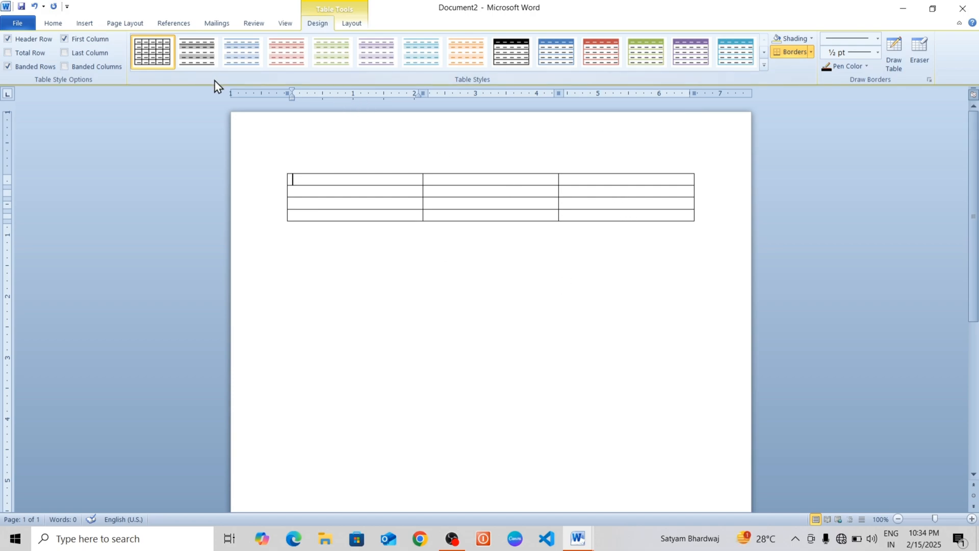
key("ctrl+a")
key("Delete")
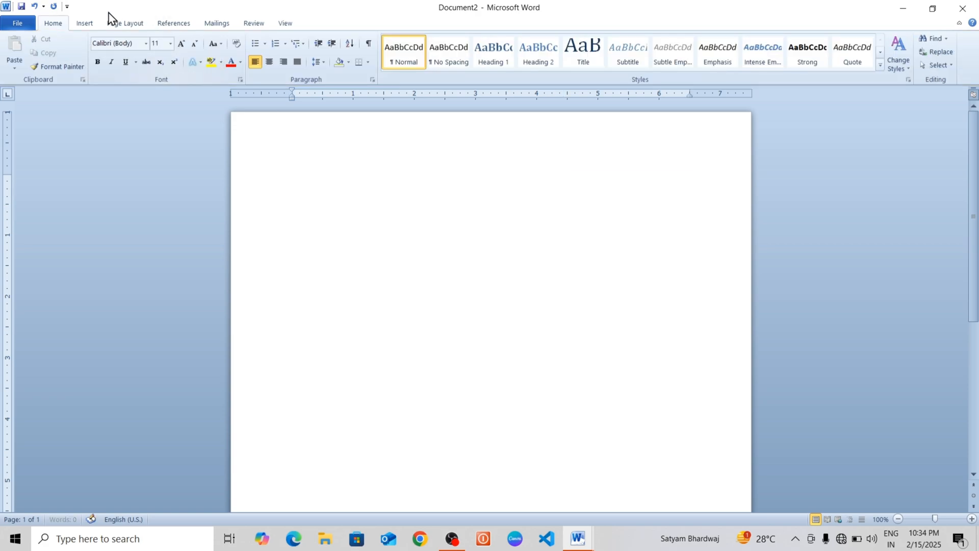
Insert a table of 2 columns and 4 rows with the AutoFit to window behavior, and delete the whole table
left_click(86, 23)
left_click(97, 68)
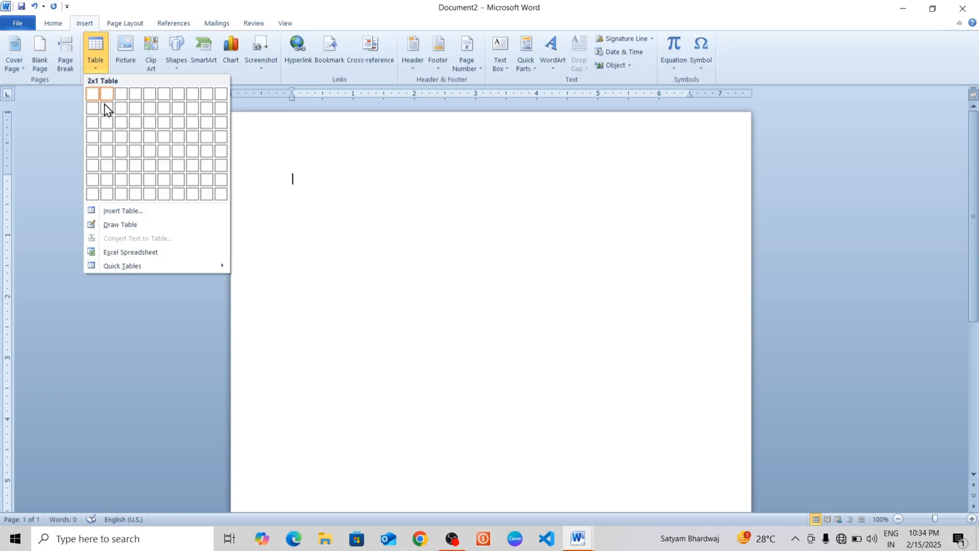
left_click(123, 211)
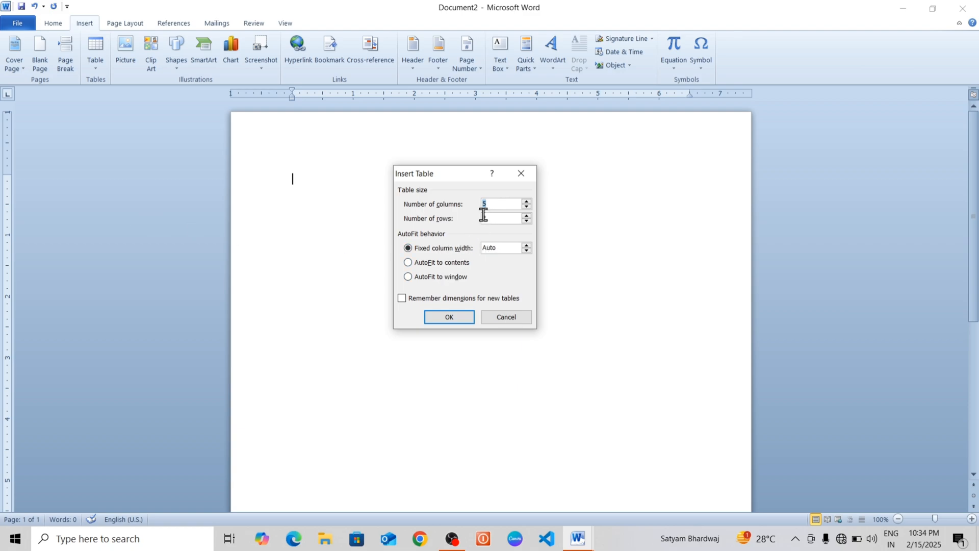
type("2")
key("Tab")
type("4")
left_click(408, 277)
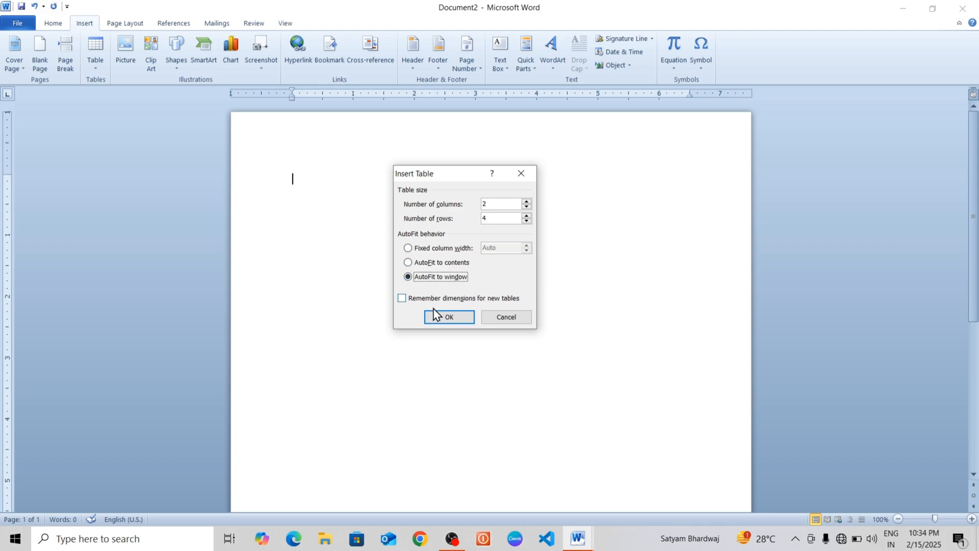
left_click(438, 317)
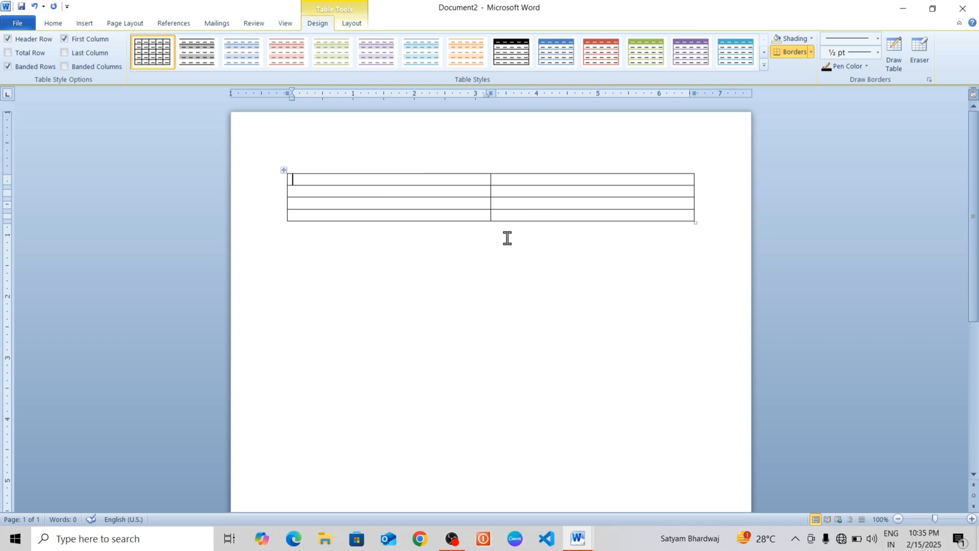
key("ctrl+a")
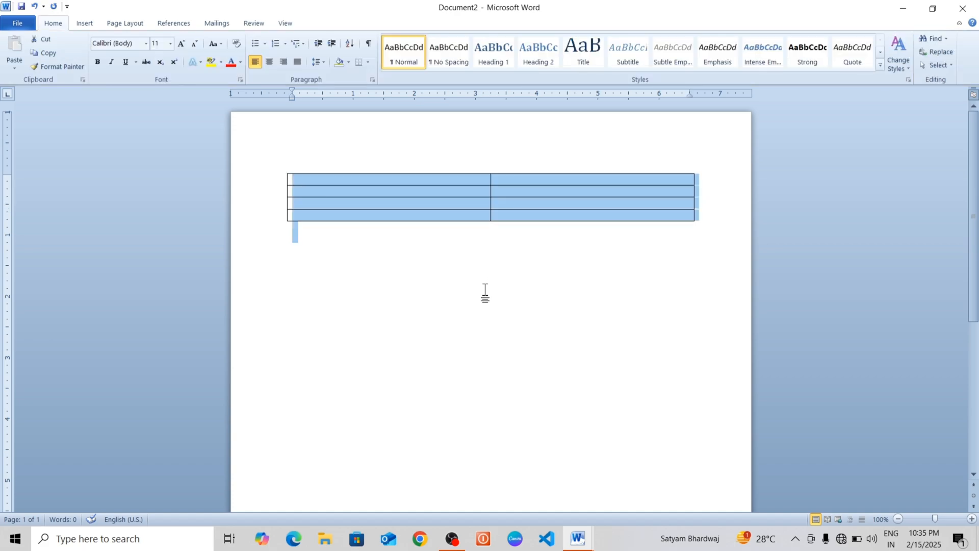
key("Delete")
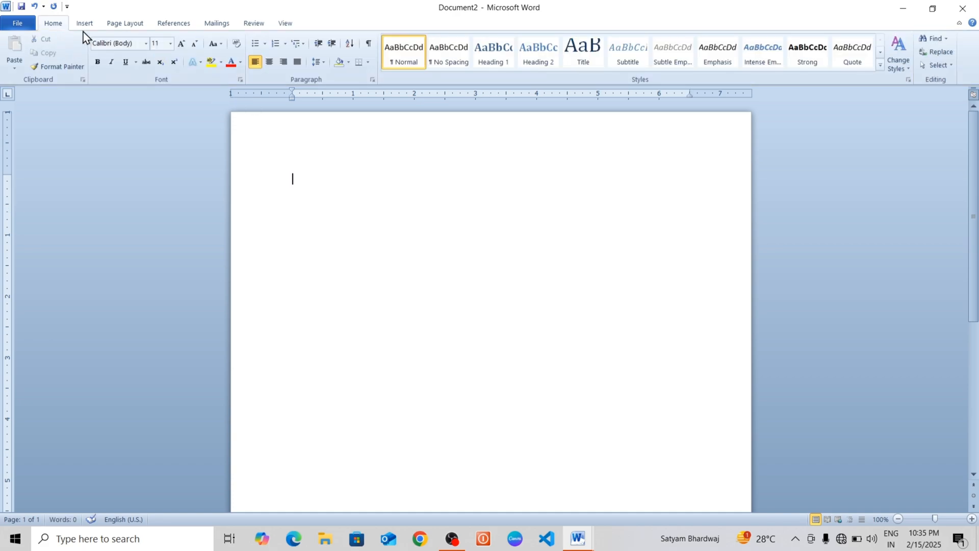
Draw a freehand table about 5.6 by 4 inches, divided into three columns, with a horizontal line across the third column
left_click(84, 23)
left_click(94, 66)
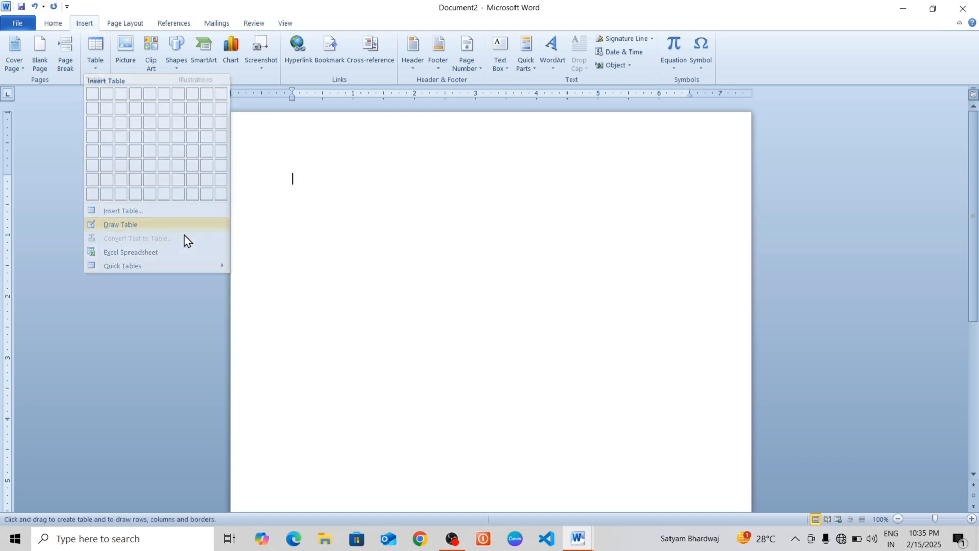
left_click(134, 228)
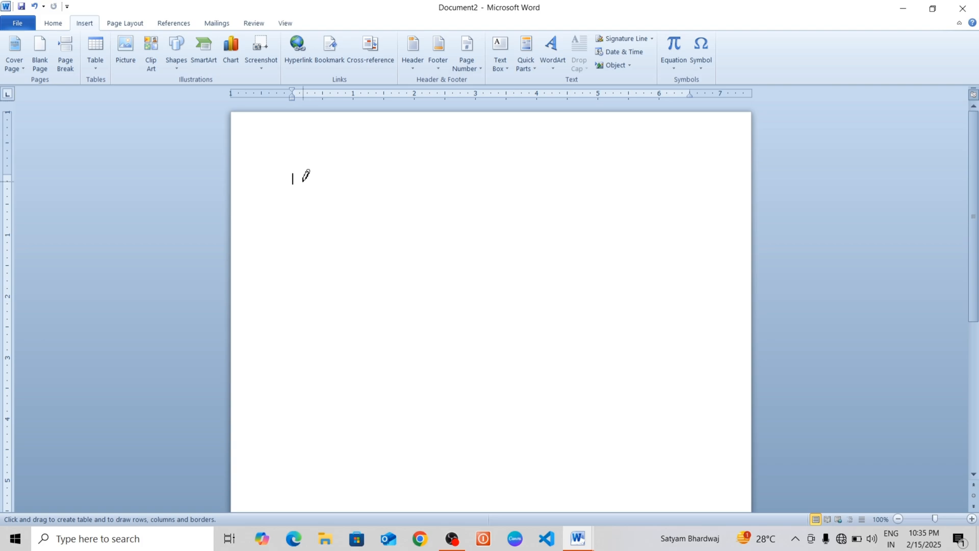
mouse_move(304, 170)
left_mouse_down()
mouse_move(304, 204)
mouse_move(362, 341)
mouse_move(603, 426)
mouse_move(644, 419)
left_mouse_up()
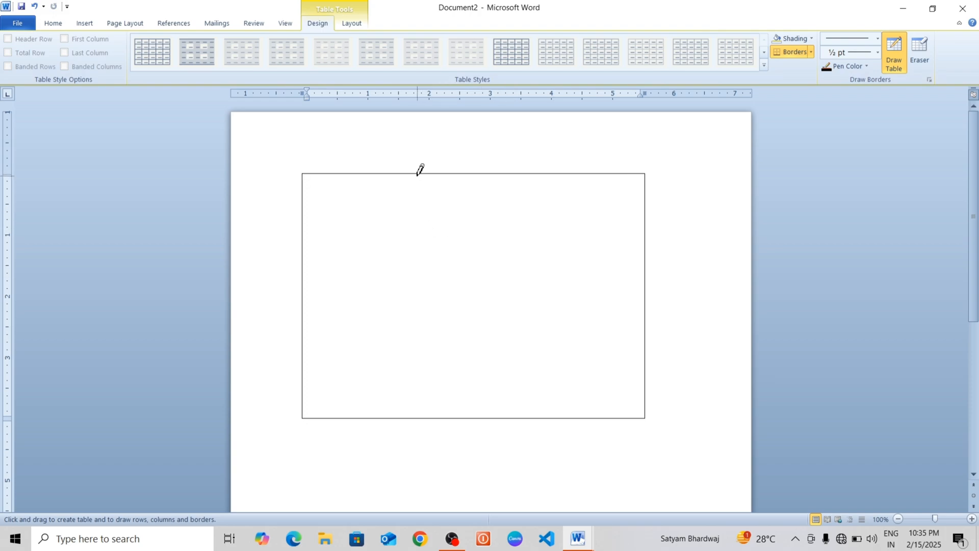
left_click_drag(416, 203, 417, 327)
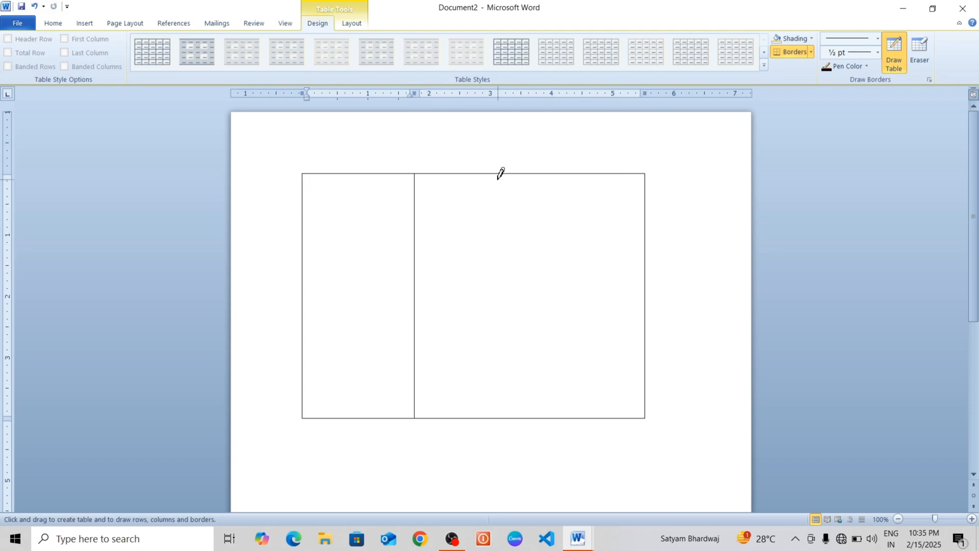
mouse_move(498, 174)
left_mouse_down()
mouse_move(499, 321)
mouse_move(549, 299)
mouse_move(587, 300)
left_mouse_up()
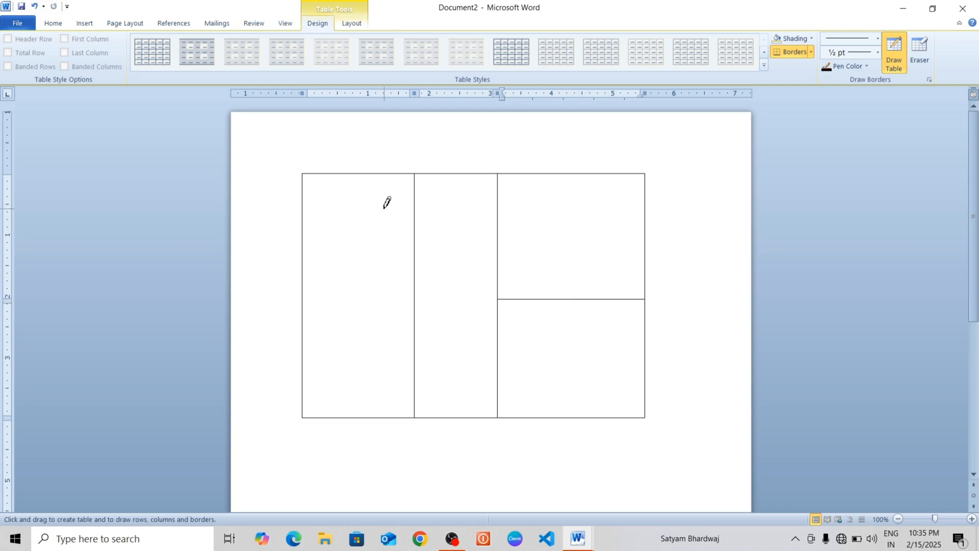
Divide the drawn table's first column into three rows with the middle cell split vertically, and delete the whole table
left_click_drag(303, 234, 390, 233)
left_click_drag(304, 333, 393, 334)
mouse_move(355, 234)
left_mouse_down()
mouse_move(361, 324)
mouse_move(361, 314)
left_mouse_up()
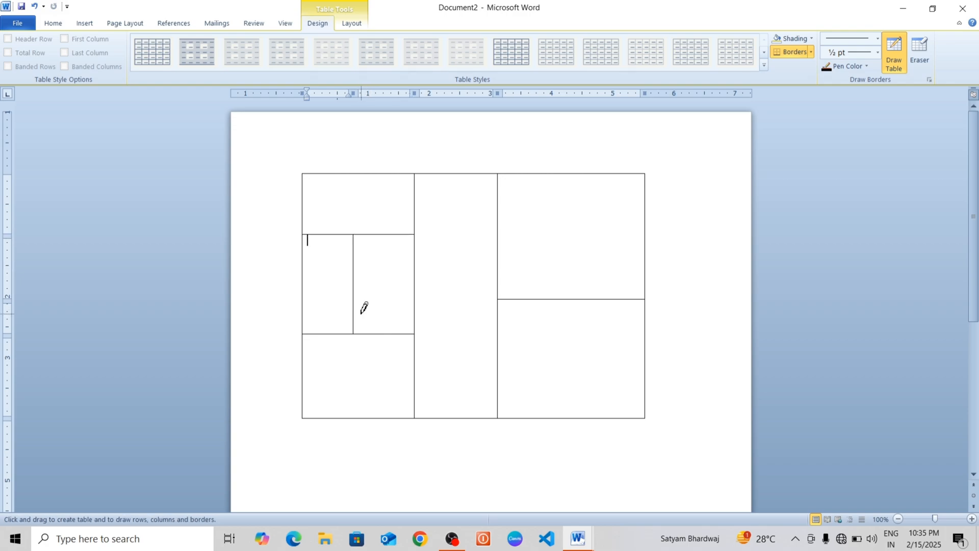
key("ctrl+a")
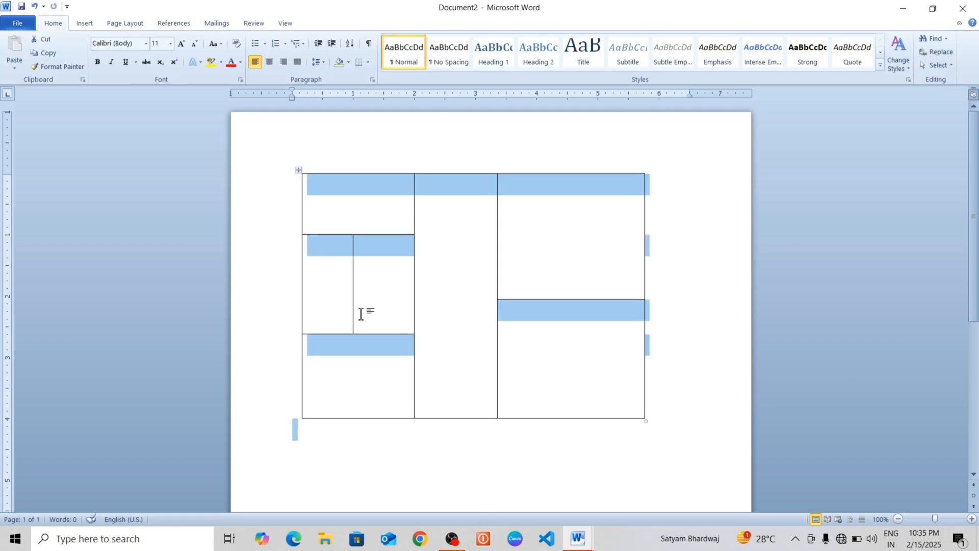
key("Delete")
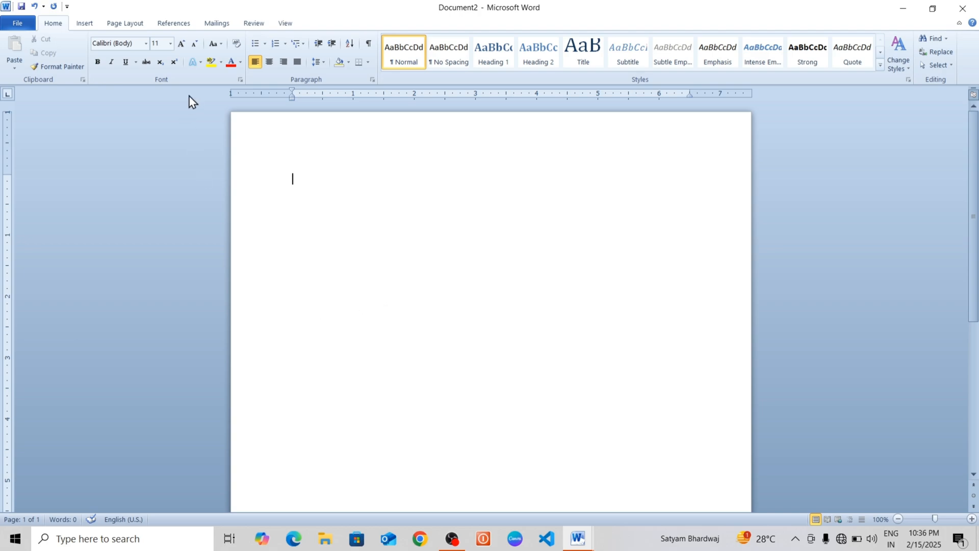
left_click(89, 25)
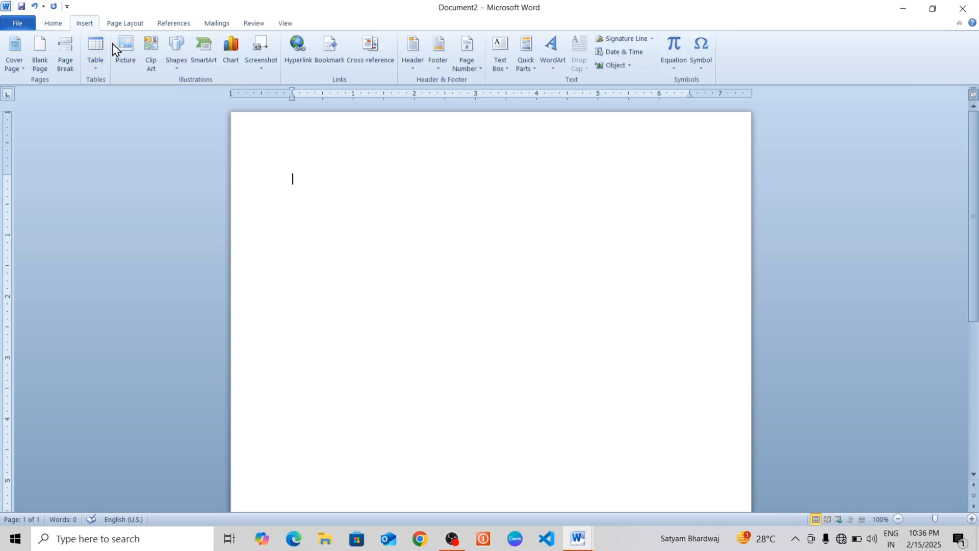
left_click(96, 67)
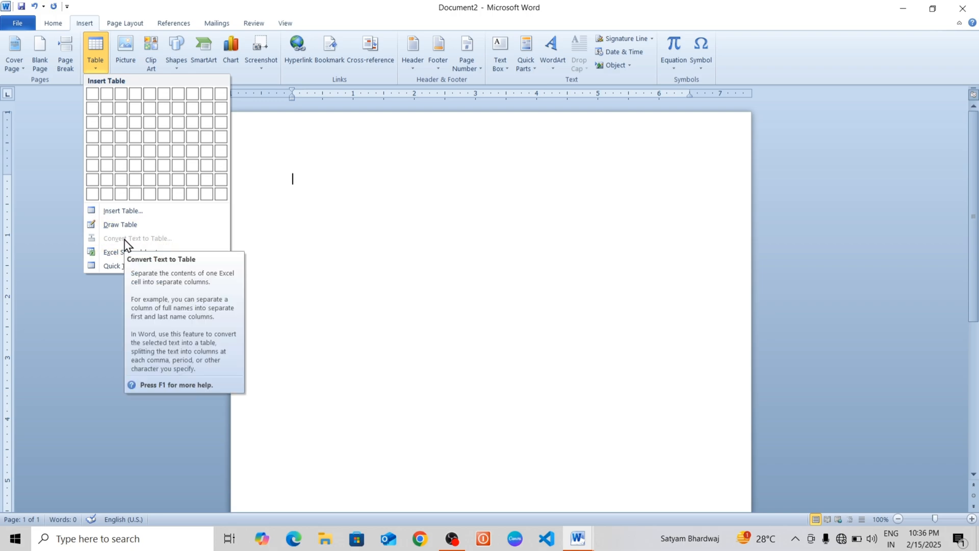
left_click(314, 203)
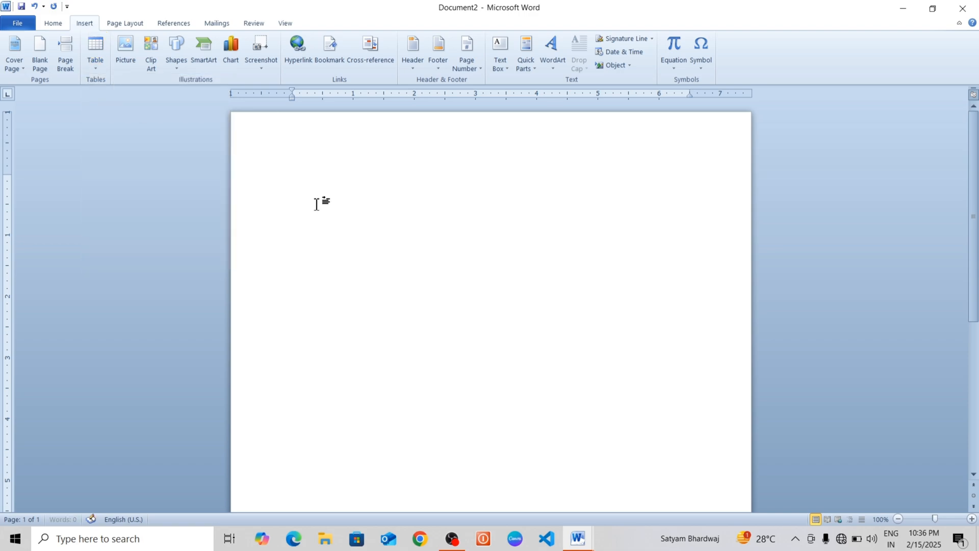
Write a tab-separated heading line with SR.NO, NAME, FEES and COURSE on the blank page and start a new line
type("SR.NO   ")
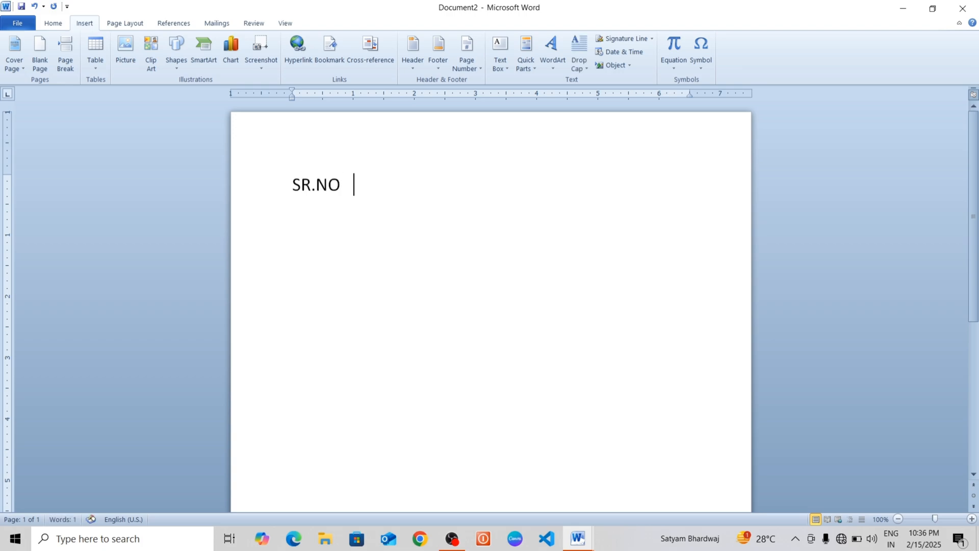
type("NAME   FEES     ")
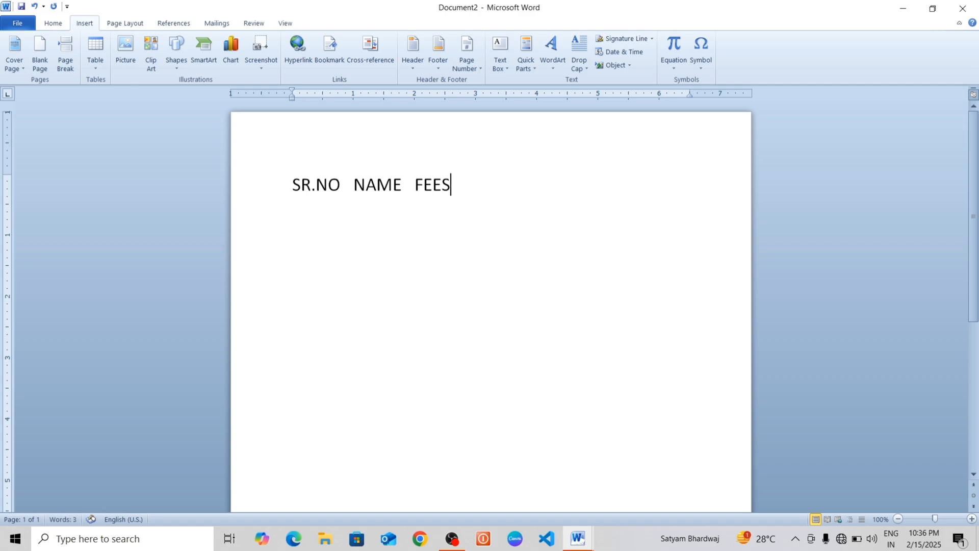
type("COURSE")
key("Return")
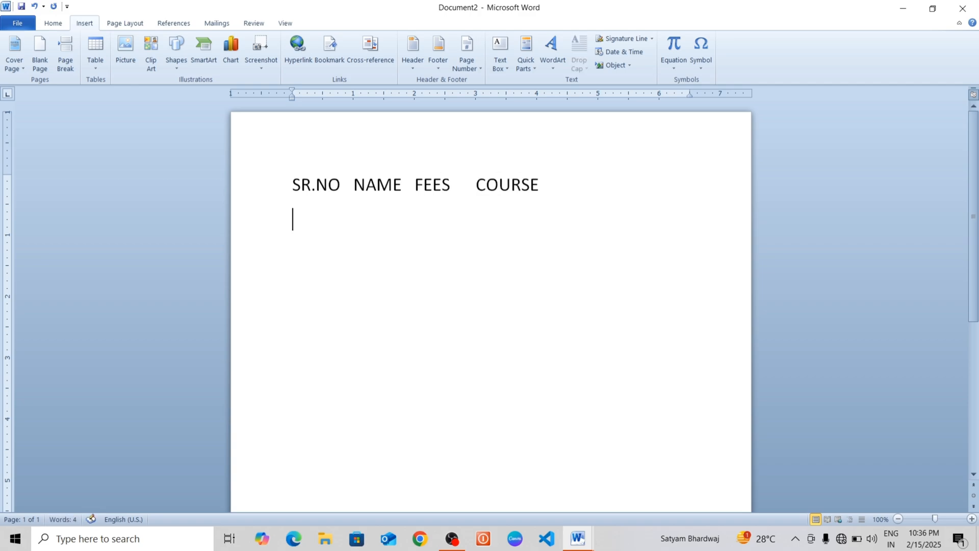
Fill the second line with tab-separated entries: 1, the student's name, 5000 and ADCA
type("1")
key("Tab")
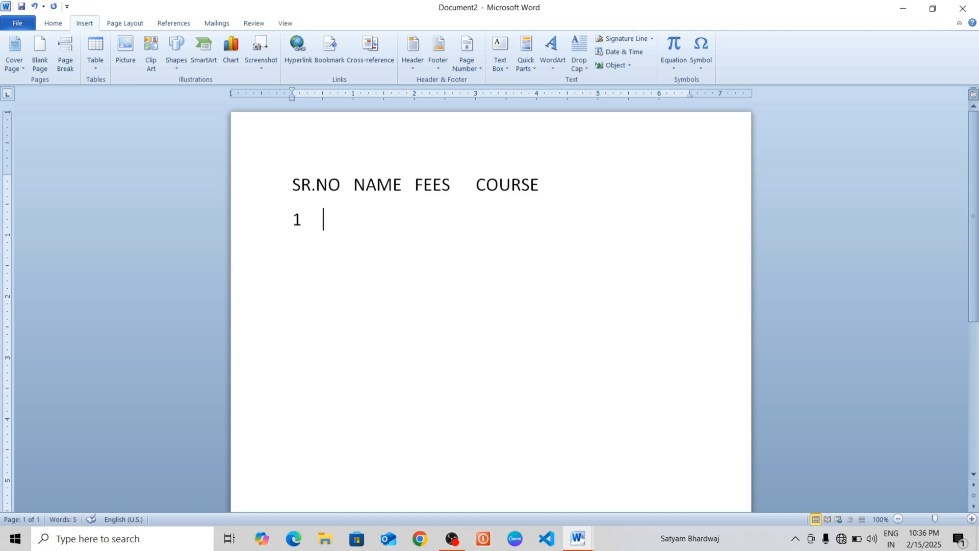
type("SONU")
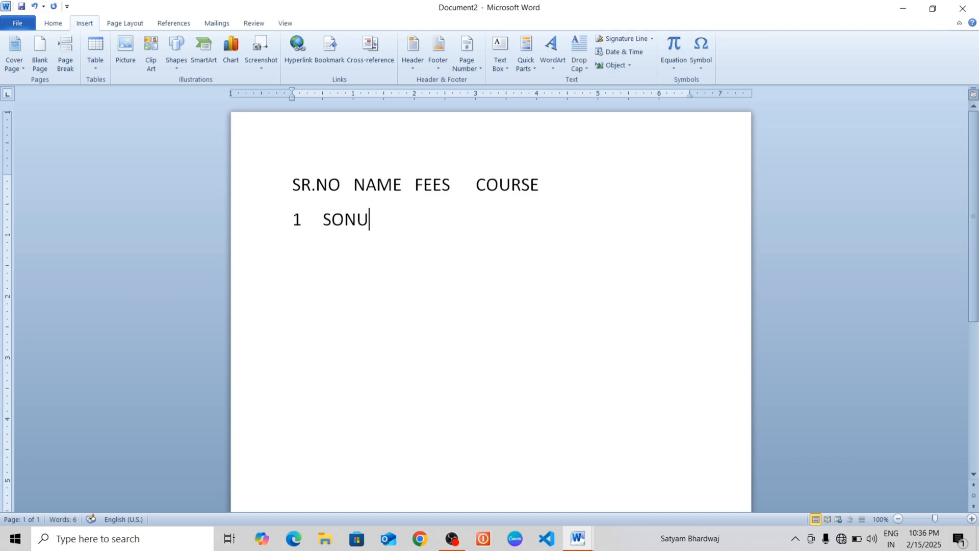
key("Tab")
type("5000")
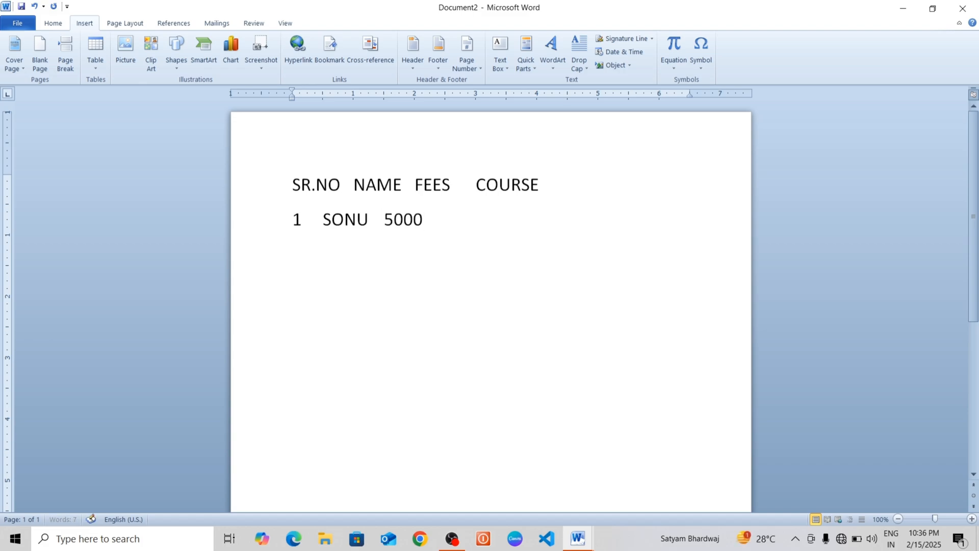
key("Tab")
type("ADCA")
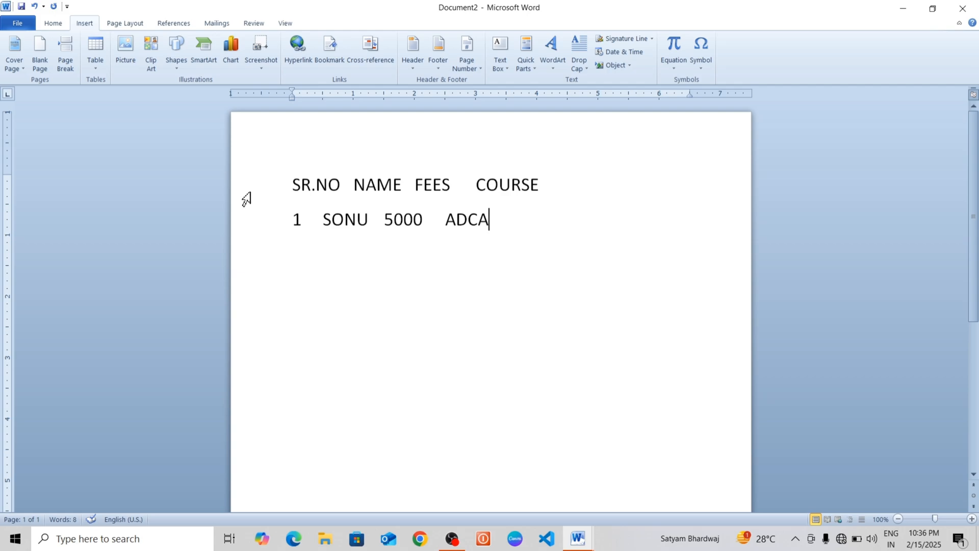
Convert both lines of text into a 4-column table separated at tabs with automatic fixed column width, and delete the table
left_click_drag(294, 185, 504, 212)
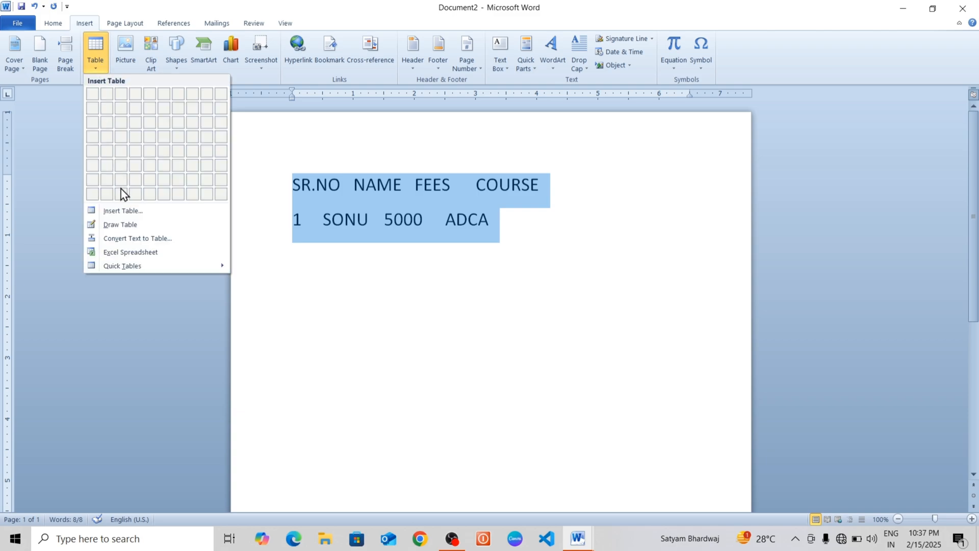
left_click(145, 238)
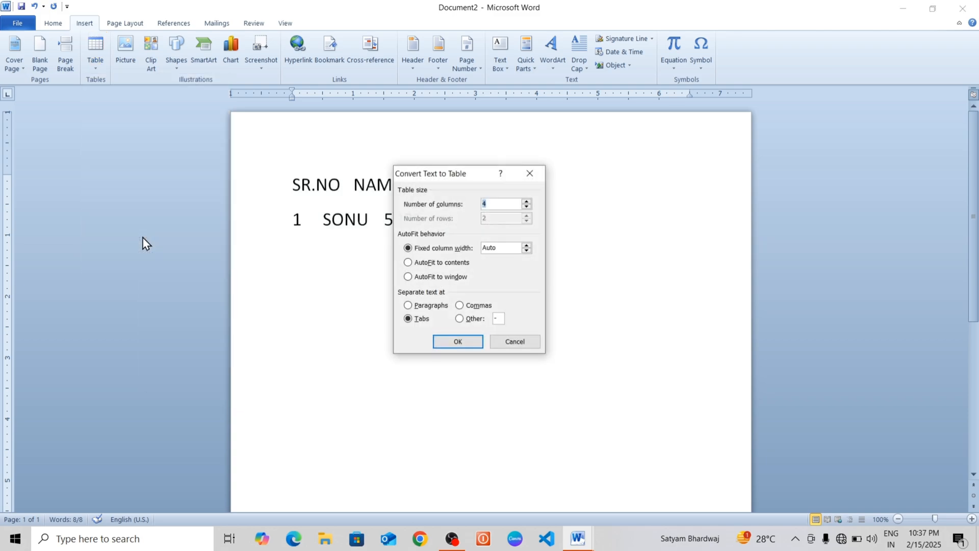
left_click(444, 341)
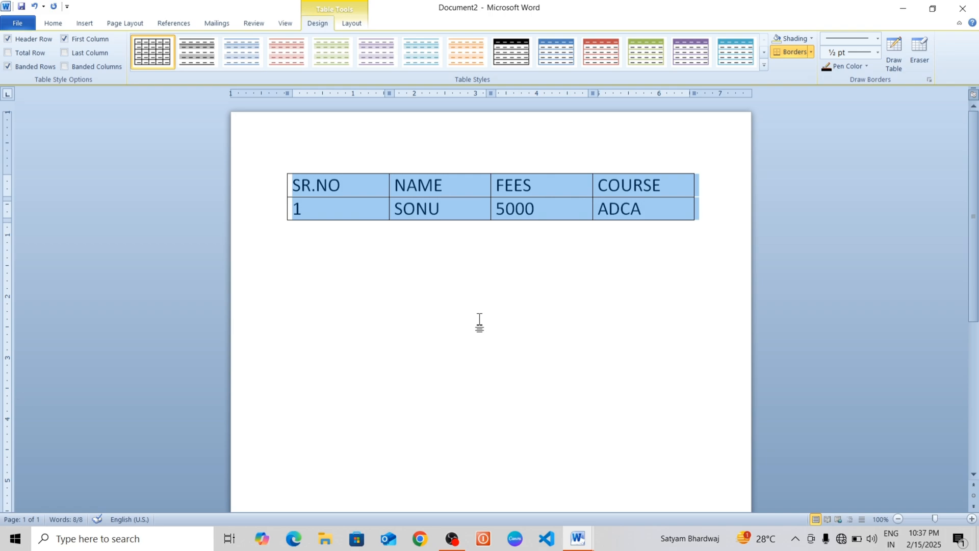
key("ctrl+a")
key("Delete")
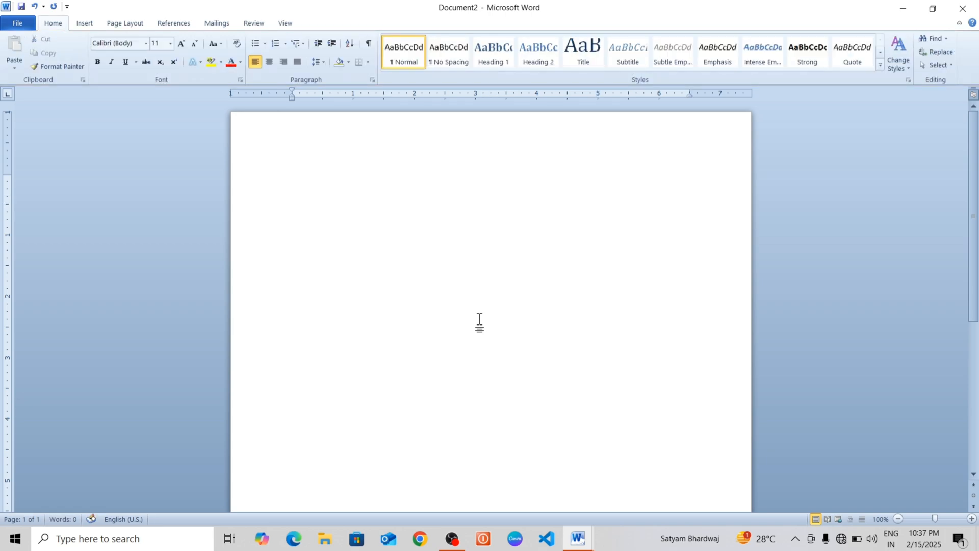
left_click(85, 24)
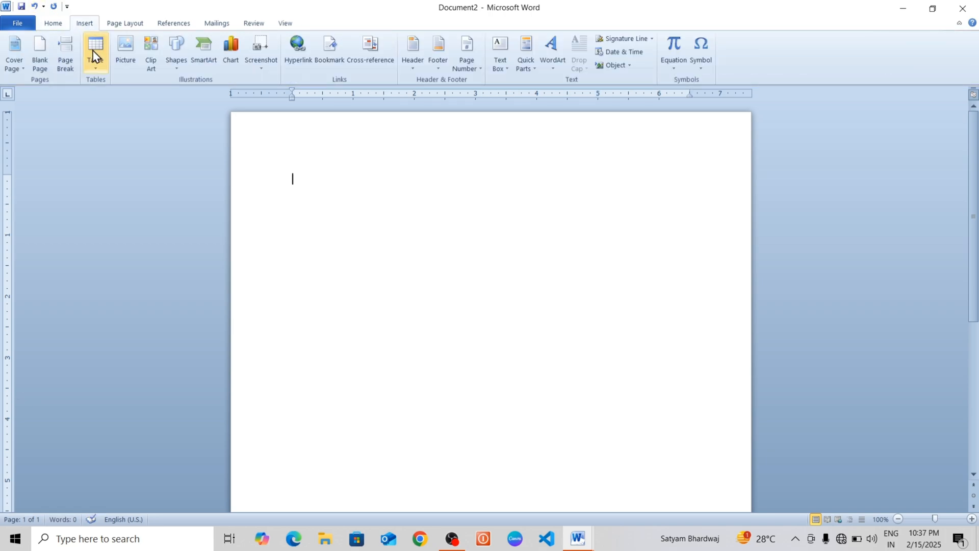
left_click(95, 71)
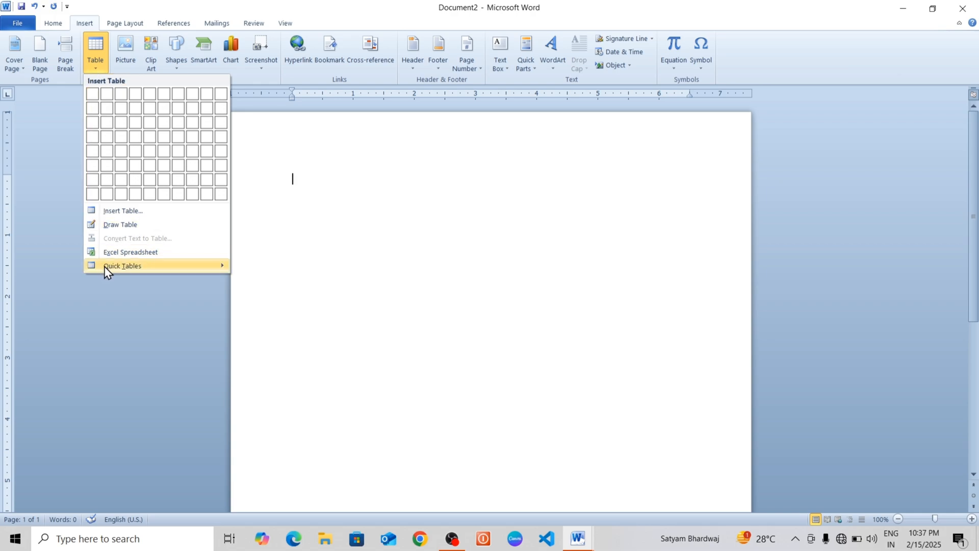
mouse_move(121, 262)
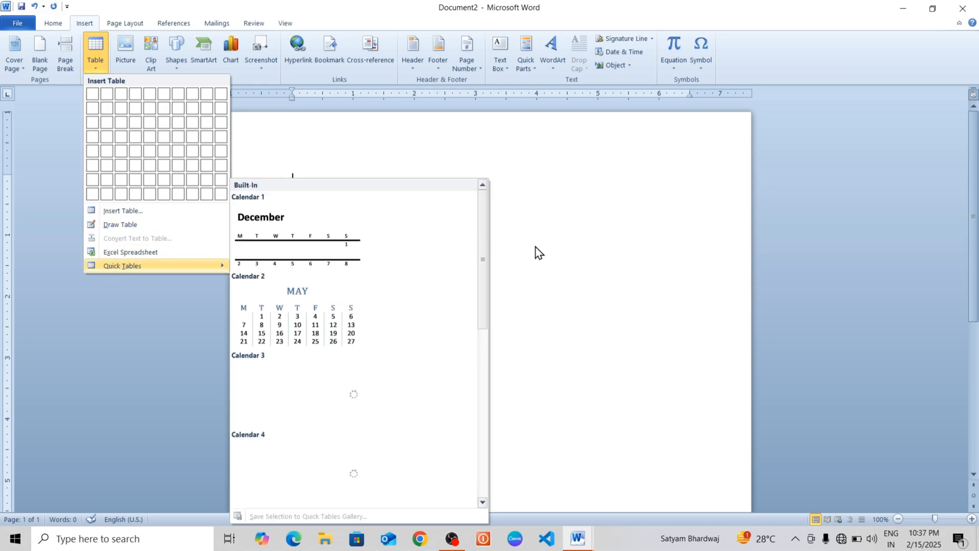
left_click(540, 213)
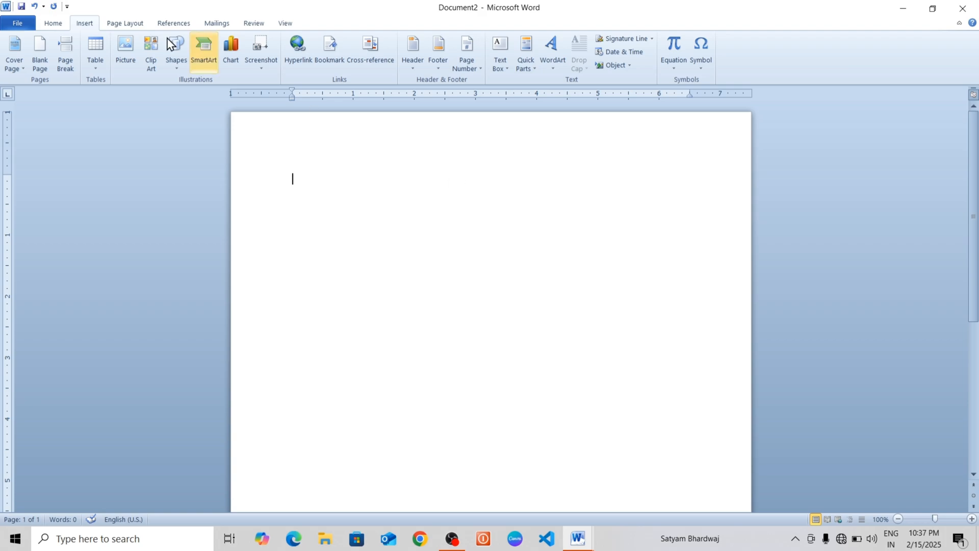
Insert an embedded Excel spreadsheet, enter 2 and 4 in A1 and A2, and fill the series down to A10
left_click(95, 65)
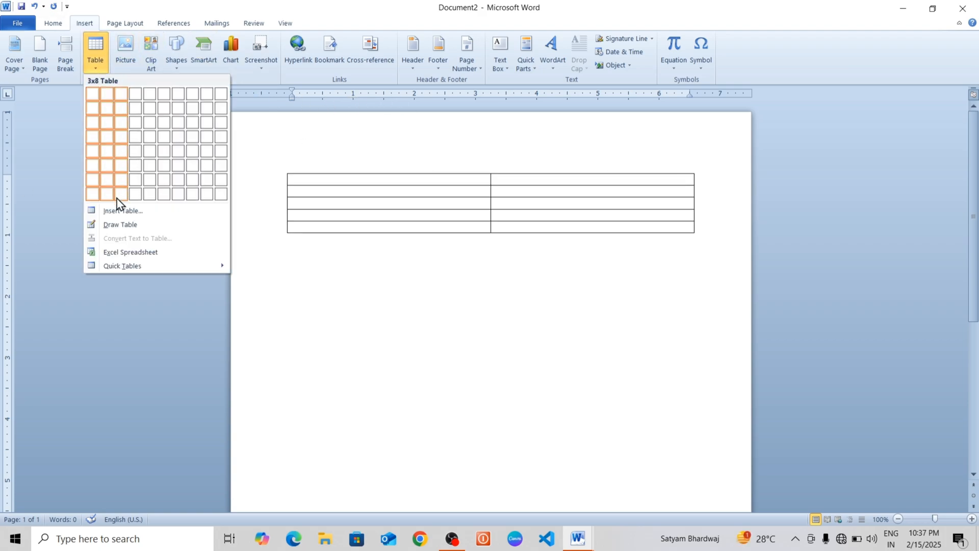
left_click(135, 254)
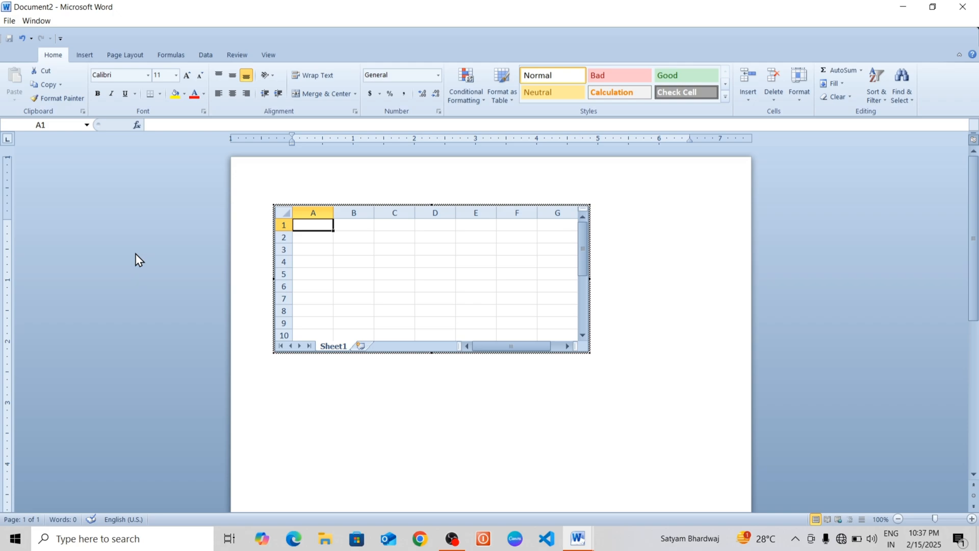
type("2")
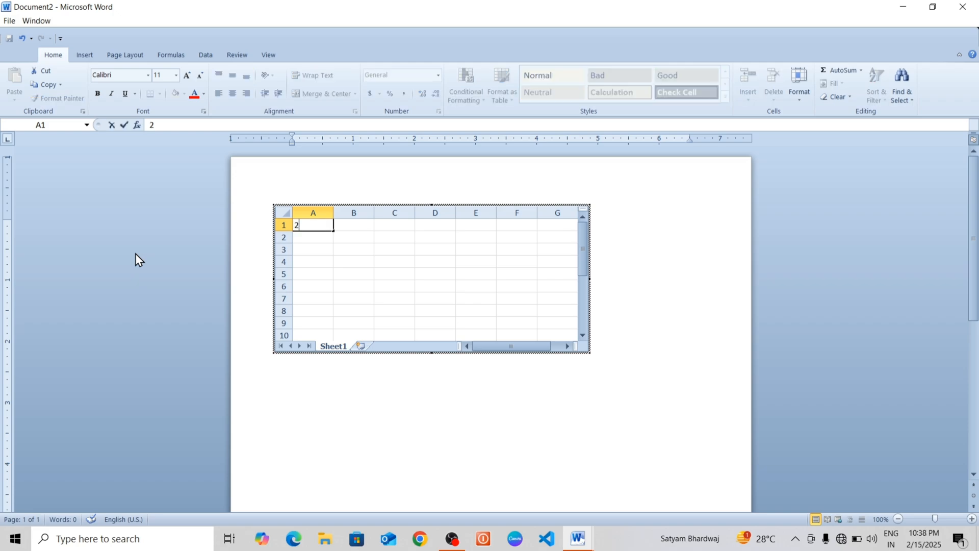
key("Return")
type("4")
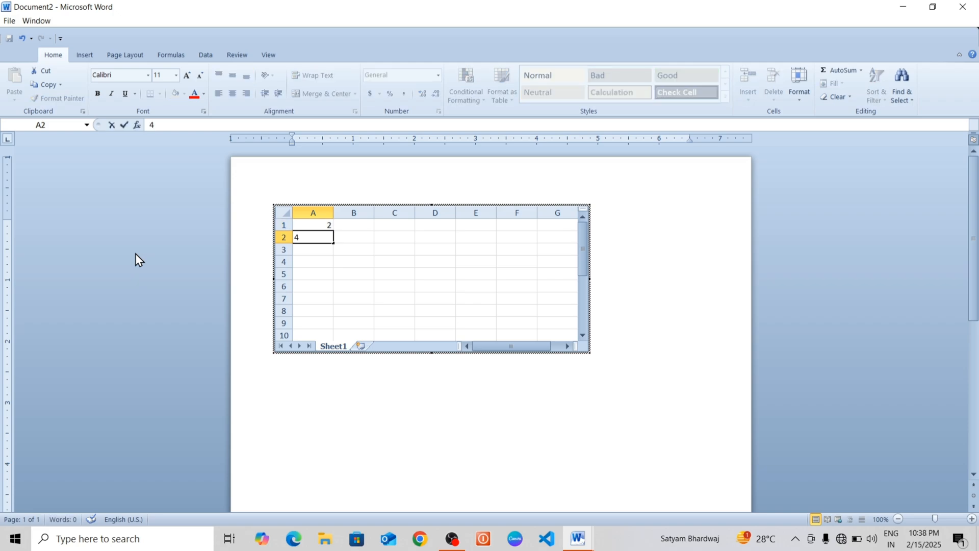
left_click(377, 234)
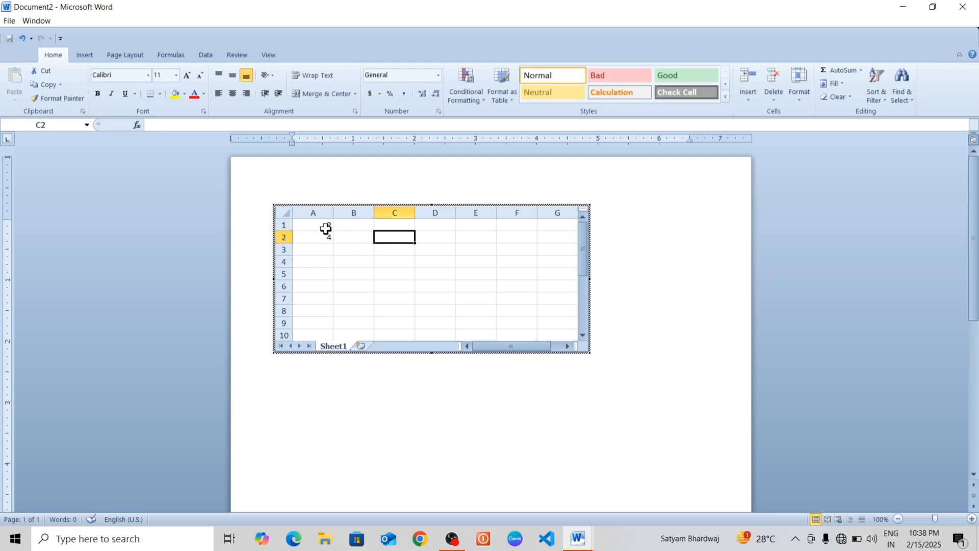
left_click_drag(322, 225, 334, 334)
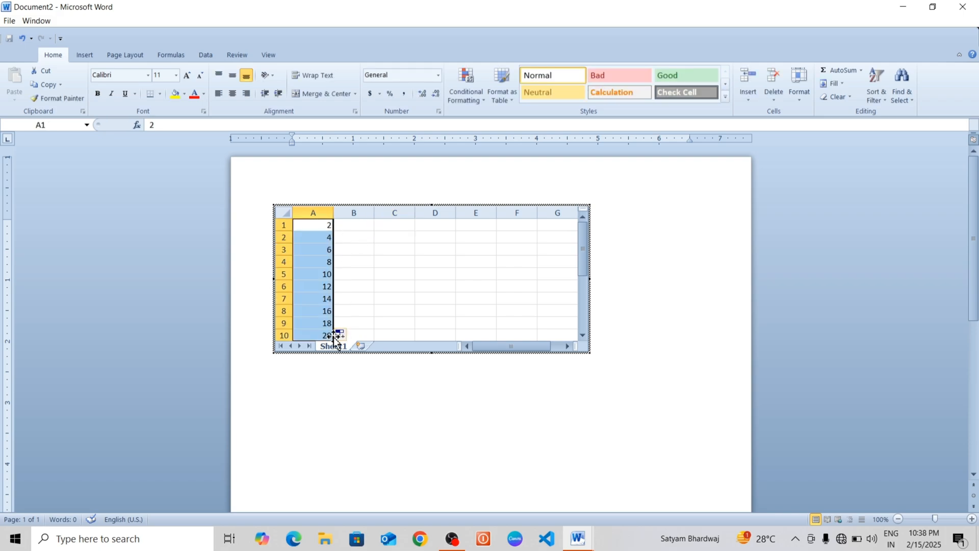
left_click(389, 264)
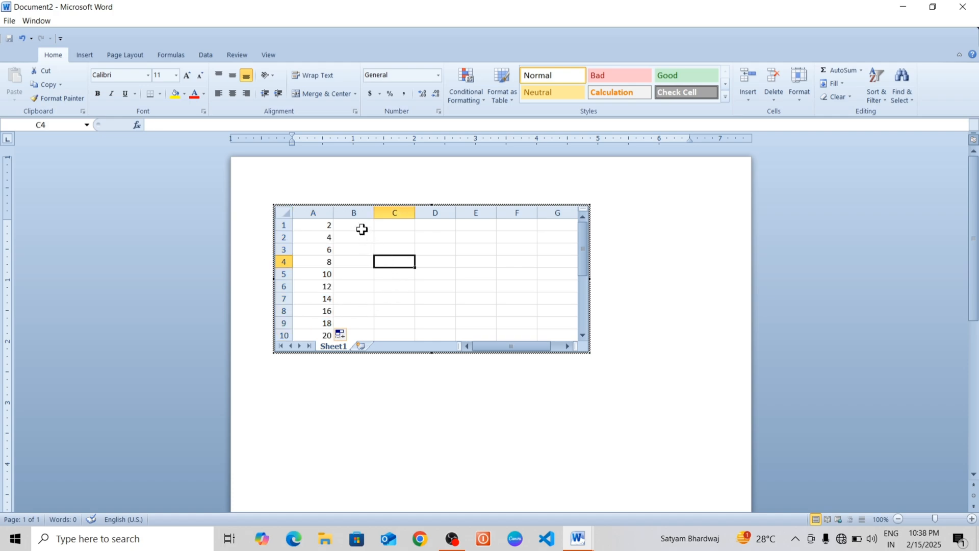
Enter SUNDAY in B1, fill the weekdays down to B7, and fit column B's width to its contents
left_click(363, 227)
type("SUNDAY")
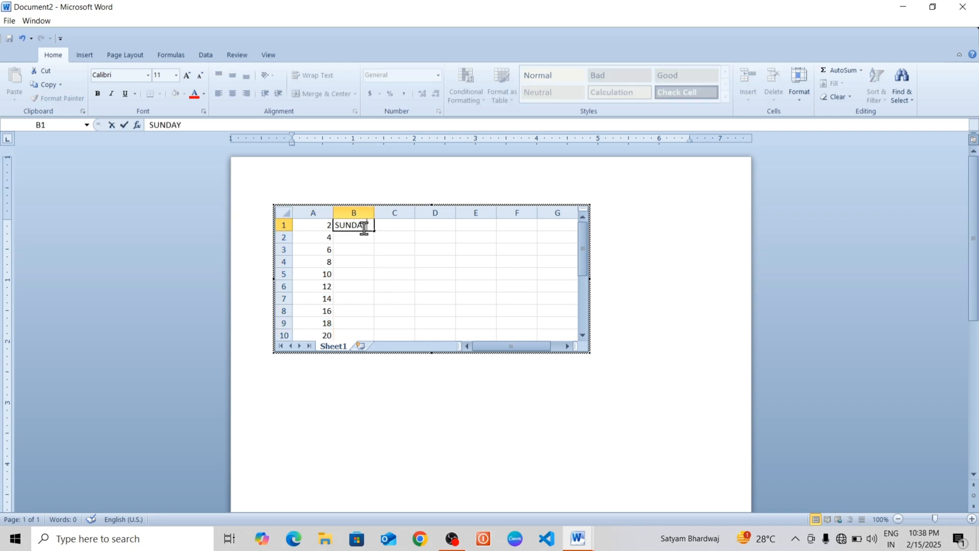
left_click(418, 237)
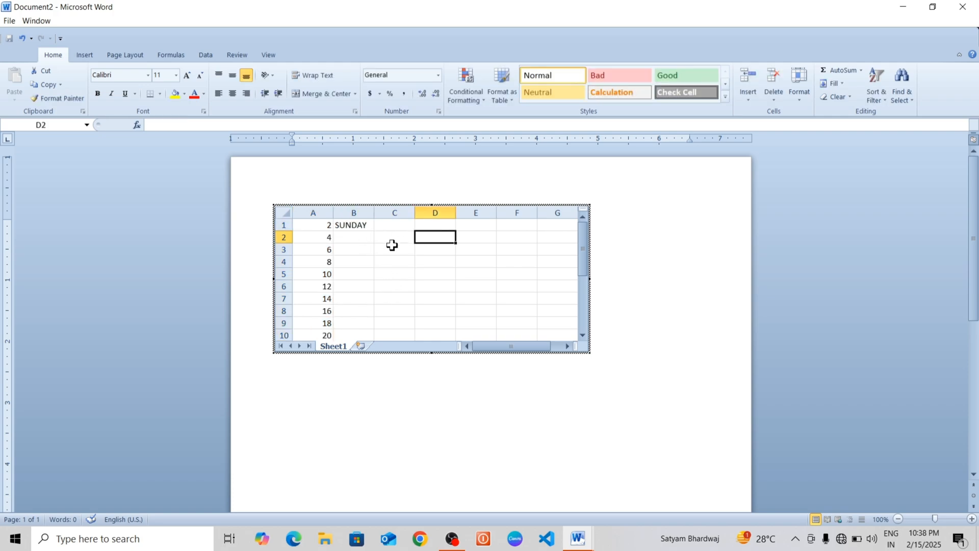
left_click(355, 225)
left_click_drag(372, 231, 376, 304)
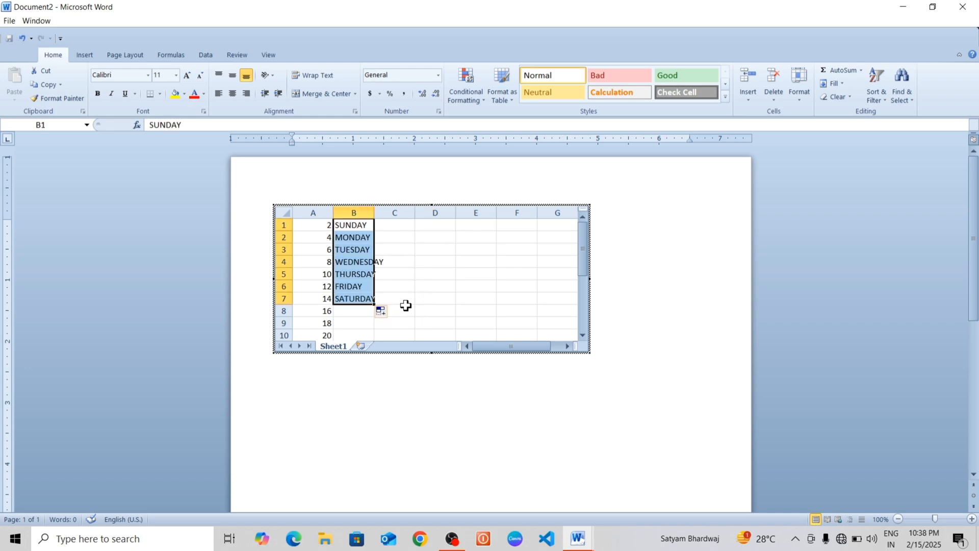
double_click(374, 212)
left_click(435, 259)
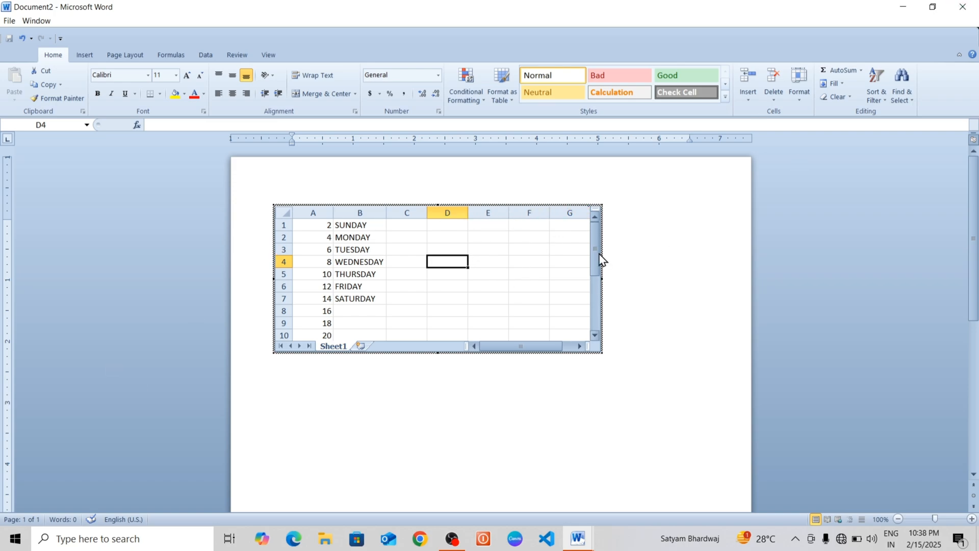
Finish editing the embedded spreadsheet and delete it from the page
left_click(686, 274)
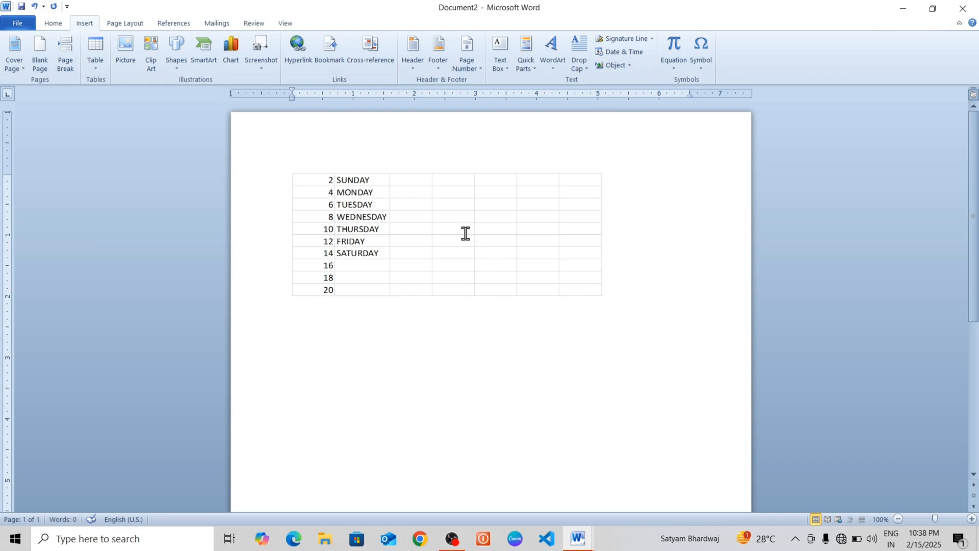
key("ctrl+a")
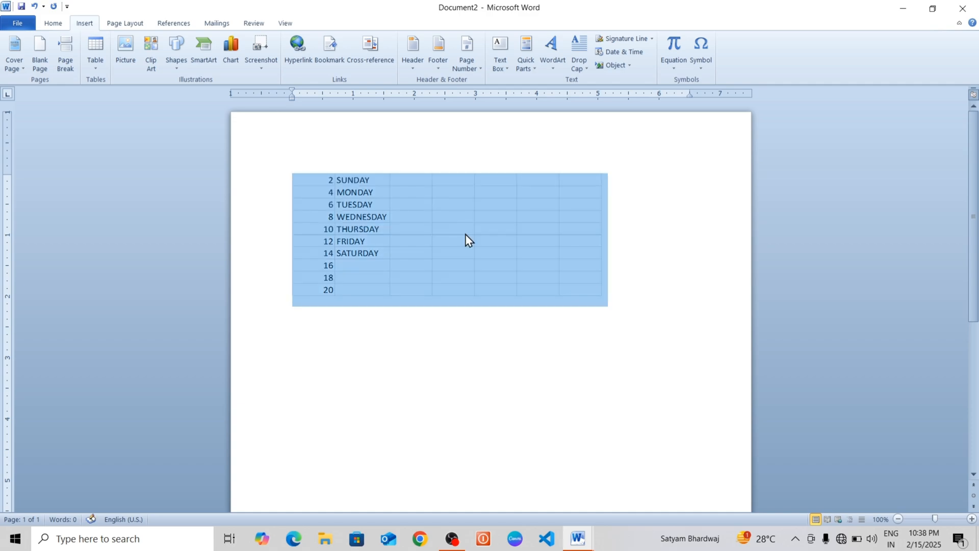
key("Delete")
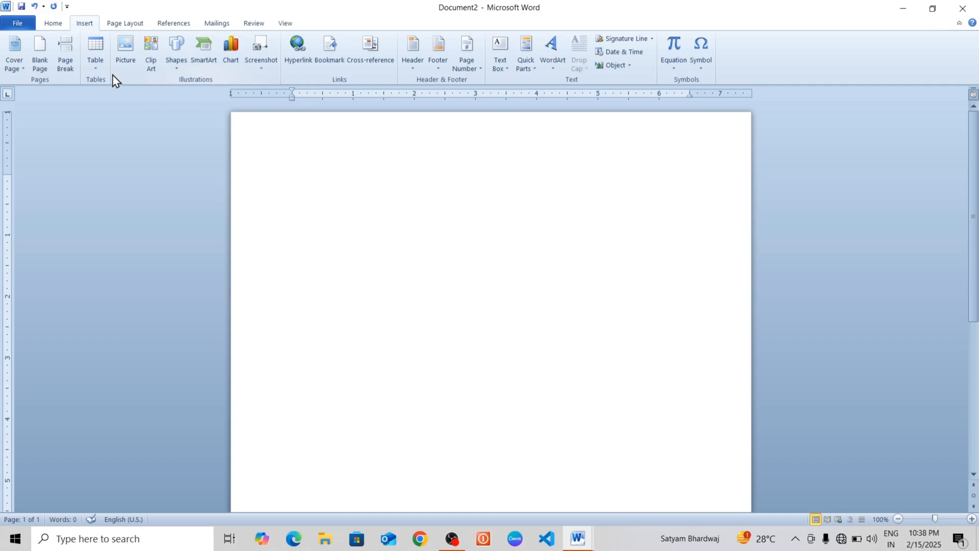
Insert the built-in Tabular List quick table on the blank page and delete it
left_click(103, 68)
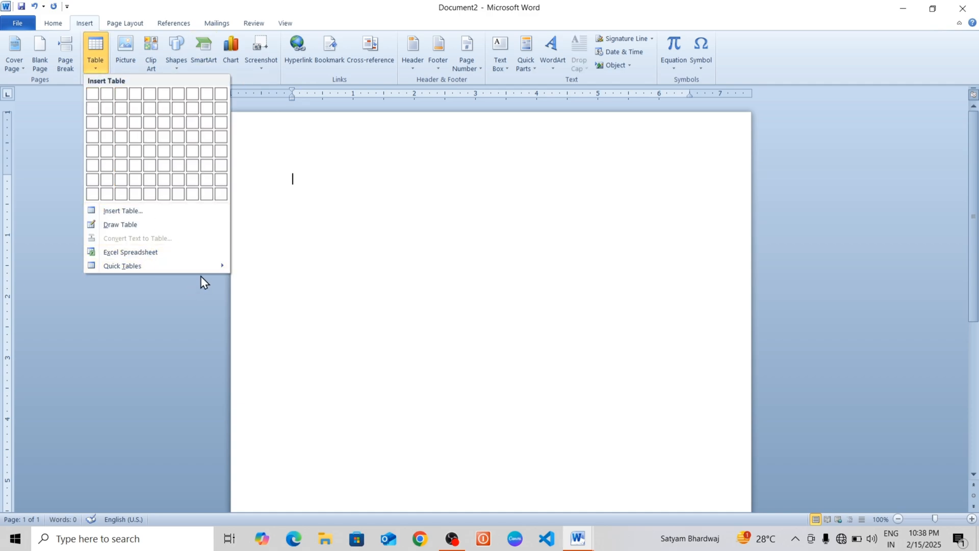
mouse_move(208, 270)
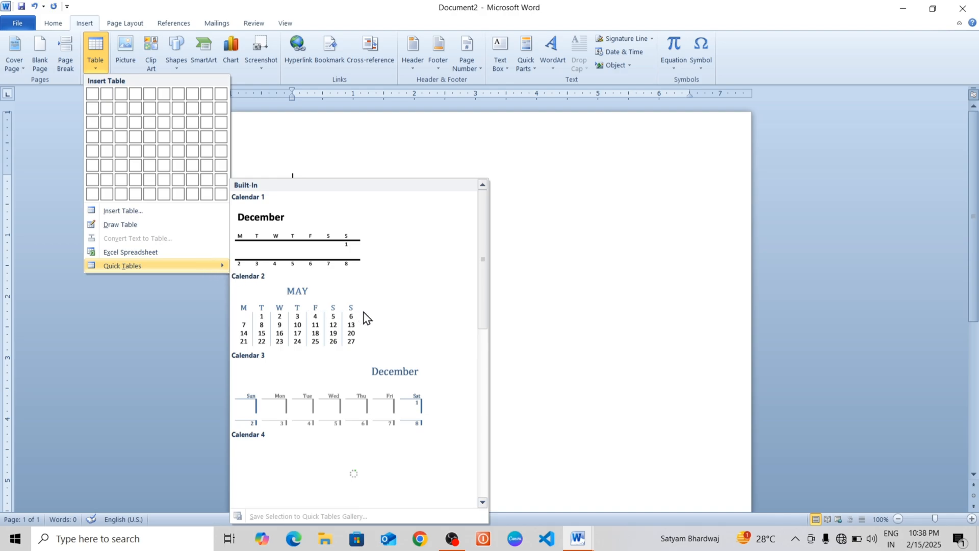
scroll(366, 317, "down", 5)
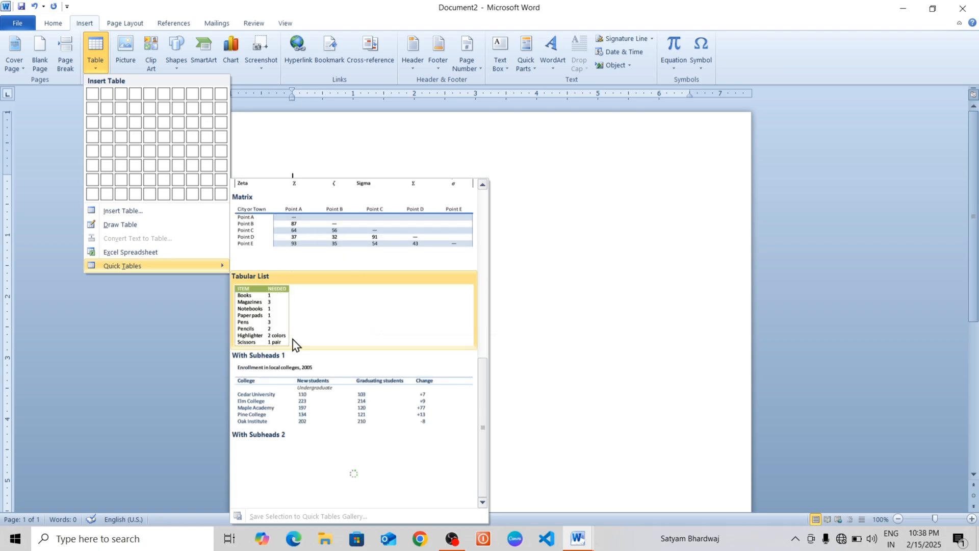
left_click(278, 312)
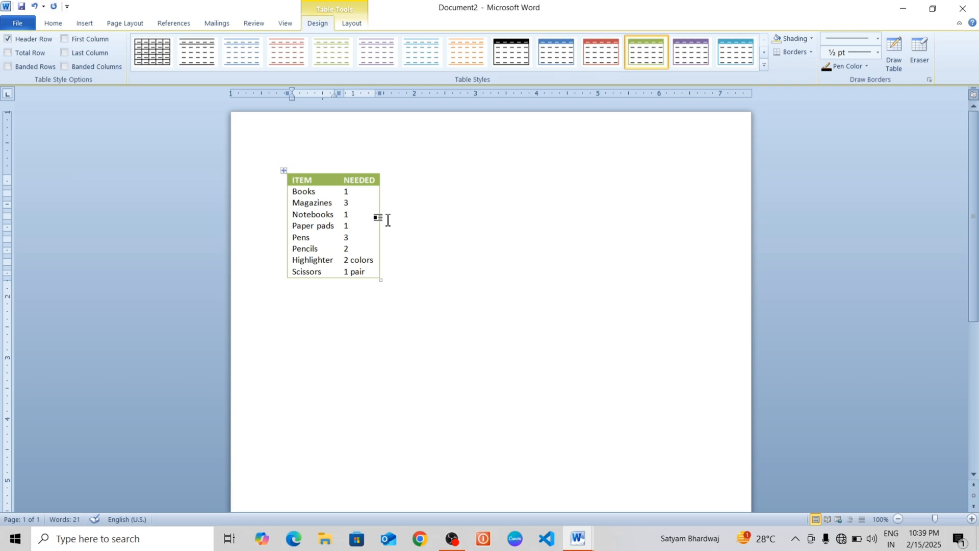
key("ctrl+a")
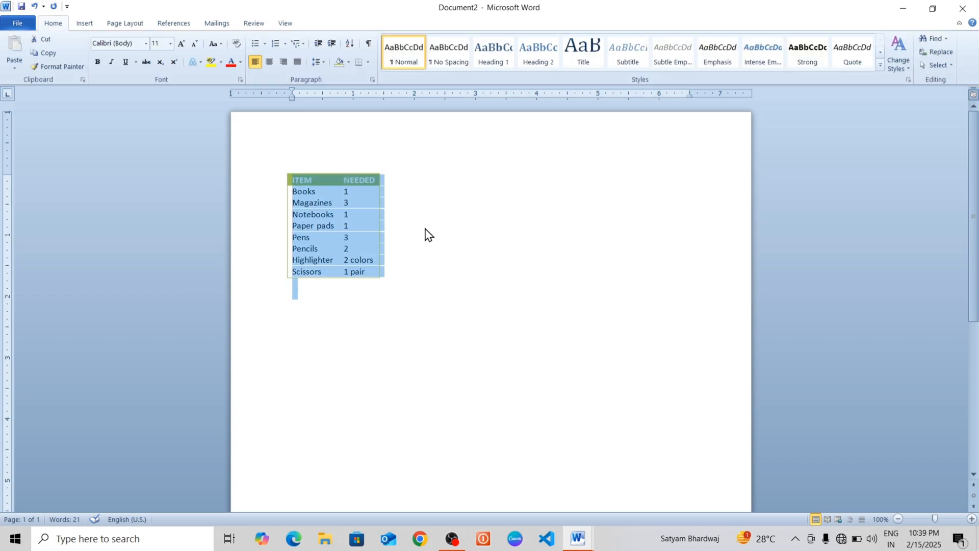
key("Delete")
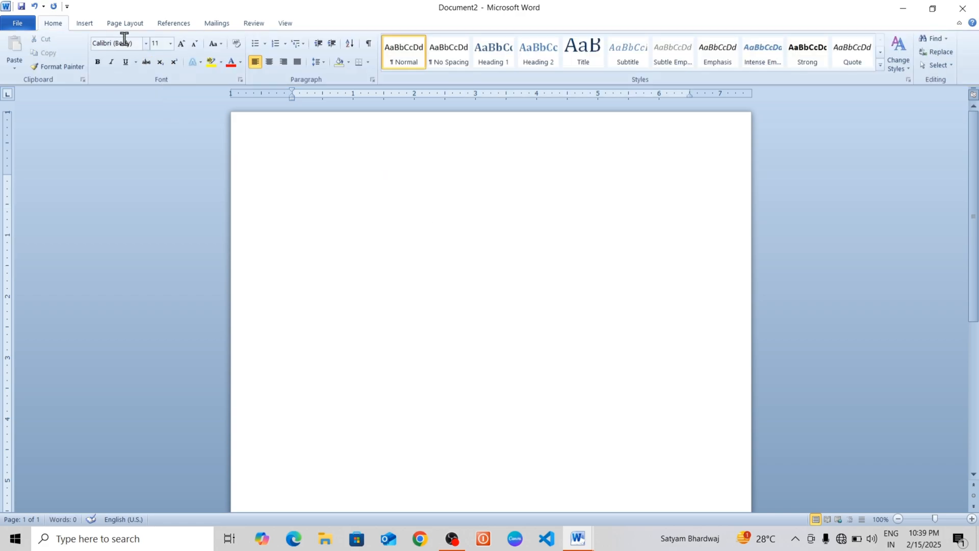
Insert a table with 6 columns and 5 rows on the blank page and enlarge the page view to 130%
left_click(88, 24)
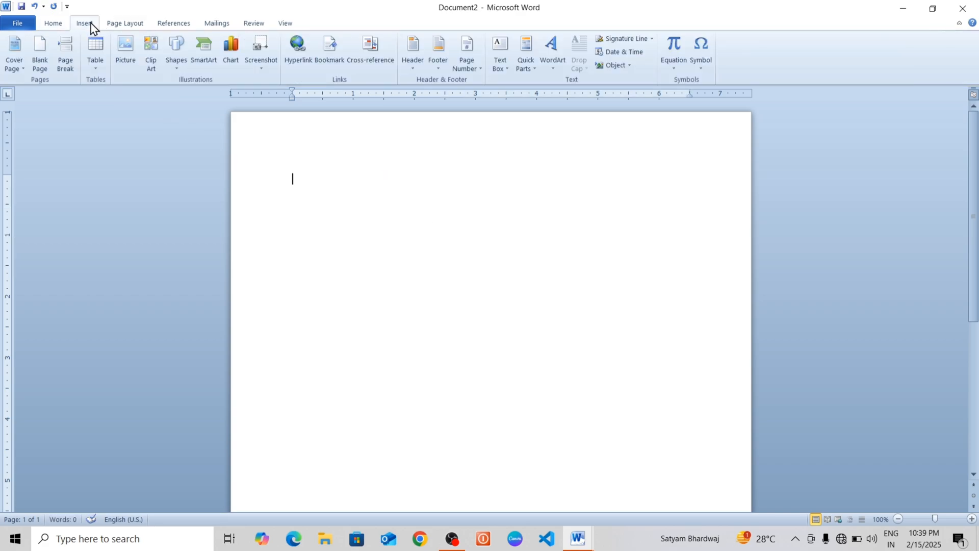
left_click(97, 67)
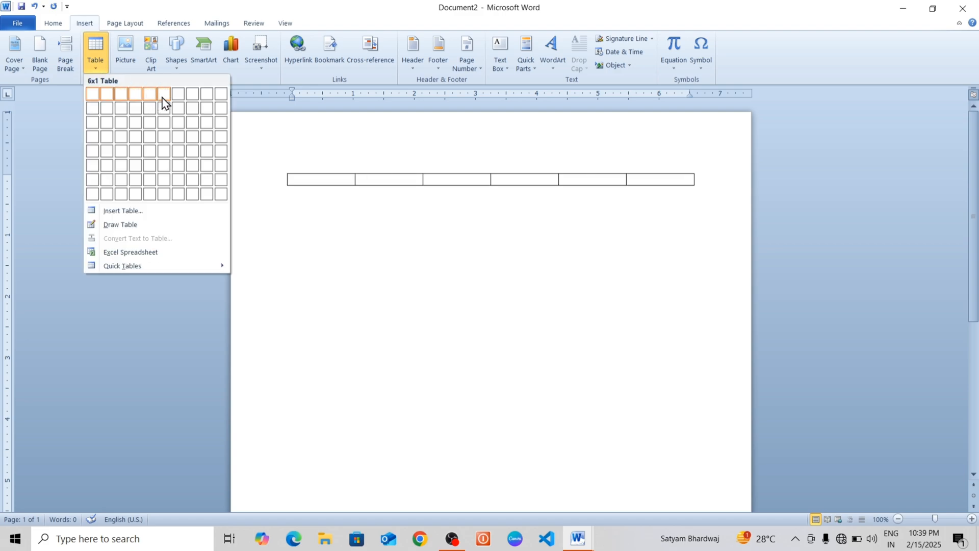
left_click(165, 148)
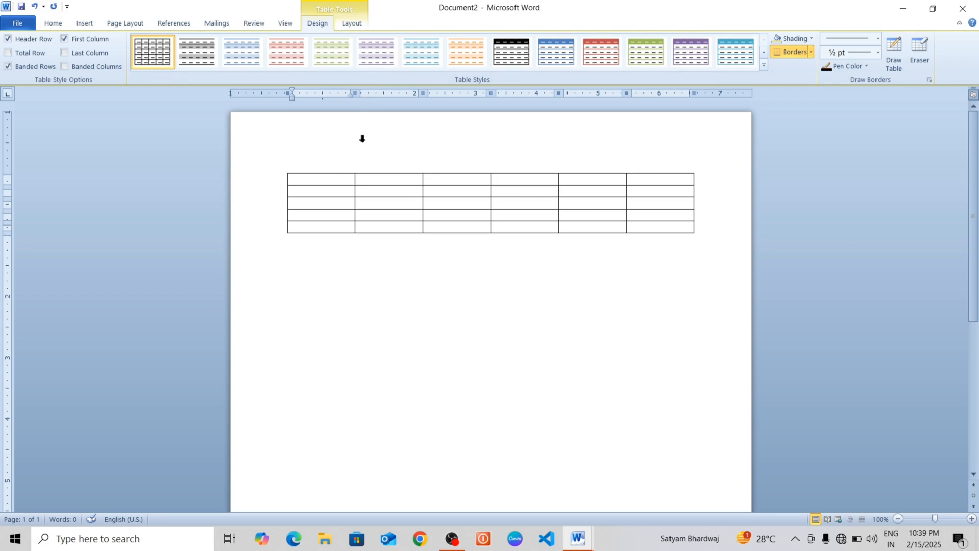
left_click(448, 315)
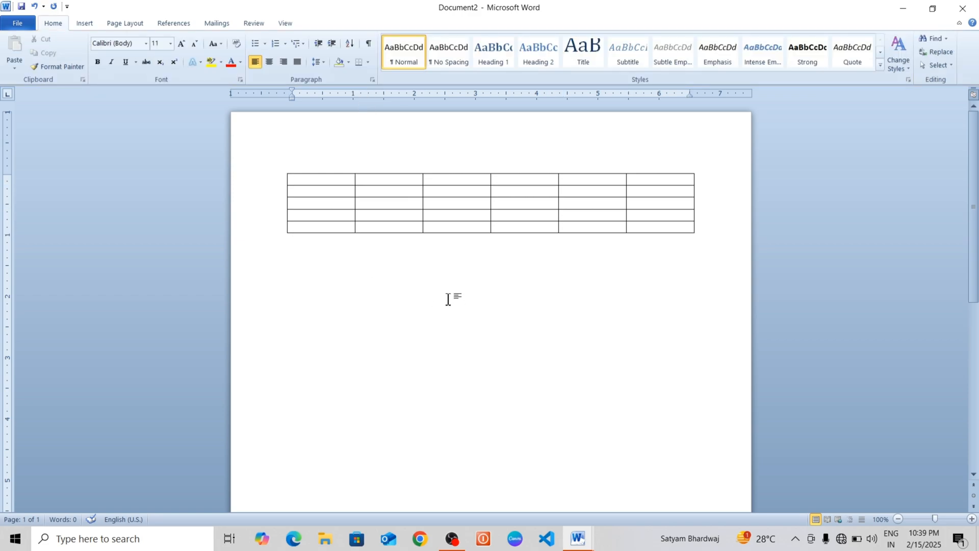
scroll(448, 299, "up", 3, "ctrl")
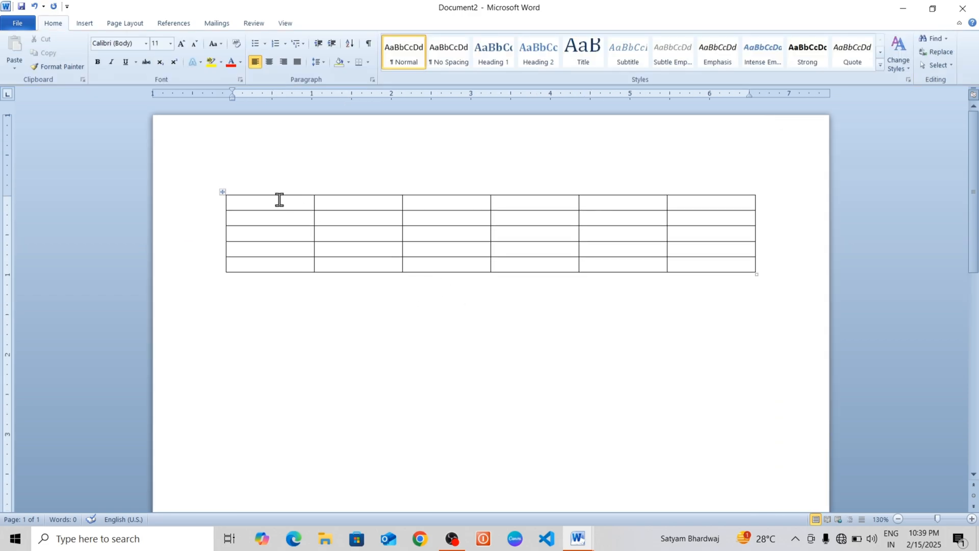
Fill the table's first row with the headings SR.NO, NAME, HINDI, ENGLISH, MATH and SCIENCE
left_click(279, 199)
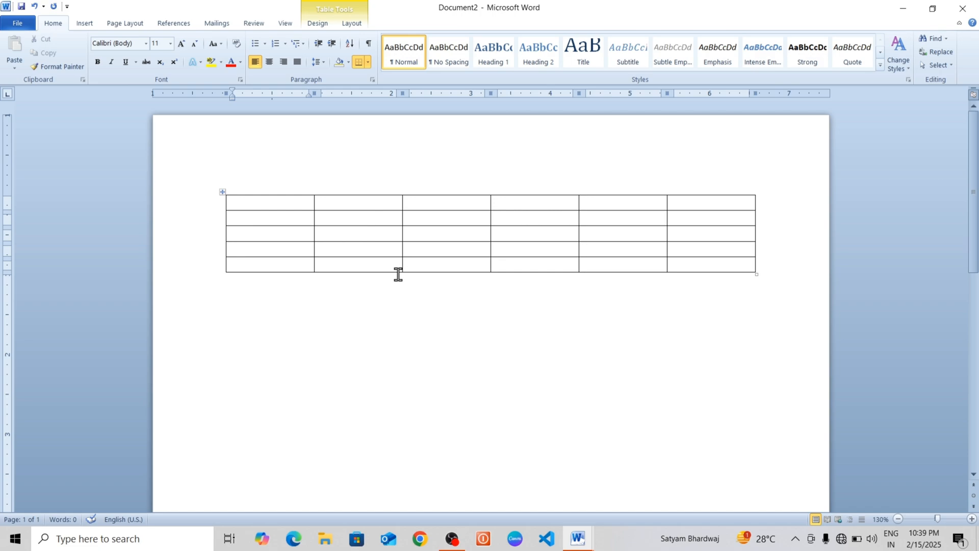
type("SR.NO")
key("Tab")
type("NAM")
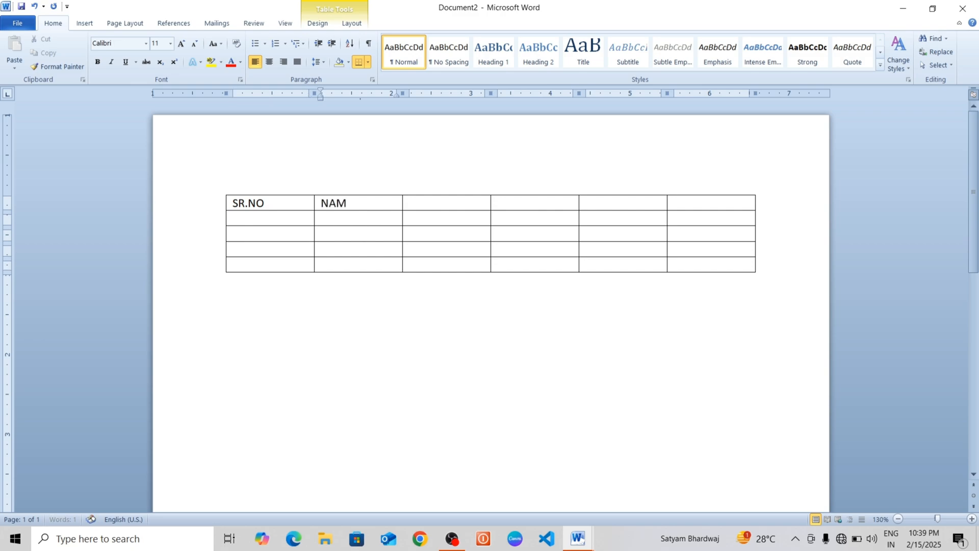
type("E")
key("Tab")
type("HINDI")
key("Tab")
type("E")
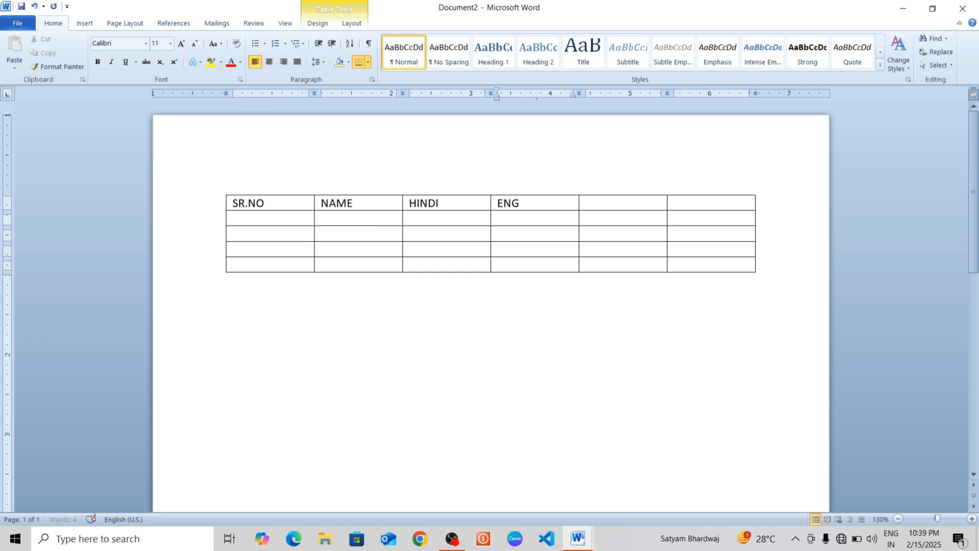
type("NGLISH")
key("Tab")
type("MATH")
key("BackSpace")
key("BackSpace")
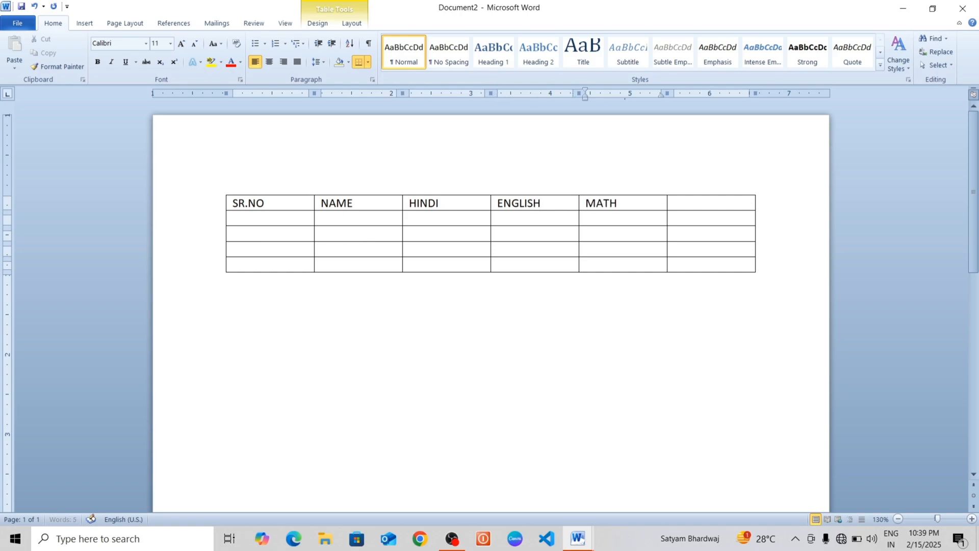
key("Tab")
type("S")
Number the first three rows under the SR.NO heading 1, 2 and 3
key("Down")
key("Left")
key("Left")
key("Left")
key("Left")
key("Left")
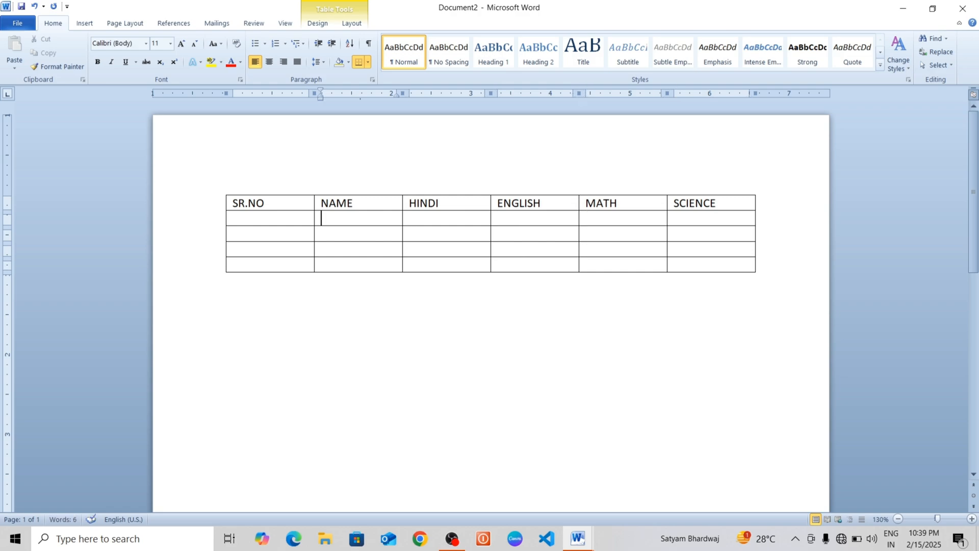
type("1")
key("Down")
type("2")
key("Down")
type("3")
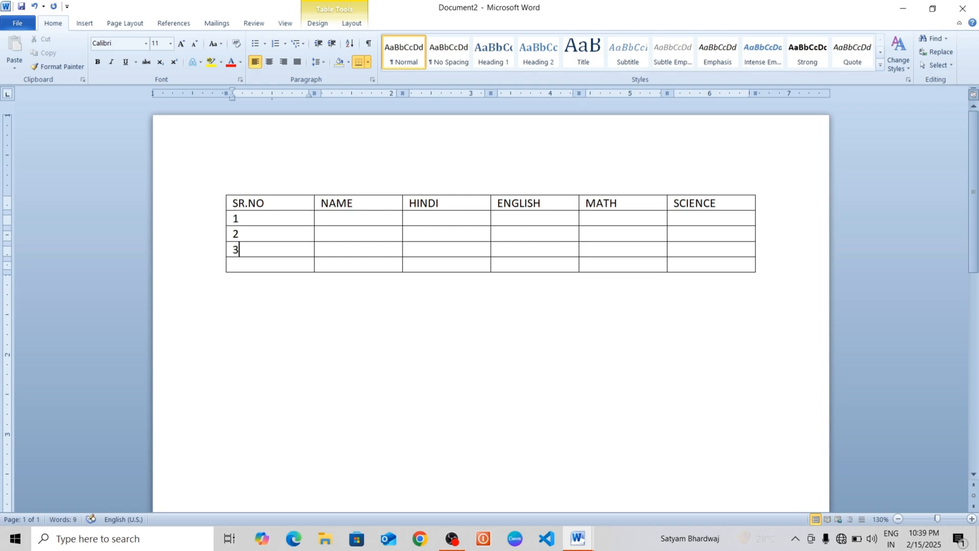
Enter the three students' names in the NAME column beside serial numbers 1 to 3
key("Right")
key("Up")
key("Up")
type("SONU")
key("Down")
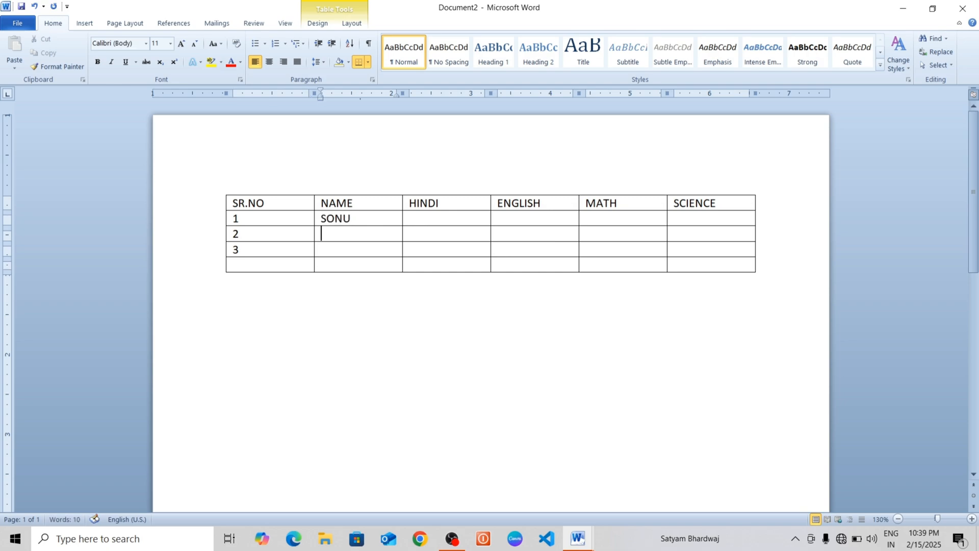
type("MONU")
key("Down")
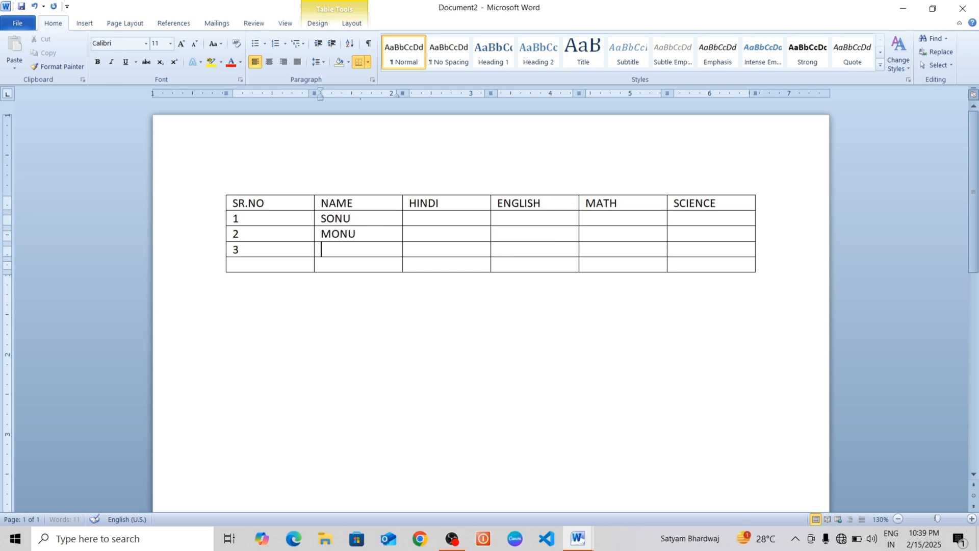
type("GOLU")
Enter 40 as the HINDI mark for each of the three students
key("Tab")
key("Up")
key("Up")
type("40")
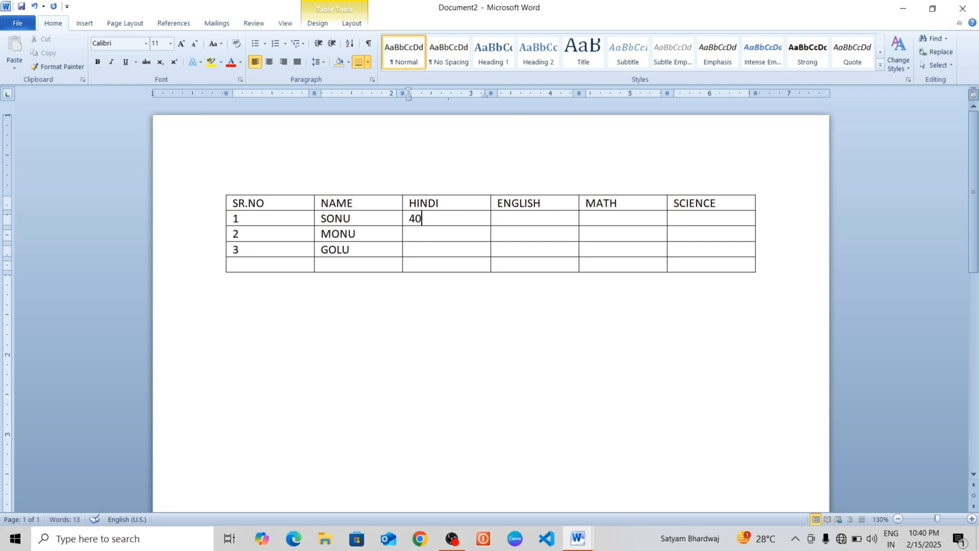
key("Down")
type("40")
key("Down")
type("40")
Enter 50 as the ENGLISH mark for each of the three students
key("Tab")
key("Up")
key("Up")
type("5")
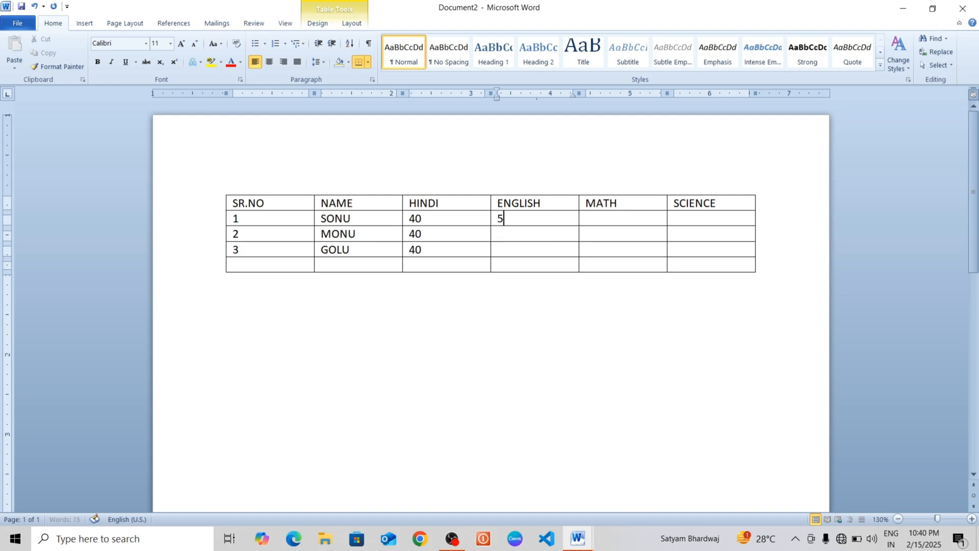
type("0")
key("Down")
type("50")
key("Down")
type("60")
key("BackSpace")
key("BackSpace")
type("50")
Enter 60 as the MATH mark for each of the three students
key("Tab")
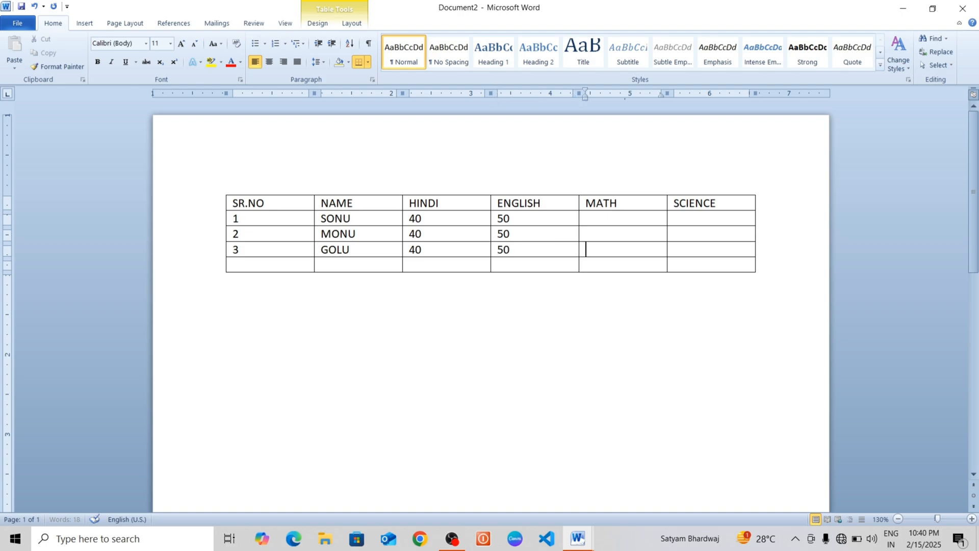
key("Up")
key("Up")
type("60")
key("Down")
type("60")
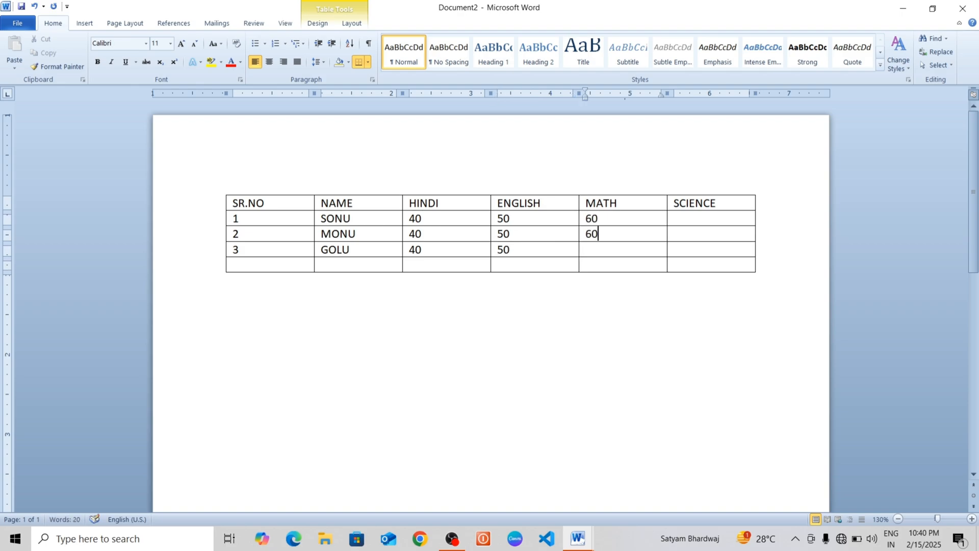
key("Down")
type("60")
Enter 10 as the SCIENCE mark for each of the three students
key("Tab")
key("Up")
key("Up")
type("10")
key("Down")
type("10")
key("Down")
type("10")
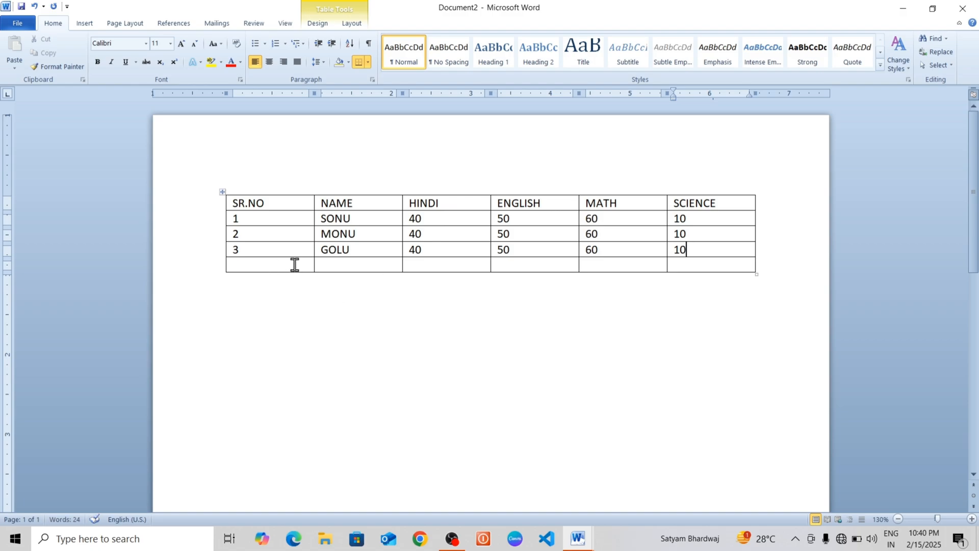
Label the table's empty last row TOTAL in the SR.NO column
left_click_drag(294, 264, 321, 264)
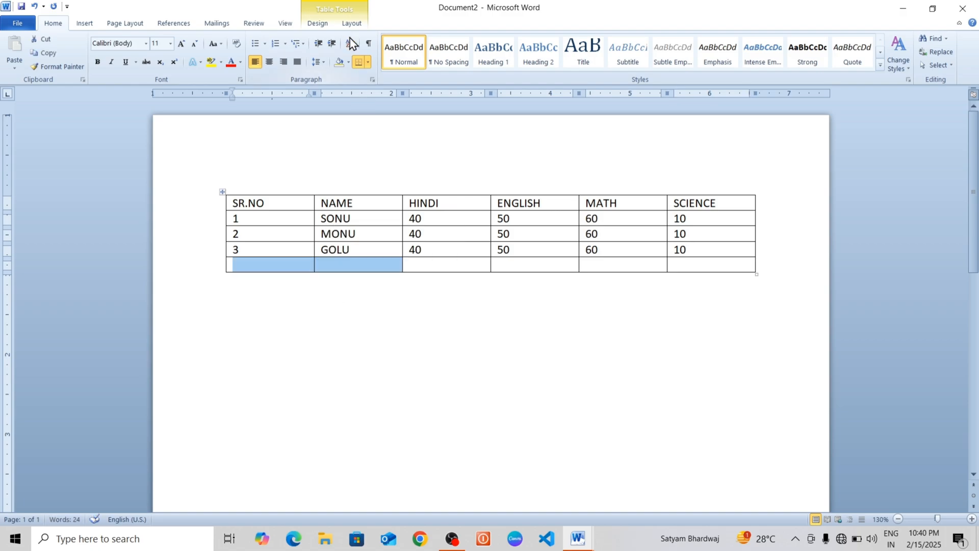
left_click(332, 267)
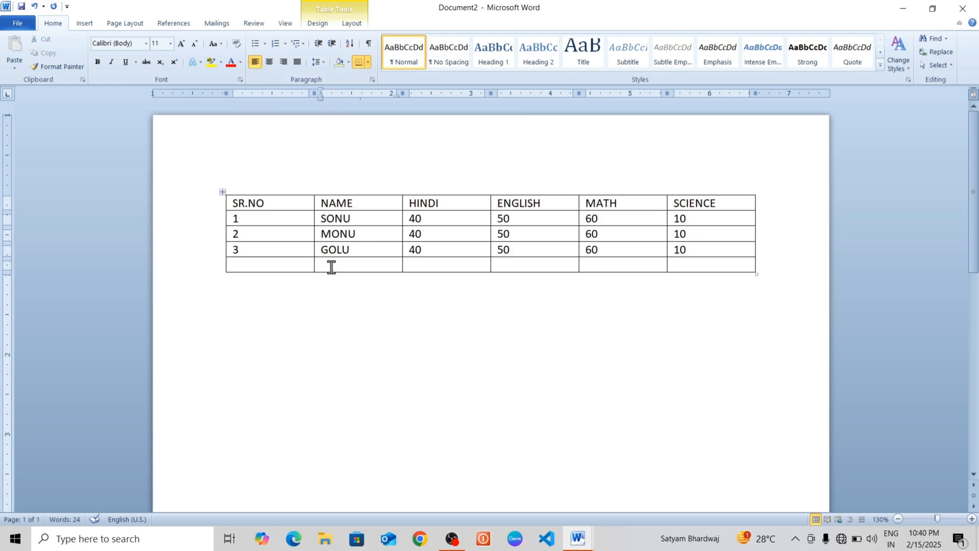
type("TOTA")
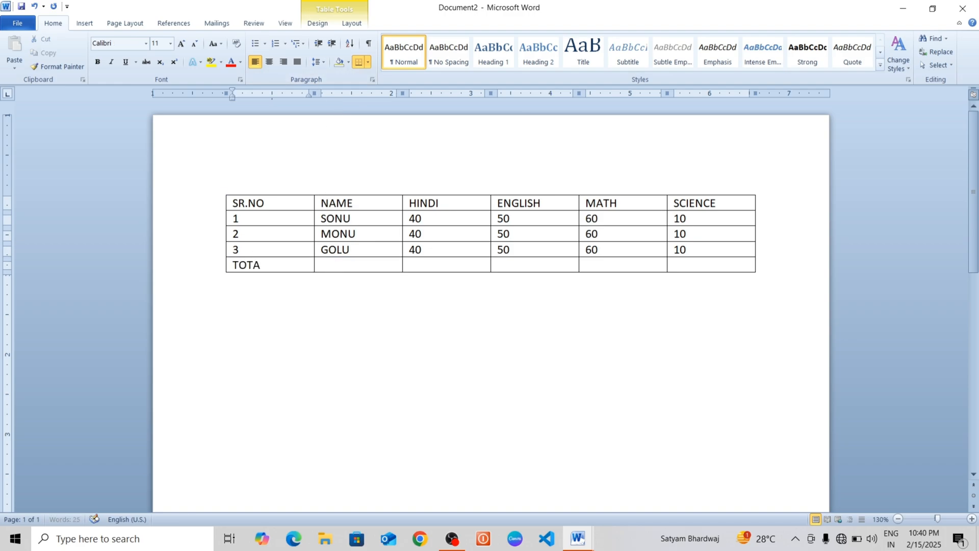
type("L")
Fill the TOTAL row with 120 for HINDI, 150 for ENGLISH, 180 for MATH and 30 for SCIENCE
key("Tab")
key("Tab")
type("1")
key("Tab")
type("150")
key("Tab")
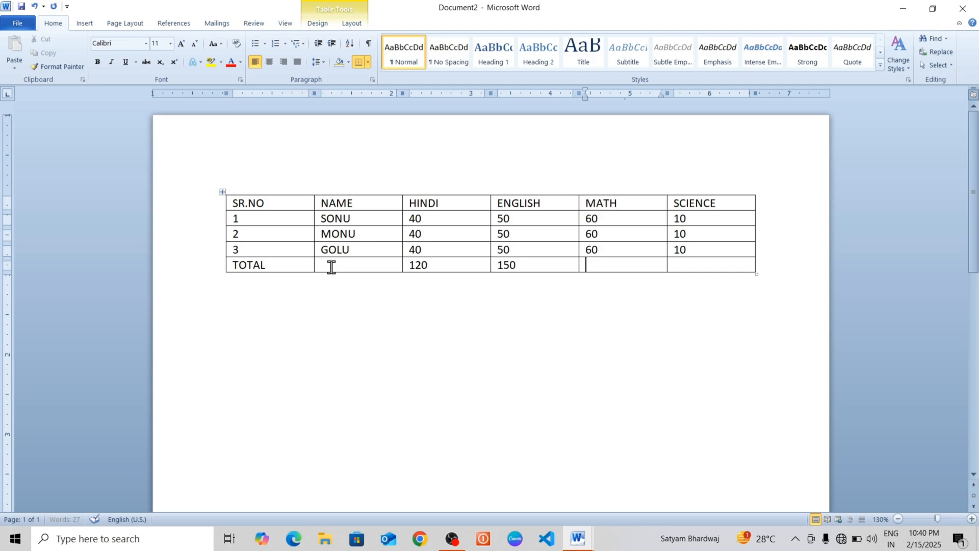
type("180")
key("Tab")
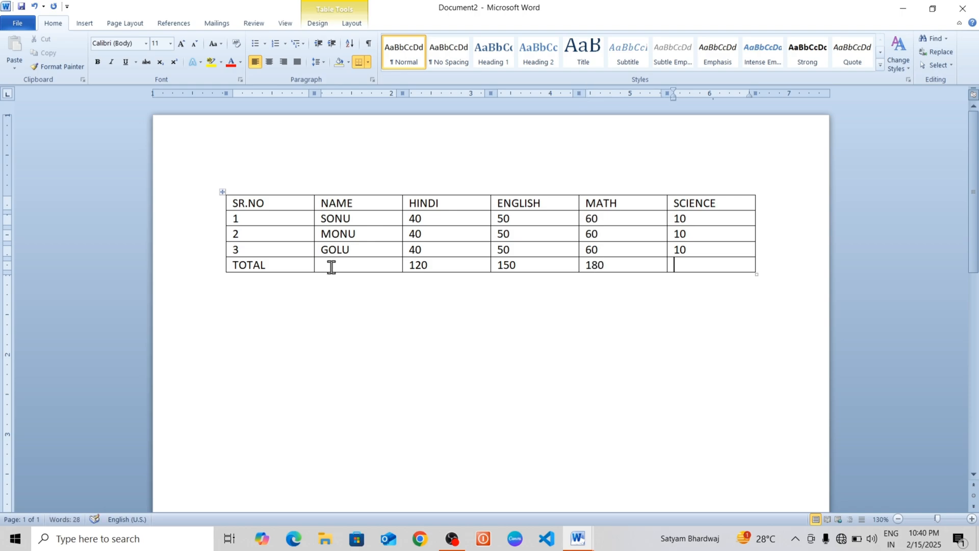
type("30")
left_click(328, 320)
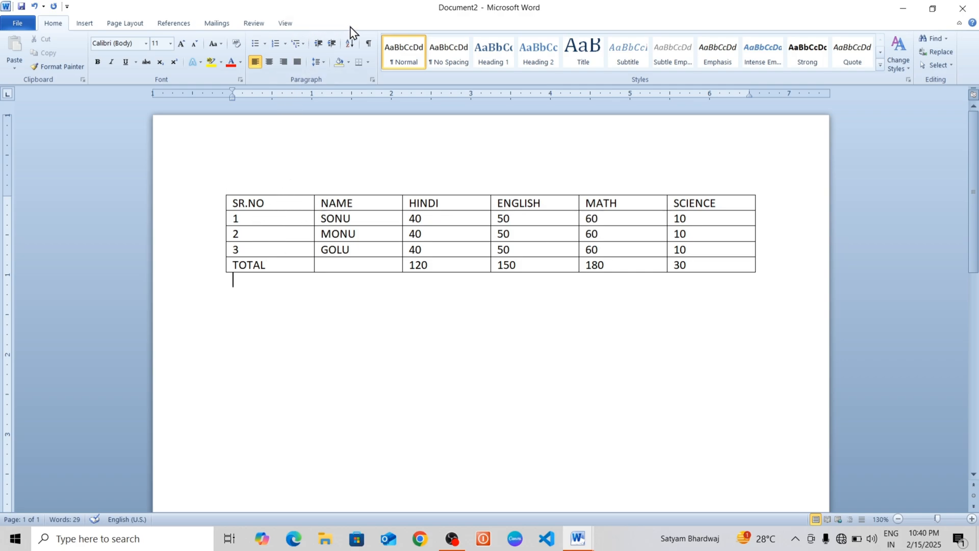
Turn off the Header Row, Banded Rows and First Column style options and apply the solid red built-in table style
left_click(286, 203)
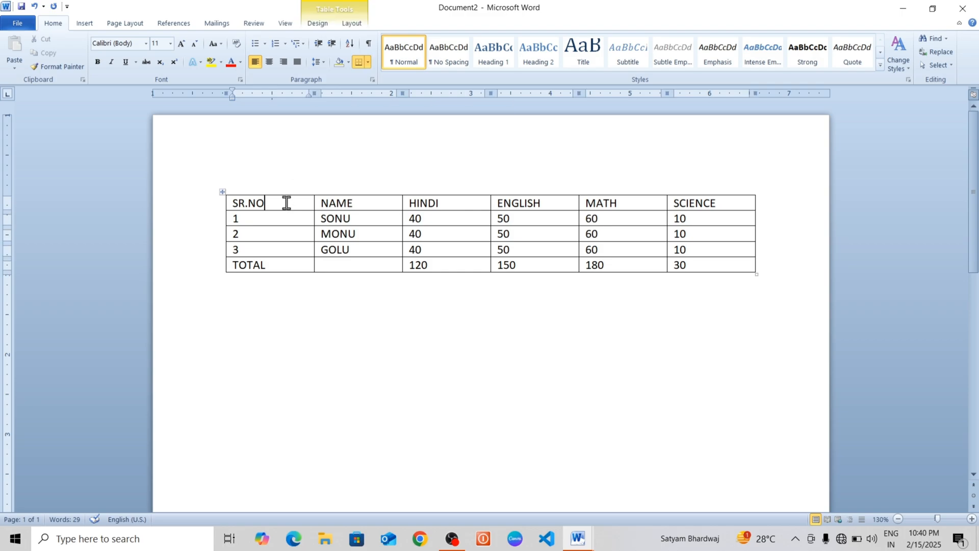
left_click(322, 25)
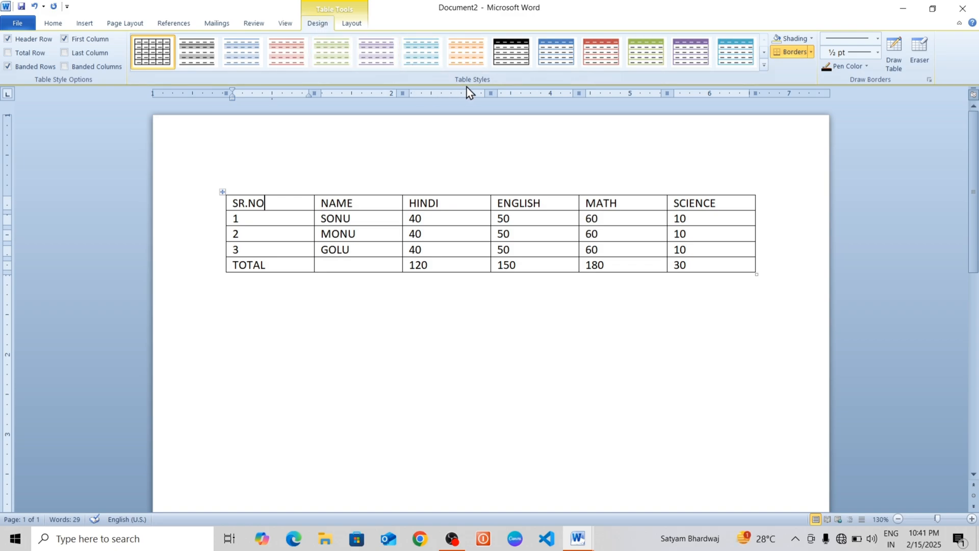
left_click(22, 39)
left_click(21, 68)
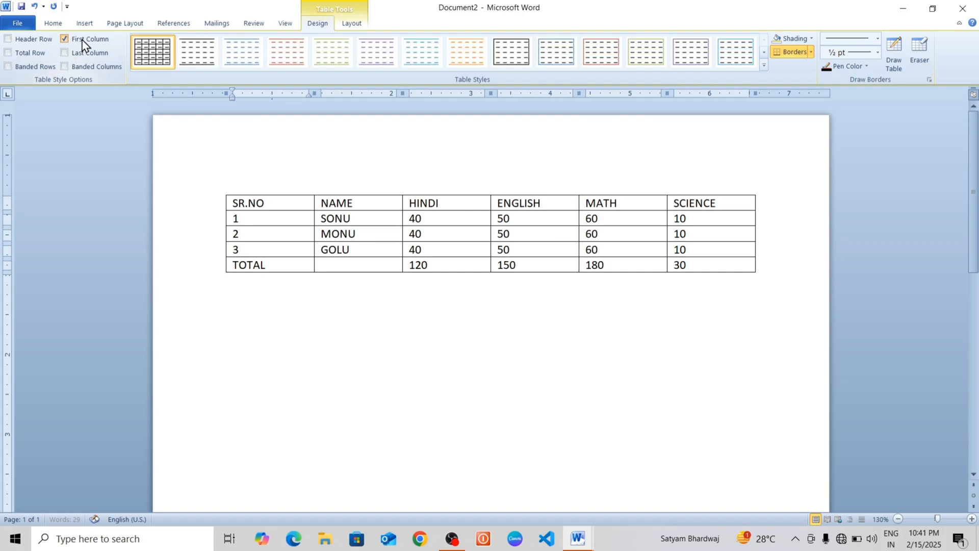
left_click(764, 66)
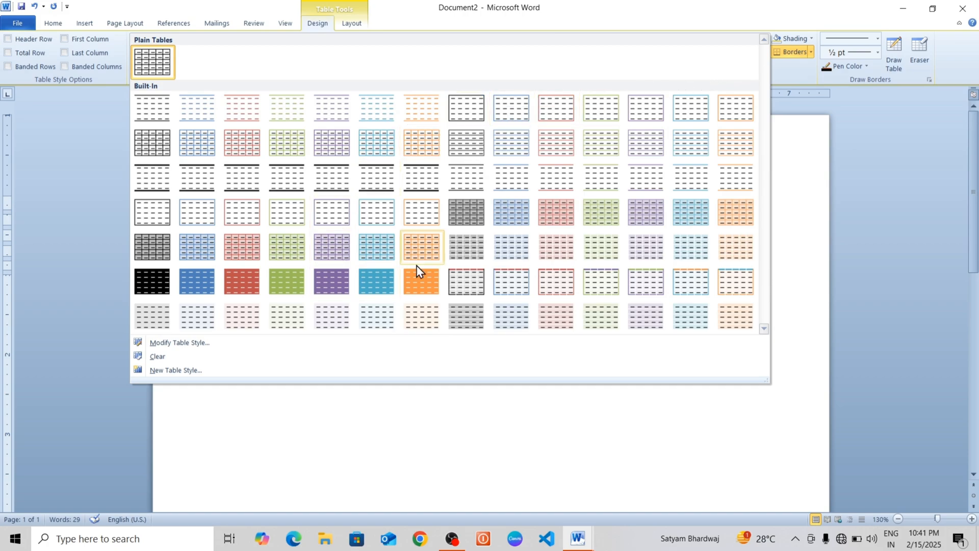
left_click(248, 285)
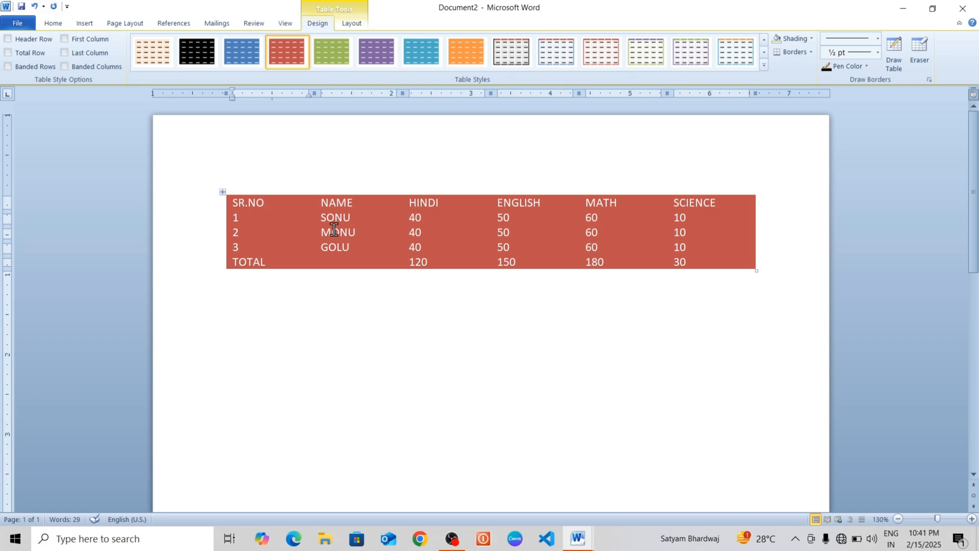
Enable the Header Row, Total Row, First Column, Last Column, Banded Rows and Banded Columns options for the table
left_click(20, 44)
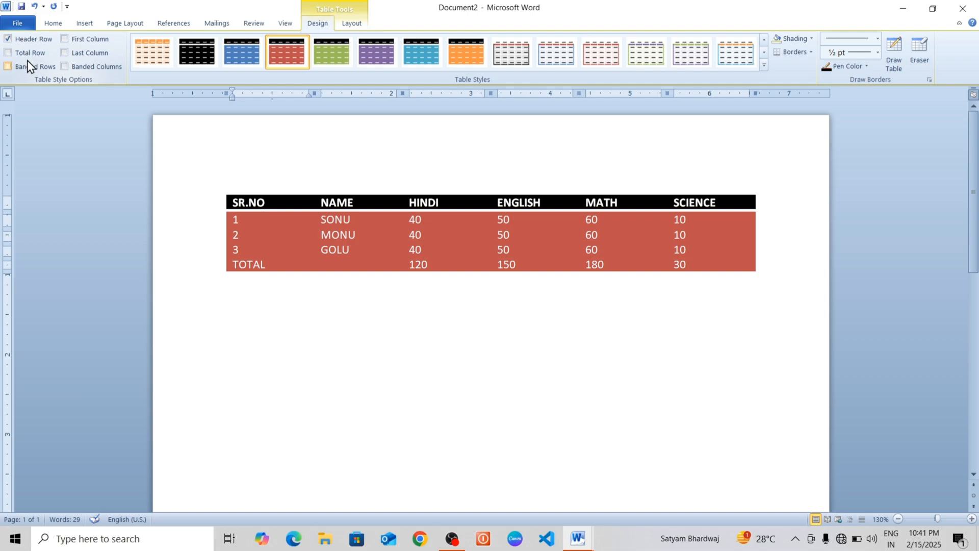
left_click(30, 54)
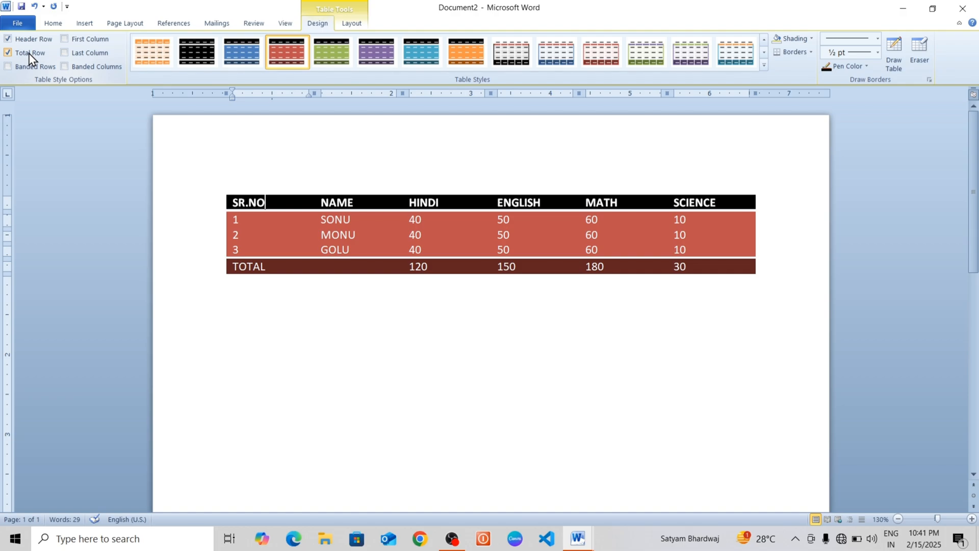
left_click(101, 44)
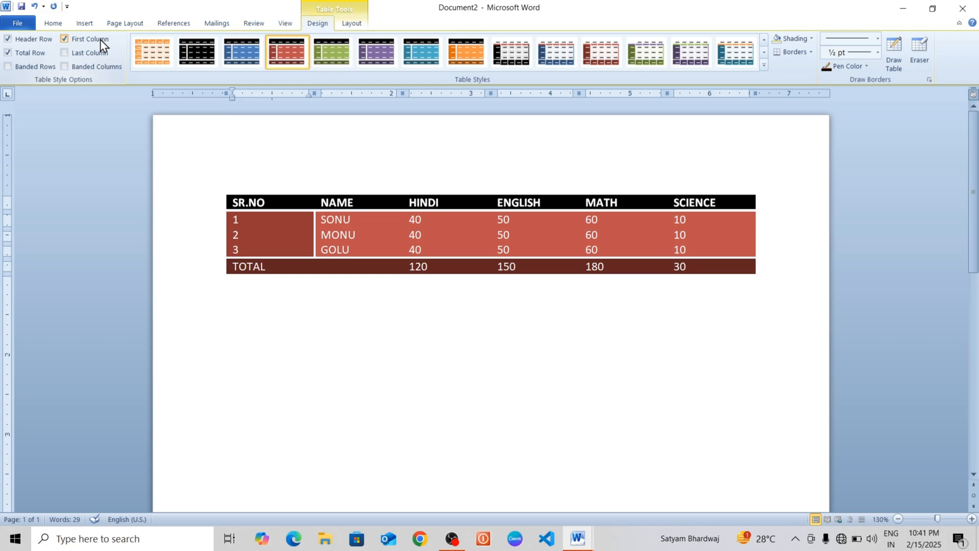
left_click(98, 54)
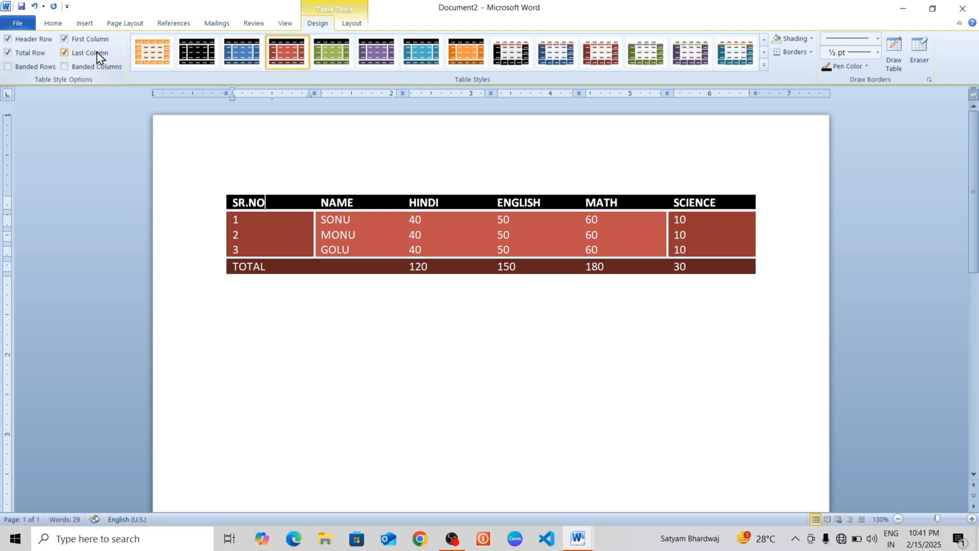
left_click(40, 67)
left_click(79, 72)
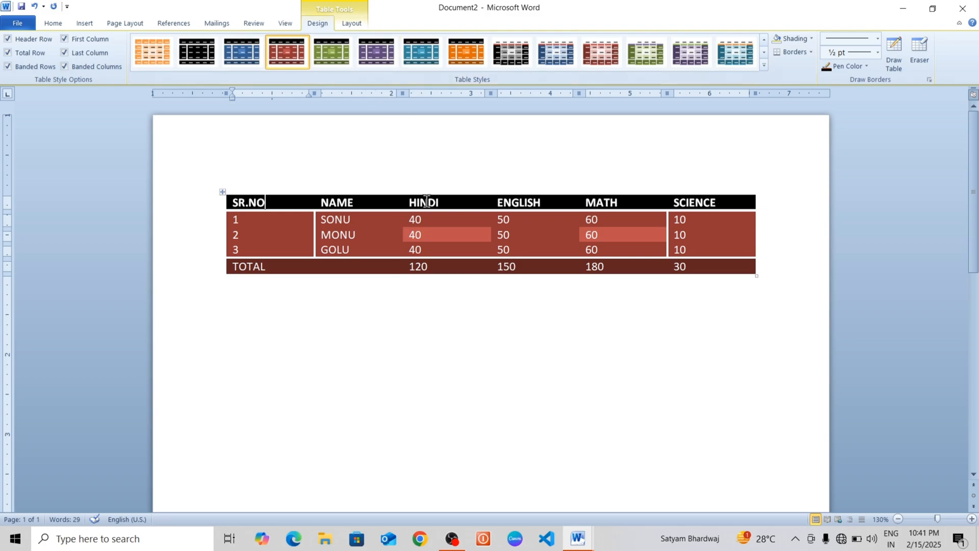
Return the marks table to the plain grid table style
left_click(764, 67)
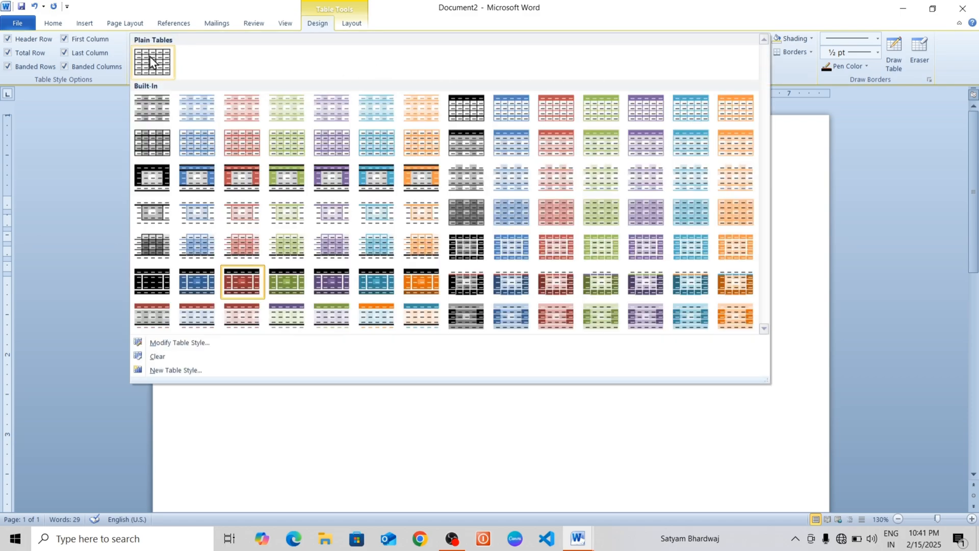
left_click(151, 60)
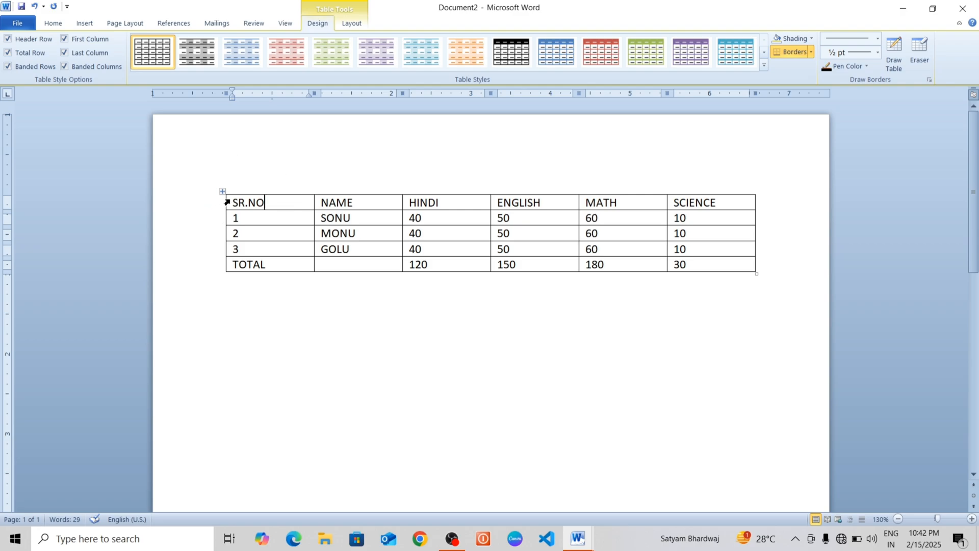
Shade the table's heading row with the standard red color
left_click_drag(235, 203, 731, 205)
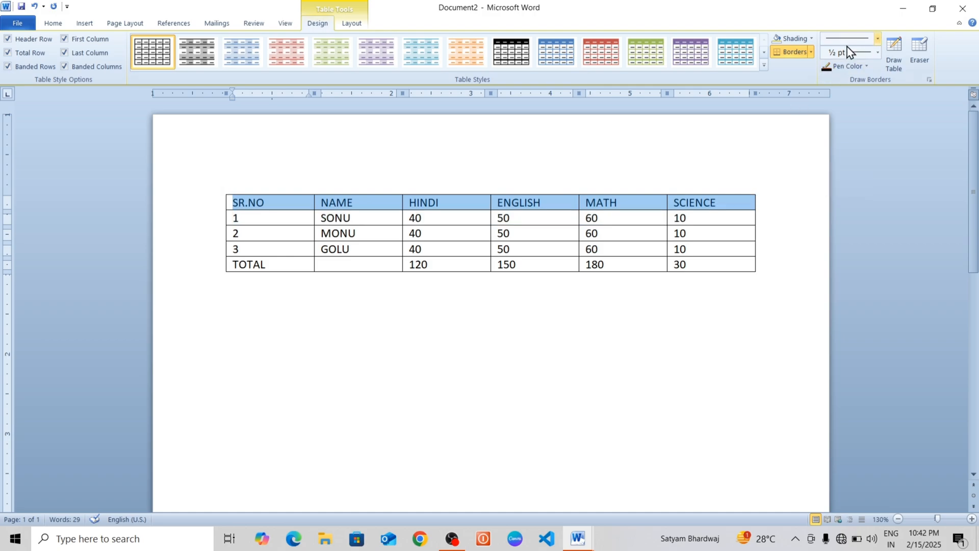
left_click(812, 39)
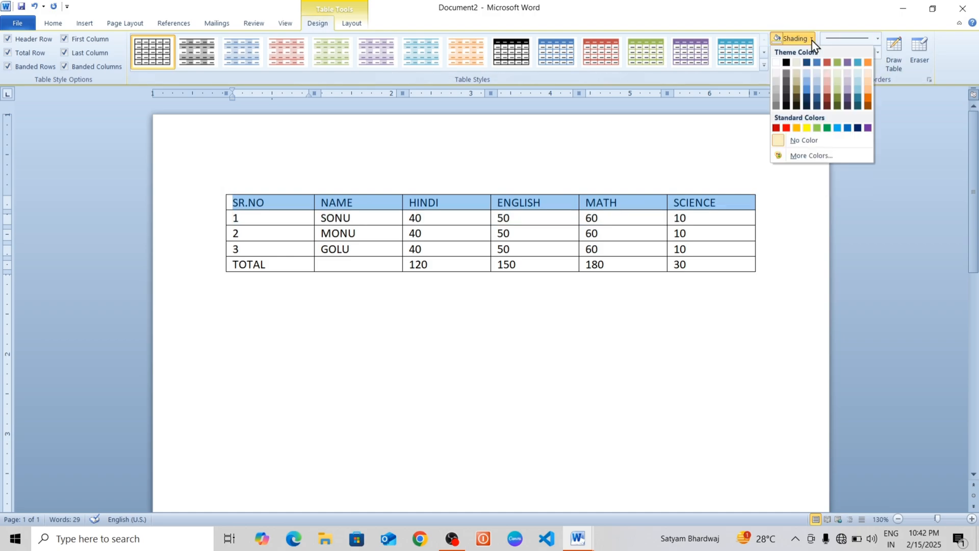
left_click(787, 128)
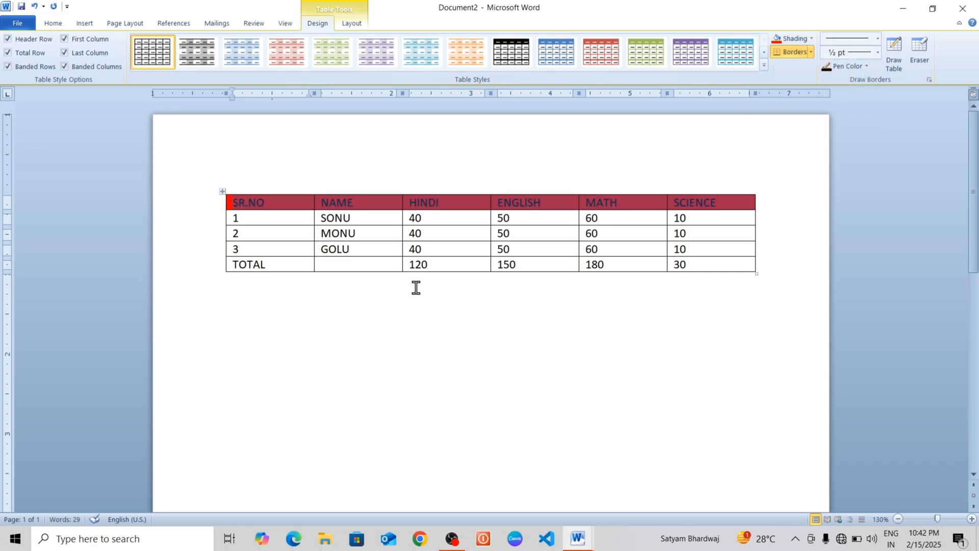
Shade the first-column cells from serial number 1 down to TOTAL with the standard light blue color
left_click(296, 250)
left_click_drag(286, 216, 285, 262)
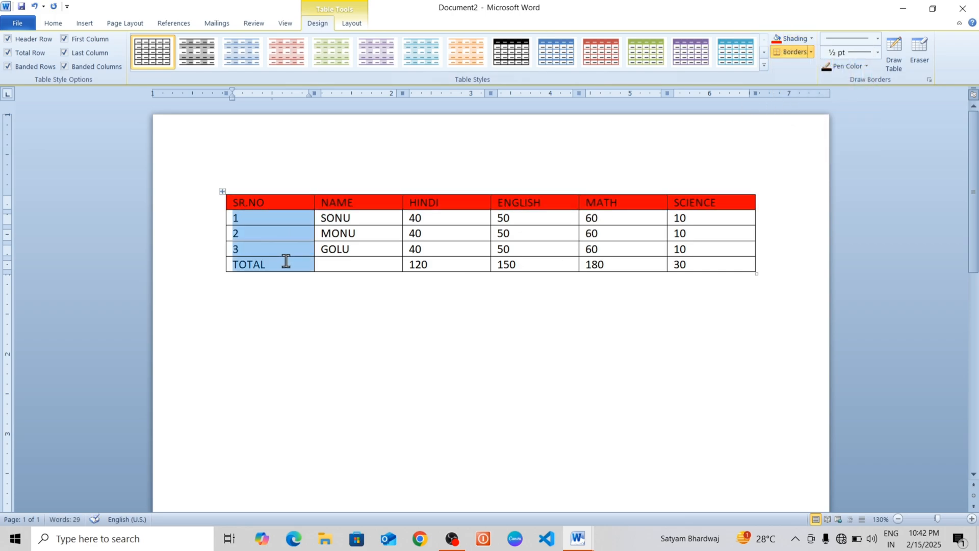
left_click(809, 39)
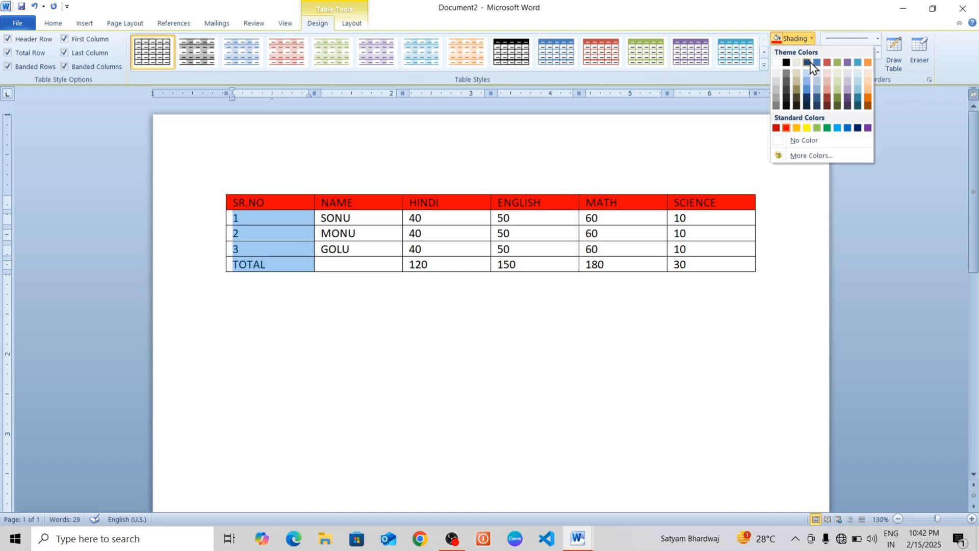
left_click(837, 127)
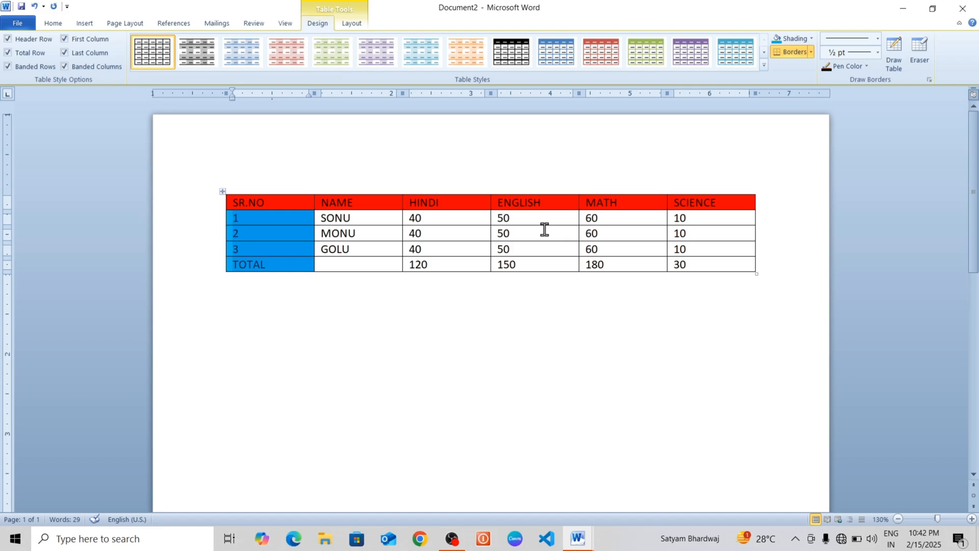
Undo the shading of both the first column and the heading row, and deselect the cells
key("ctrl+z")
key("ctrl+z")
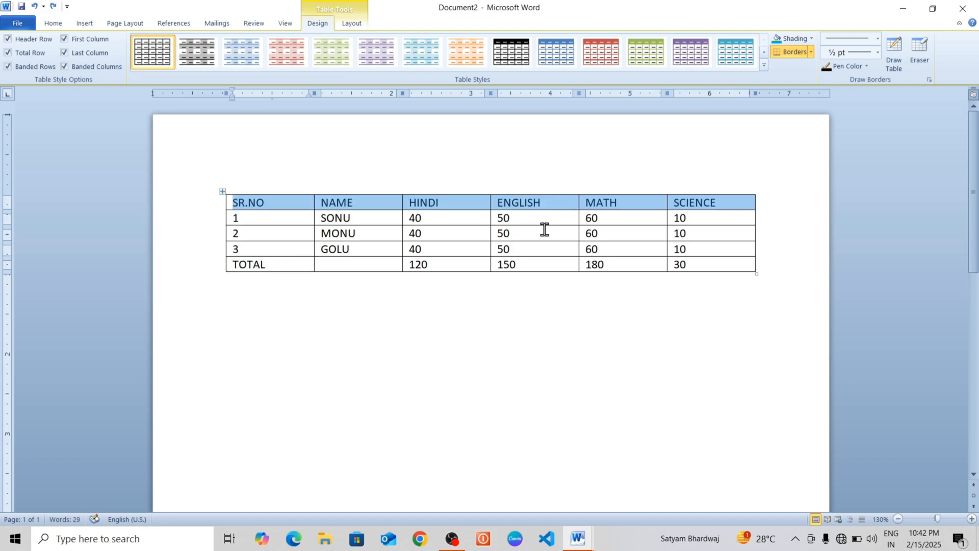
left_click(559, 249)
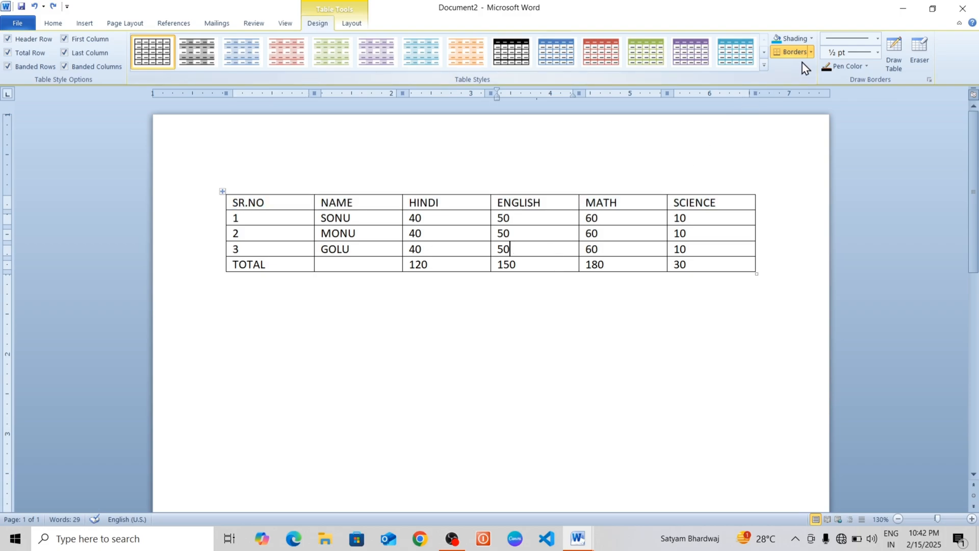
Apply all borders to the marks table and deselect it
left_click(811, 51)
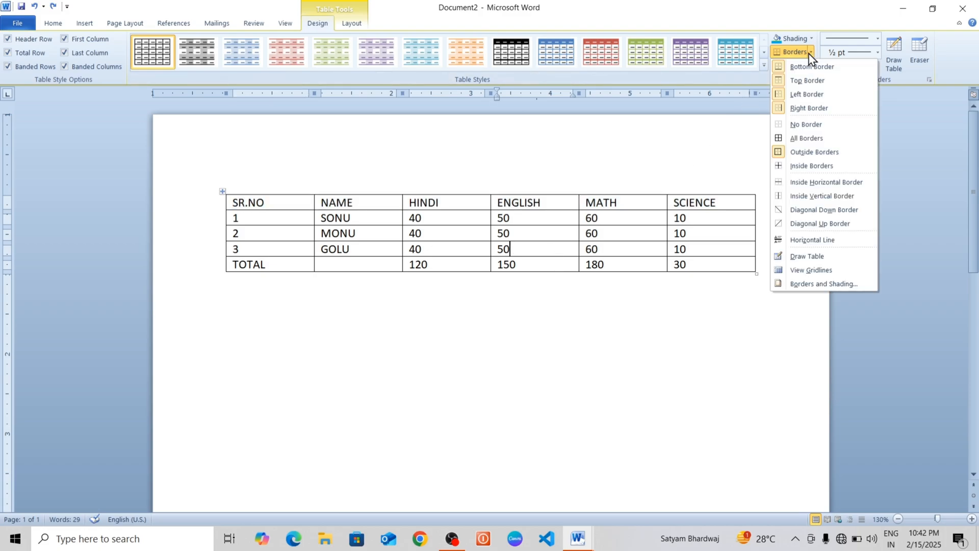
left_click(801, 137)
left_click(222, 191)
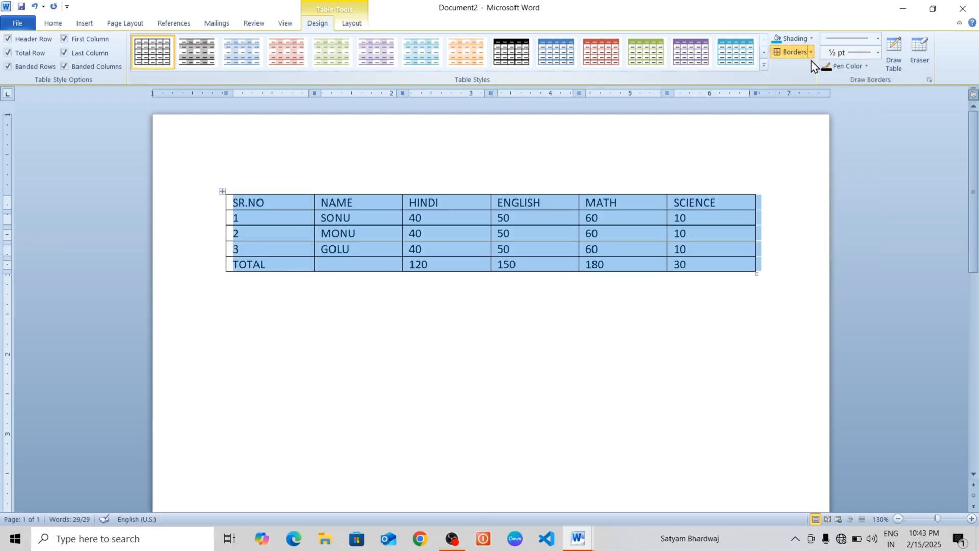
left_click(632, 224)
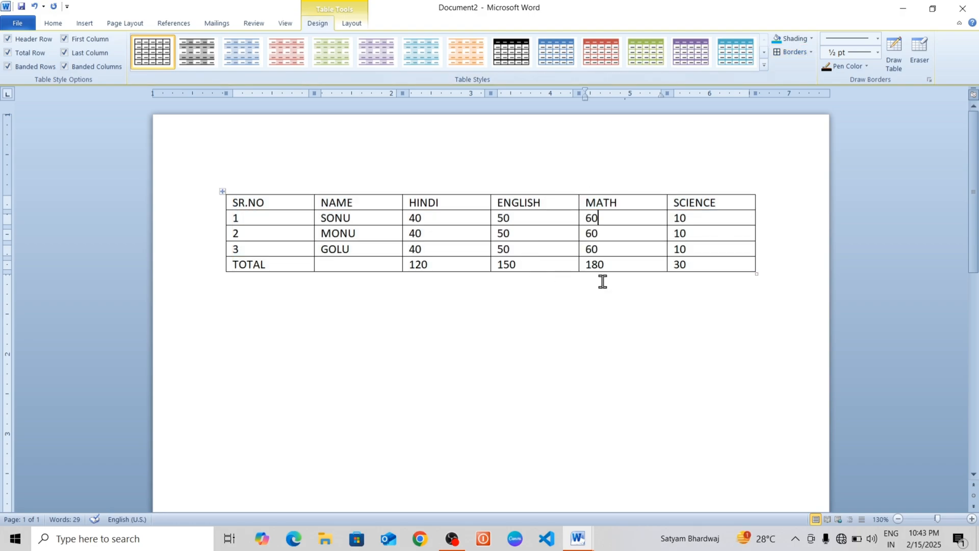
Set the border pen to a thick-and-thin line style, 2 ¼ pt weight and the standard light blue color
left_click(878, 41)
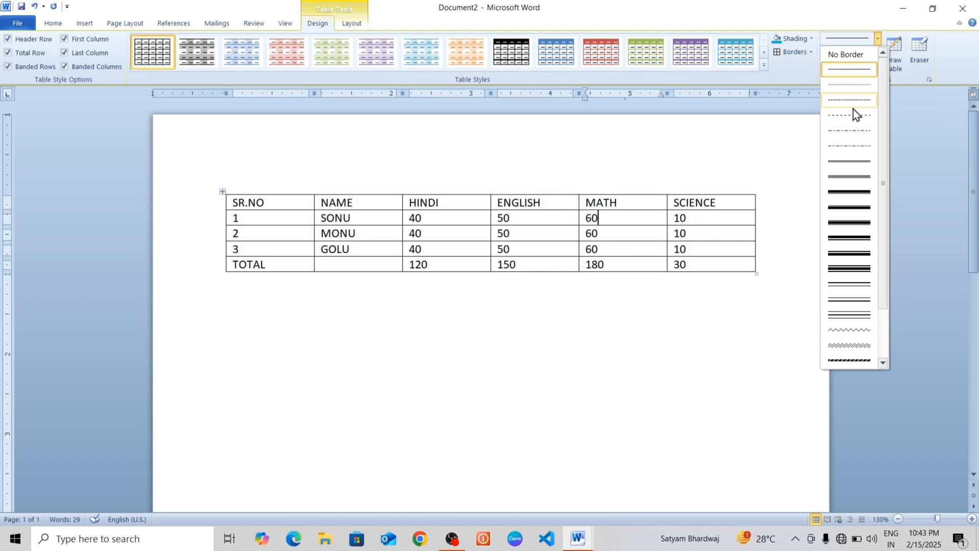
left_click(850, 193)
left_click(877, 52)
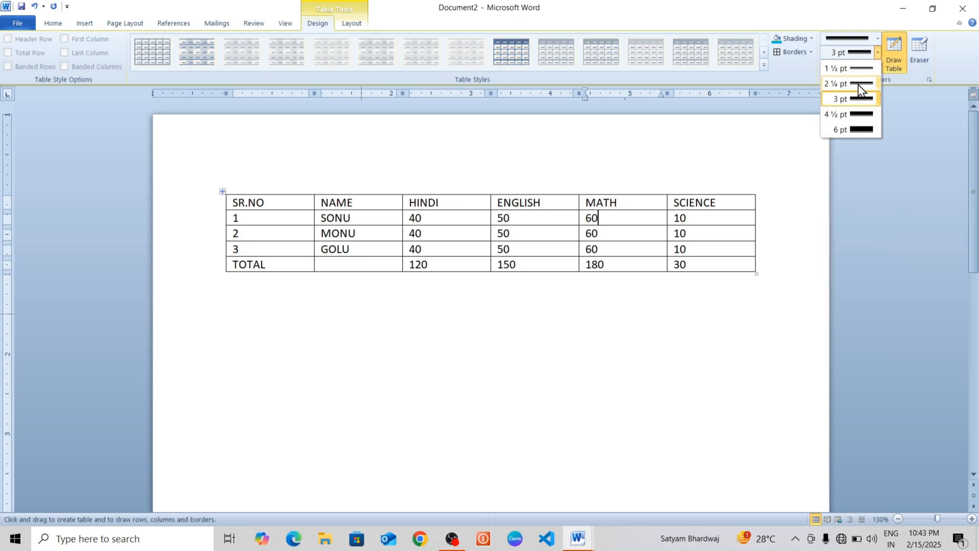
left_click(858, 84)
left_click(865, 69)
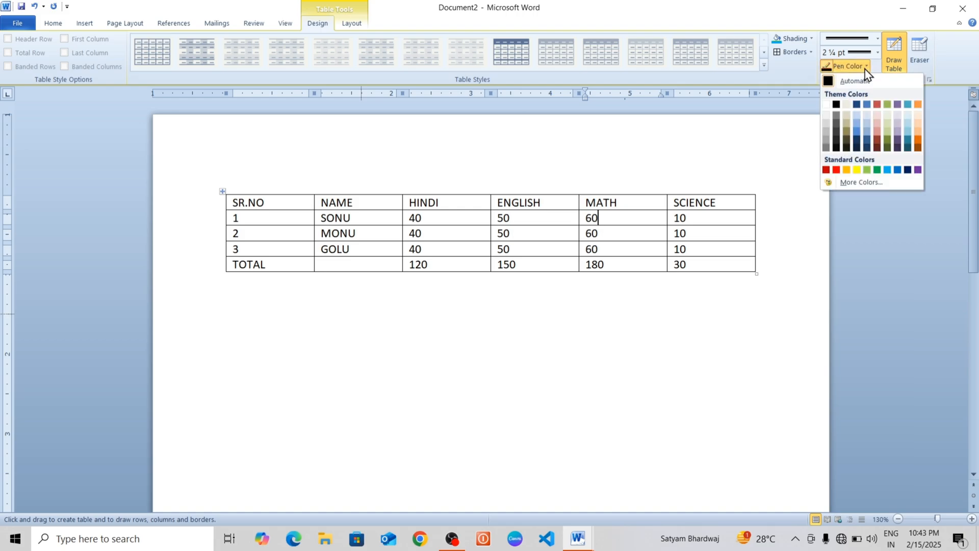
left_click(889, 171)
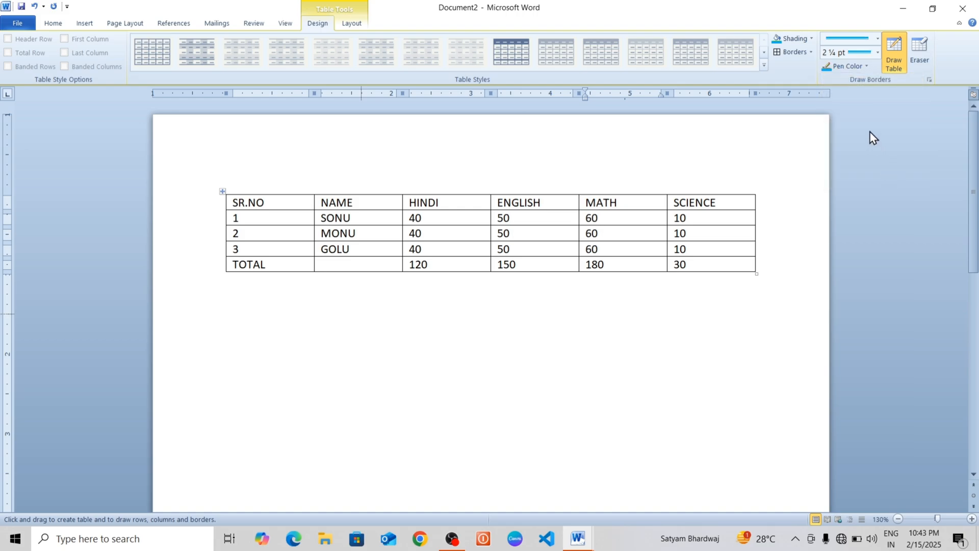
Apply all borders to the whole marks table with the light blue 2 ¼ pt pen and deselect it
left_click(785, 54)
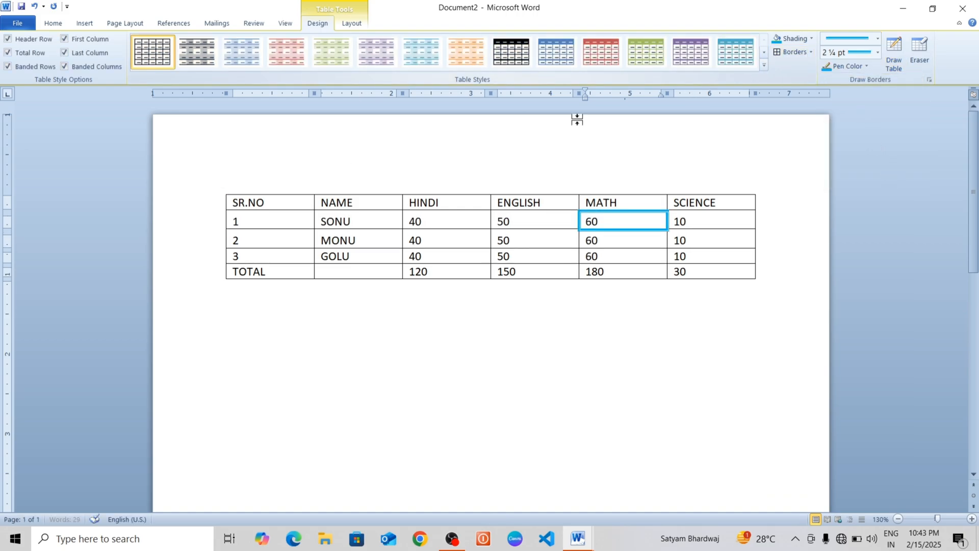
left_click(223, 192)
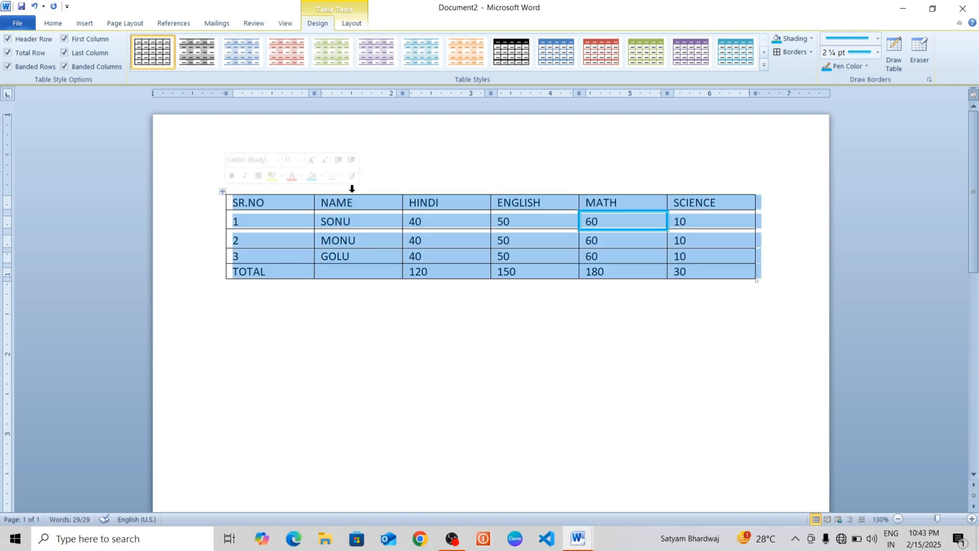
left_click(811, 53)
left_click(805, 138)
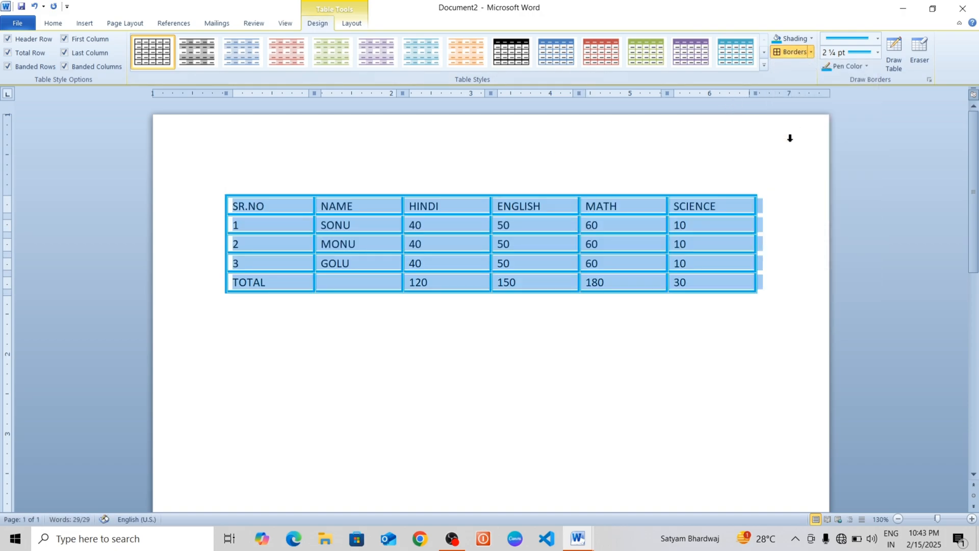
left_click(592, 307)
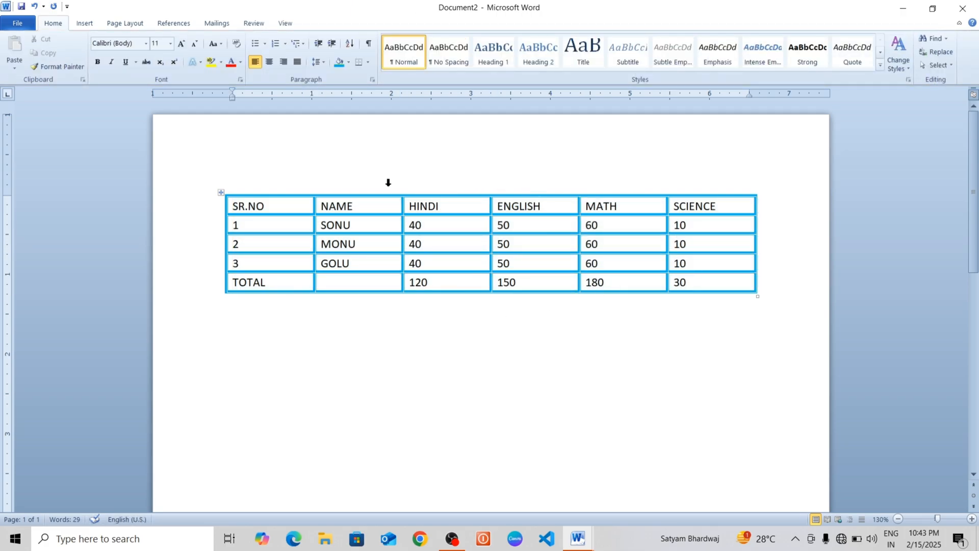
Remove every border from the whole marks table with the No Border option
left_click(527, 243)
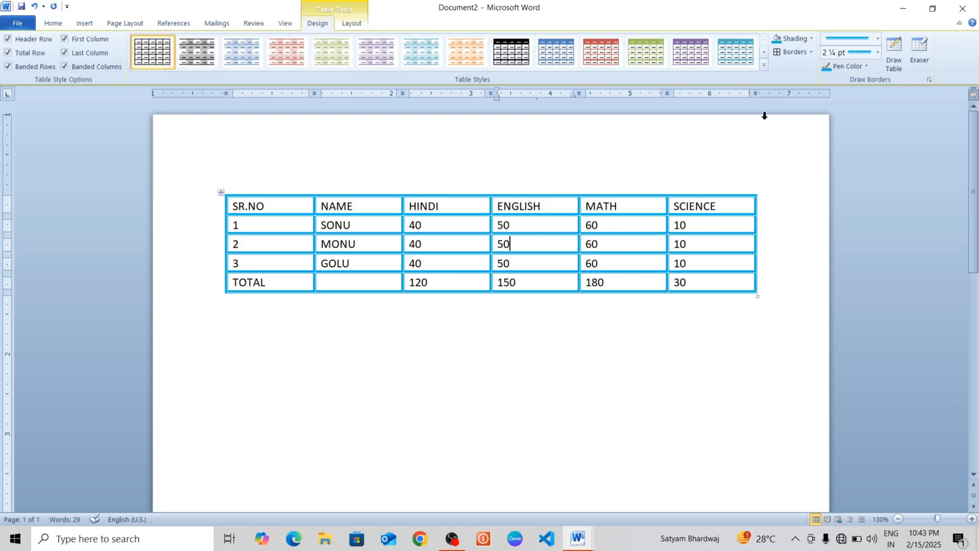
left_click(220, 193)
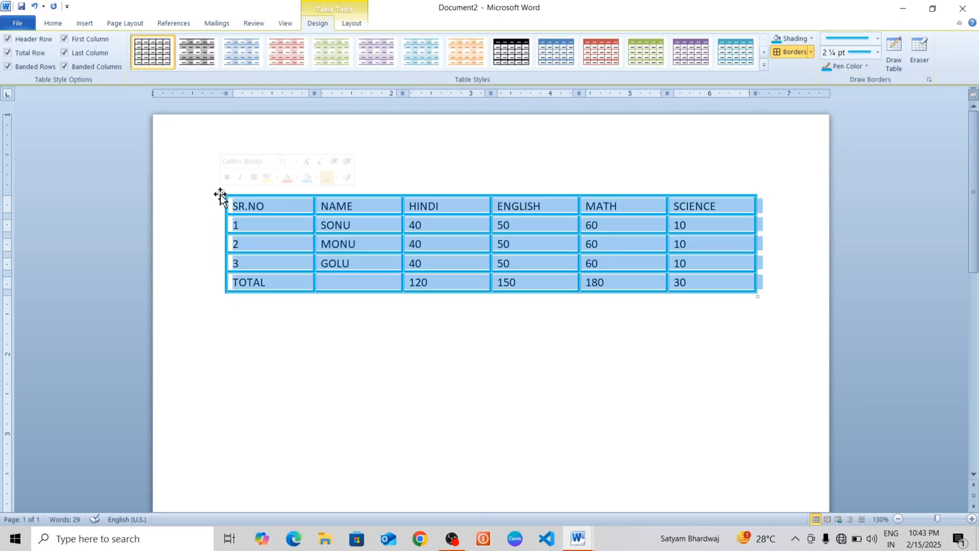
left_click(812, 51)
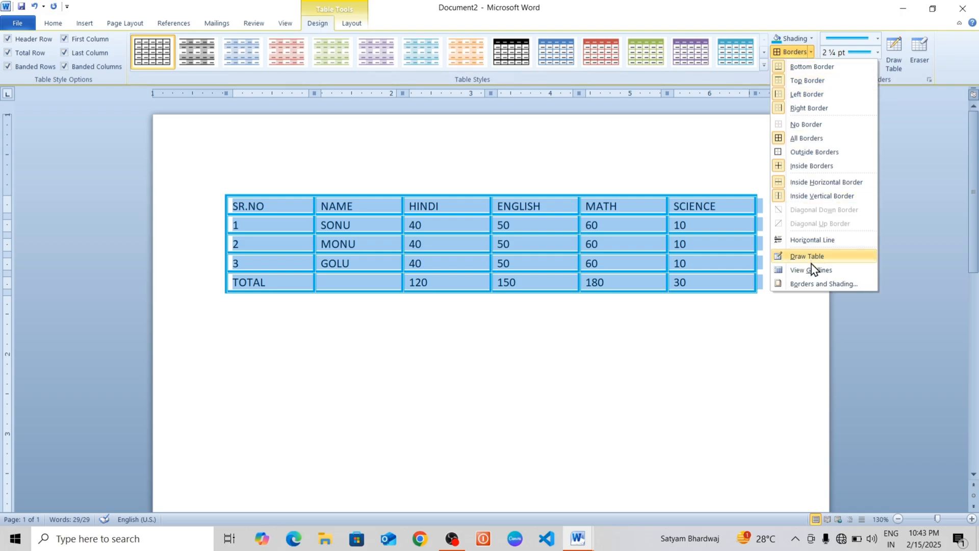
left_click(806, 124)
left_click(641, 311)
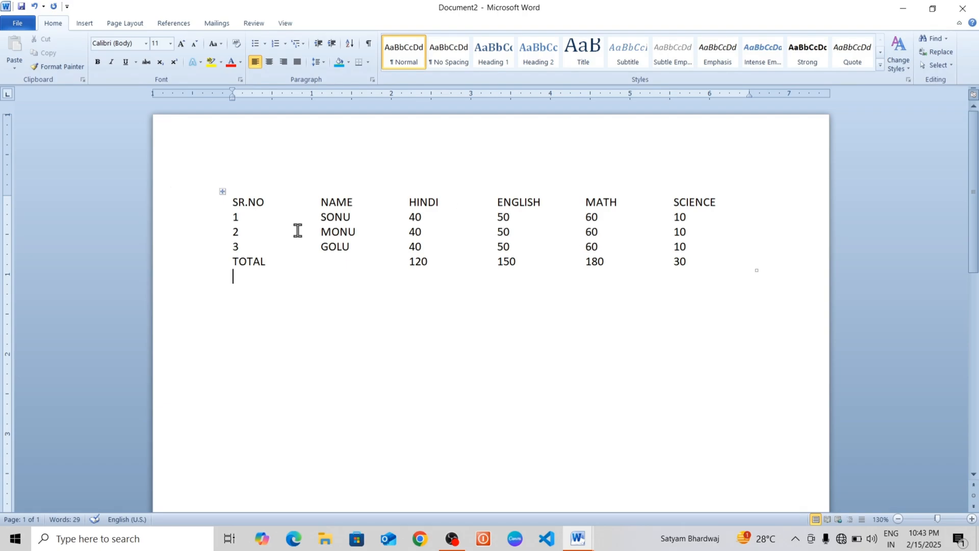
Reapply all borders to the entire marks table using the light blue pen settings
left_click(224, 193)
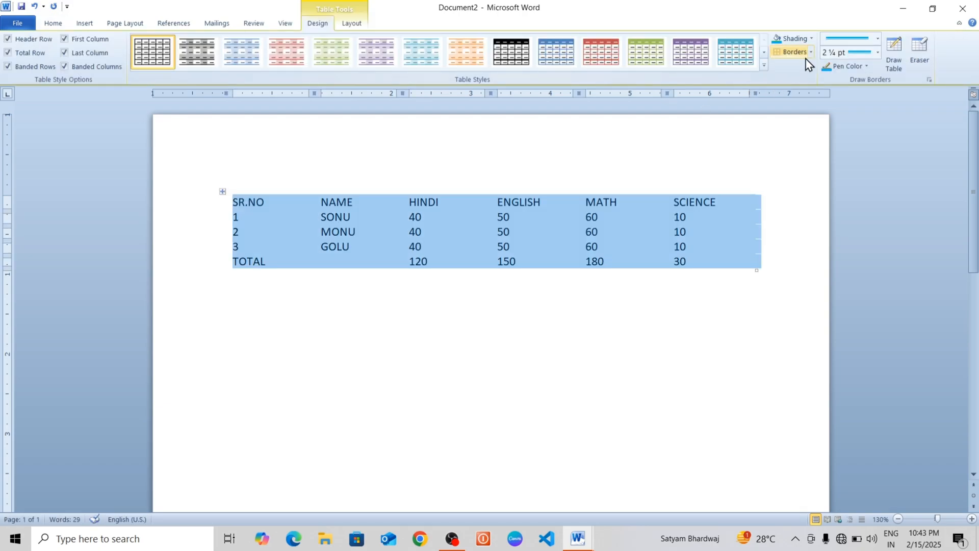
left_click(811, 52)
left_click(797, 140)
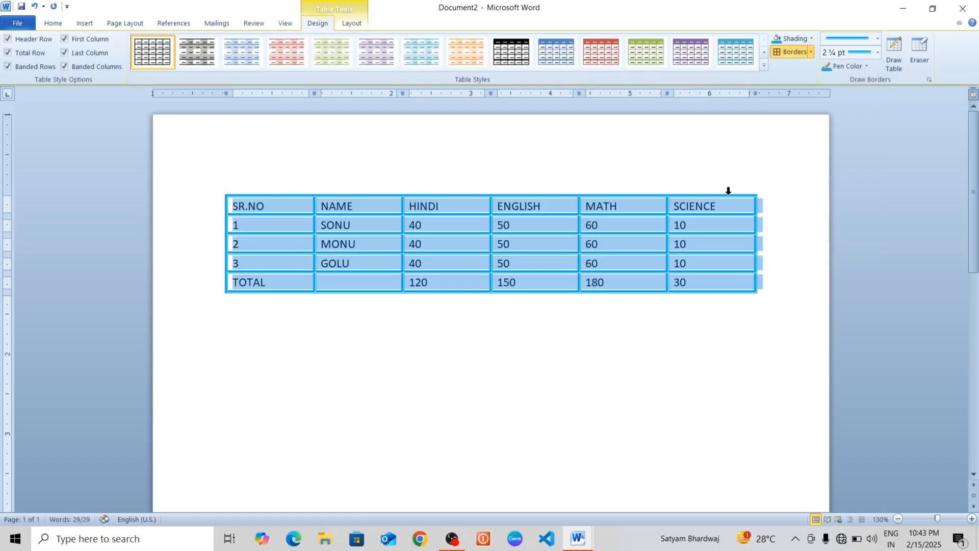
left_click(608, 324)
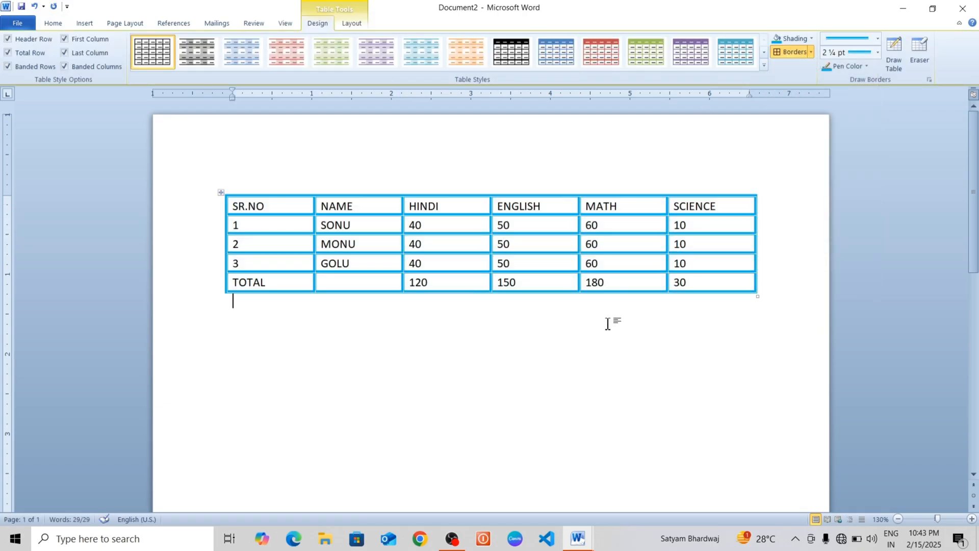
Draw a single-cell table about 4.3 inches wide and 2 inches high below the marks table with Draw Table
left_click(559, 228)
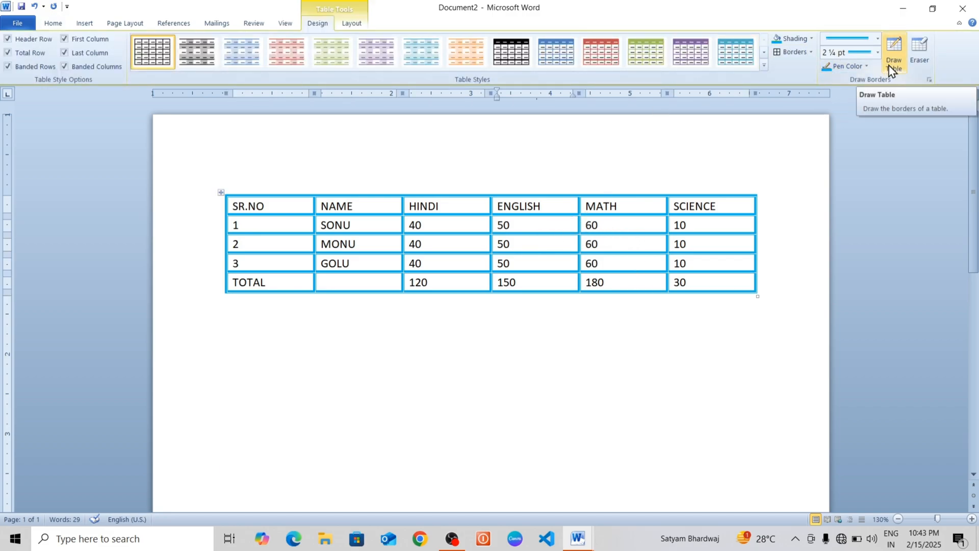
left_click(896, 53)
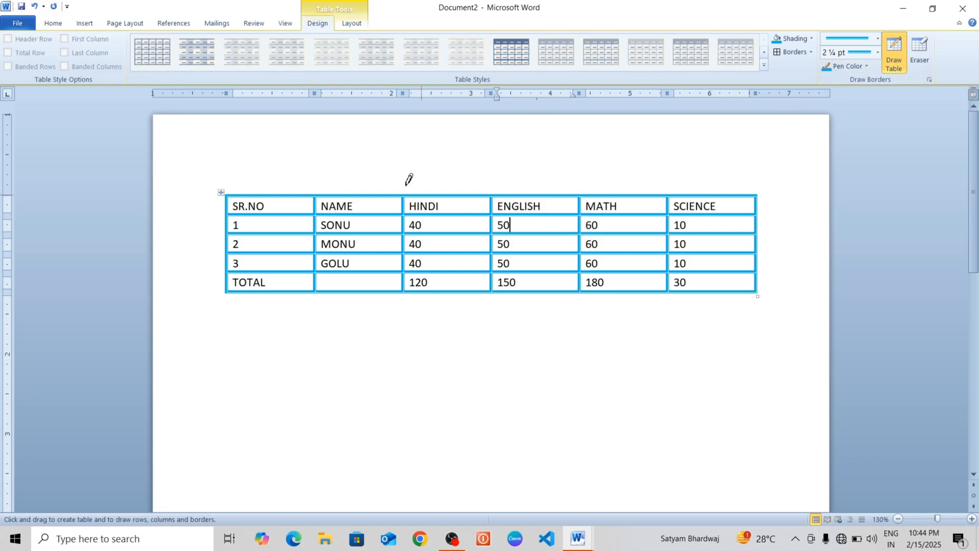
scroll(373, 229, "down", 2)
left_click_drag(315, 288, 654, 449)
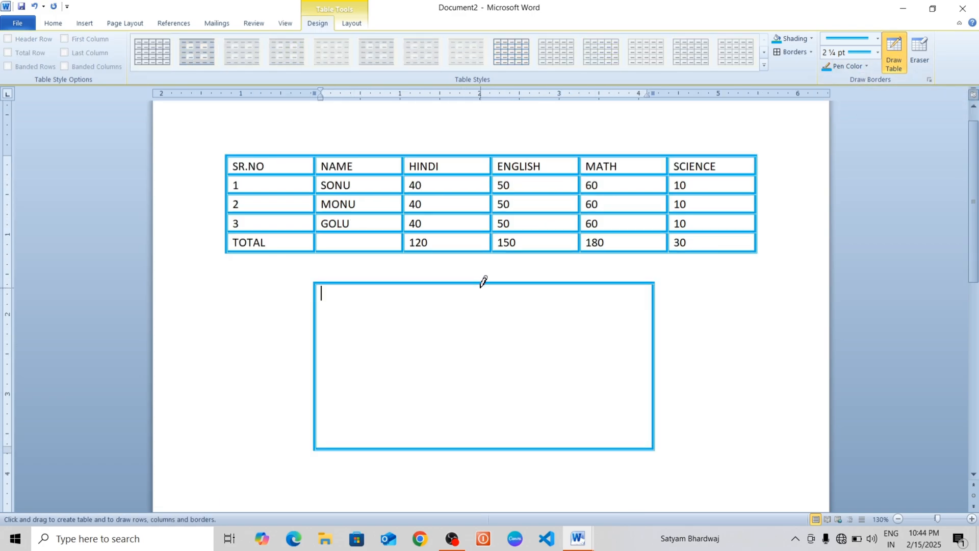
Divide the drawn table into cells of different sizes with freehand vertical and horizontal partition lines
mouse_move(483, 282)
left_mouse_down()
mouse_move(481, 376)
mouse_move(486, 351)
mouse_move(614, 357)
left_mouse_up()
left_click_drag(572, 284, 571, 357)
left_click_drag(484, 317, 568, 316)
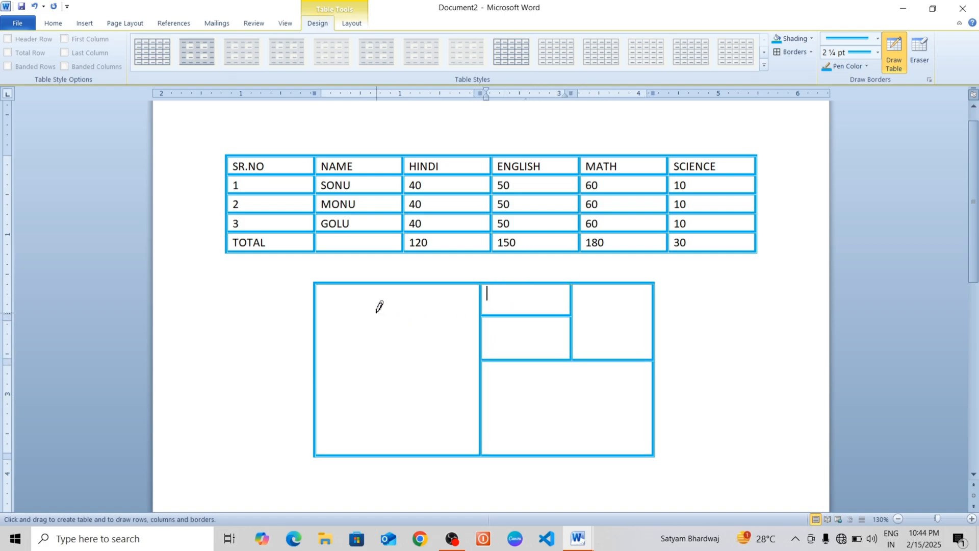
left_click_drag(389, 282, 386, 408)
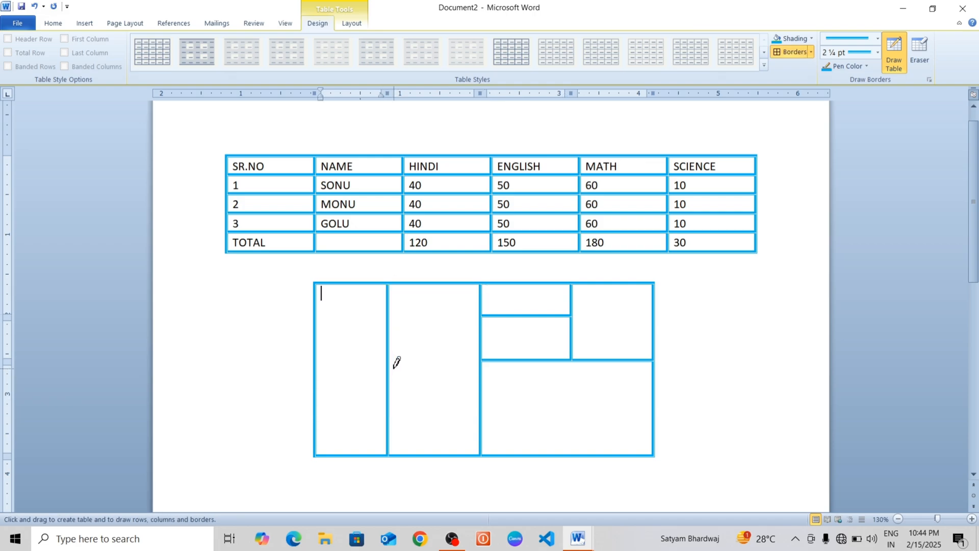
left_click_drag(390, 367, 474, 366)
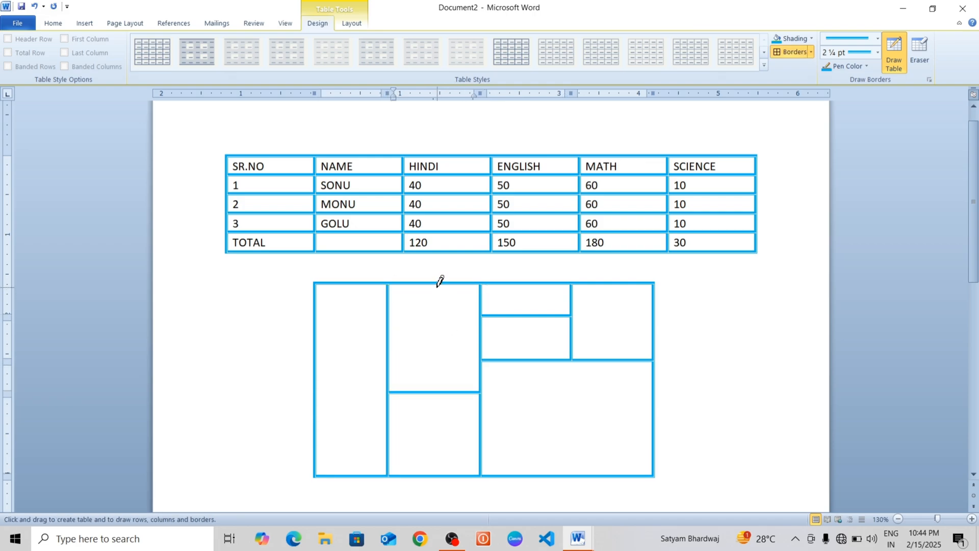
left_click_drag(438, 284, 433, 363)
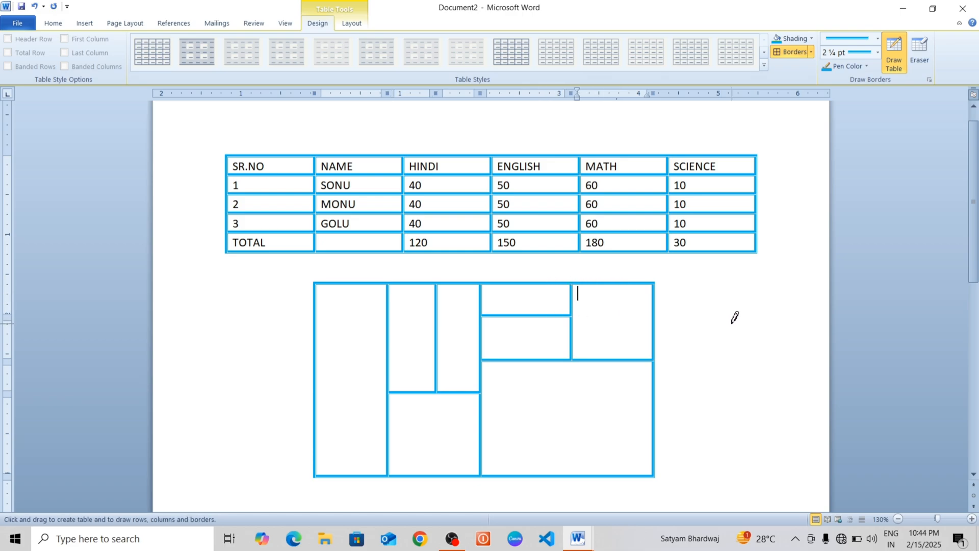
Erase the outer borders above and below the MATH column and the top border of the drawn table's upper-right cell
left_click(923, 61)
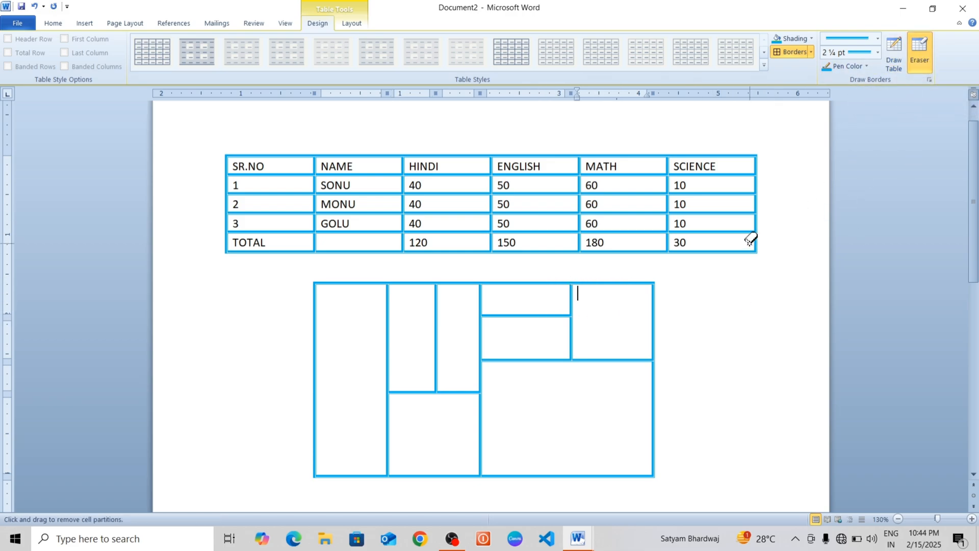
left_click(638, 156)
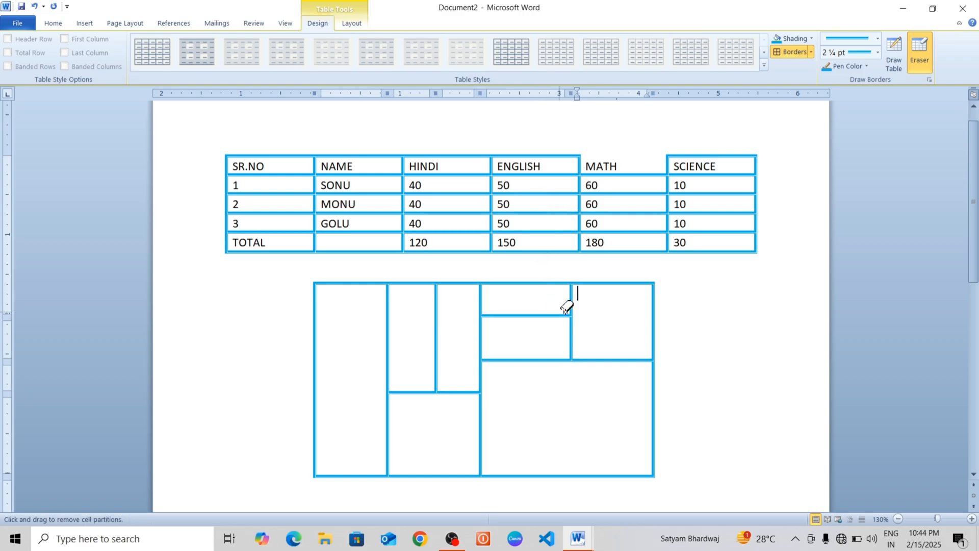
left_click(606, 283)
left_click(628, 251)
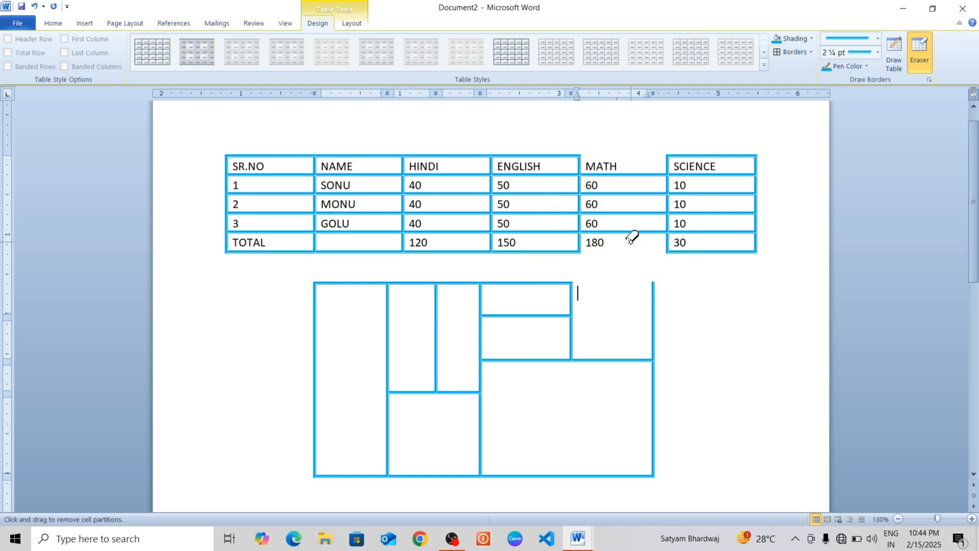
left_click(632, 213)
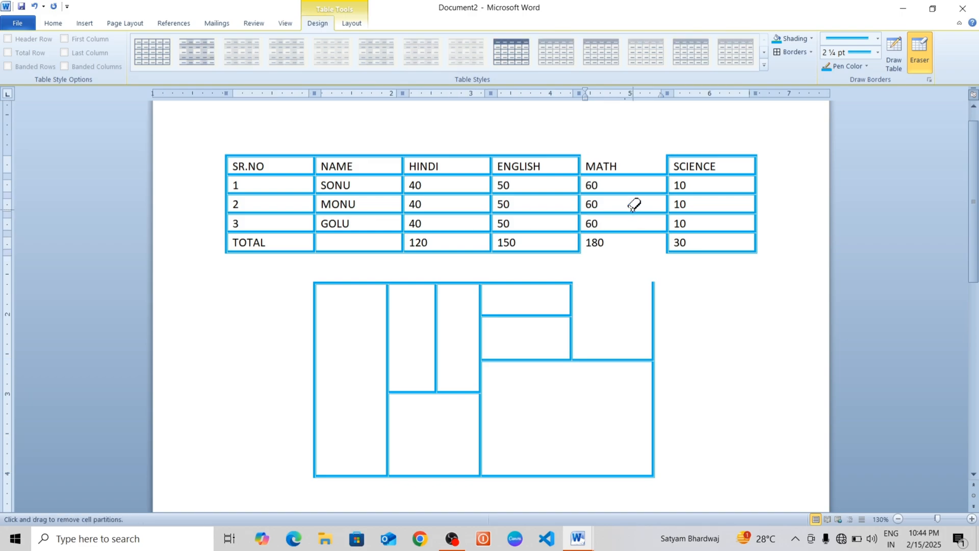
left_click(643, 176)
Erase the marks table's top borders above the SCIENCE, ENGLISH, HINDI, NAME and SR.NO headings
left_click(709, 156)
left_click(713, 175)
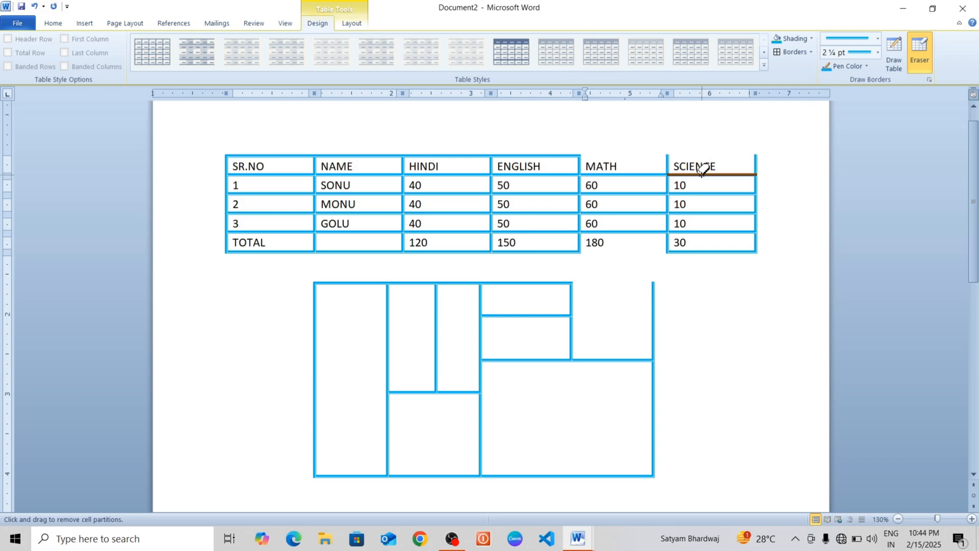
key("Escape")
left_click(553, 152)
left_click(918, 56)
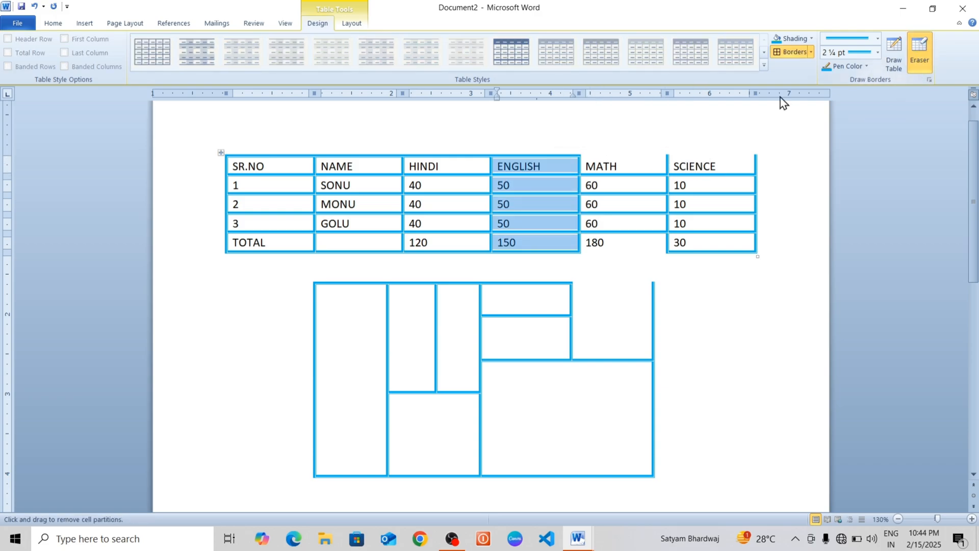
left_click(555, 154)
left_click(482, 154)
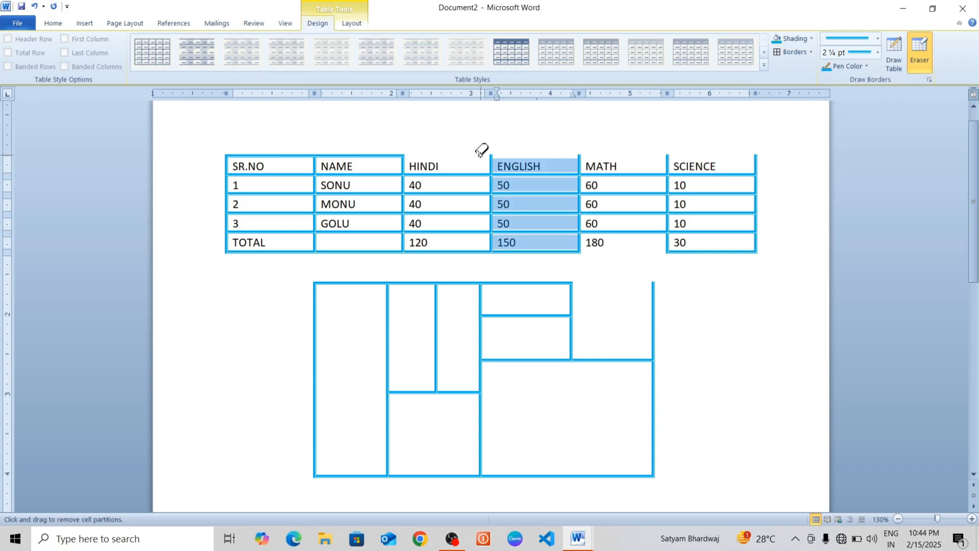
left_click(301, 154)
left_click(642, 311)
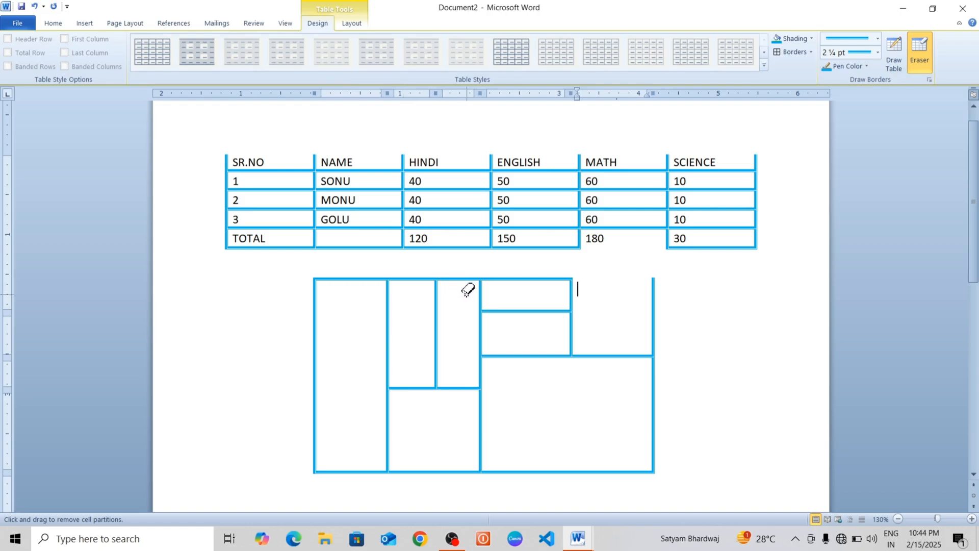
Undo all the border erasing and the drawing of the second table
key("ctrl+z")
key("ctrl+z")
key("ctrl+z")
key("ctrl+z")
key("ctrl+z")
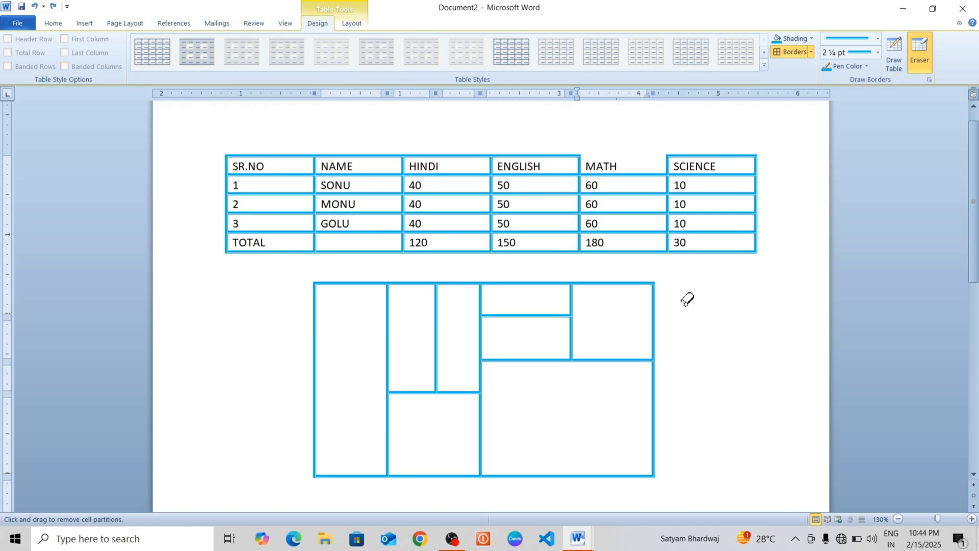
key("ctrl+z")
key("ctrl+z")
key("ctrl+z")
key("ctrl+z")
key("ctrl+z")
key("ctrl+z")
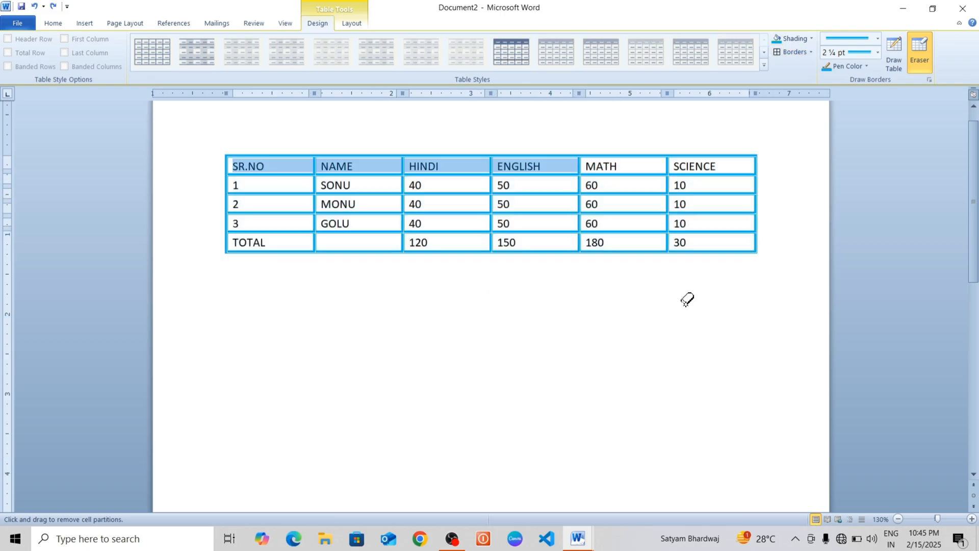
Undo the blue 2¼ pt borders on the whole marks table and deselect the table
key("ctrl+z")
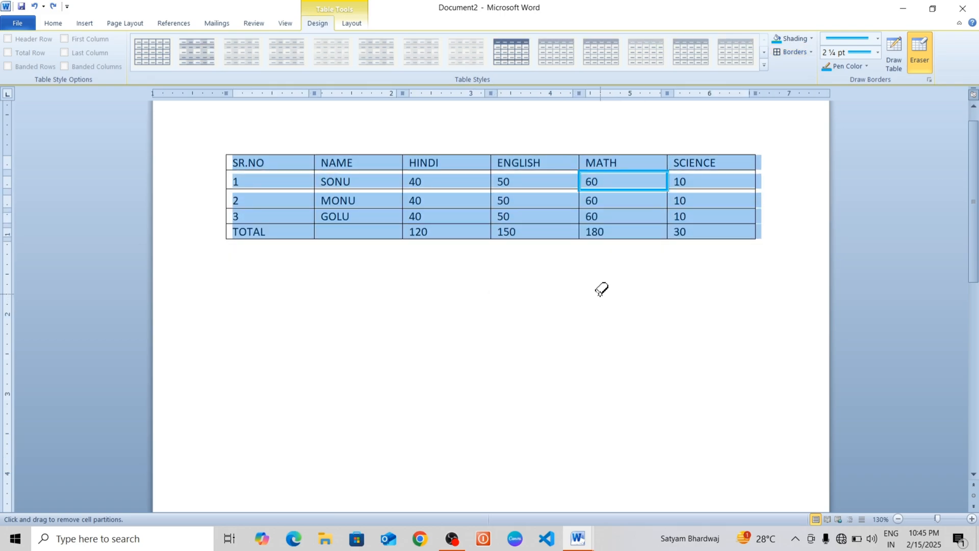
key("Escape")
left_click(492, 291)
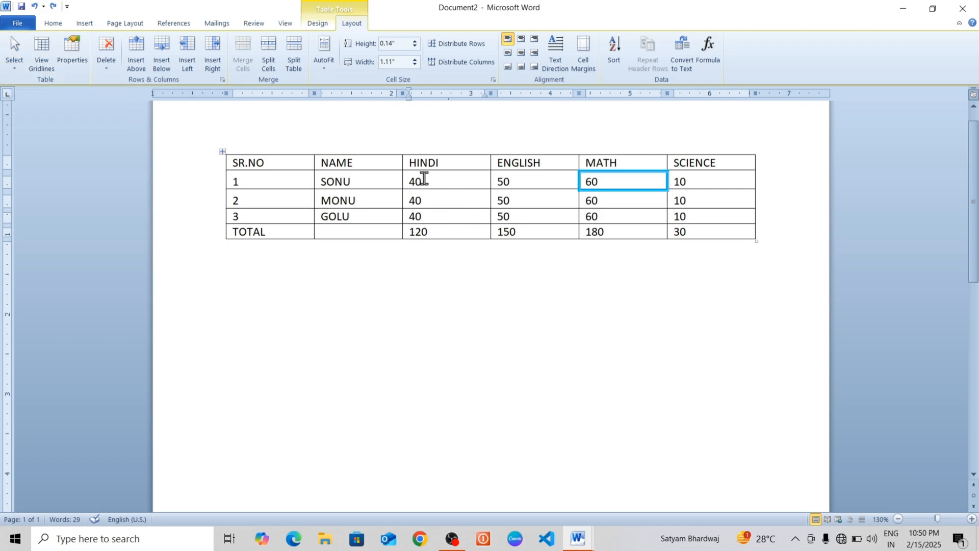
Select SONU's HINDI marks cell, followed by the entire HINDI column
left_click(16, 67)
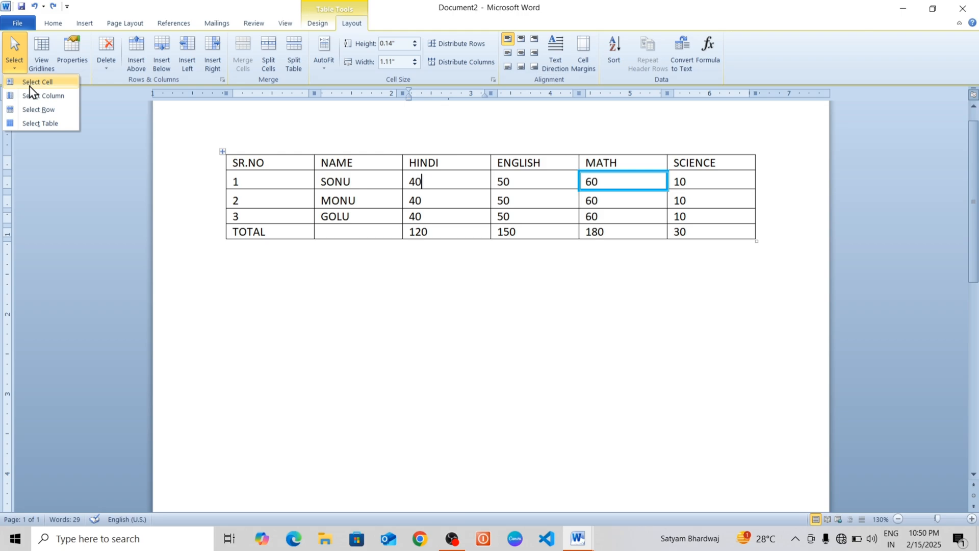
left_click(34, 83)
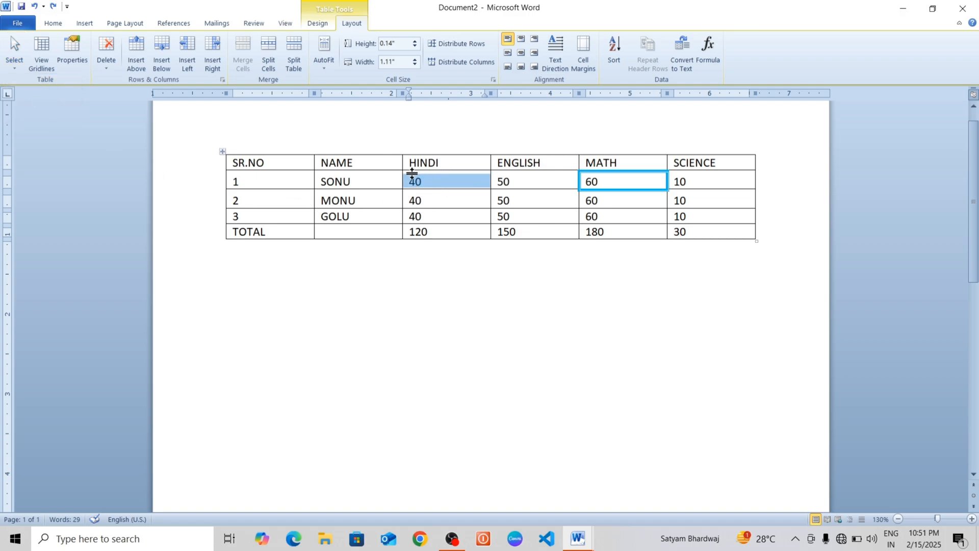
left_click(23, 64)
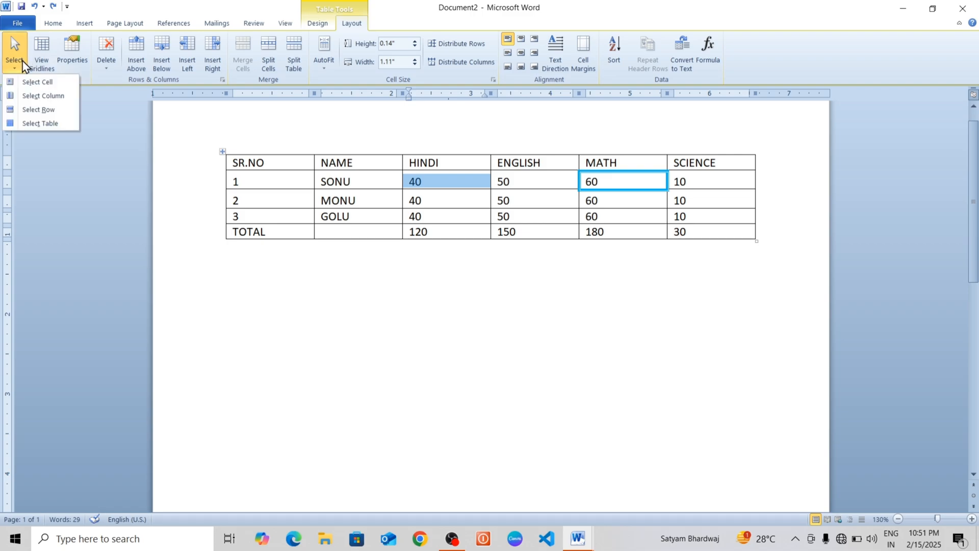
left_click(42, 96)
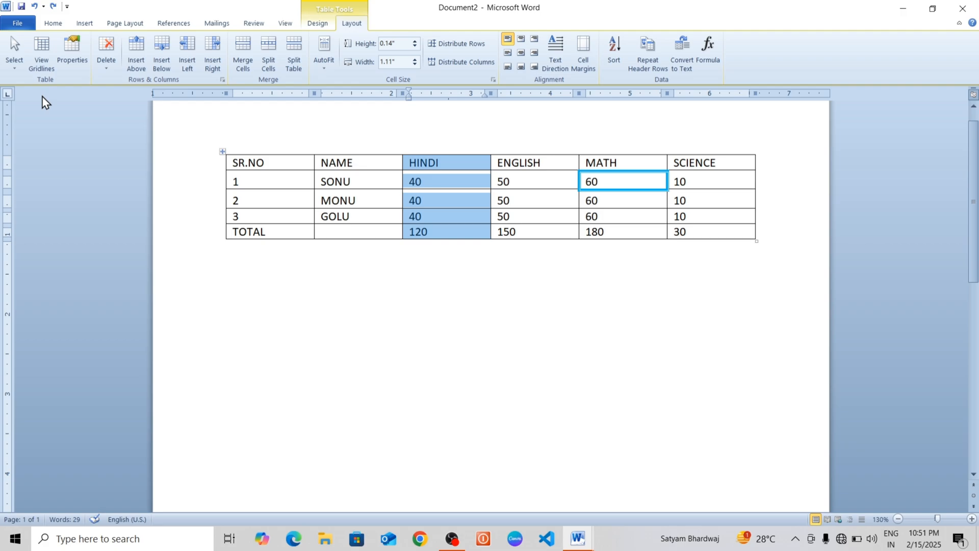
Select the entire row for GOLU in the marks table
left_click(14, 69)
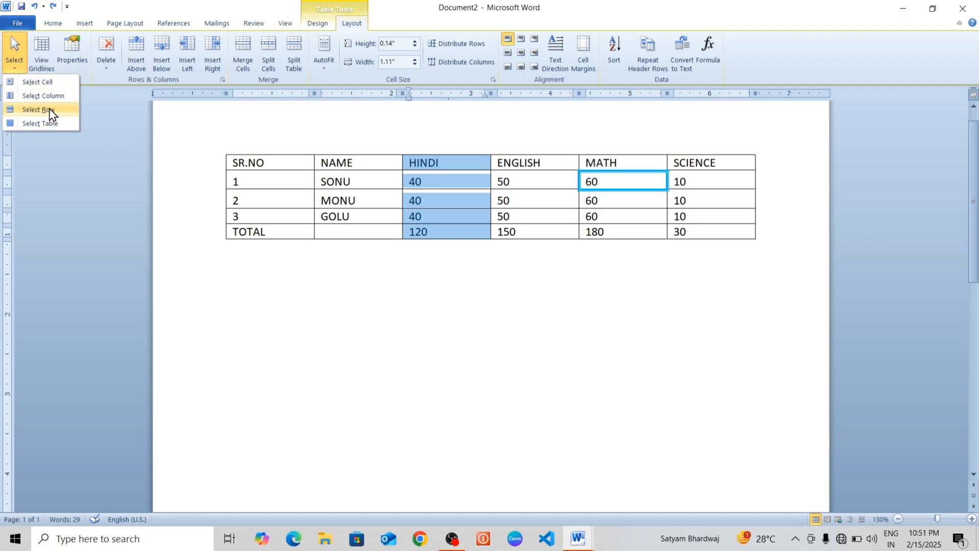
left_click(421, 204)
left_click(431, 204)
left_click(368, 220)
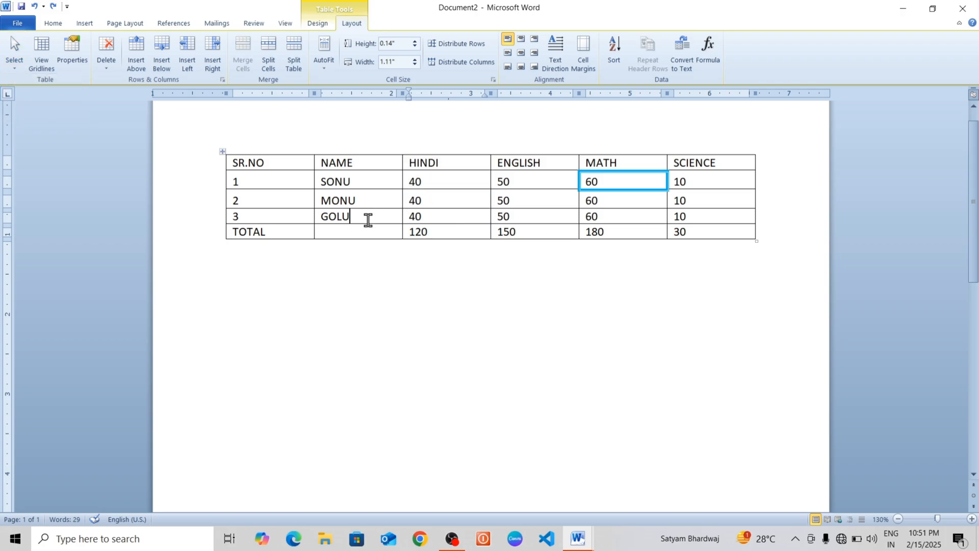
left_click(8, 69)
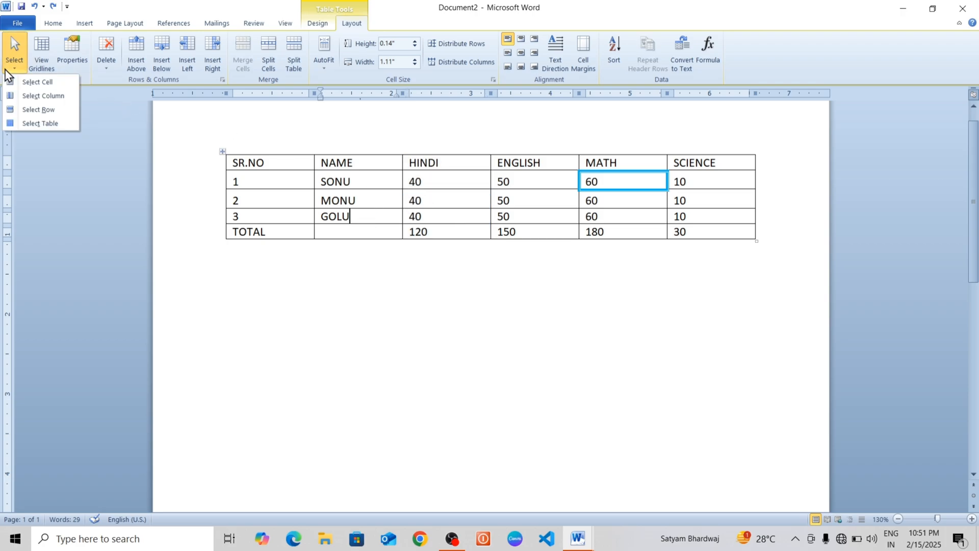
left_click(32, 114)
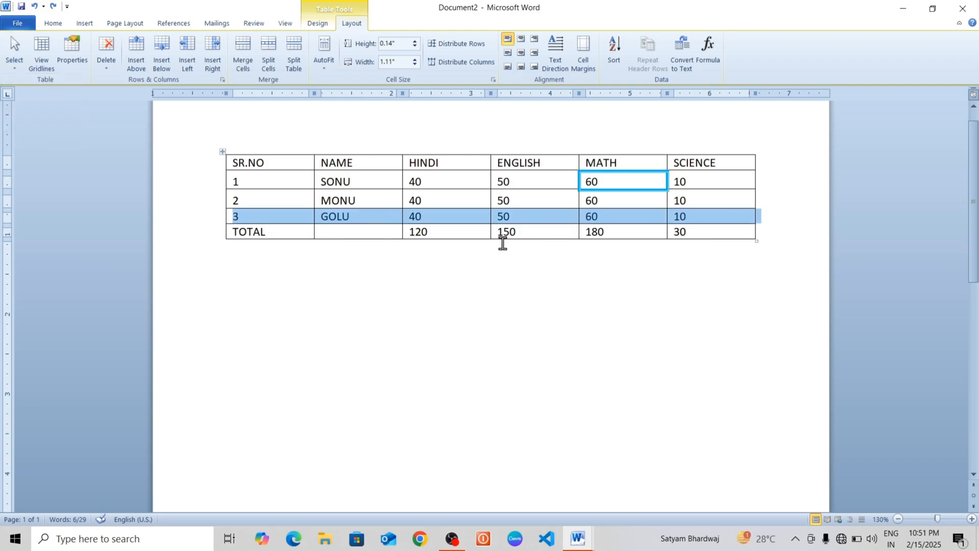
Select the whole marks table and deselect it again
left_click(360, 233)
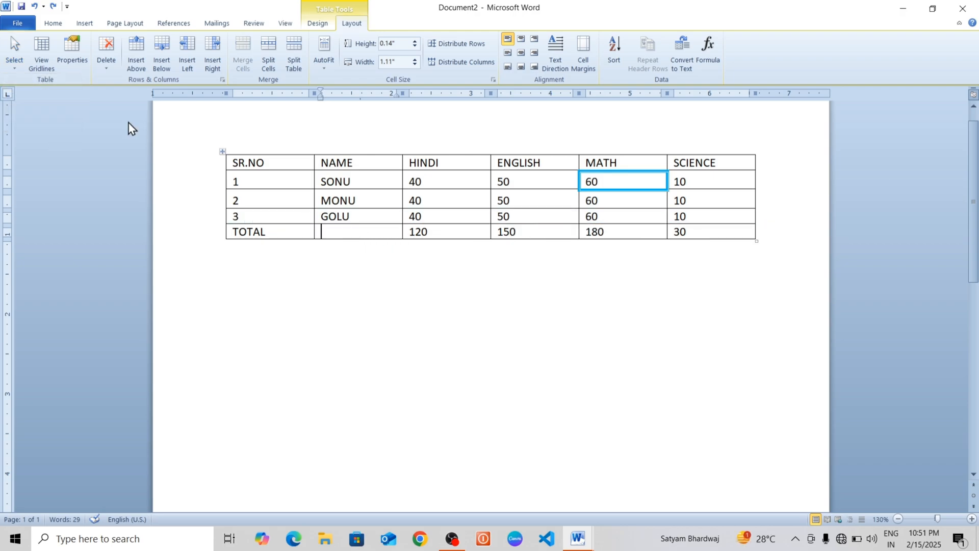
left_click(13, 64)
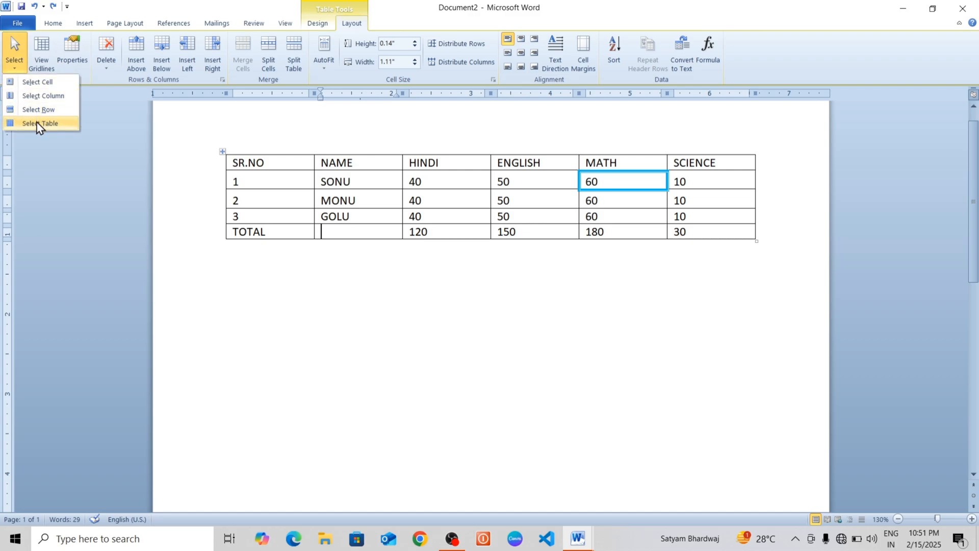
left_click(281, 190)
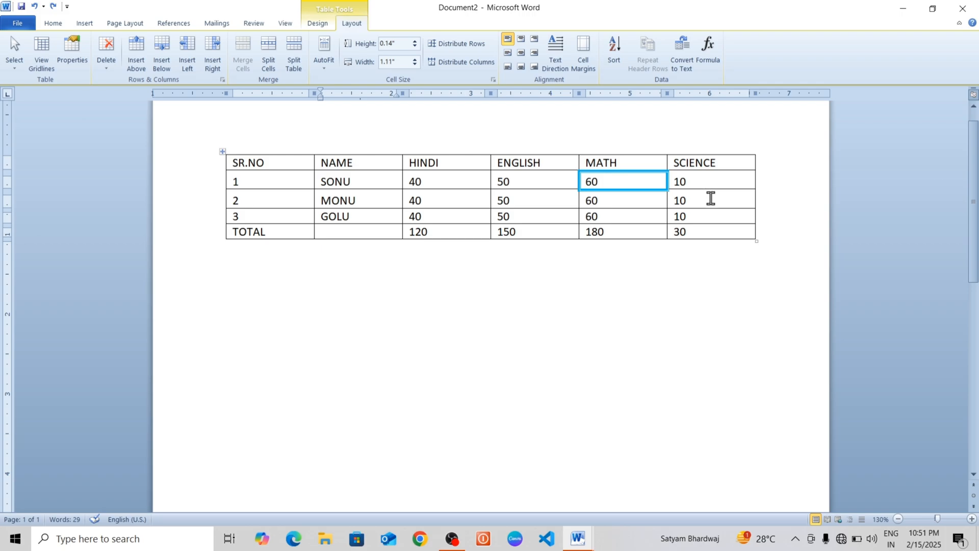
left_click(13, 55)
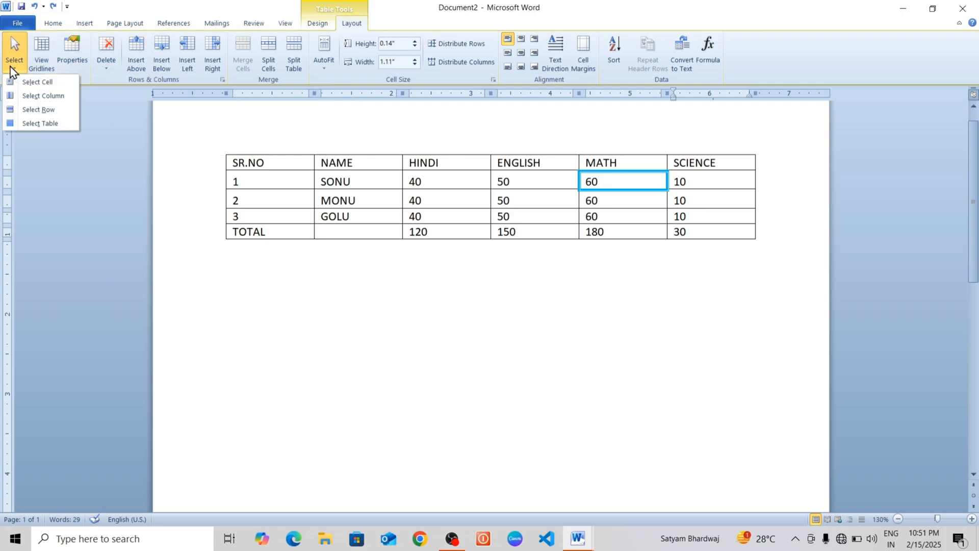
left_click(31, 123)
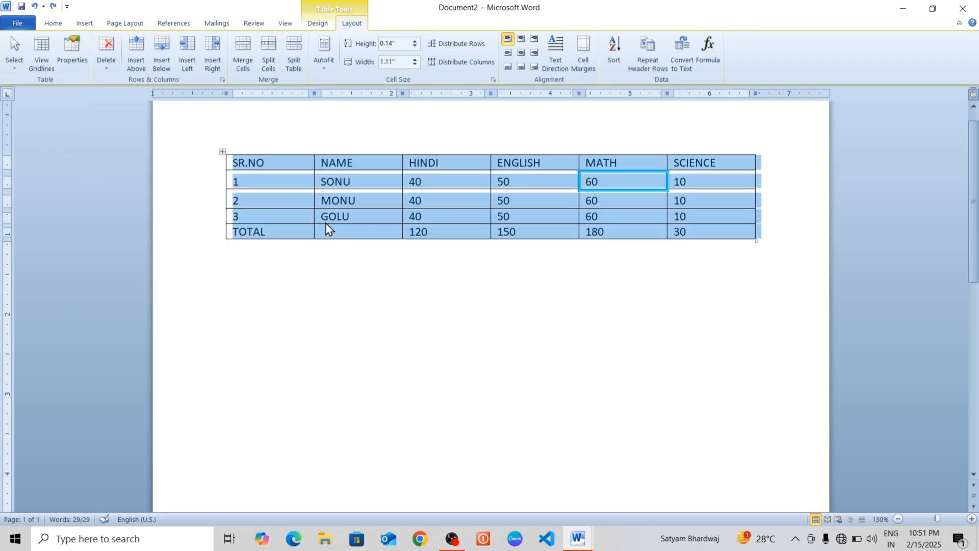
left_click(296, 269)
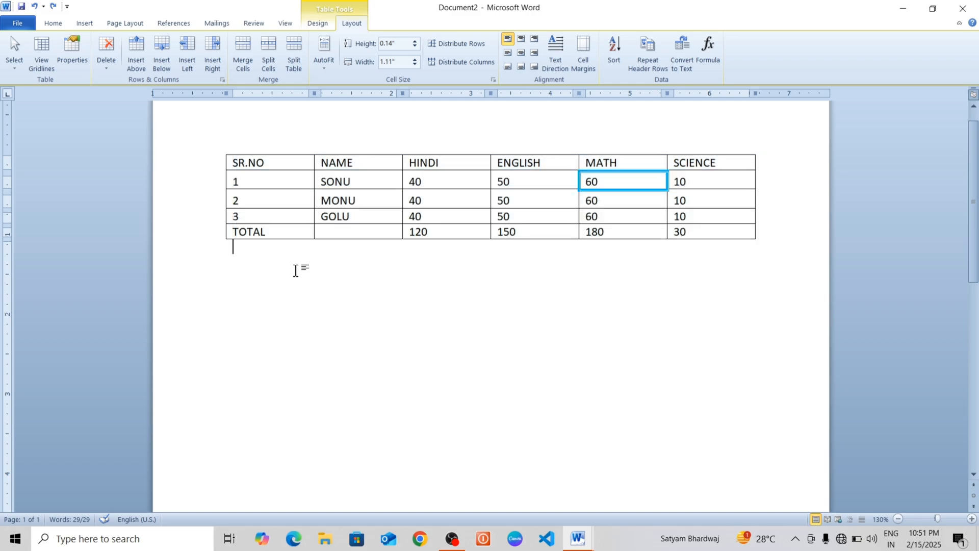
Clear the text from all cells of the marks table, leaving the empty grid
left_click(225, 152)
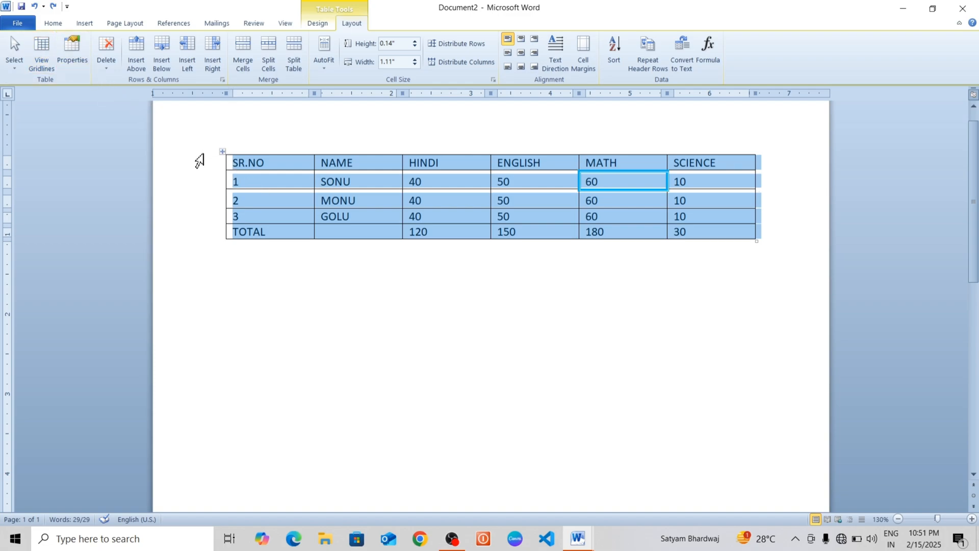
left_click(203, 156)
left_click(220, 153)
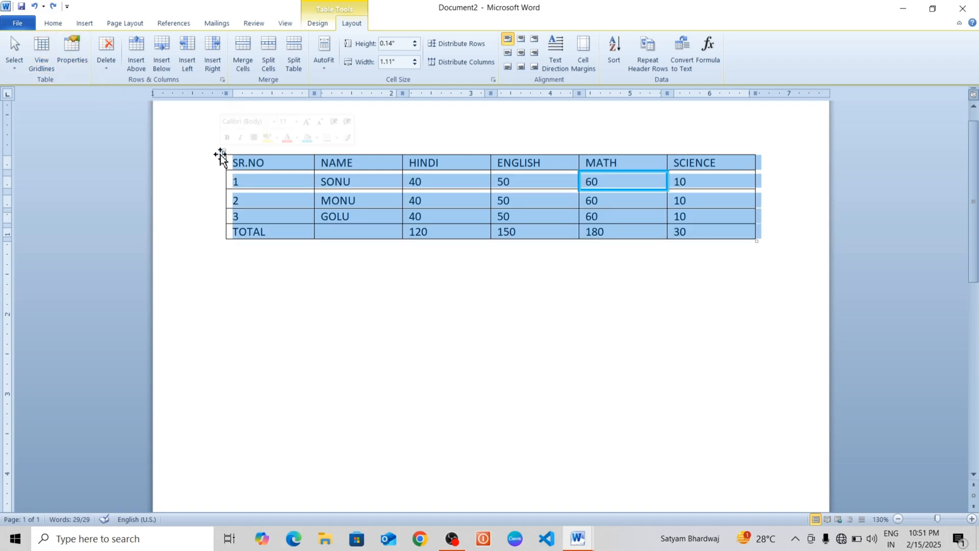
key("Delete")
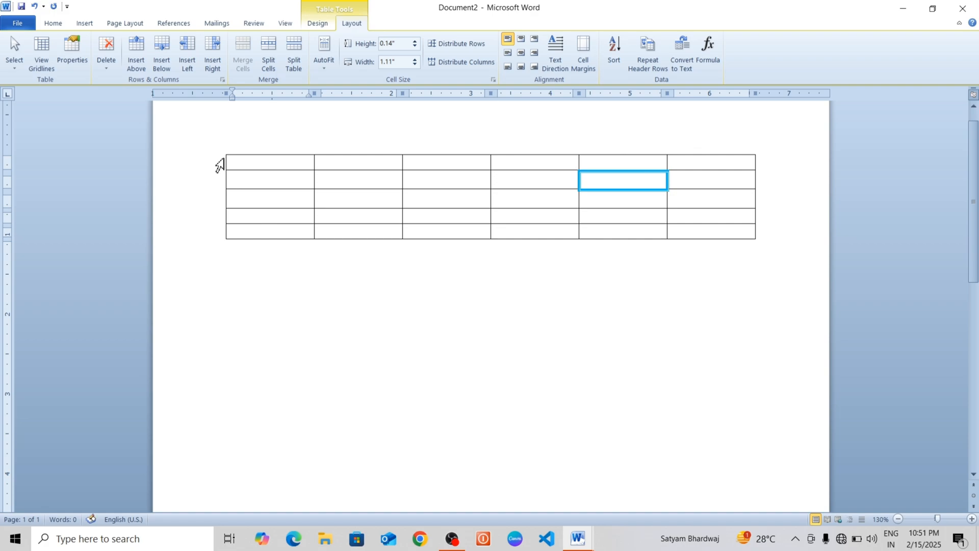
Cut the entire empty table from the page and undo the cut
right_click(222, 154)
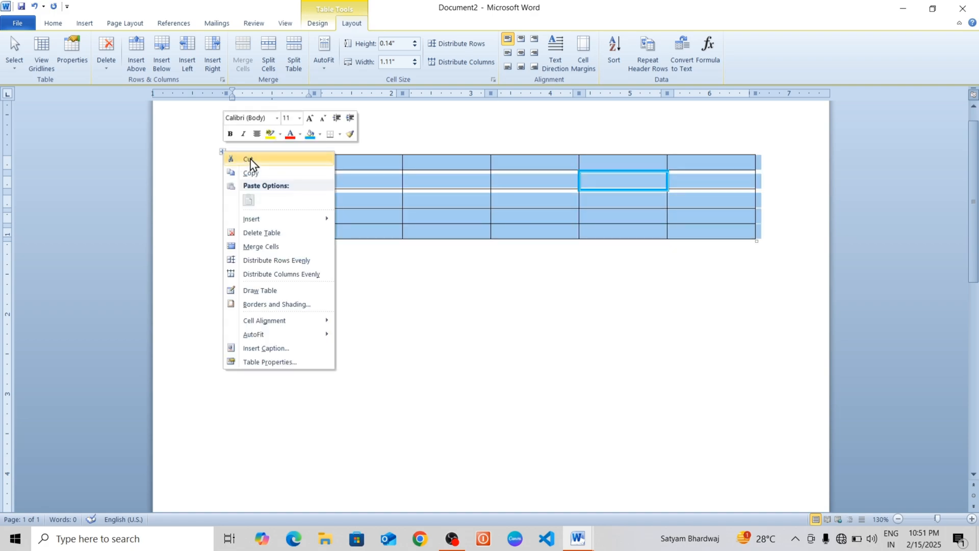
left_click(252, 161)
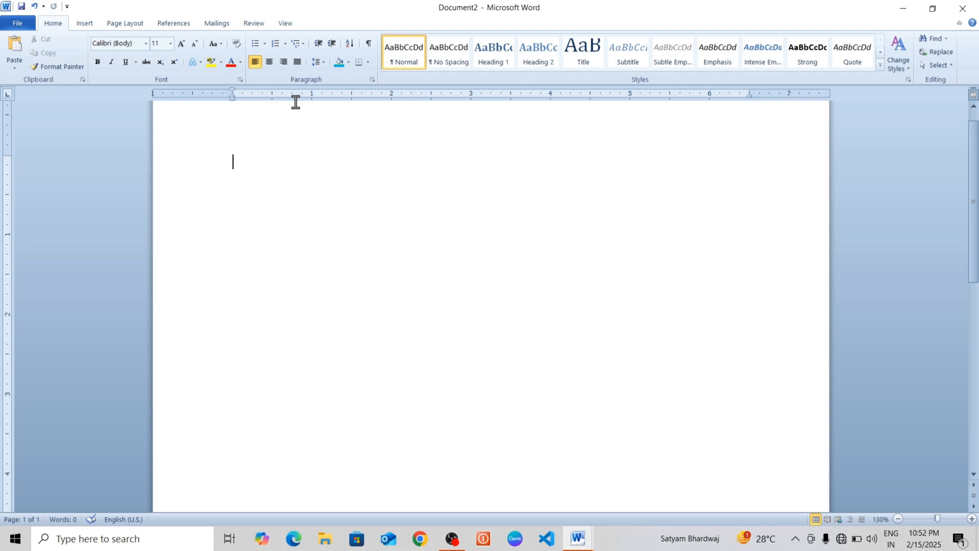
key("ctrl+z")
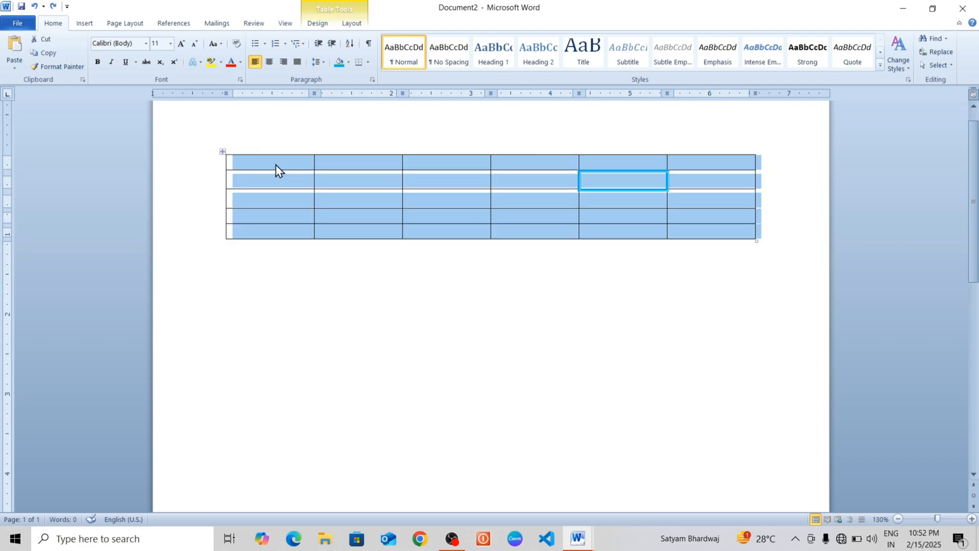
left_click(277, 170)
left_click(352, 23)
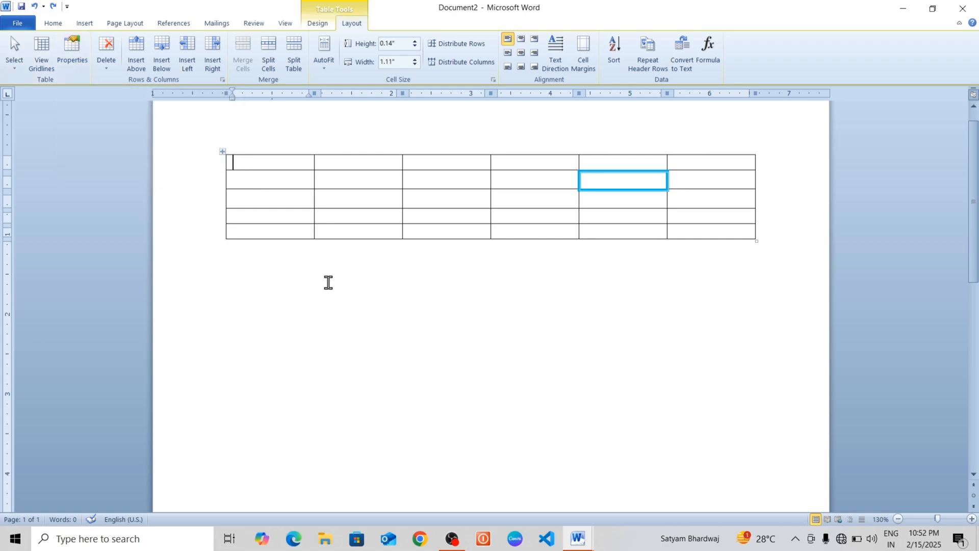
Cut the entire empty table out of the document
left_click(328, 282)
right_click(222, 153)
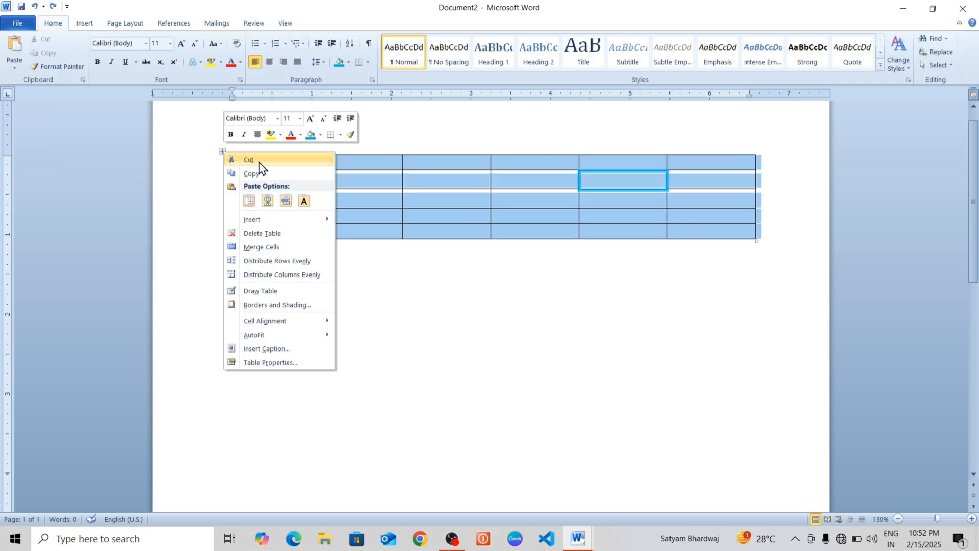
left_click(259, 162)
Generate paragraphs of sample text on the blank page with =RAND()
type("=RAND(")
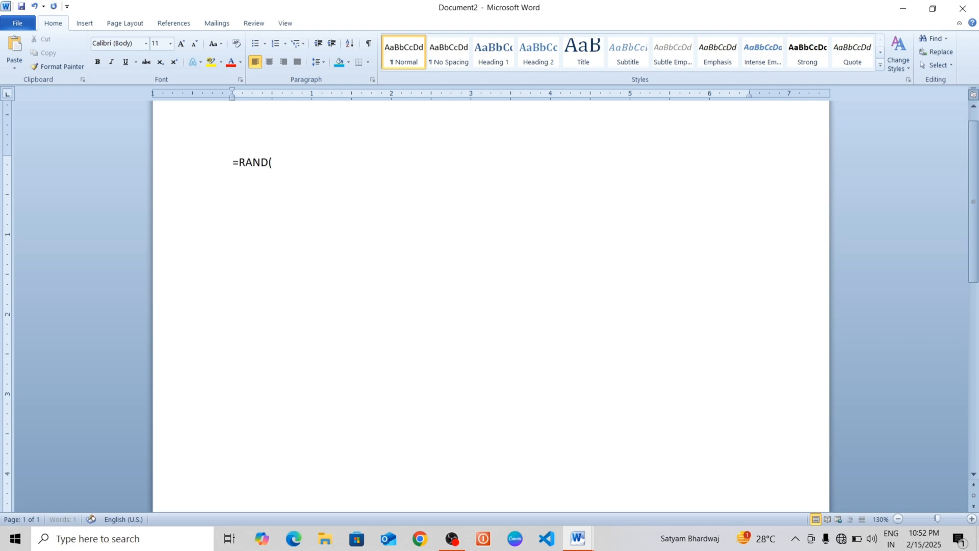
type(")")
key("Return")
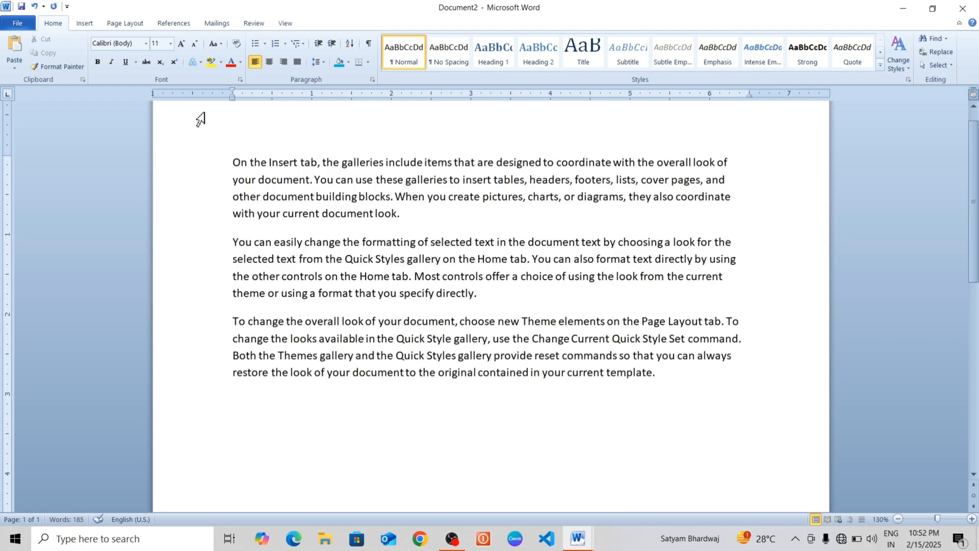
Add several blank lines above the first paragraph of sample text
left_click(236, 166)
key("Return")
key("Return")
key("Return")
key("Return")
key("Return")
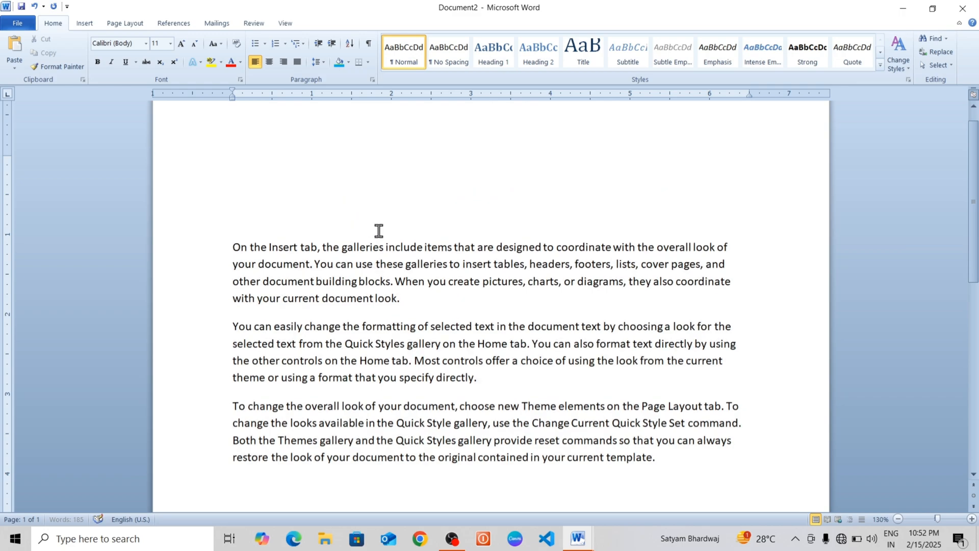
Insert a table with 5 columns and 10 rows, using AutoFit to contents, on the first blank line above the text
left_click(246, 168)
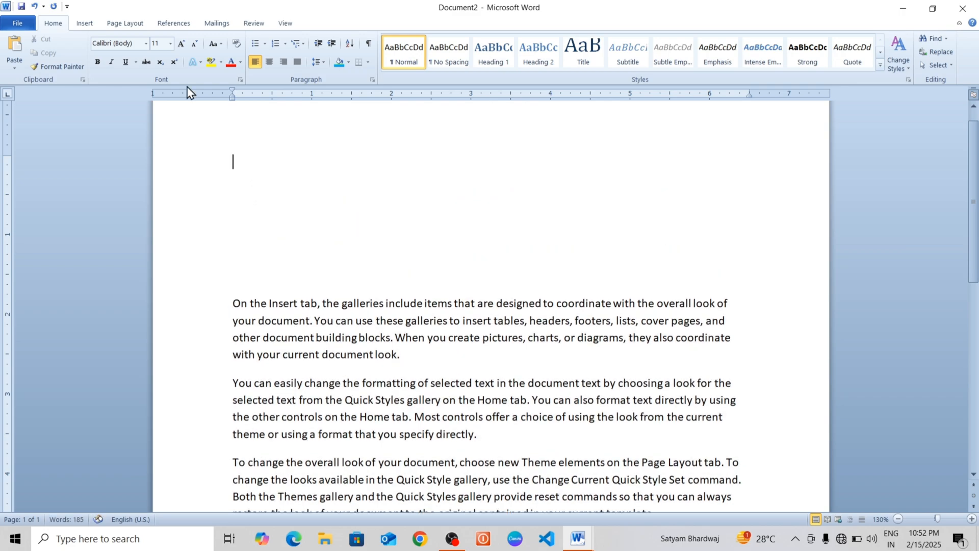
left_click(85, 23)
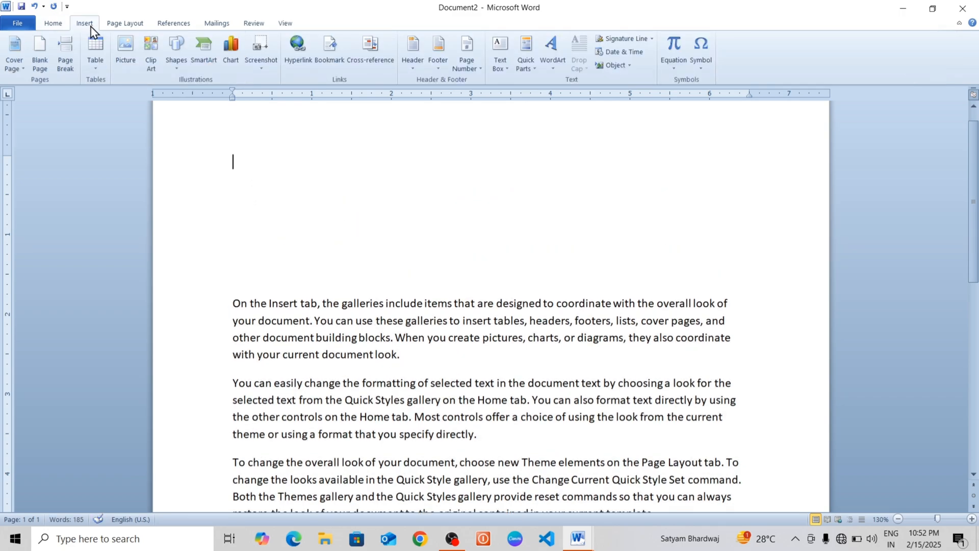
left_click(95, 71)
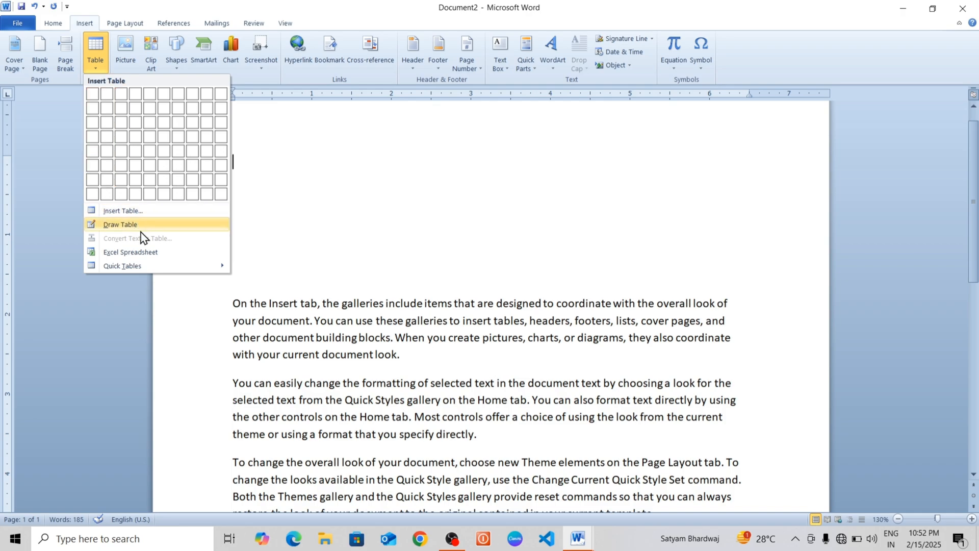
left_click(142, 213)
double_click(489, 219)
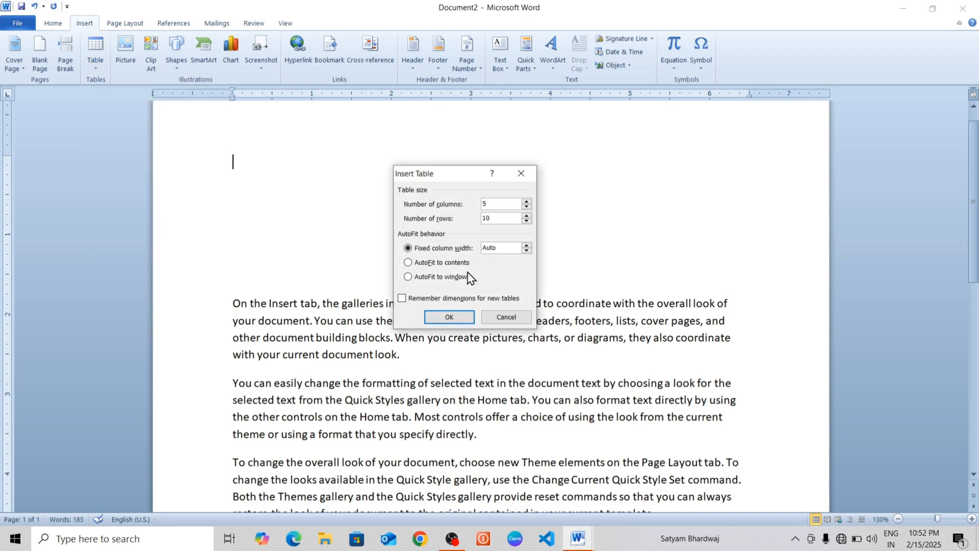
left_click(417, 264)
left_click(450, 318)
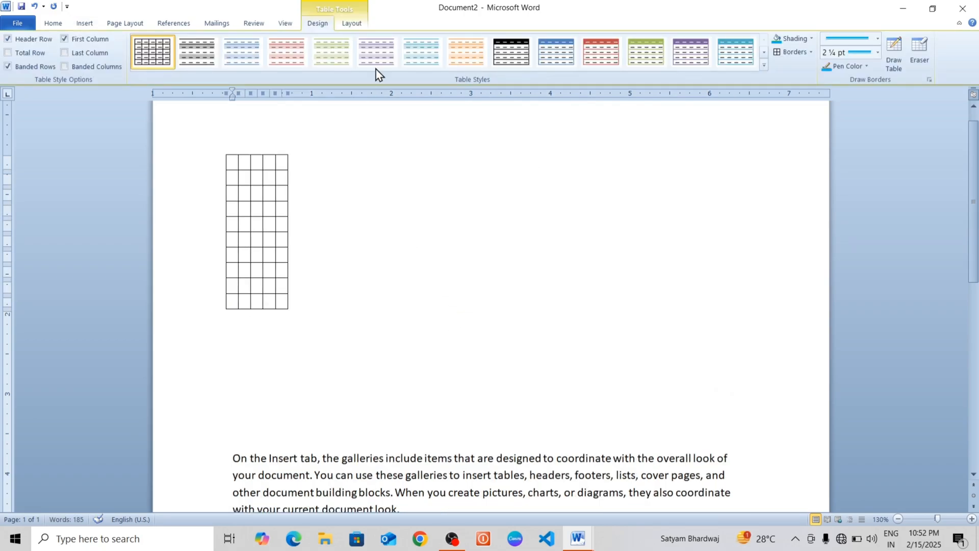
Set the empty table's alignment to Center in Table Properties
left_click(350, 24)
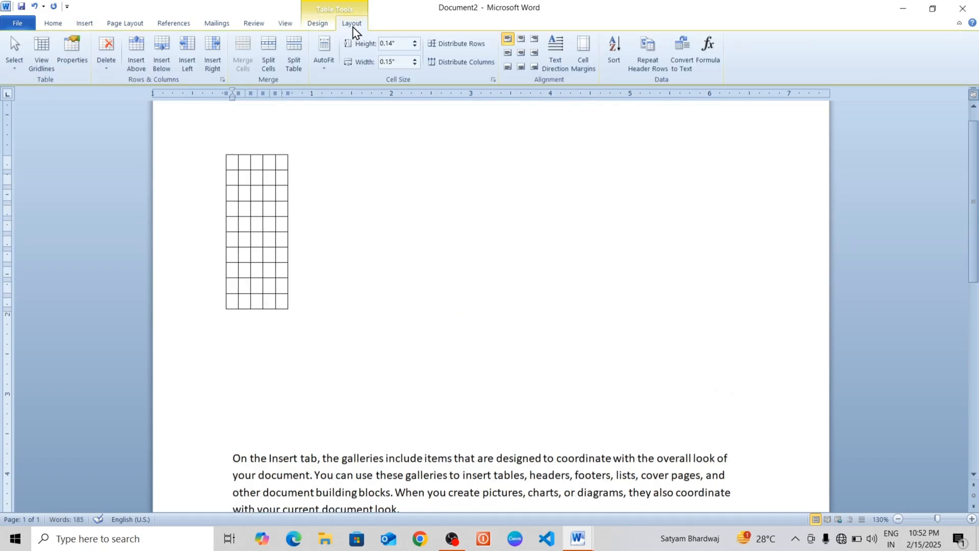
left_click(74, 65)
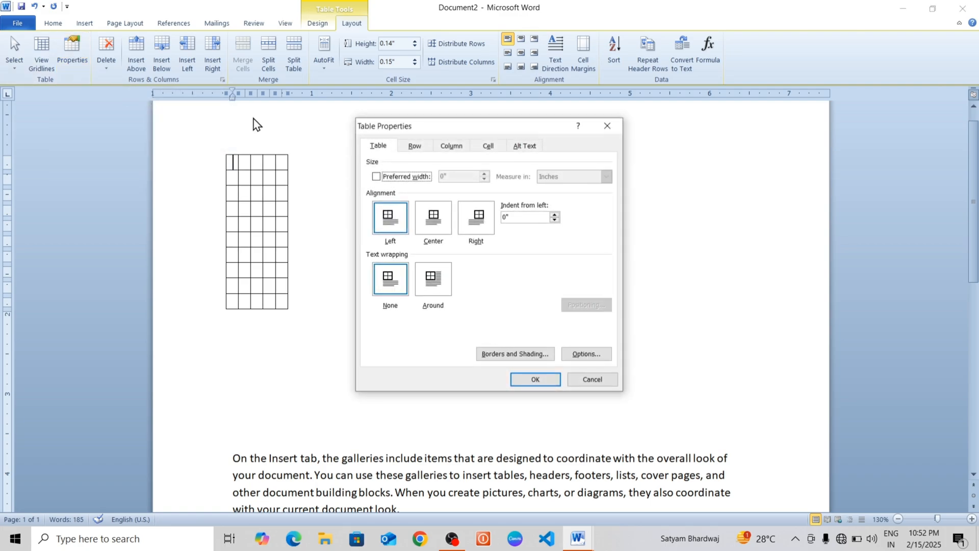
left_click_drag(454, 121, 729, 108)
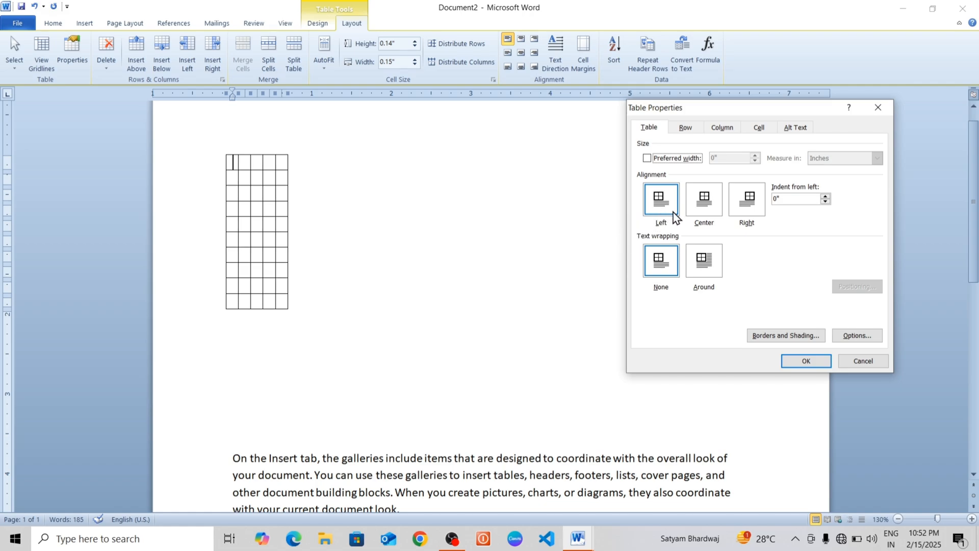
left_click(709, 207)
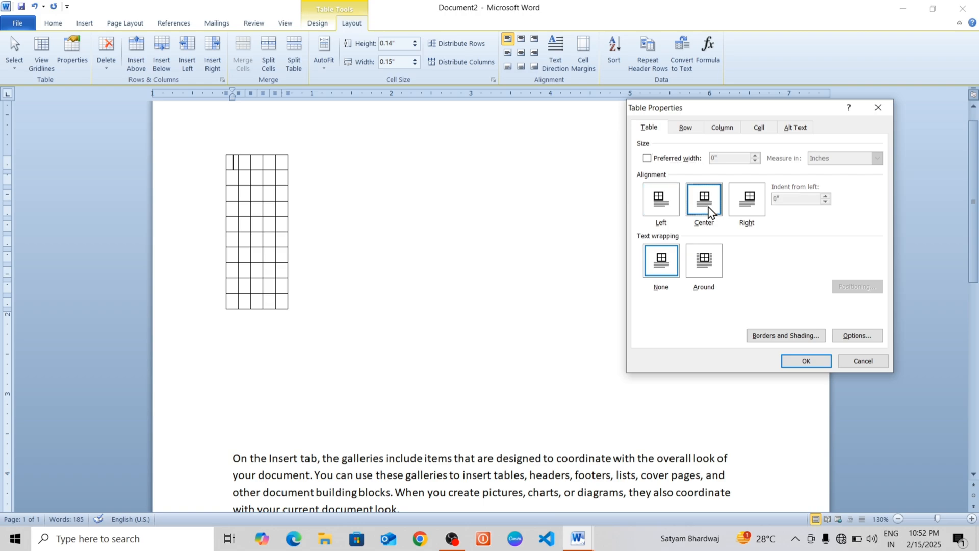
left_click(799, 357)
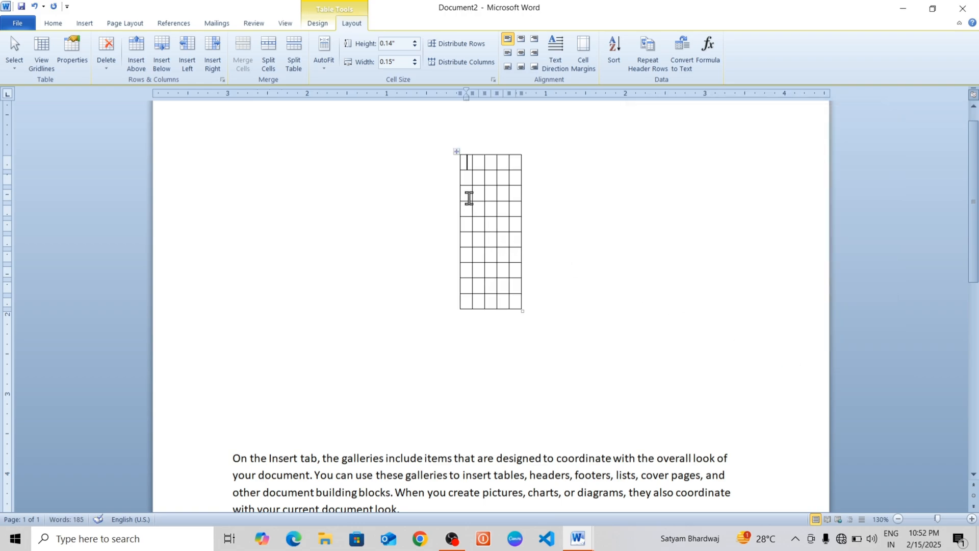
Change the empty table's alignment to Right in Table Properties
left_click(68, 63)
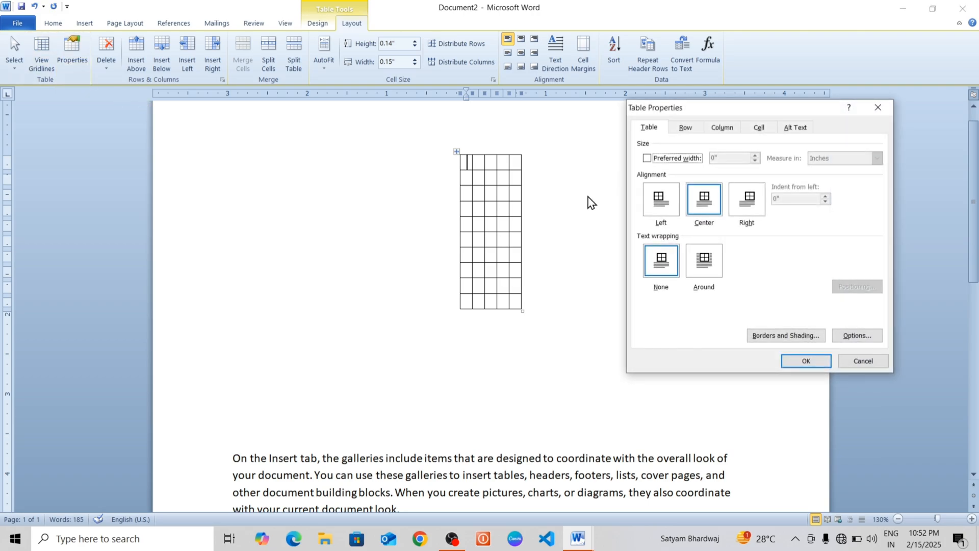
left_click(745, 208)
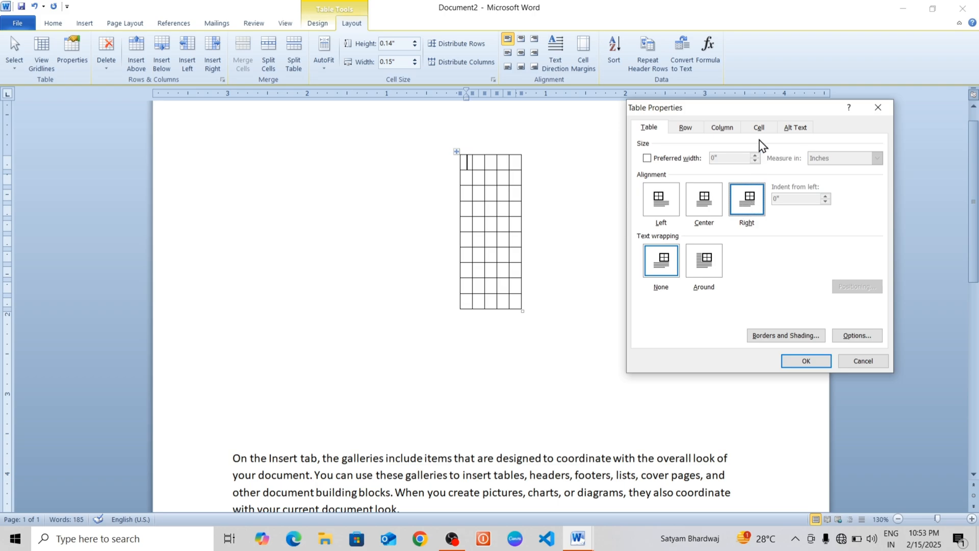
left_click_drag(771, 108, 853, 108)
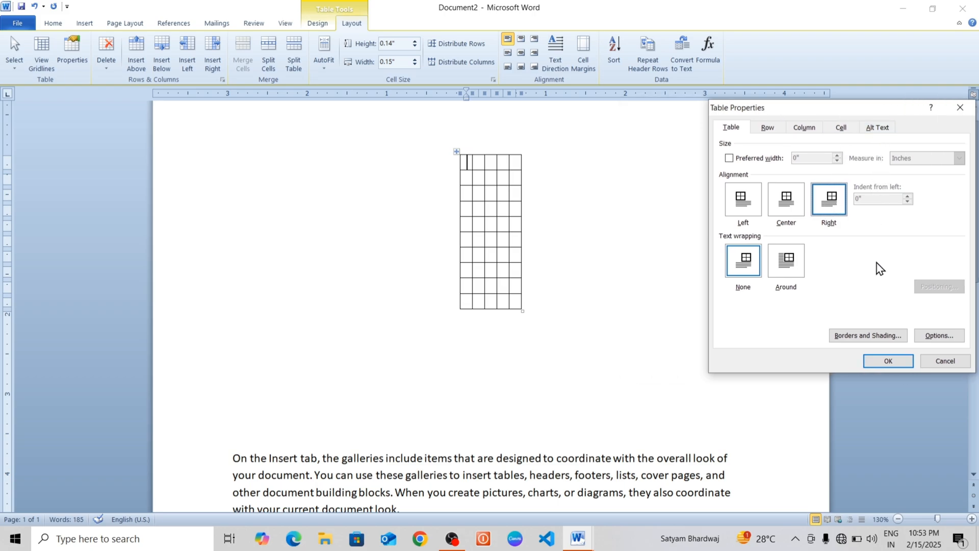
left_click(887, 363)
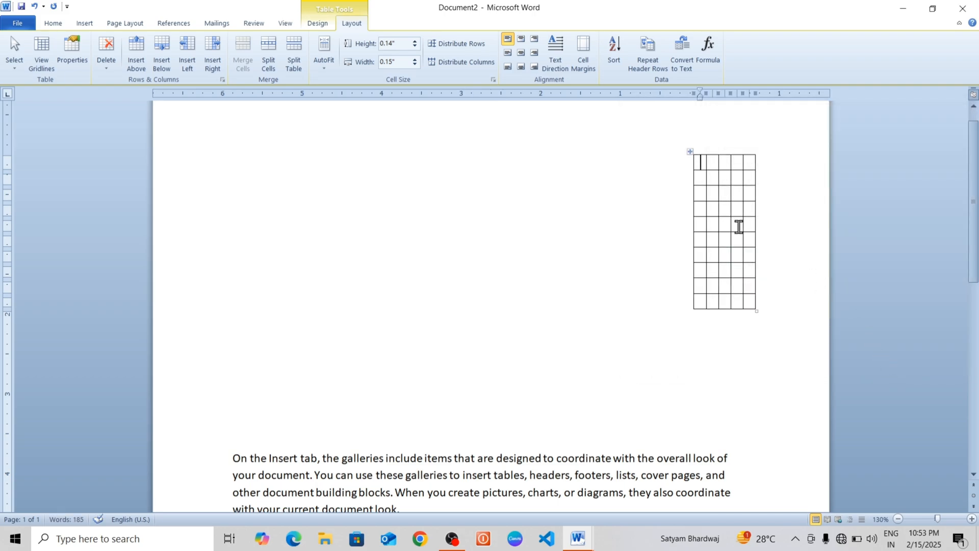
Set the table's text wrapping to Around in Table Properties
left_click(65, 66)
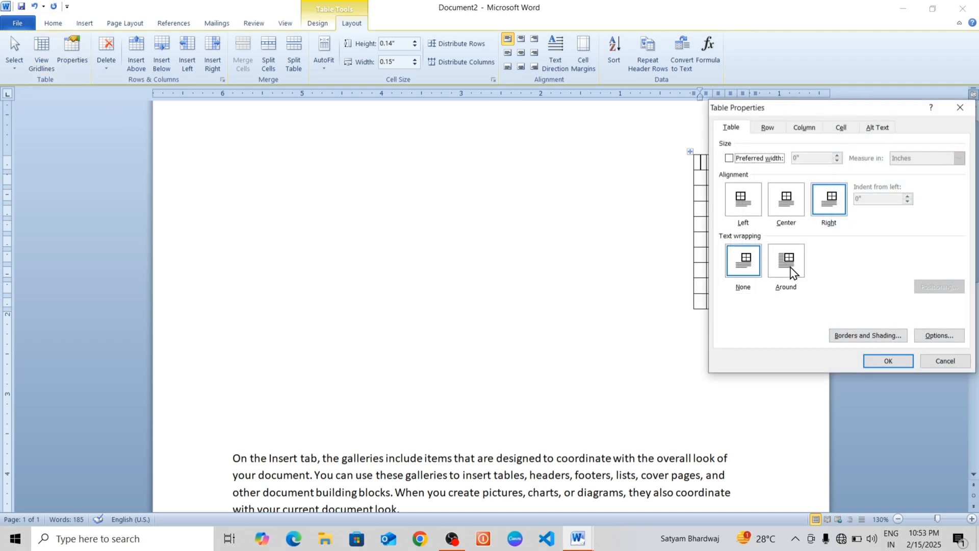
left_click(791, 271)
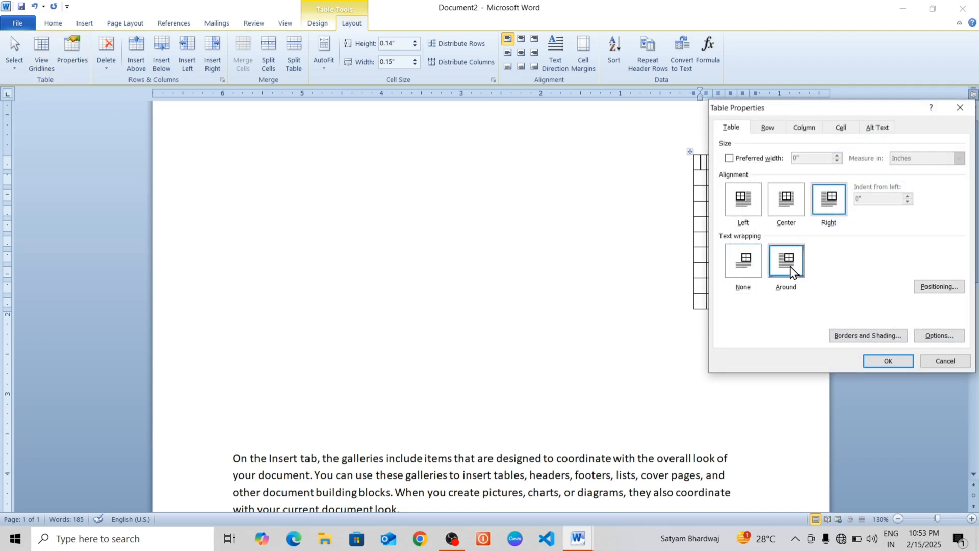
left_click(890, 360)
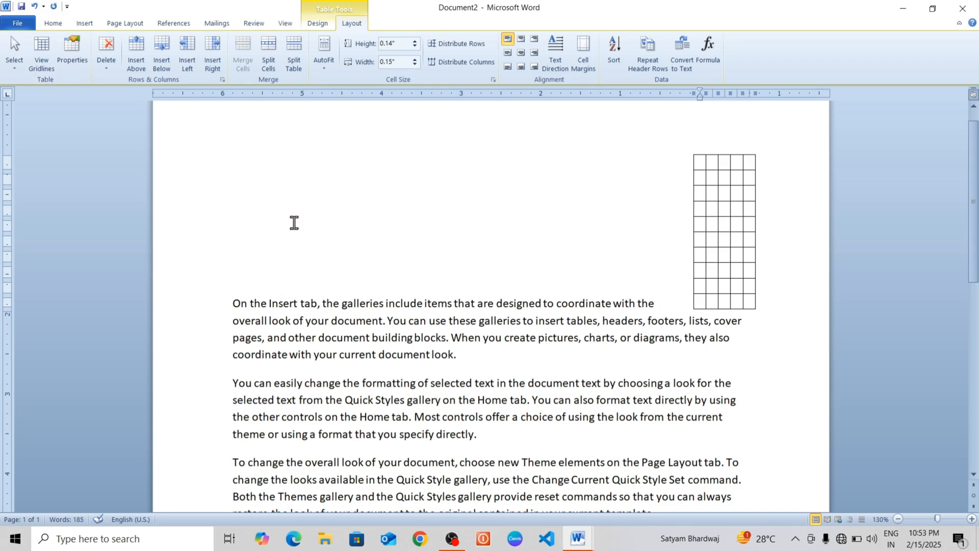
Undo the recent edits back to the filled student marks table and deselect it
left_click(107, 71)
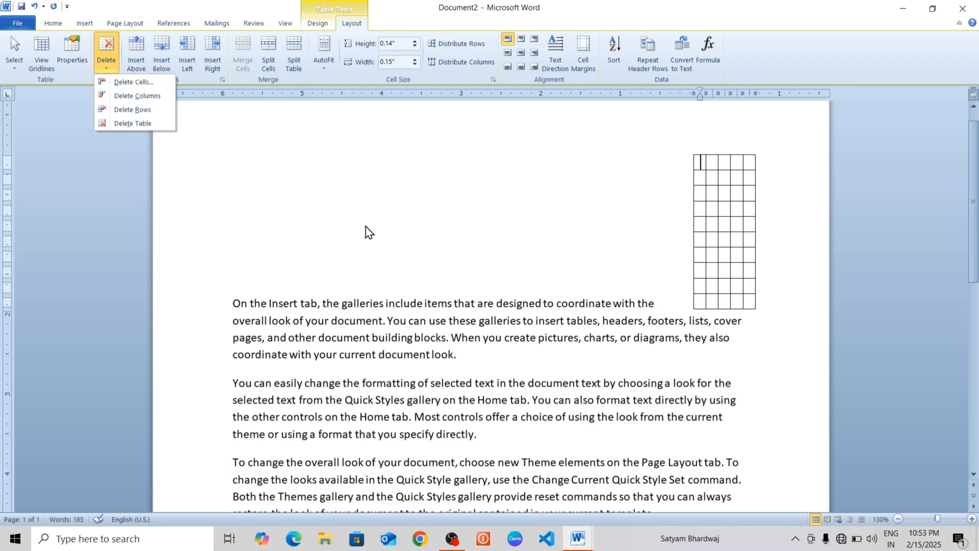
left_click(482, 254)
key("ctrl+z")
key("ctrl+z")
key("ctrl+z")
key("ctrl+z")
key("ctrl+z")
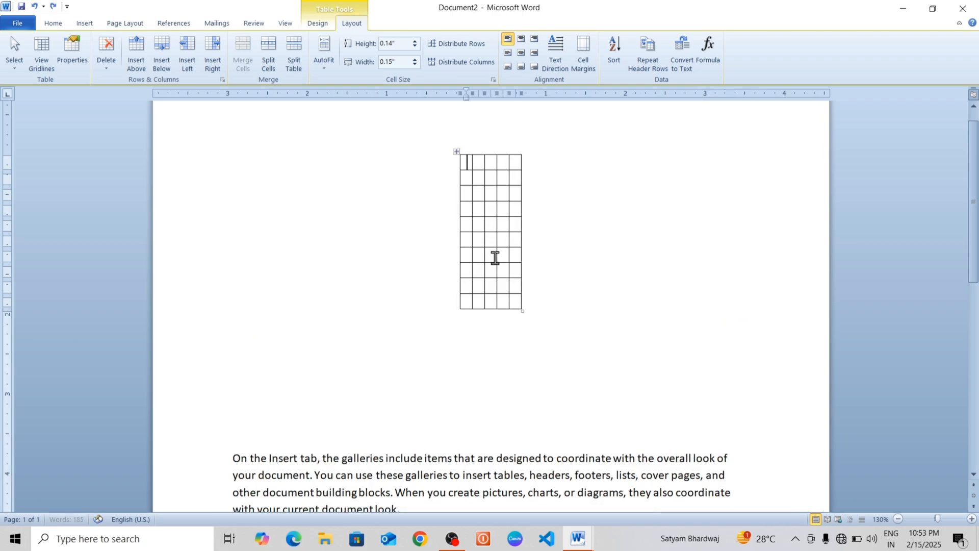
key("ctrl+y")
key("ctrl+y")
key("ctrl+y")
key("ctrl+y")
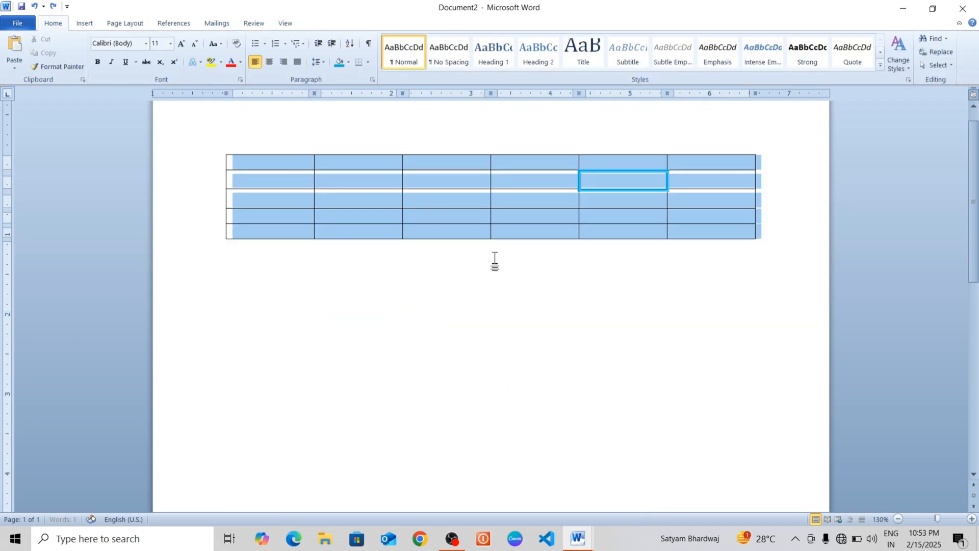
left_click(534, 291)
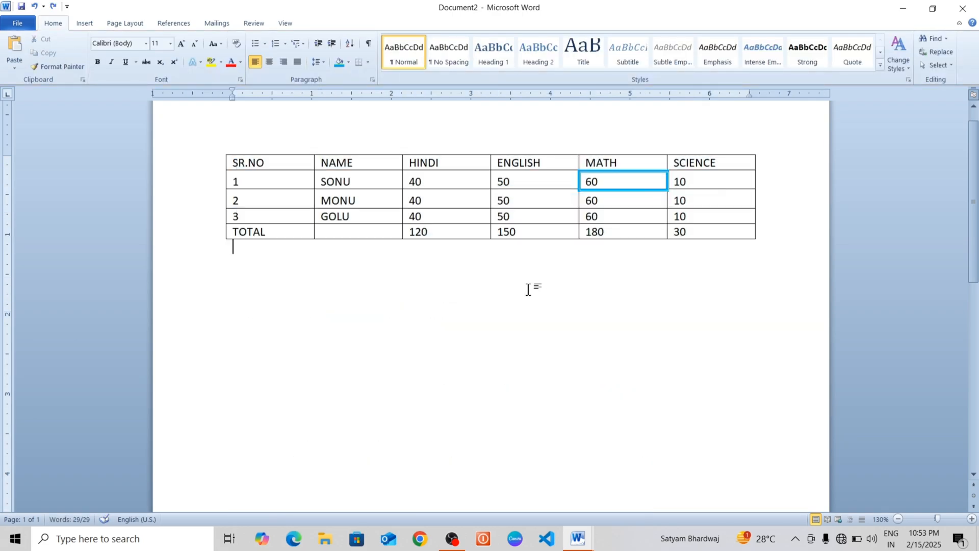
Delete the first student's name cell using Shift cells left, and undo the deletion
left_click(367, 181)
left_click(346, 25)
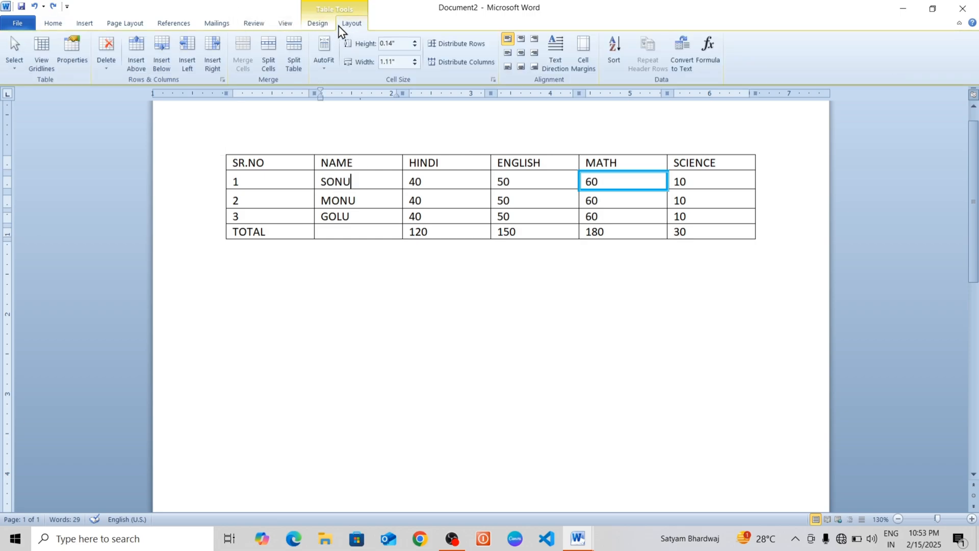
left_click(110, 68)
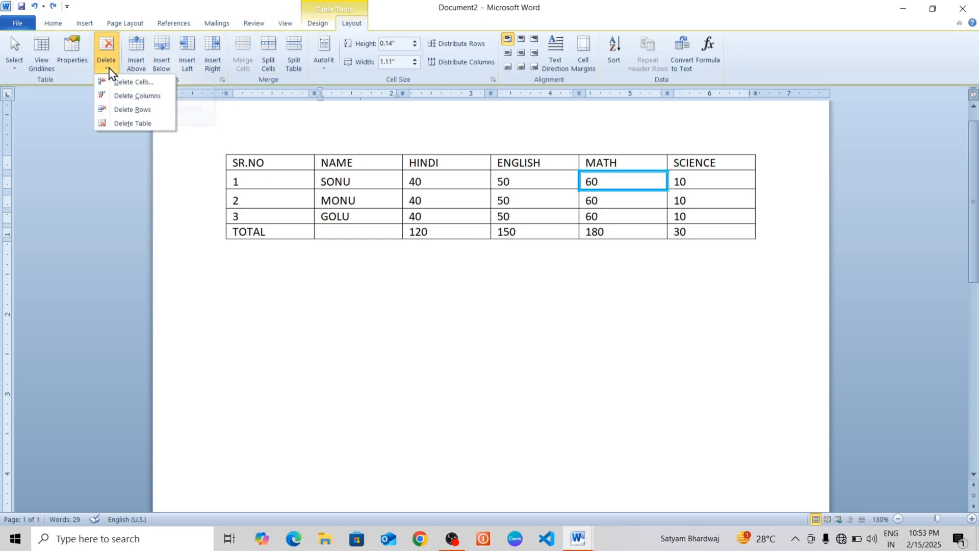
left_click(373, 205)
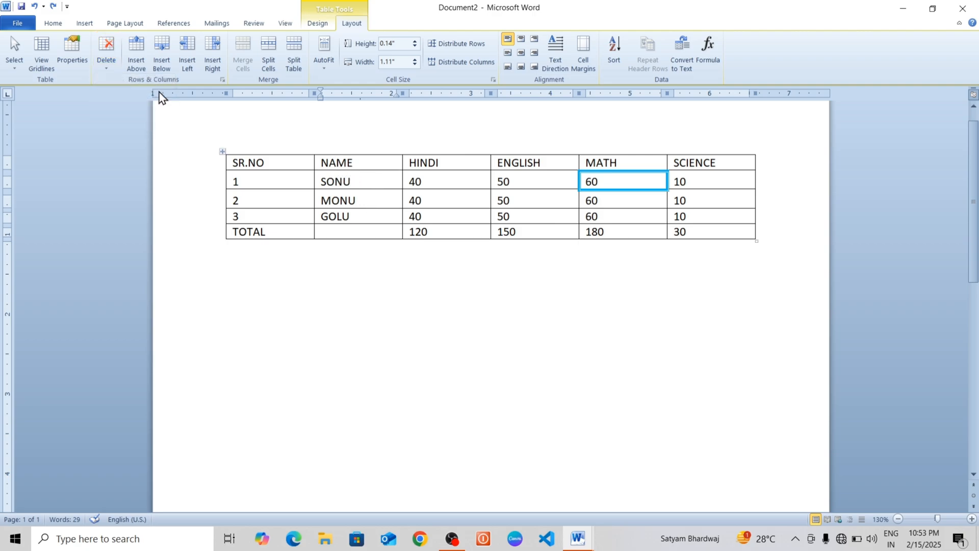
left_click(107, 54)
left_click(125, 90)
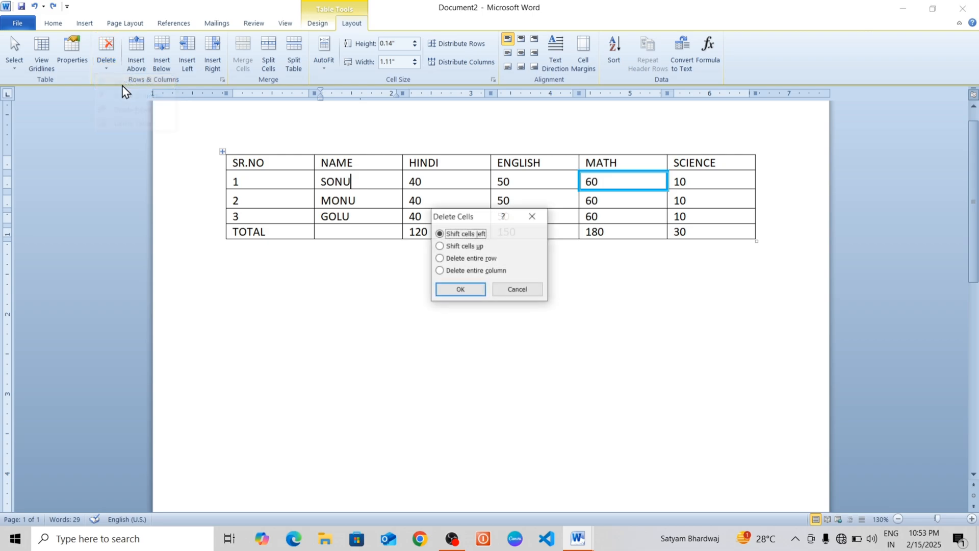
left_click(473, 290)
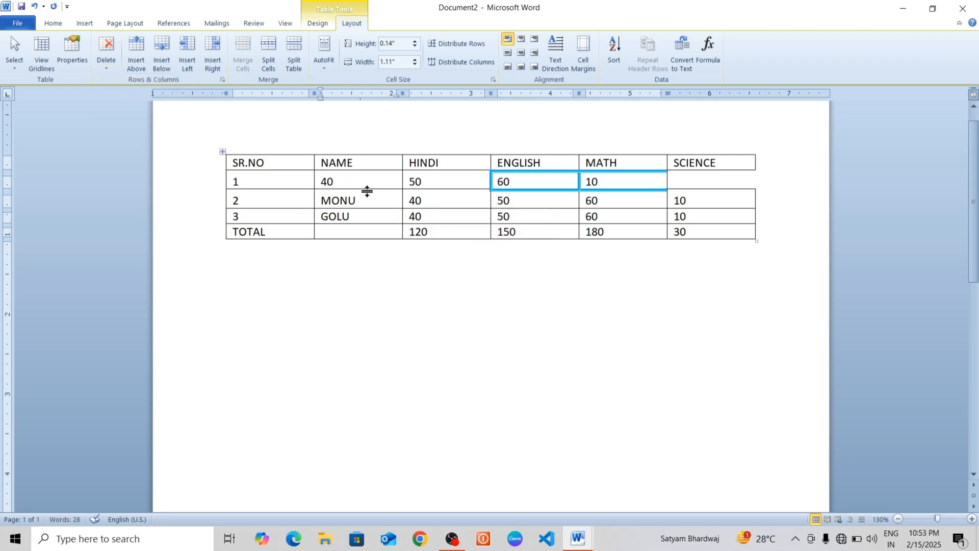
key("ctrl+z")
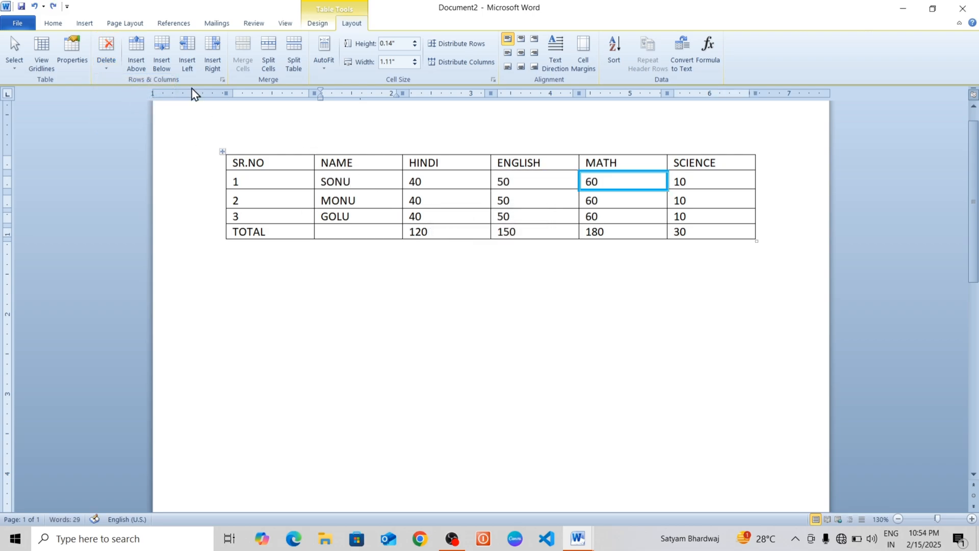
Delete the entire NAME column from the marks table, and undo the deletion
left_click(115, 67)
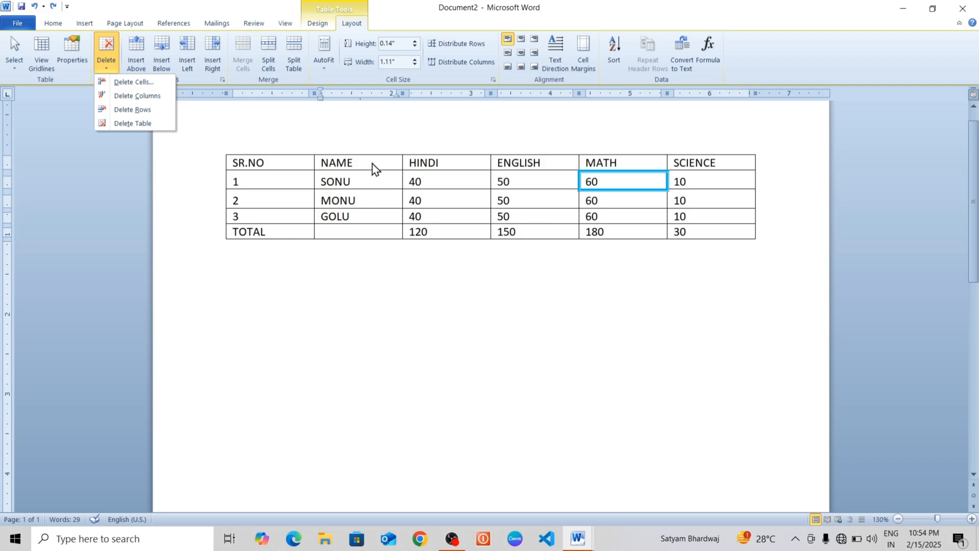
left_click(144, 98)
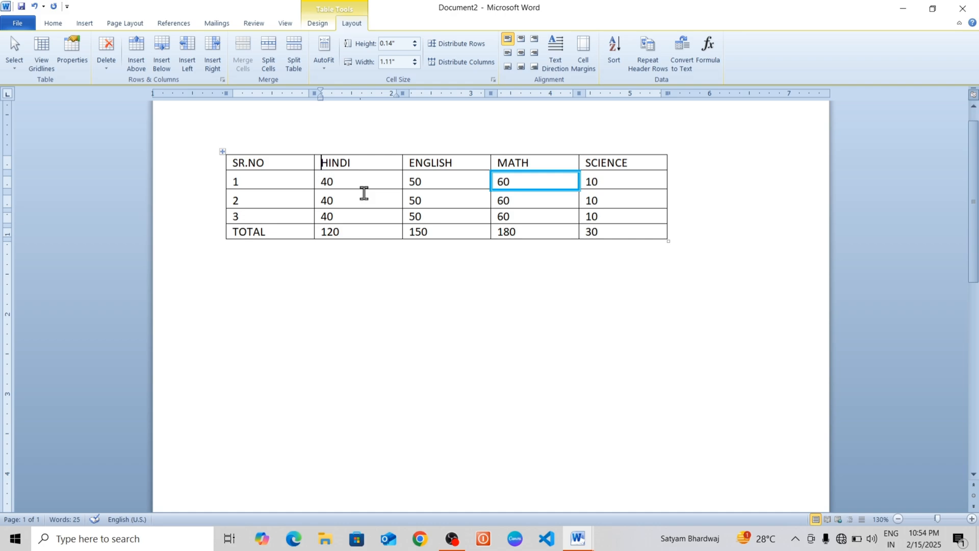
key("ctrl+z")
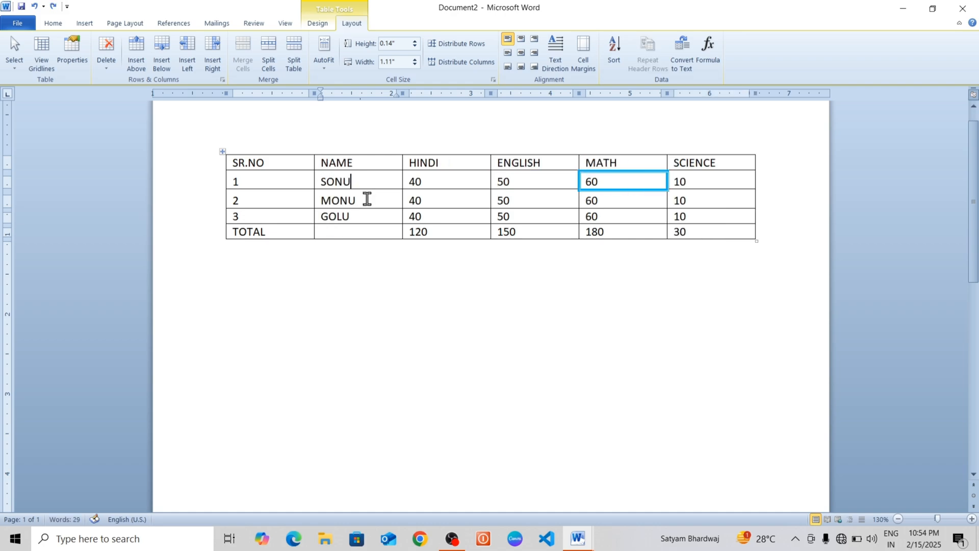
Delete the TOTAL row from the marks table, and undo the deletion
left_click(108, 64)
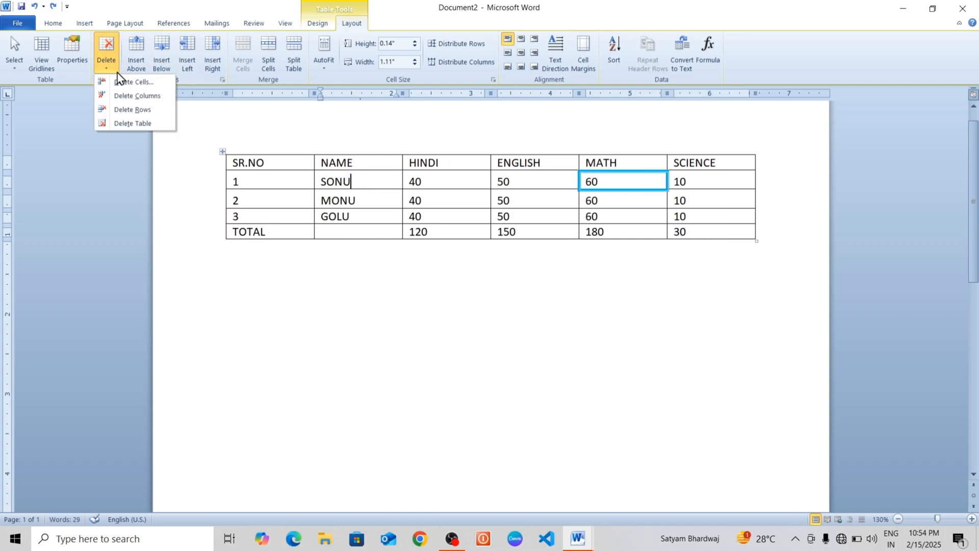
left_click(386, 207)
left_click(445, 232)
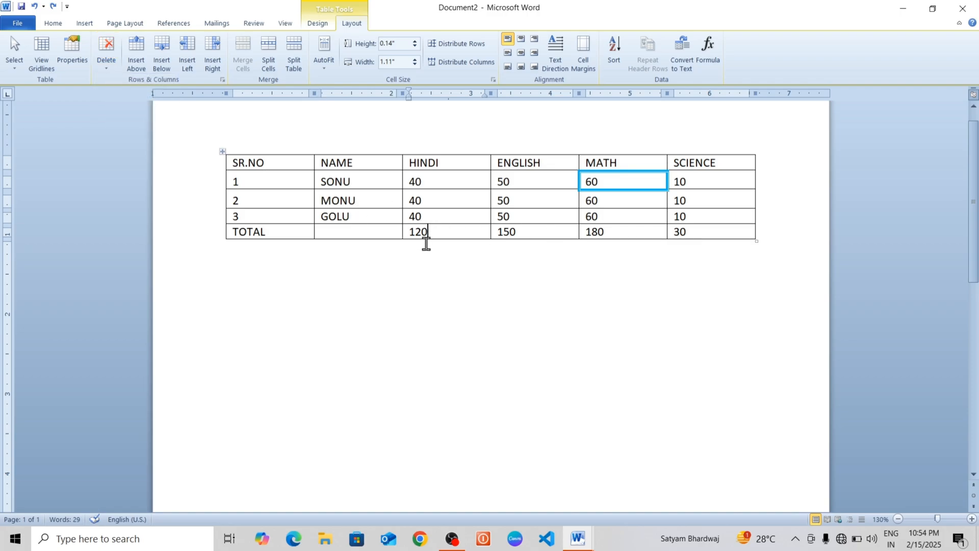
left_click(108, 65)
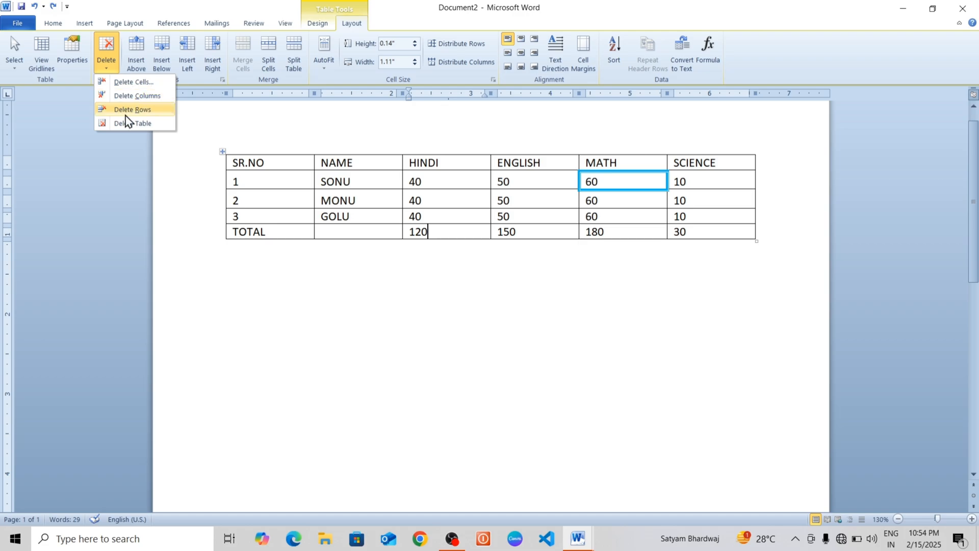
left_click(126, 110)
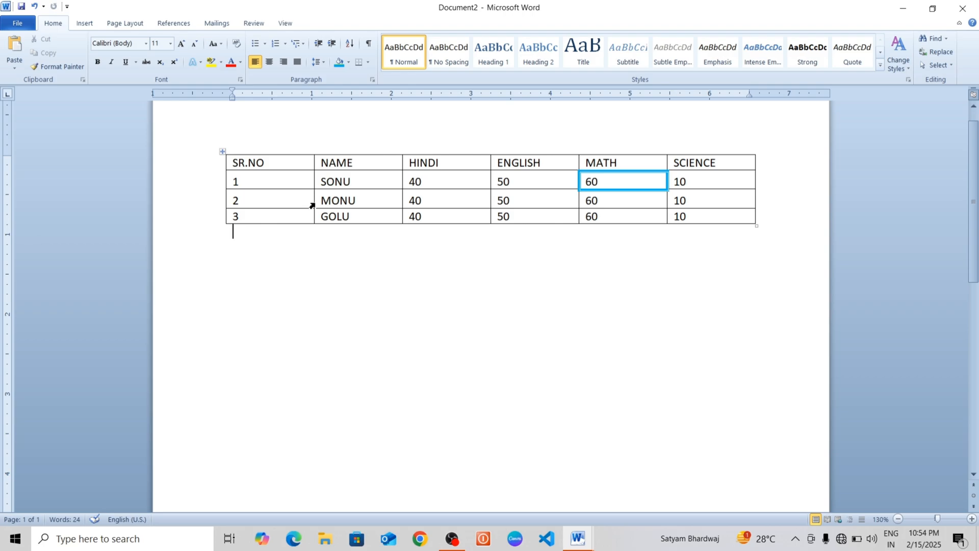
key("ctrl+z")
Delete the entire marks table from the document, and undo the deletion
left_click(282, 197)
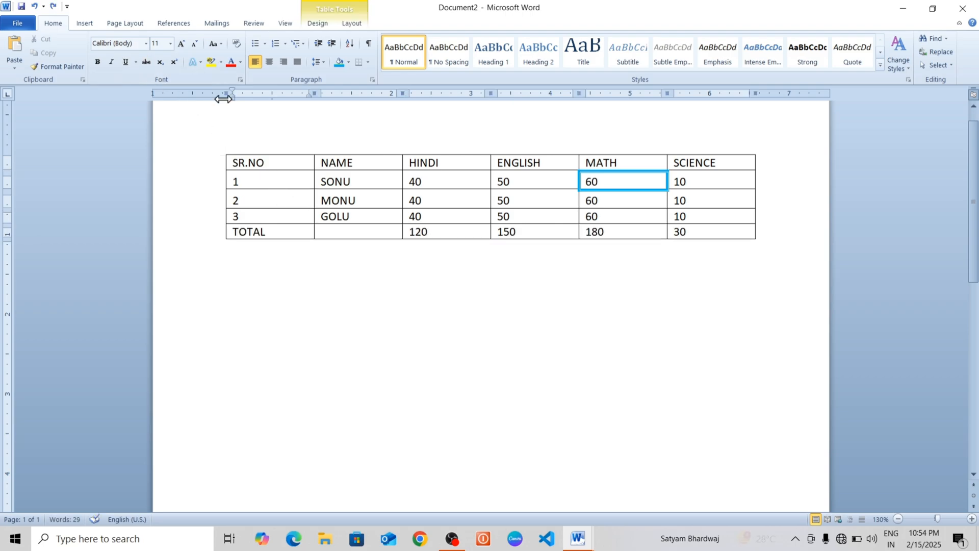
left_click(352, 23)
left_click(110, 65)
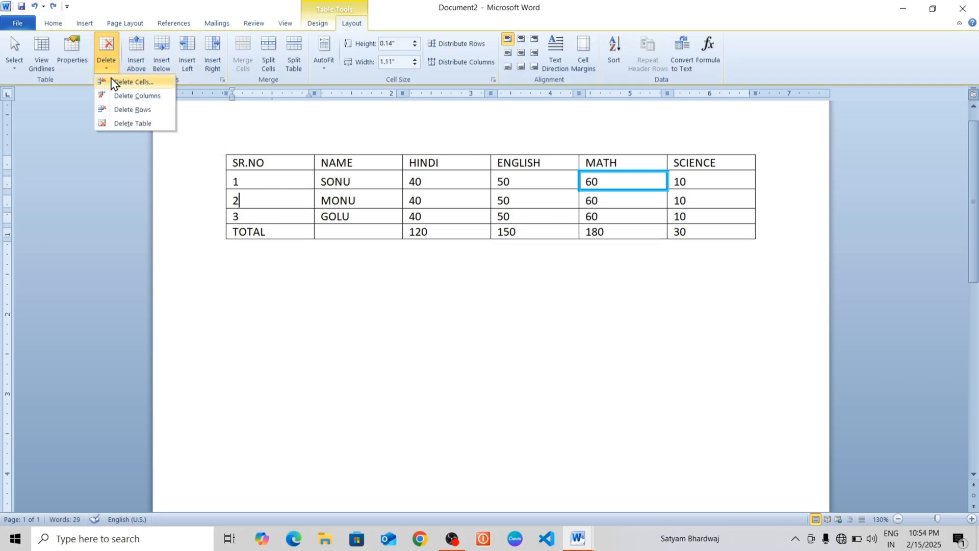
left_click(133, 123)
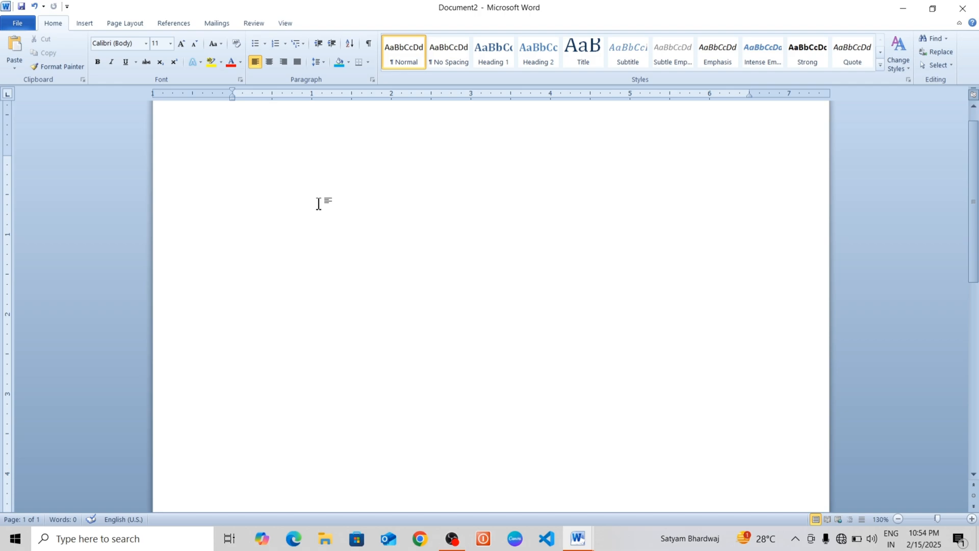
key("ctrl+z")
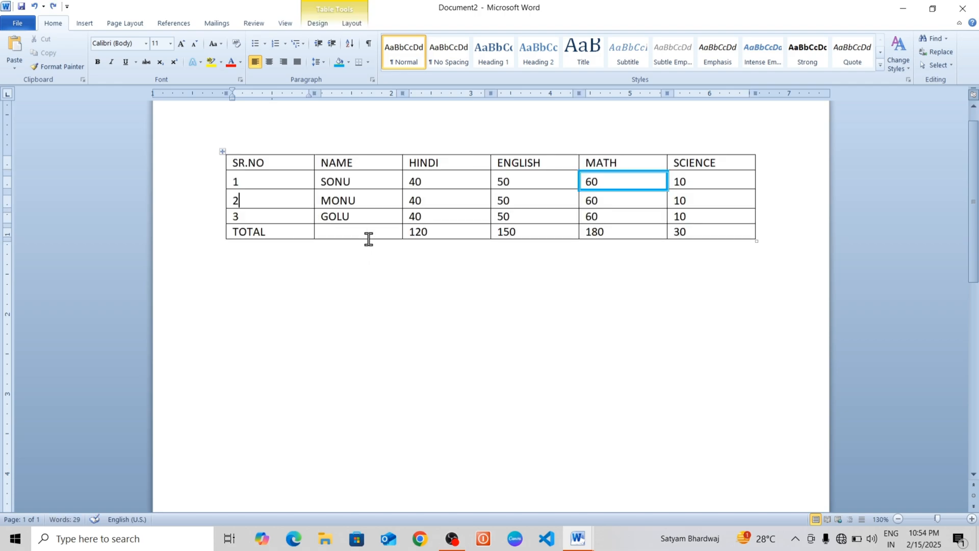
Insert a blank row above the row with serial number 1 in the marks table
left_click(367, 236)
left_click(362, 23)
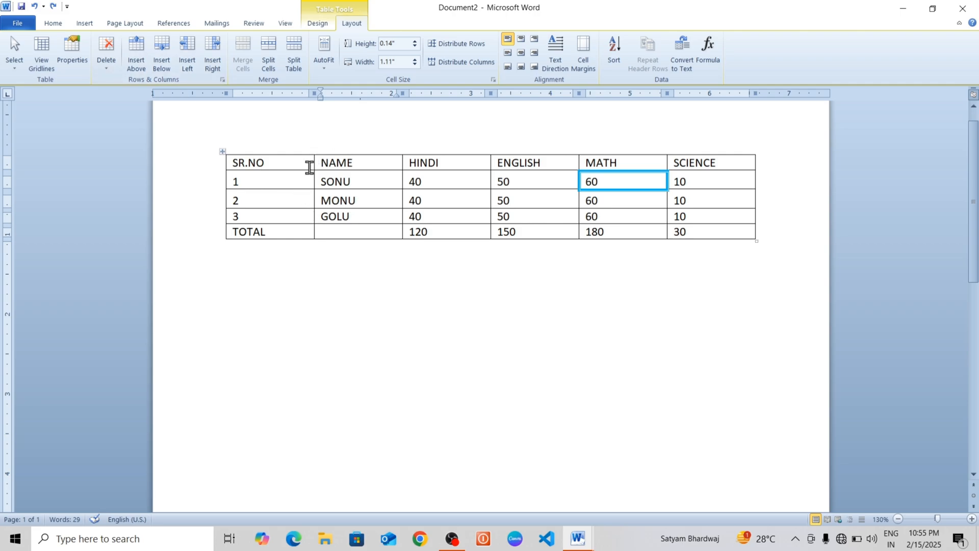
left_click(281, 182)
left_click(136, 47)
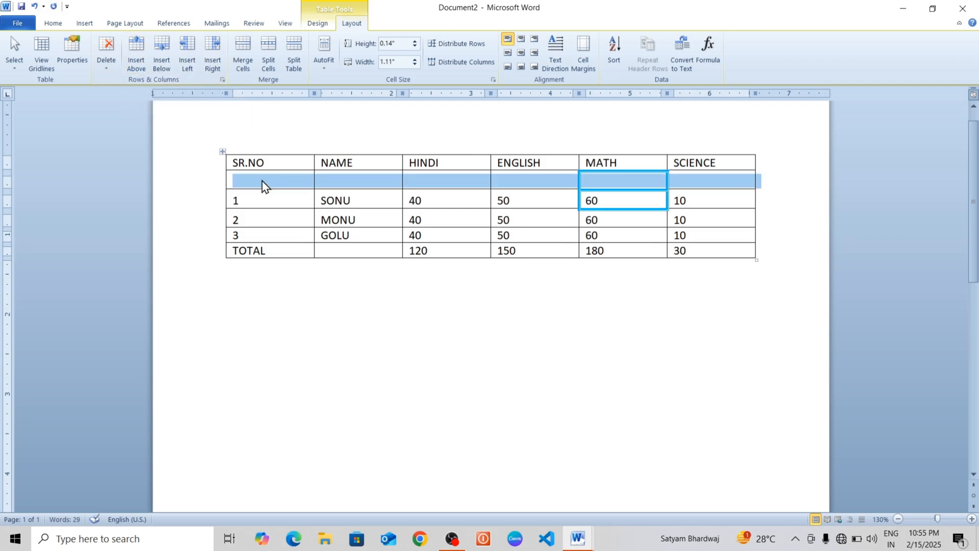
Insert a blank row below the TOTAL row in the marks table
left_click(274, 199)
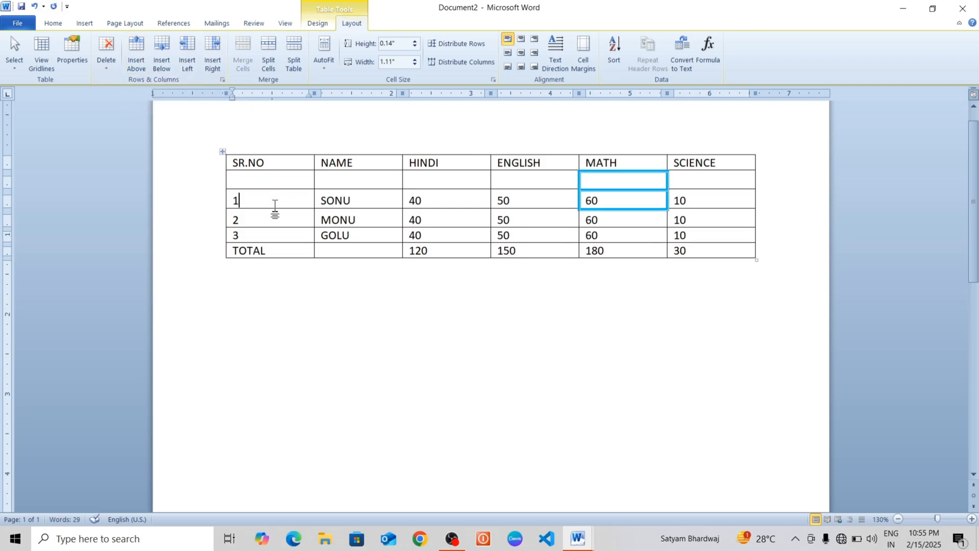
left_click(280, 248)
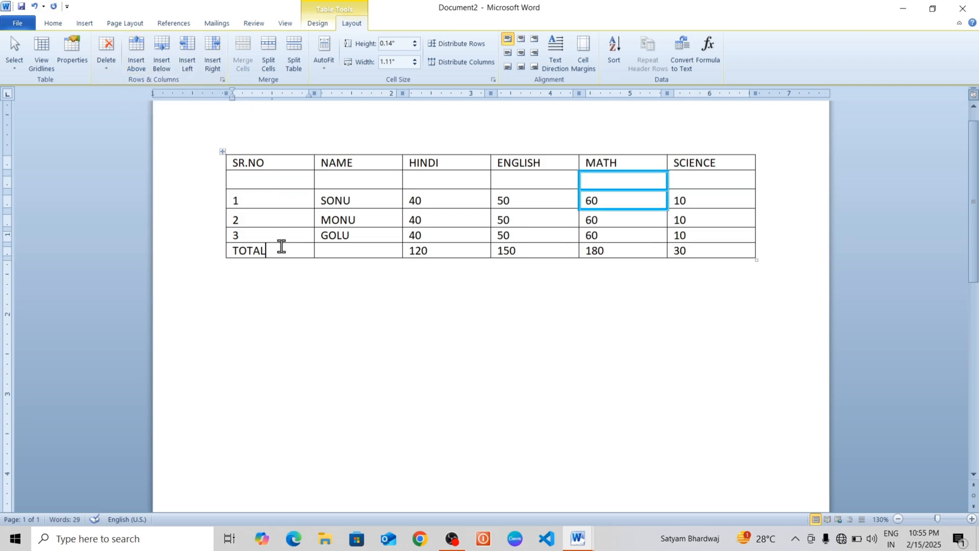
left_click(161, 55)
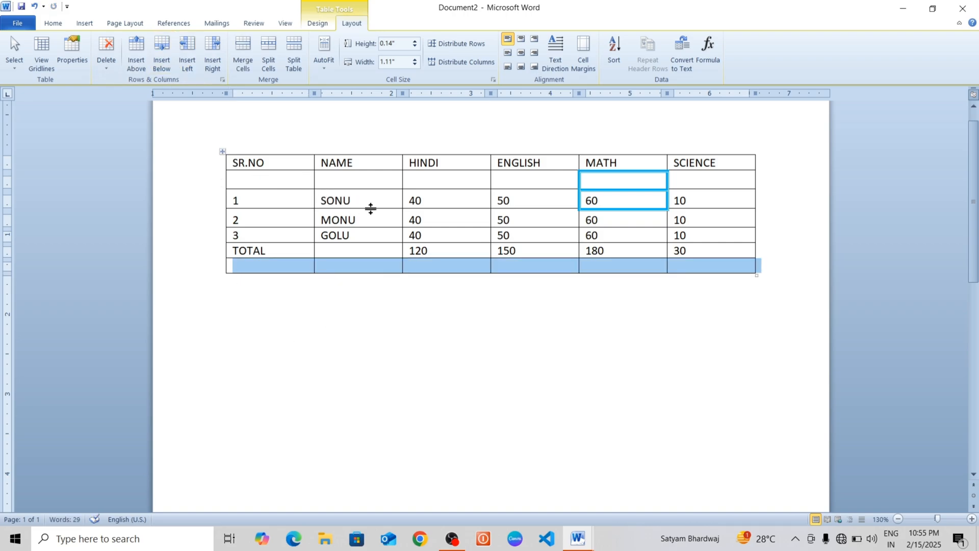
Insert a blank column to the left of HINDI and another to the right of SCIENCE in the marks table
left_click(411, 200)
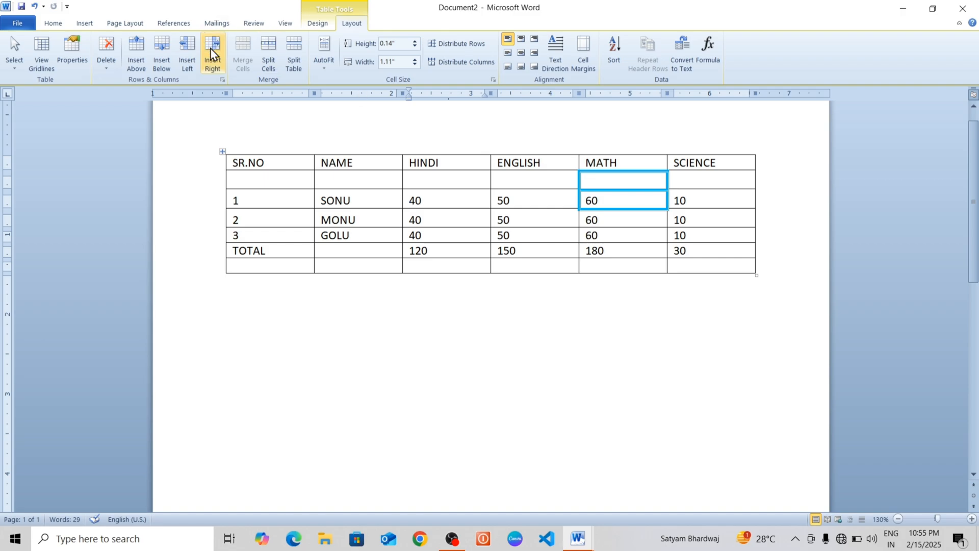
left_click(188, 55)
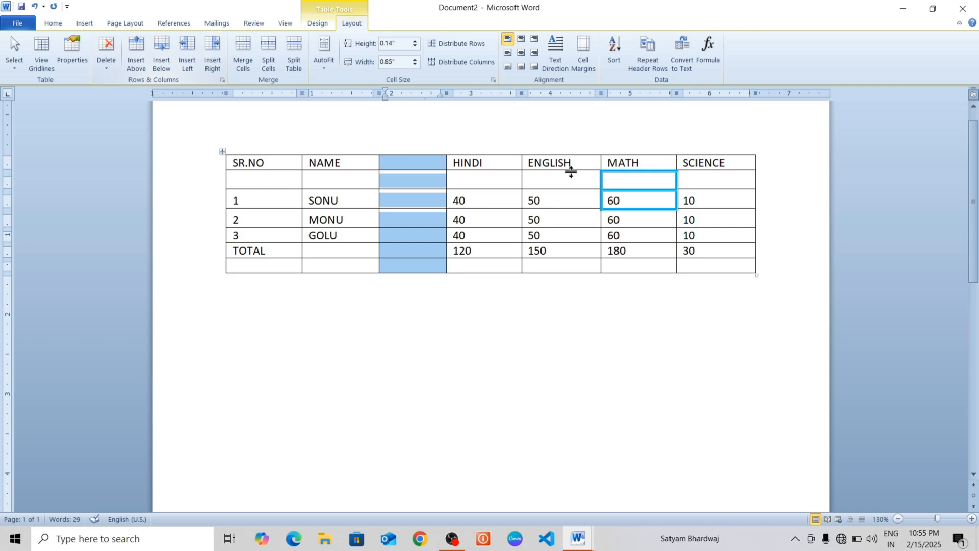
left_click(706, 199)
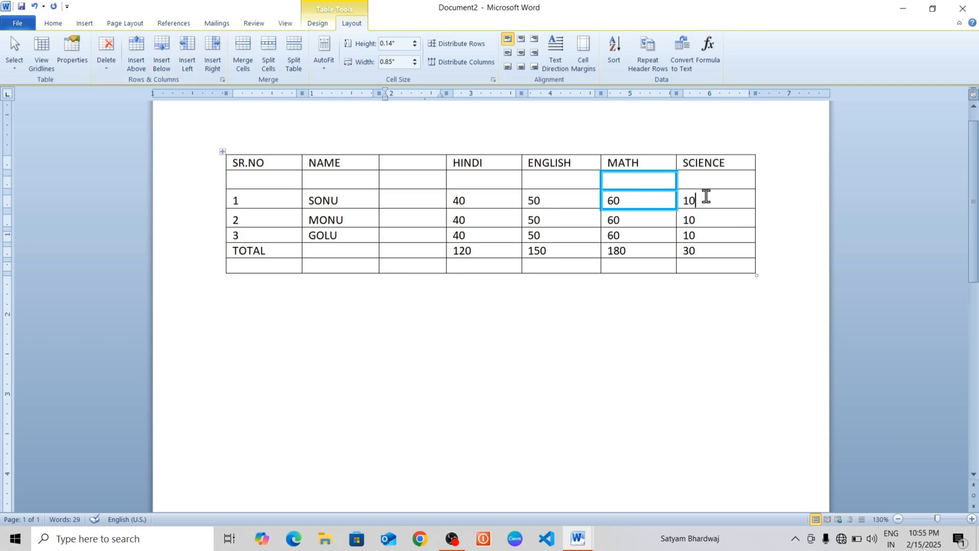
left_click(213, 57)
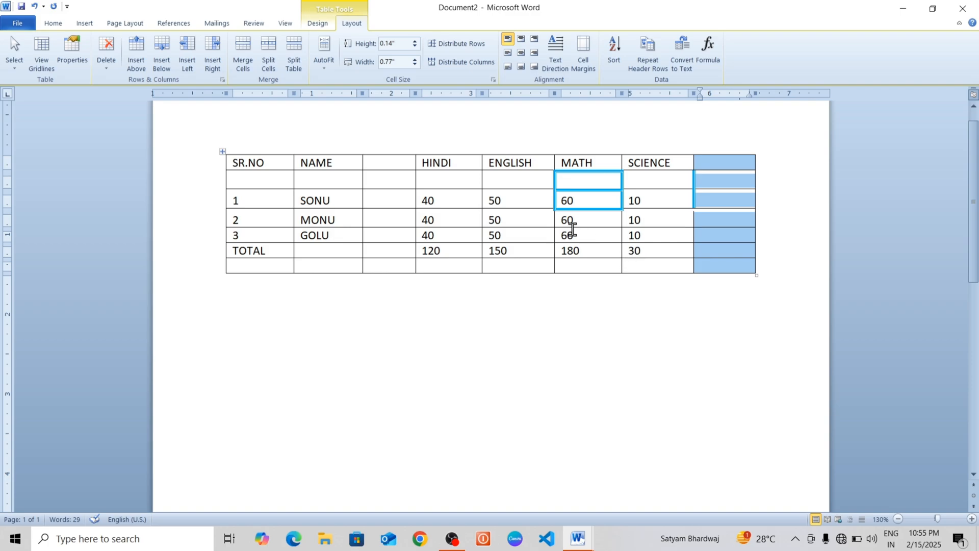
Undo the insertion of both blank columns and both blank rows in the marks table
key("ctrl+z")
key("ctrl+z")
key("ctrl+z")
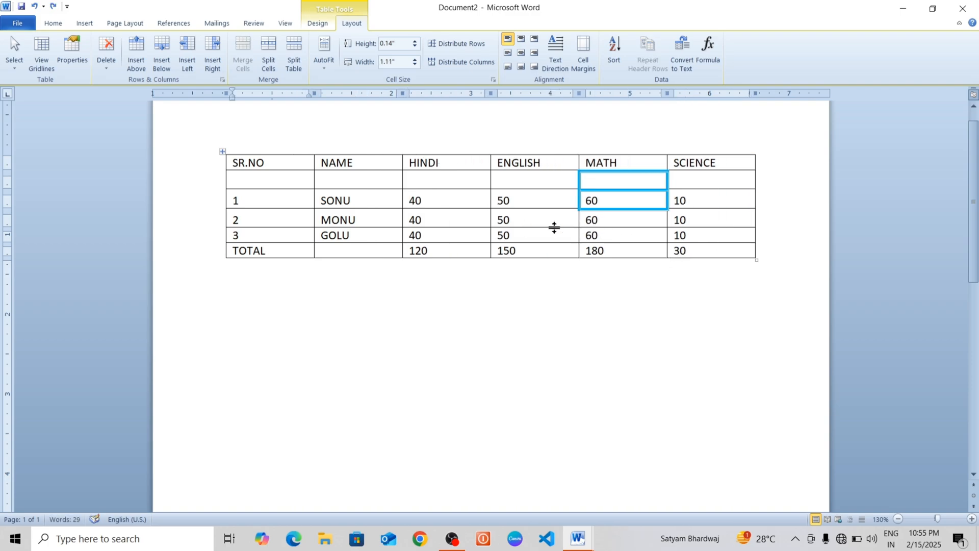
key("ctrl+z")
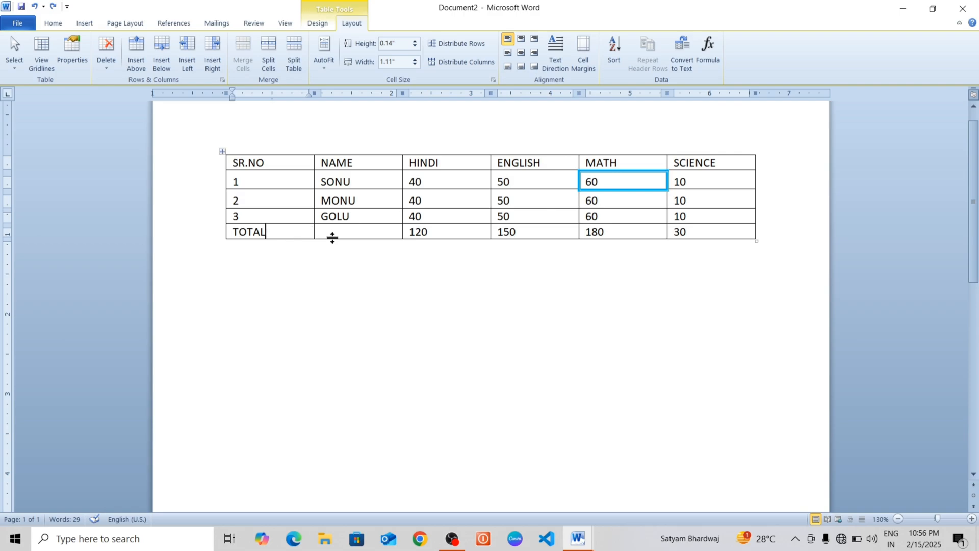
Merge the TOTAL cell with the empty NAME cell beside it in the last row of the marks table
left_click(348, 232)
left_click_drag(280, 231, 332, 230)
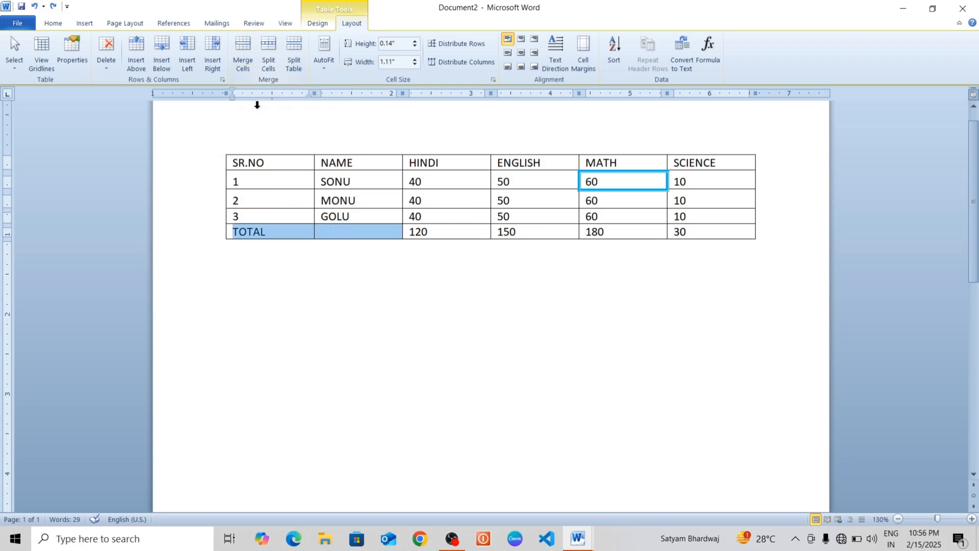
left_click(242, 47)
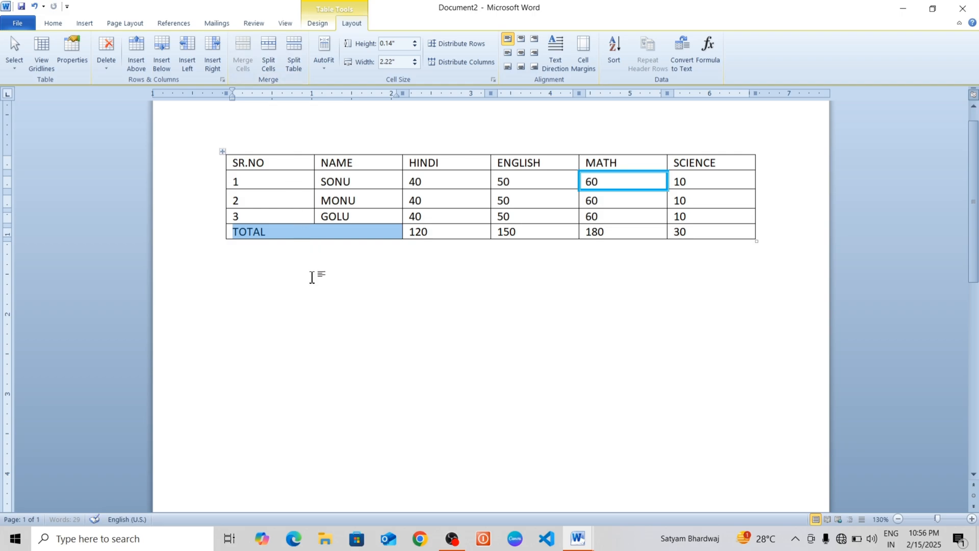
left_click(305, 231)
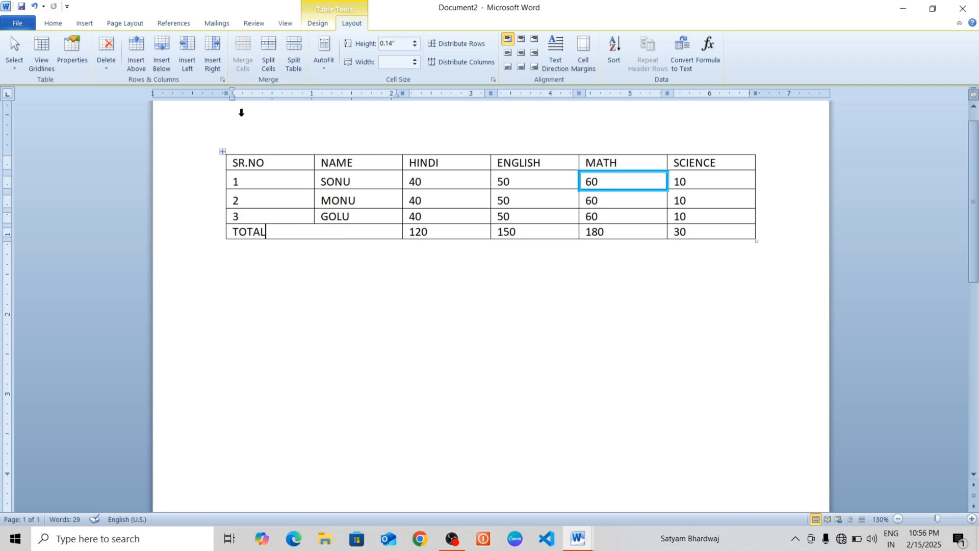
Insert a row below the TOTAL row and split its wide first cell into 2 columns and 2 rows
left_click(167, 63)
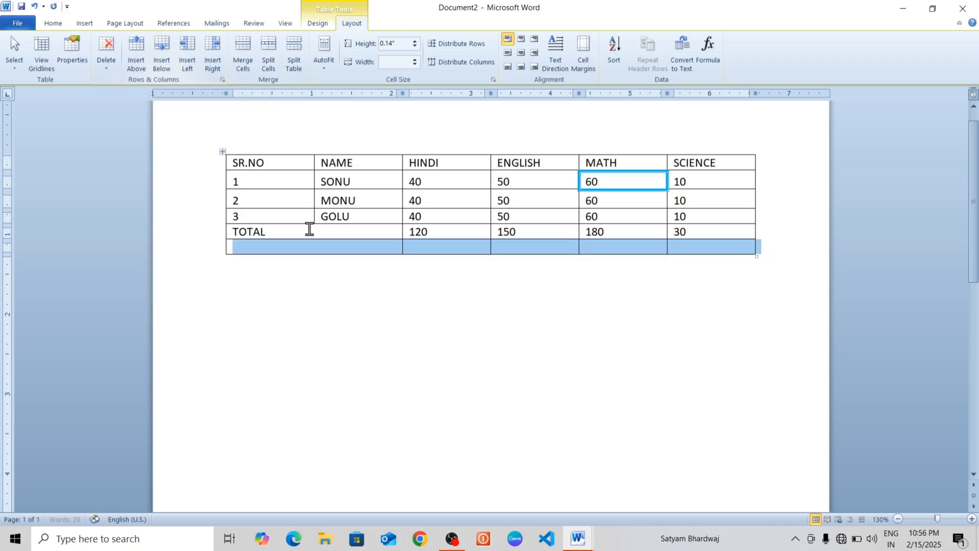
left_click(319, 254)
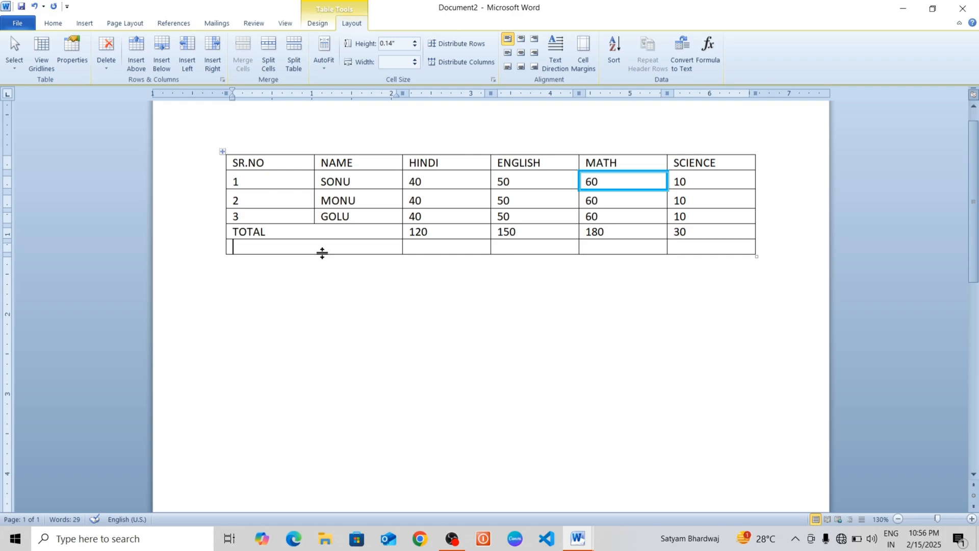
left_click(268, 56)
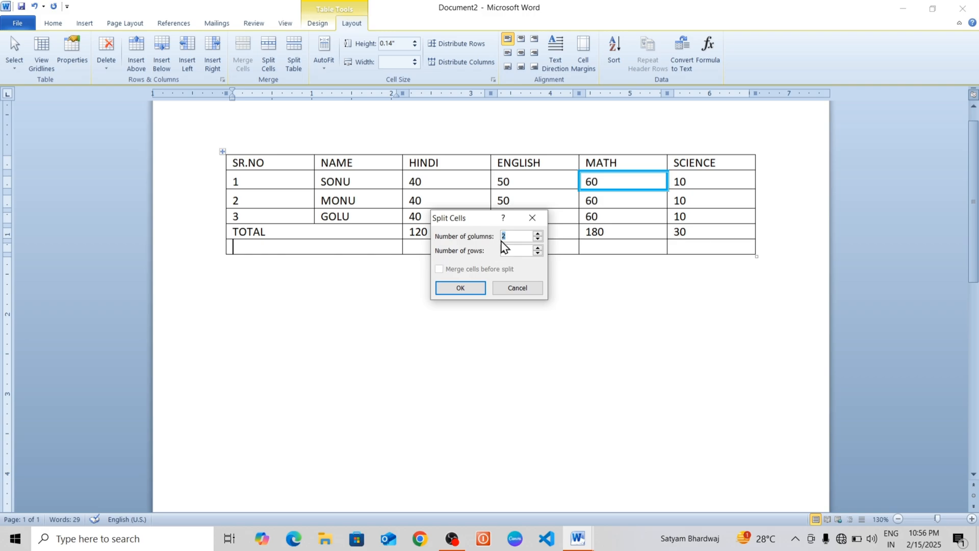
left_click_drag(507, 251, 487, 253)
left_click(478, 291)
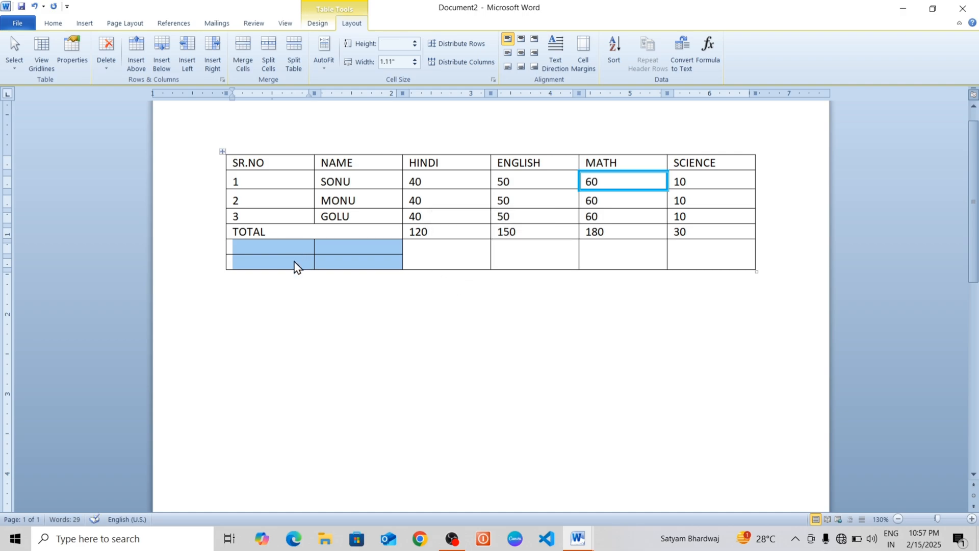
Undo the cell split and the insertion of the row below TOTAL
left_click(346, 252)
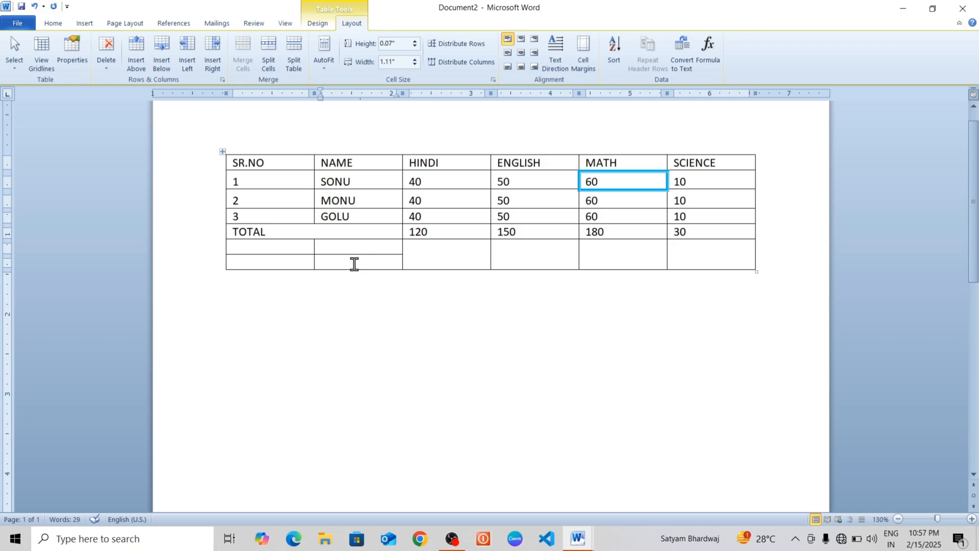
left_click(435, 251)
key("ctrl+z")
key("ctrl+z")
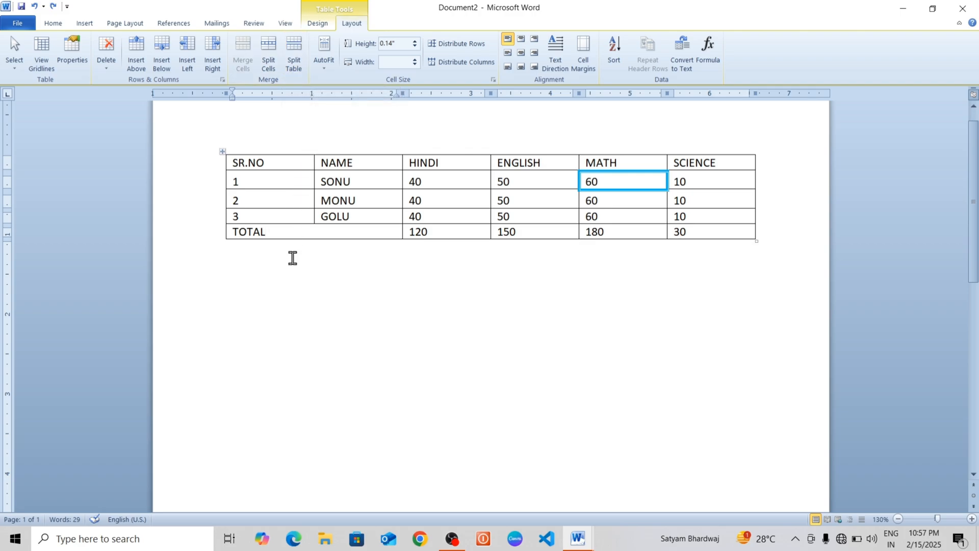
Split the table above the row numbered 2, and join the two parts again by removing the gap
left_click(248, 199)
left_click(294, 54)
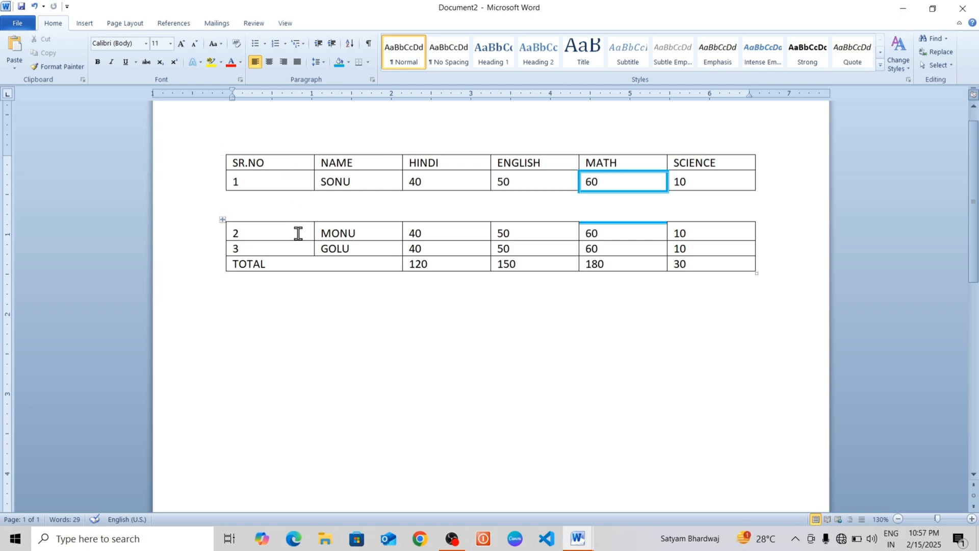
key("Delete")
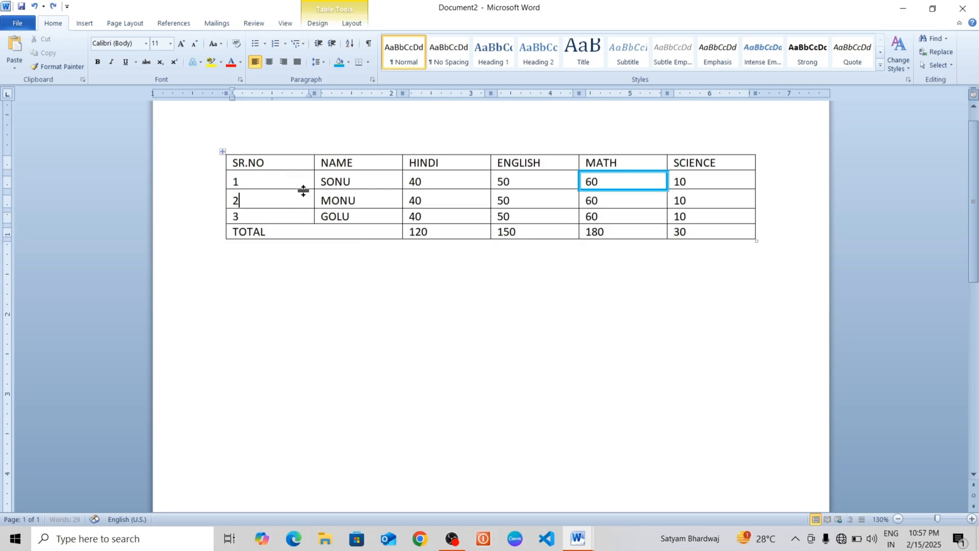
left_click(294, 227)
Look at the table's AutoFit options and the AutoFit behavior choices for inserting a new table, without applying any
left_click(352, 23)
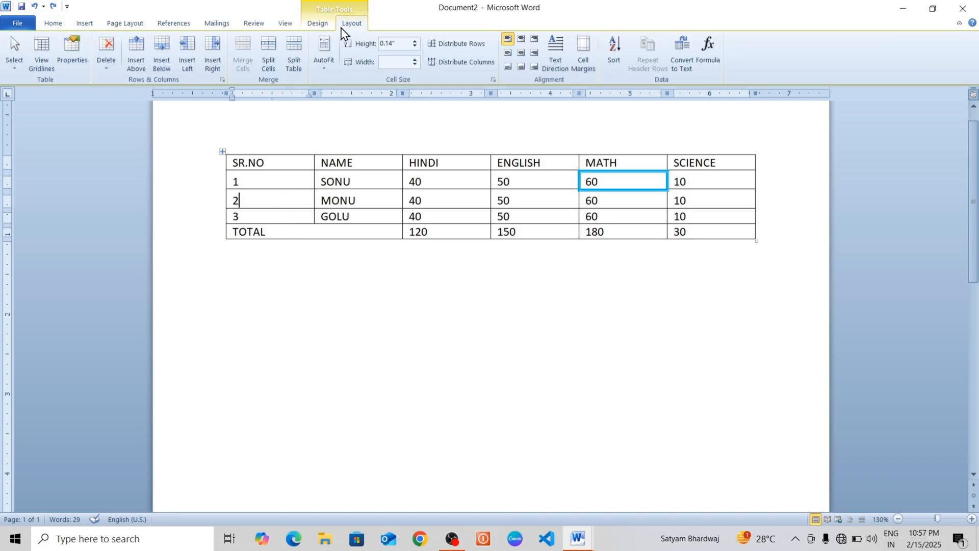
left_click(329, 69)
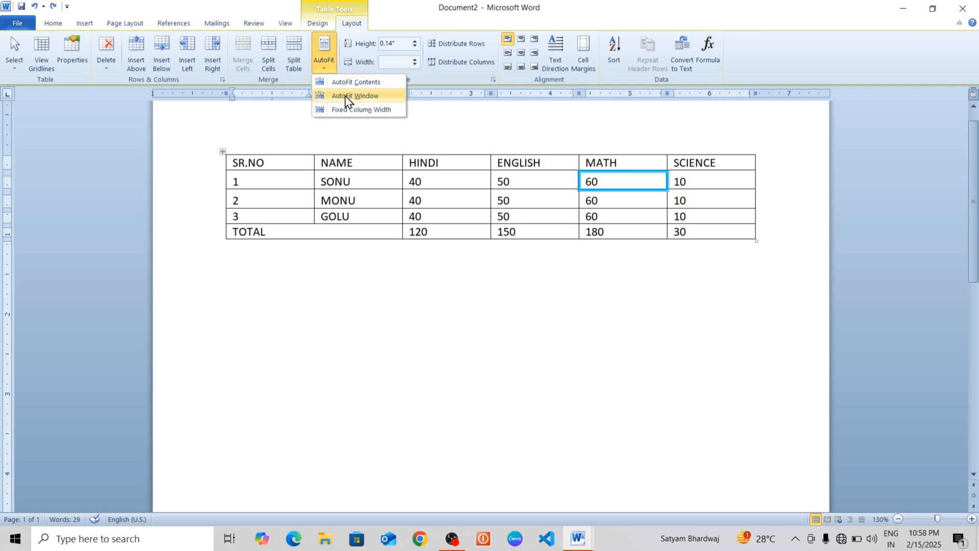
left_click(300, 139)
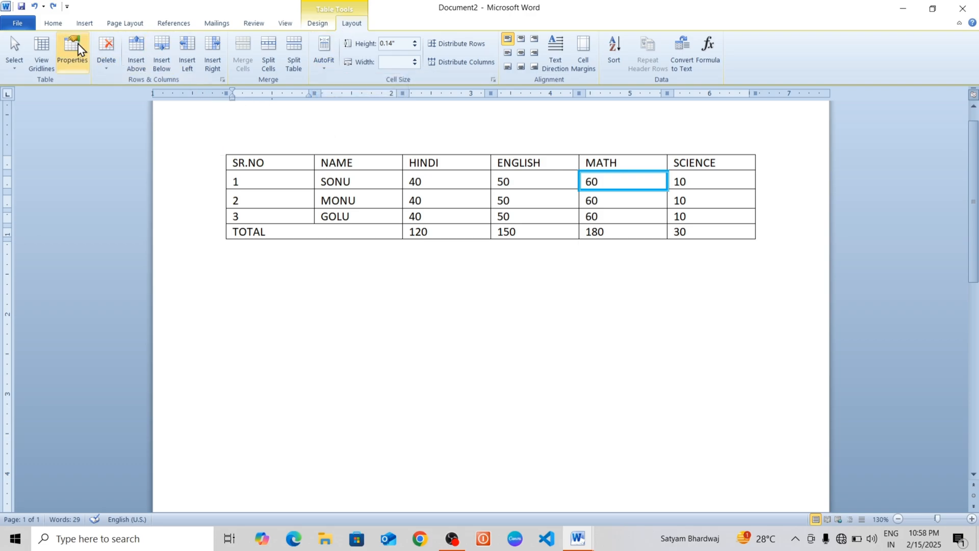
left_click(85, 24)
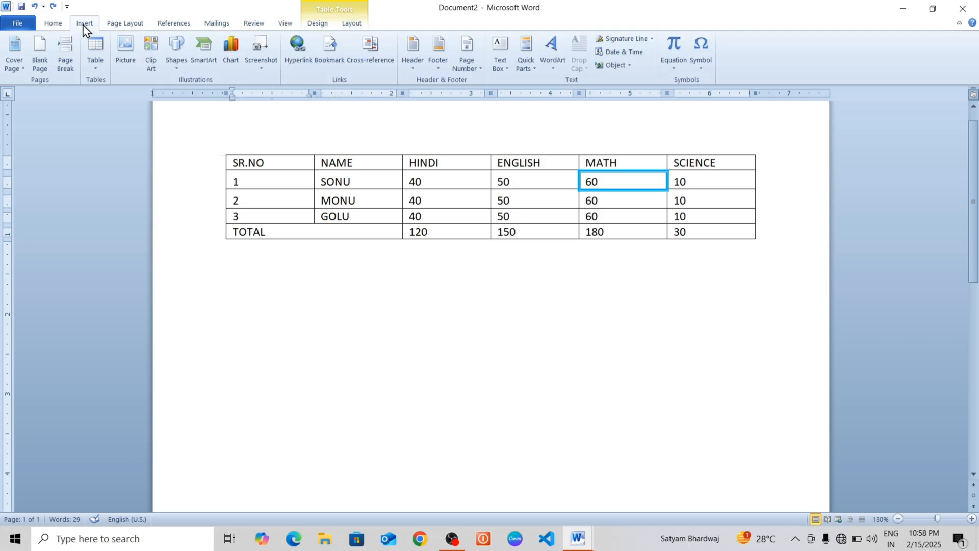
left_click(95, 62)
left_click(120, 211)
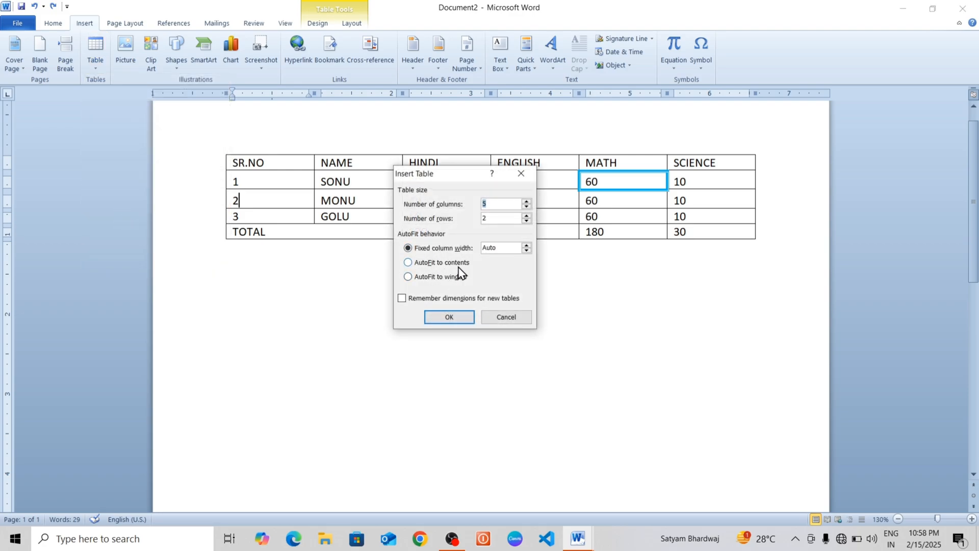
left_click(526, 173)
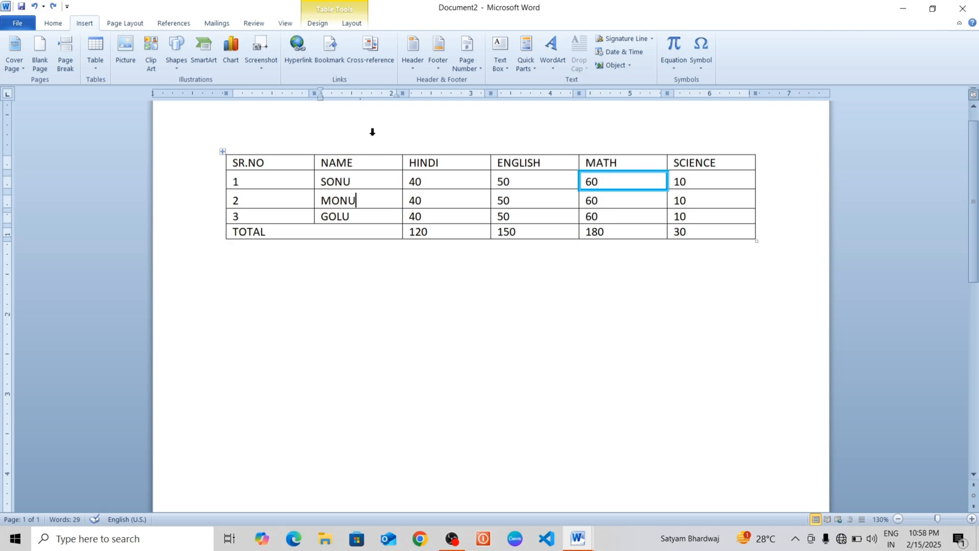
Set the header row's height to 1.2 inches and the SR.NO column's width to 1.8 inches
left_click(353, 24)
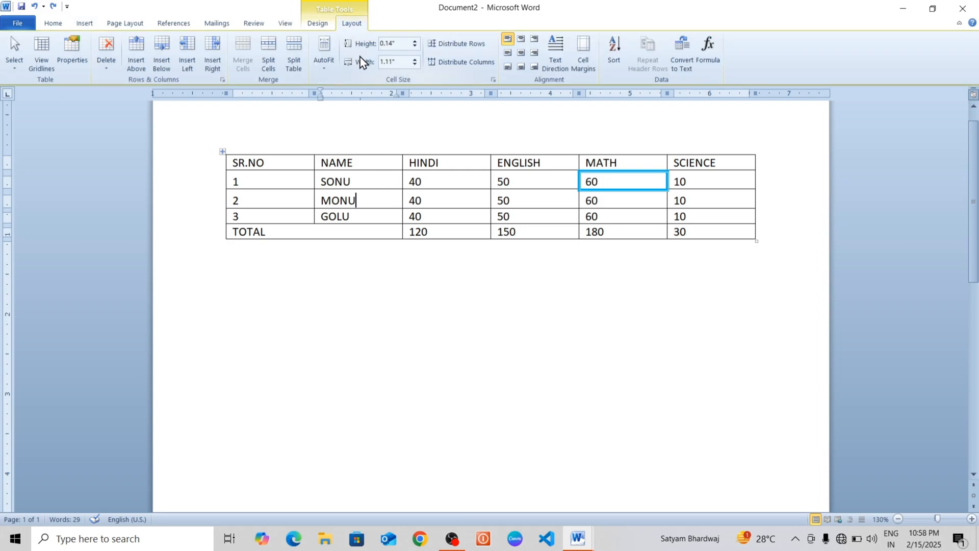
left_click(298, 162)
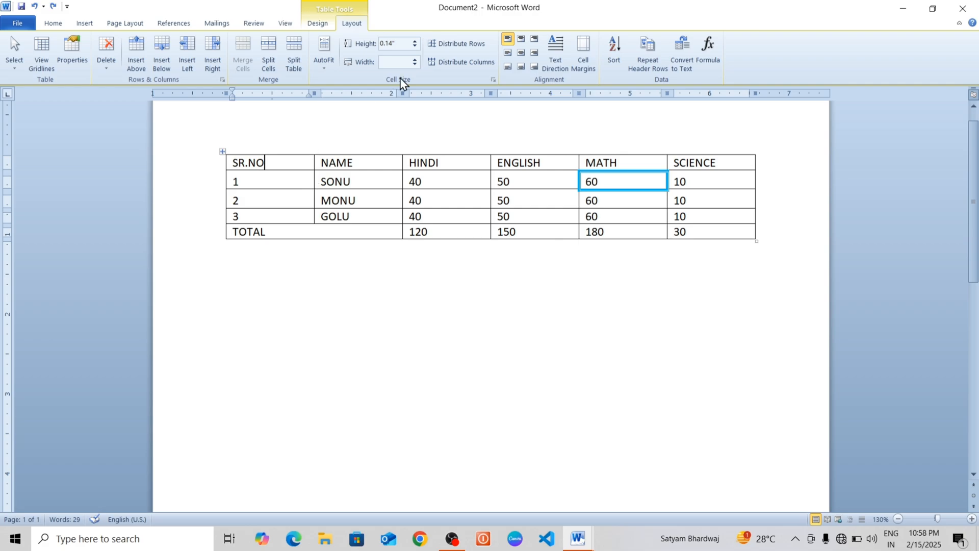
left_click_drag(418, 43, 417, 43)
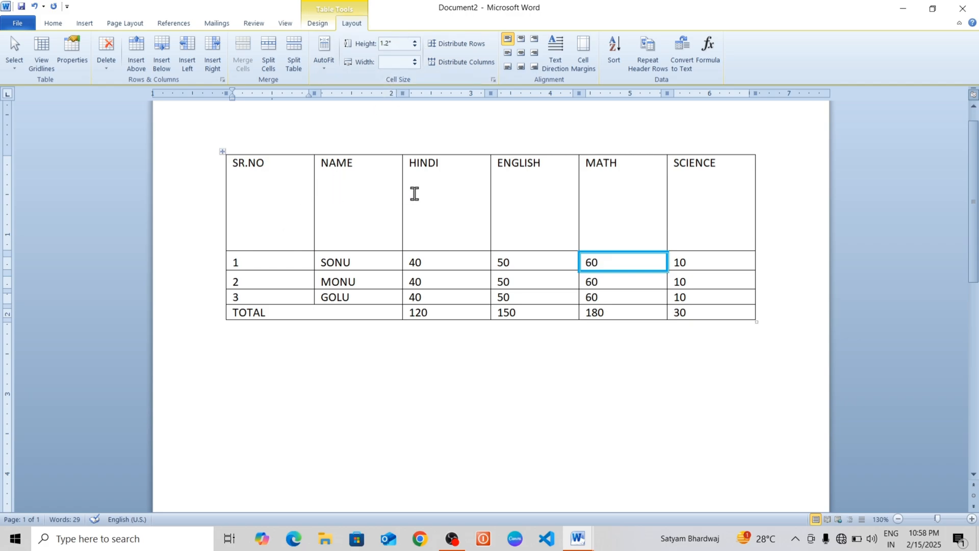
left_click(288, 264)
left_click(281, 185)
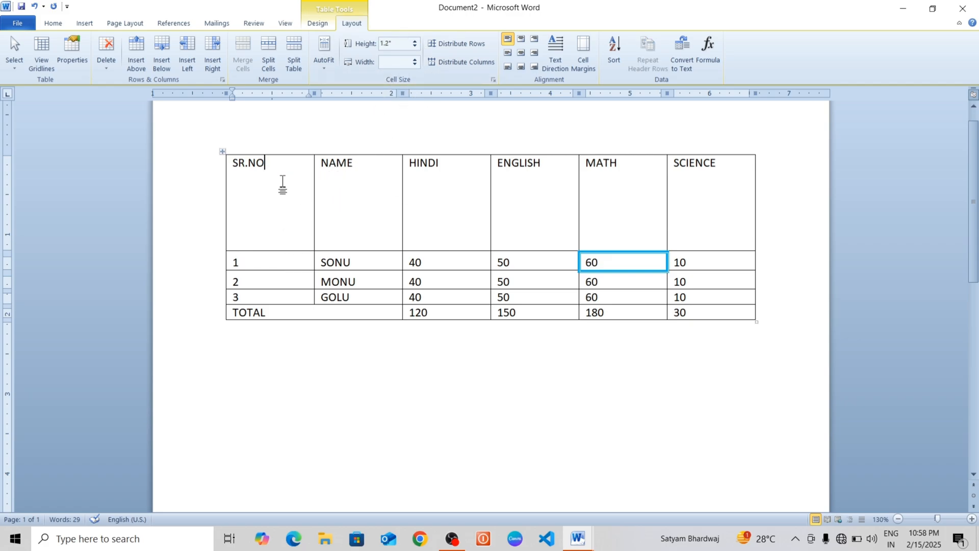
left_click(417, 64)
left_click_drag(416, 59, 415, 60)
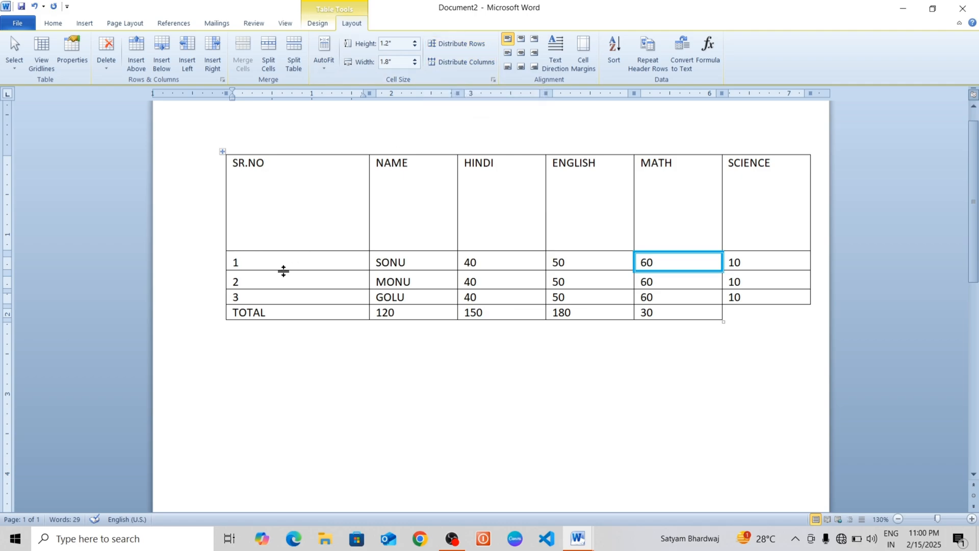
Make the rows numbered 1 and 2 taller, and distribute the table's rows and columns evenly
left_click_drag(283, 271, 282, 328)
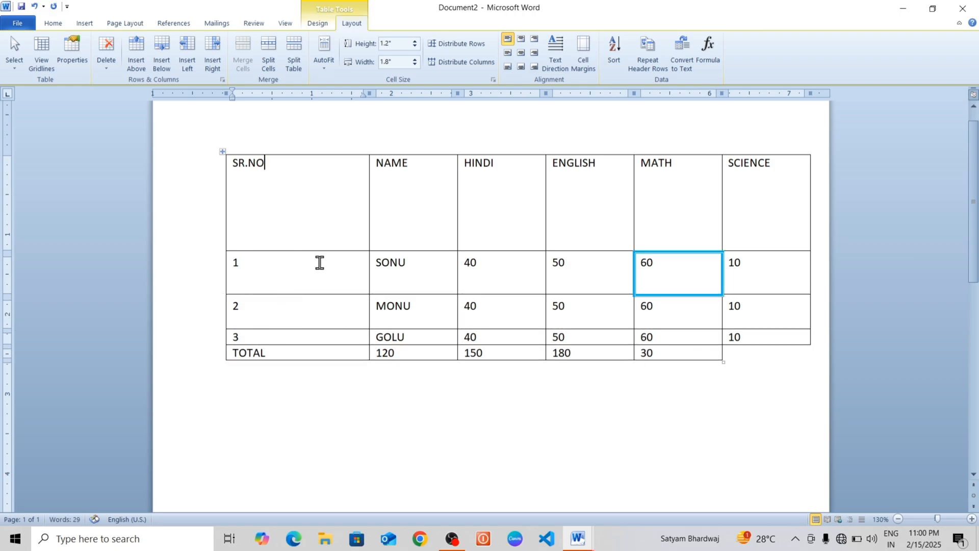
left_click(462, 46)
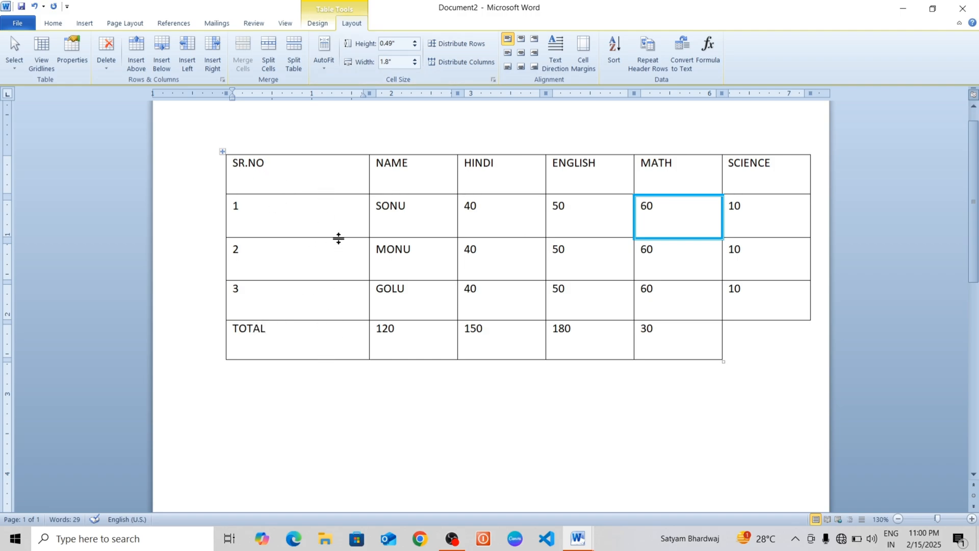
left_click(470, 67)
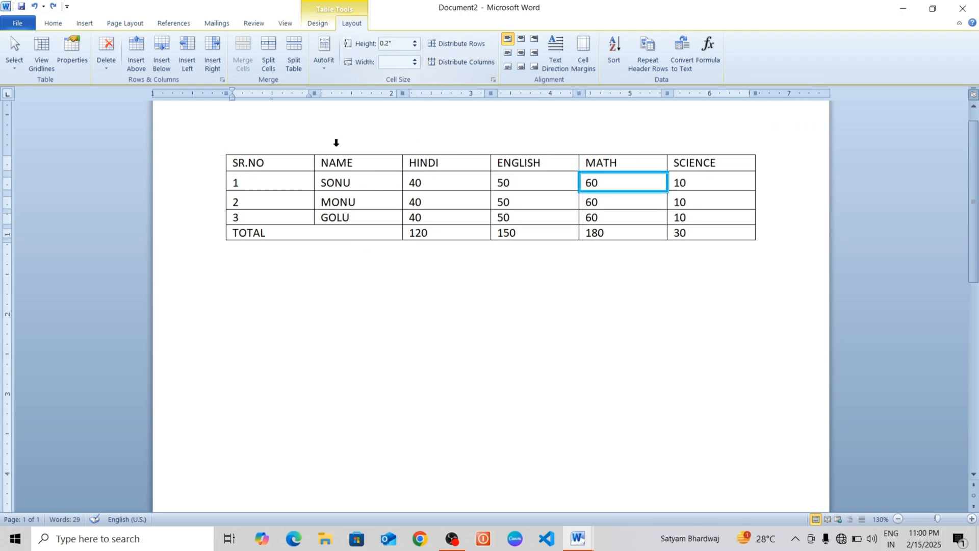
Narrow the SR.NO column, move the right borders of the NAME and HINDI columns outward, and distribute all columns evenly
left_click_drag(314, 163, 287, 163)
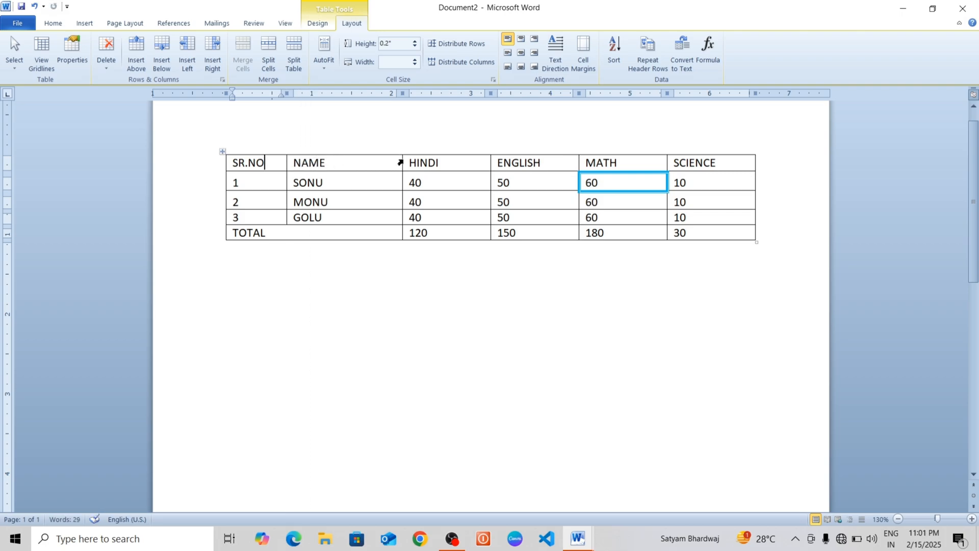
left_click_drag(402, 161, 436, 162)
left_click(489, 164)
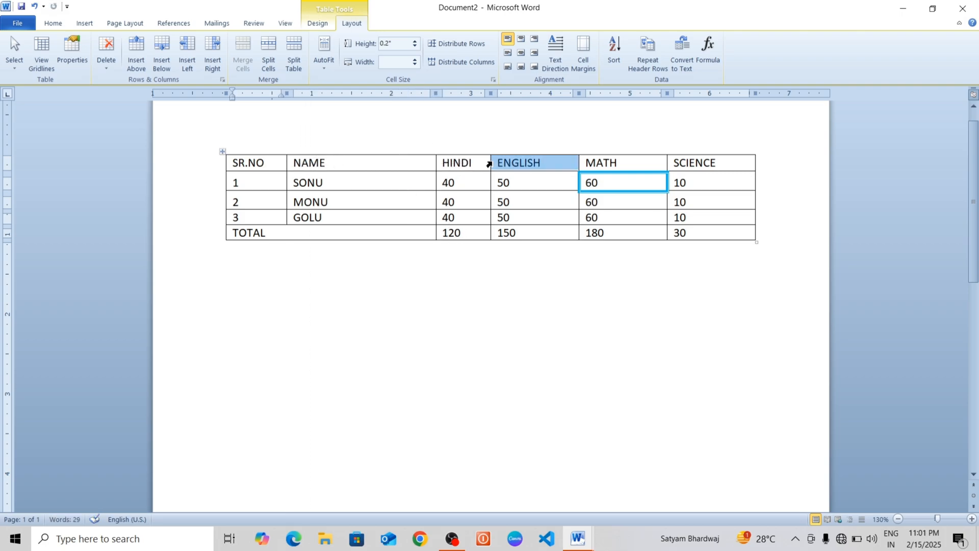
left_click(489, 163)
left_click_drag(491, 164, 516, 163)
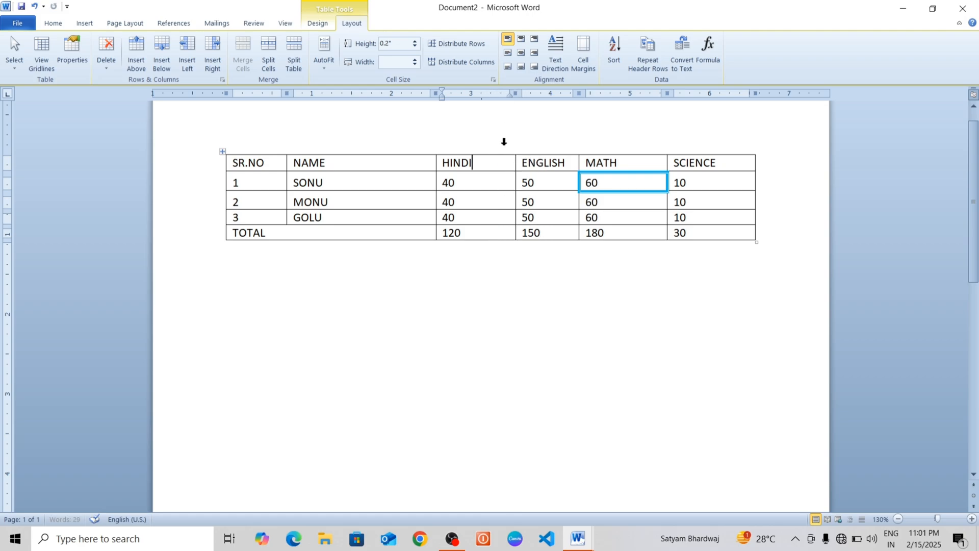
left_click(473, 65)
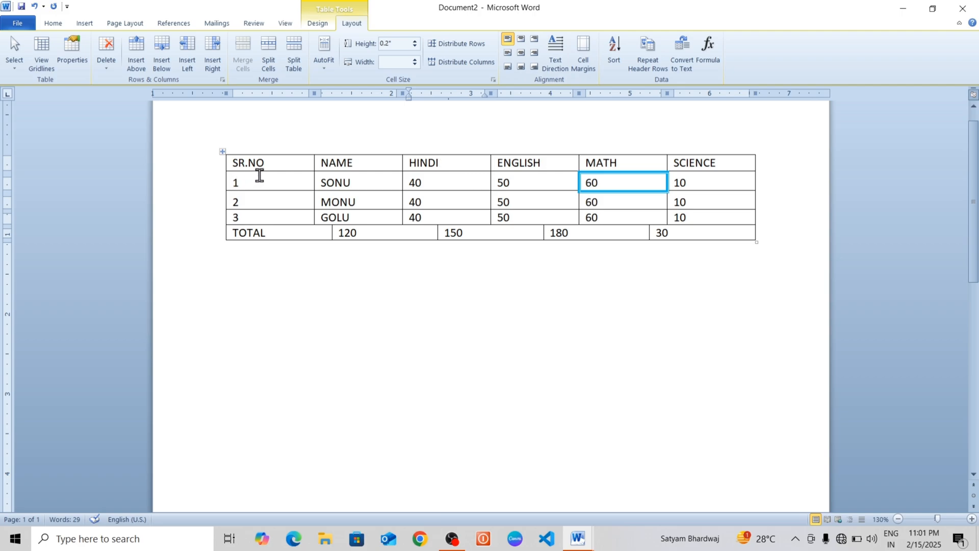
Increase the header row's height to about 0.87 inches and center SR.NO horizontally and vertically in its cell
left_click_drag(262, 172, 256, 225)
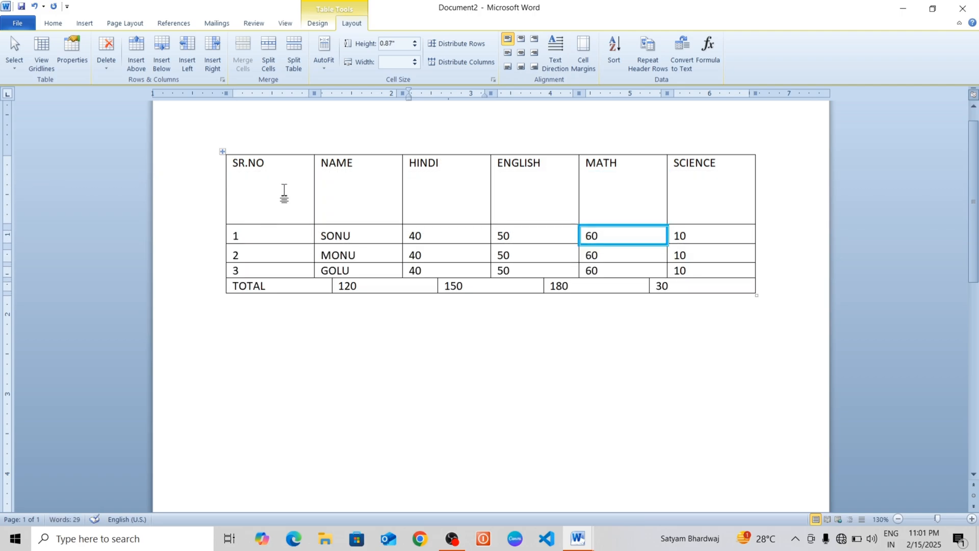
left_click(521, 45)
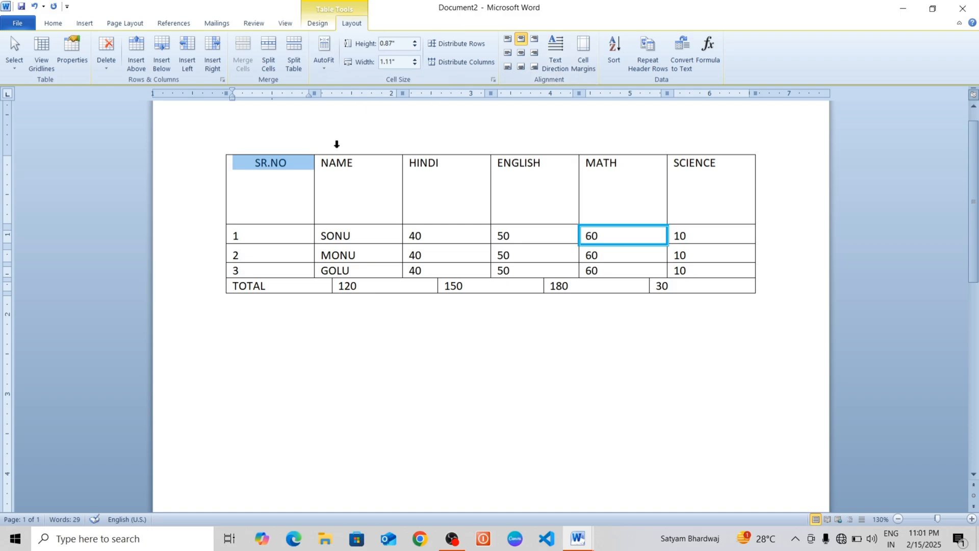
left_click(521, 53)
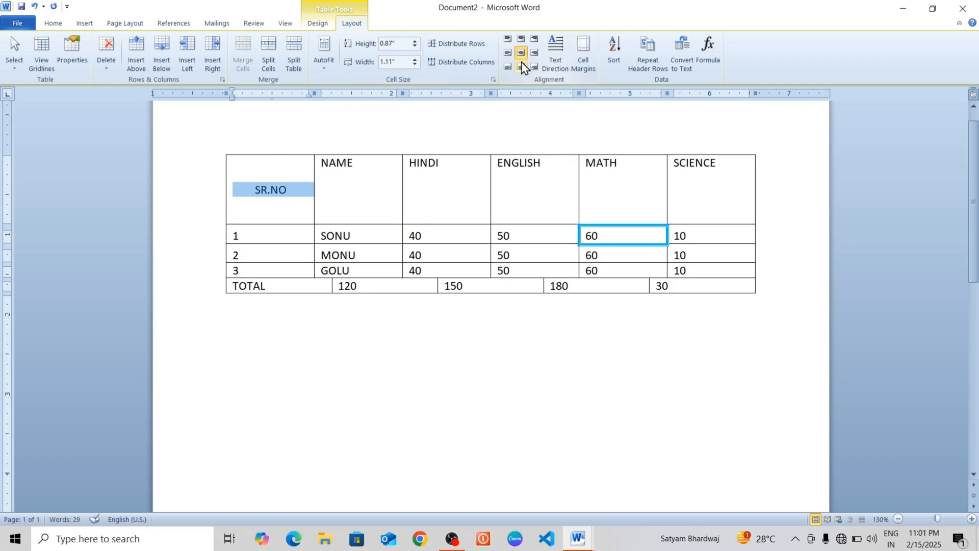
Try the bottom, left and right alignments on the SR.NO cell and return it to Align Center
left_click(521, 67)
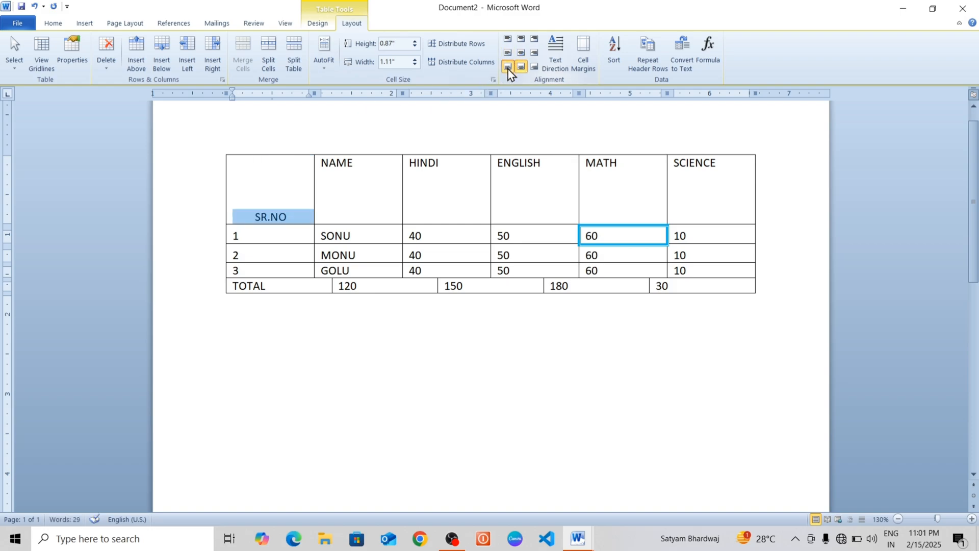
left_click(508, 66)
left_click(505, 55)
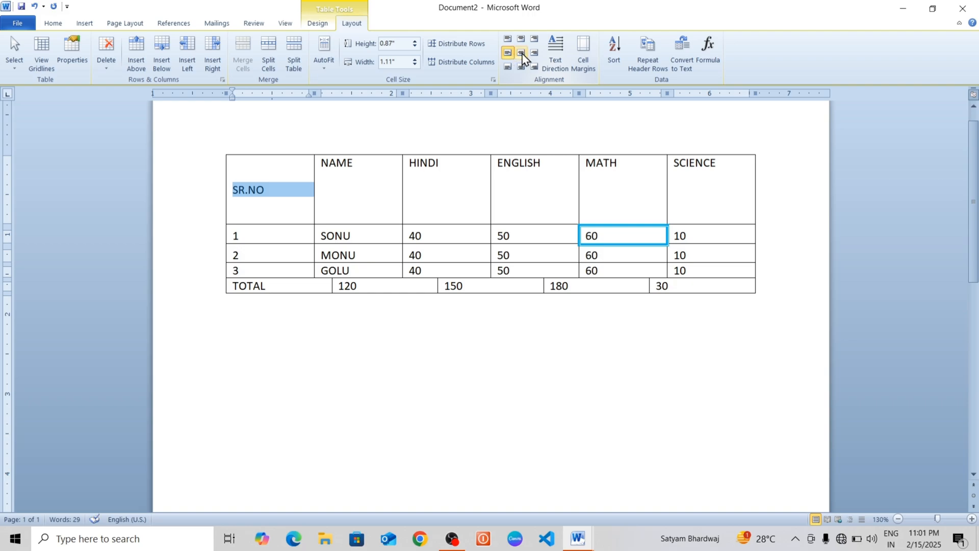
left_click(521, 53)
left_click(535, 53)
left_click(534, 39)
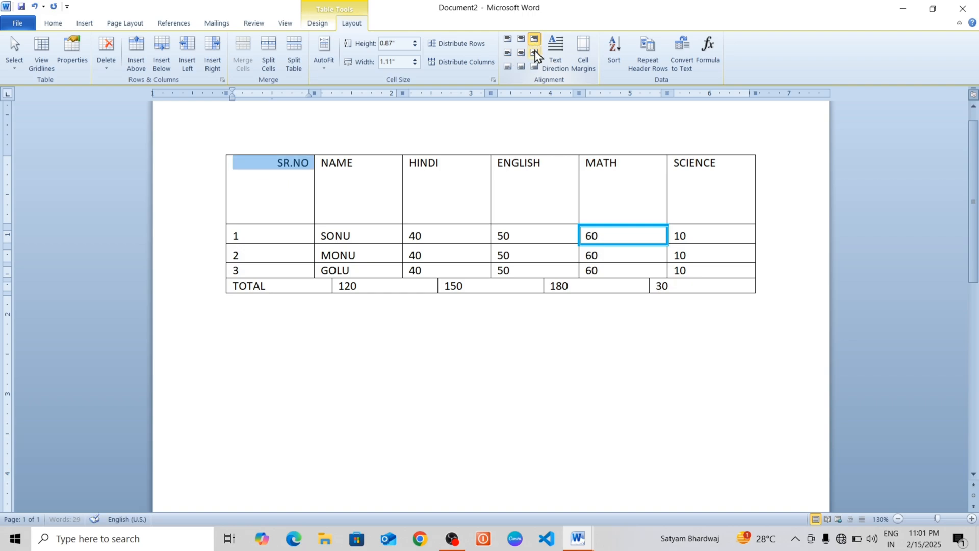
left_click(534, 67)
left_click(521, 39)
left_click(521, 53)
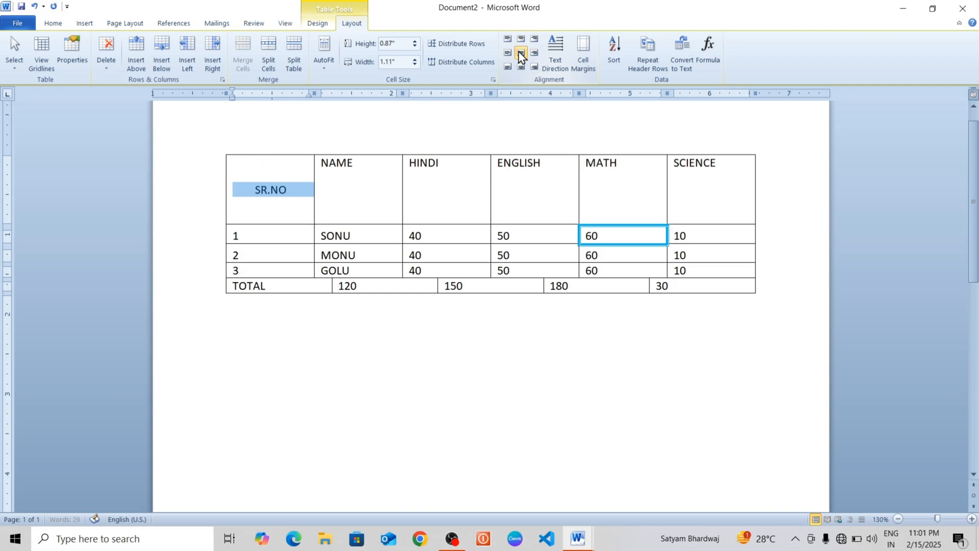
left_click(406, 189)
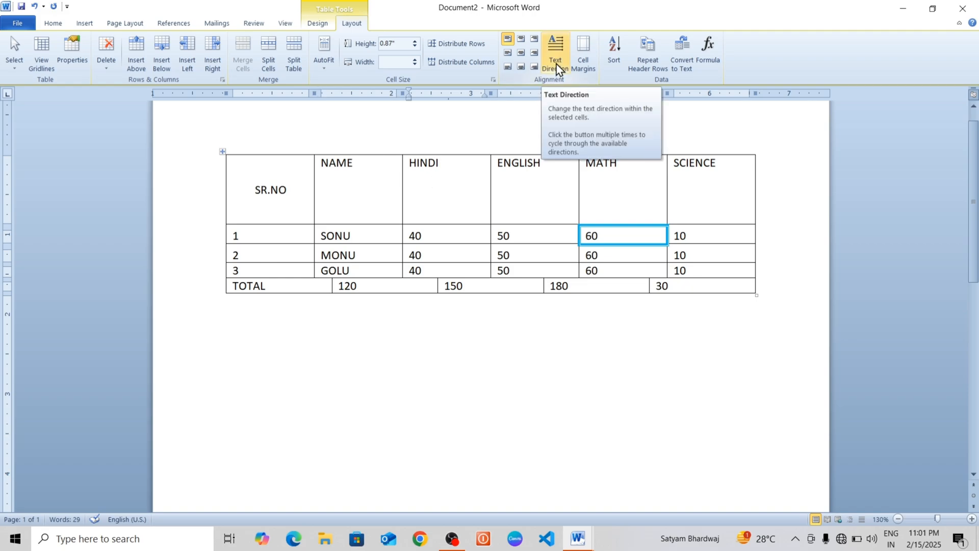
left_click(369, 197)
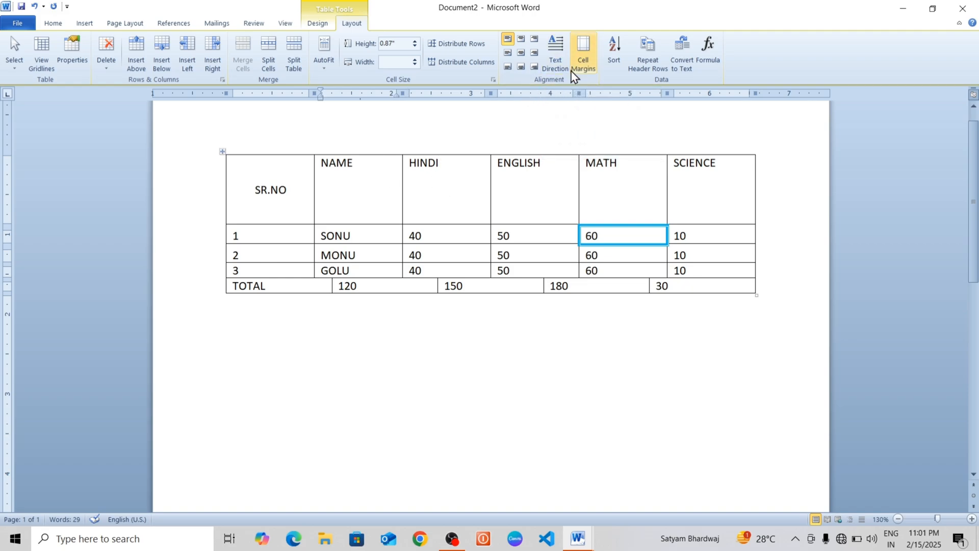
Cycle the NAME header cell through its text directions, ending with the text reading from bottom to top
left_click(561, 54)
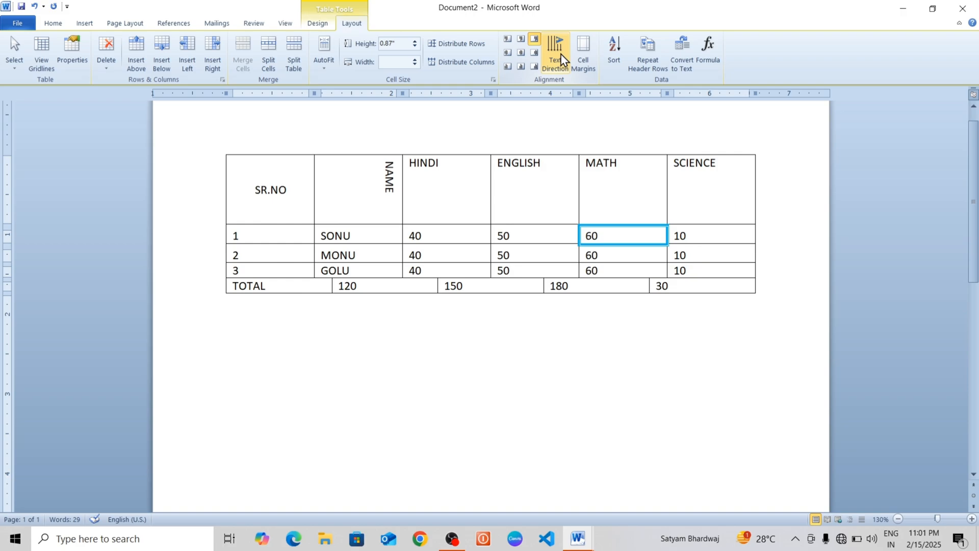
left_click(561, 54)
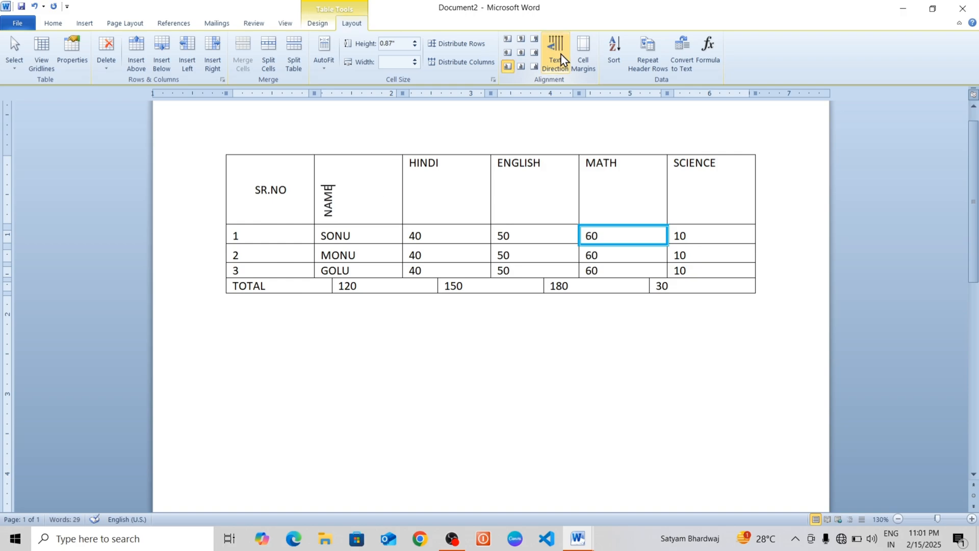
left_click(561, 53)
left_click(561, 53)
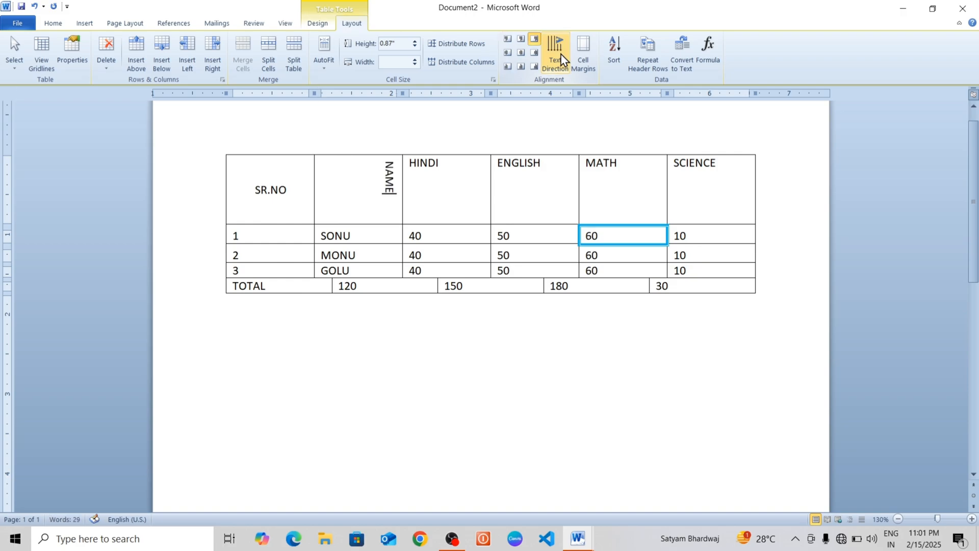
left_click(561, 53)
left_click(547, 191)
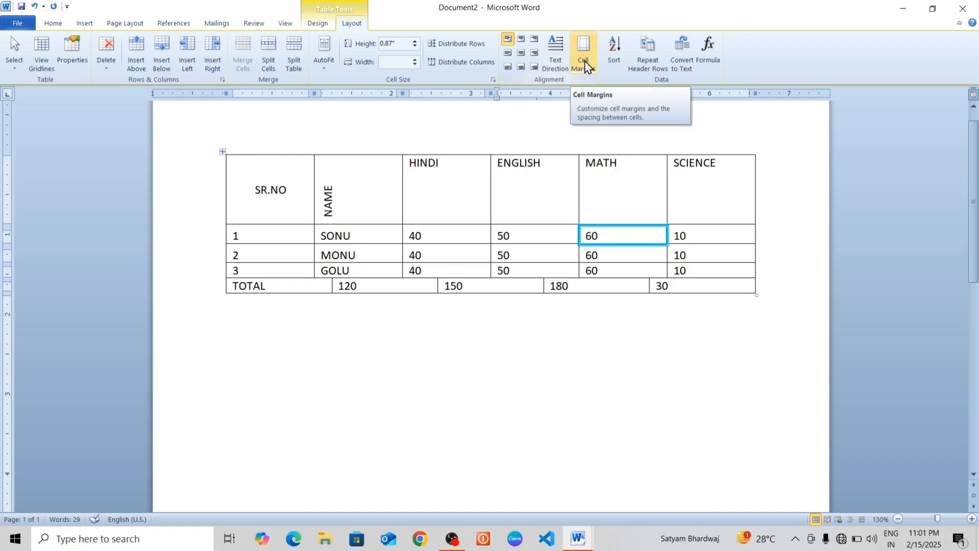
Set the table's default top cell margin to 1 inch
left_click(702, 231)
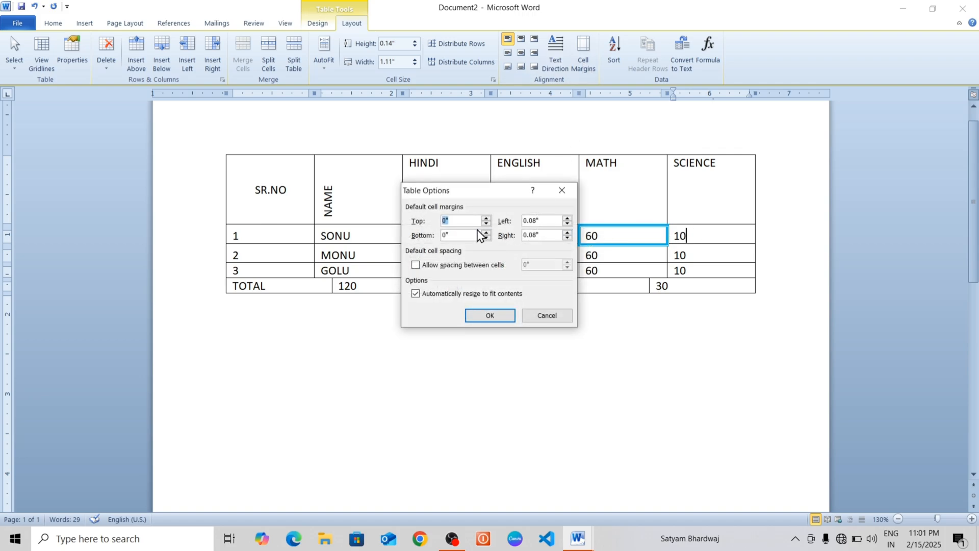
type("1")
left_click(490, 317)
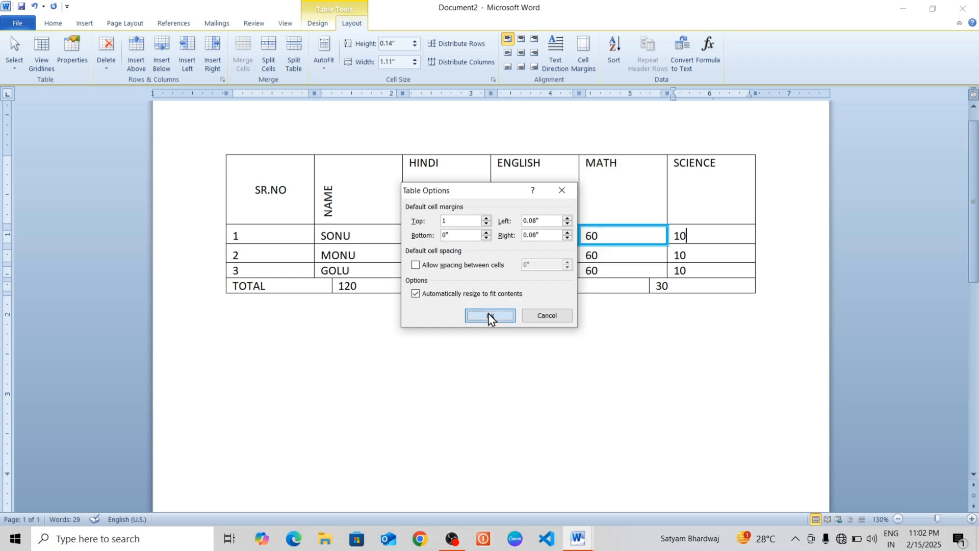
scroll(597, 326, "down", 2)
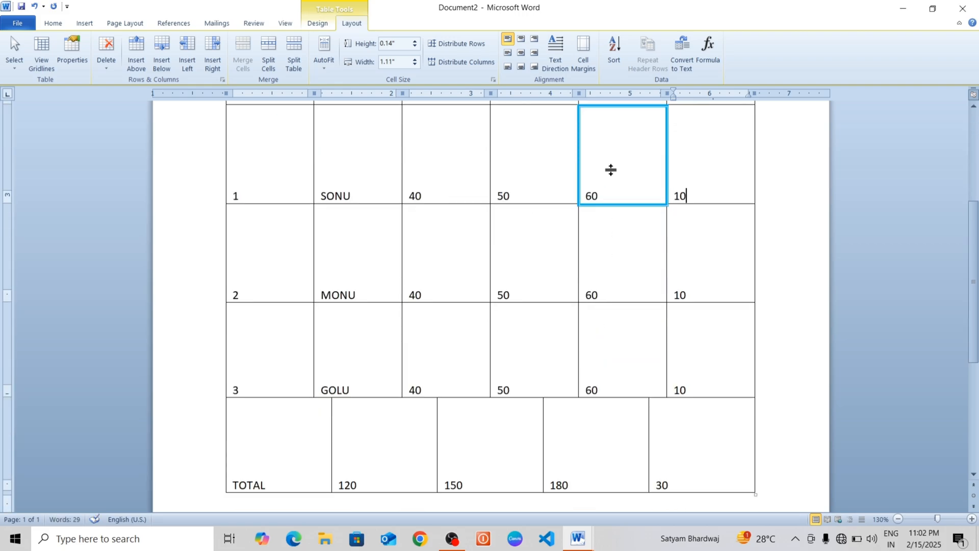
scroll(612, 176, "up", 1)
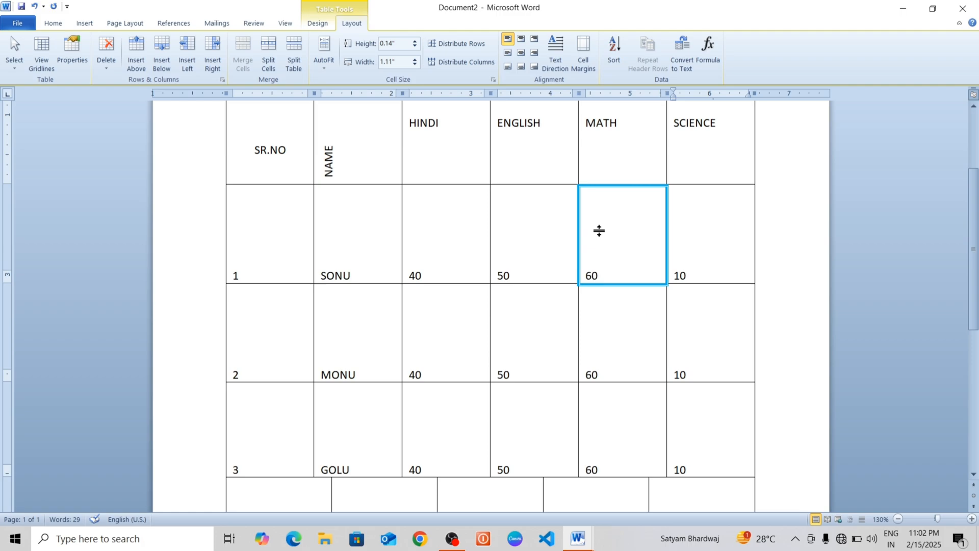
Undo the cell margin, text direction, alignment, row height and cell splitting changes until the TOTAL cell spans the first two columns
key("ctrl+z")
scroll(586, 233, "up", 1)
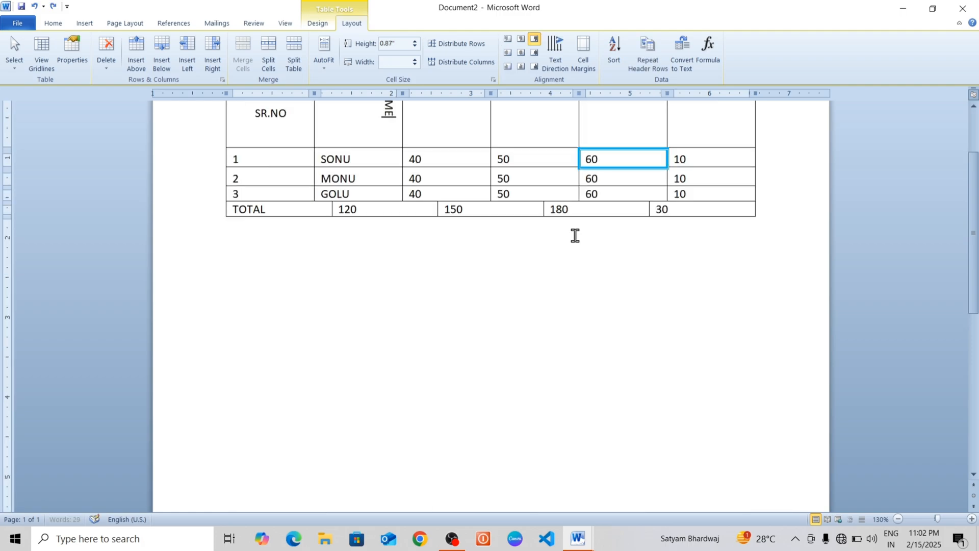
scroll(575, 235, "up", 4)
key("ctrl+z")
key("ctrl+y")
key("ctrl+z")
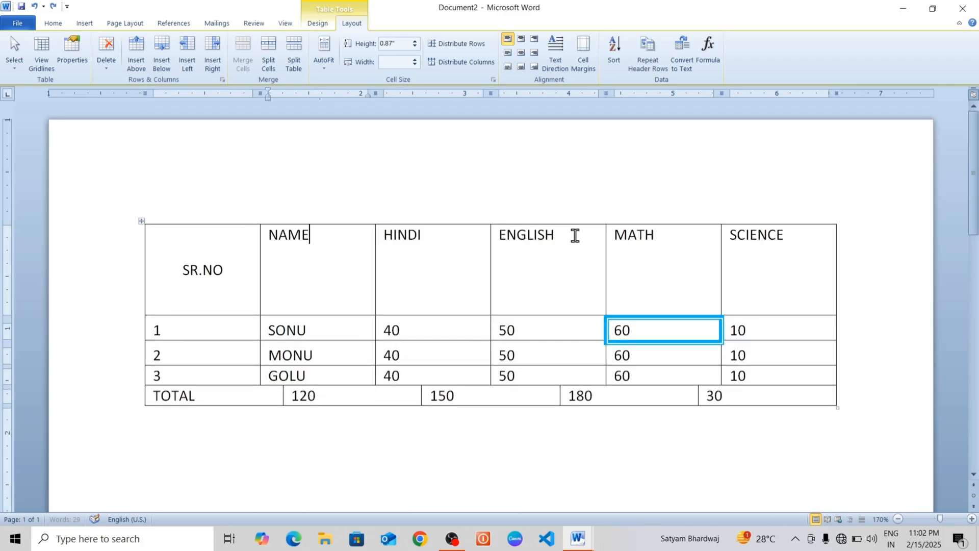
key("ctrl+z")
key("ctrl+z")
key("ctrl+z")
key("ctrl+z")
key("ctrl+z")
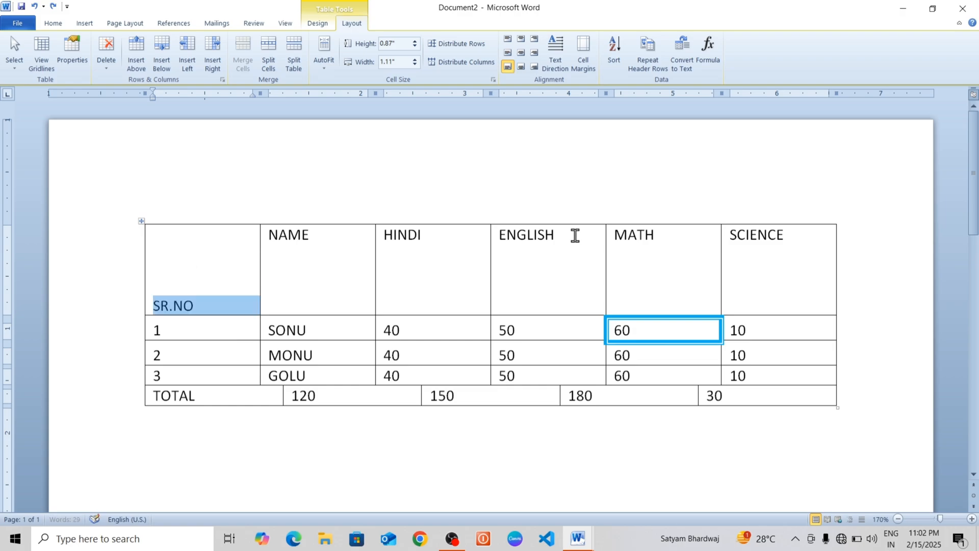
key("ctrl+z")
key("ctrl+z")
key("ctrl+z")
key("ctrl+z")
key("ctrl+z")
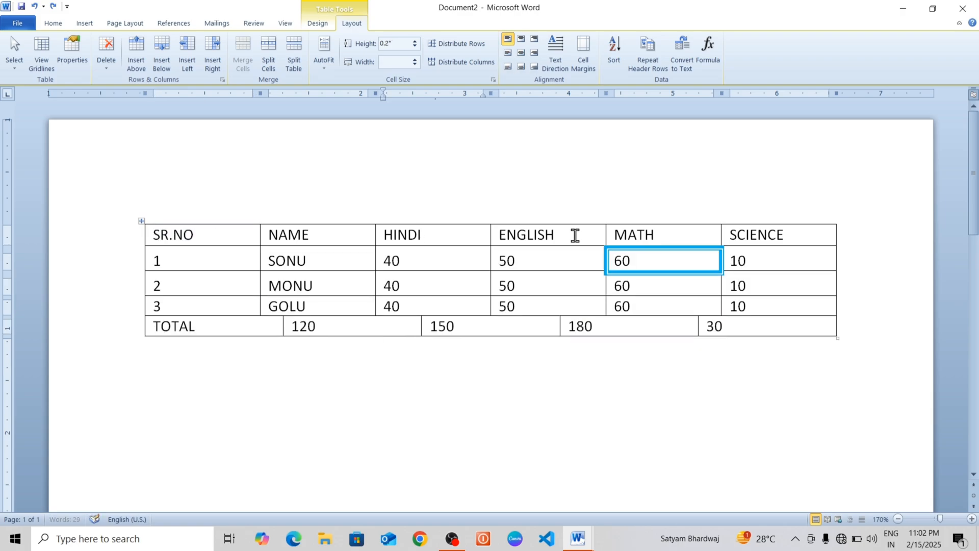
key("ctrl+z")
key("ctrl+z")
key("ctrl+z")
key("ctrl+z")
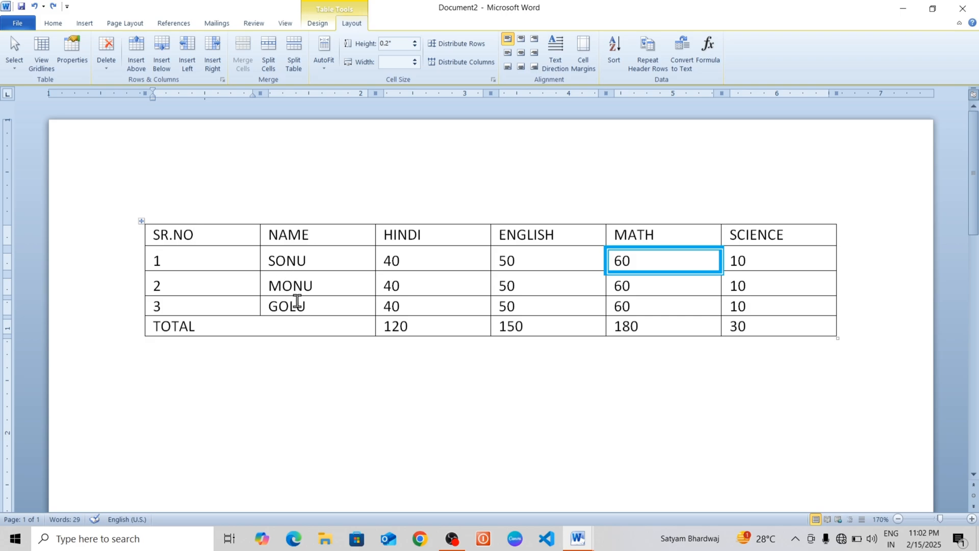
Sort the three student rows by Column 2 as text in ascending order with no header row, and undo the sort
left_click_drag(280, 255, 290, 303)
left_click(615, 60)
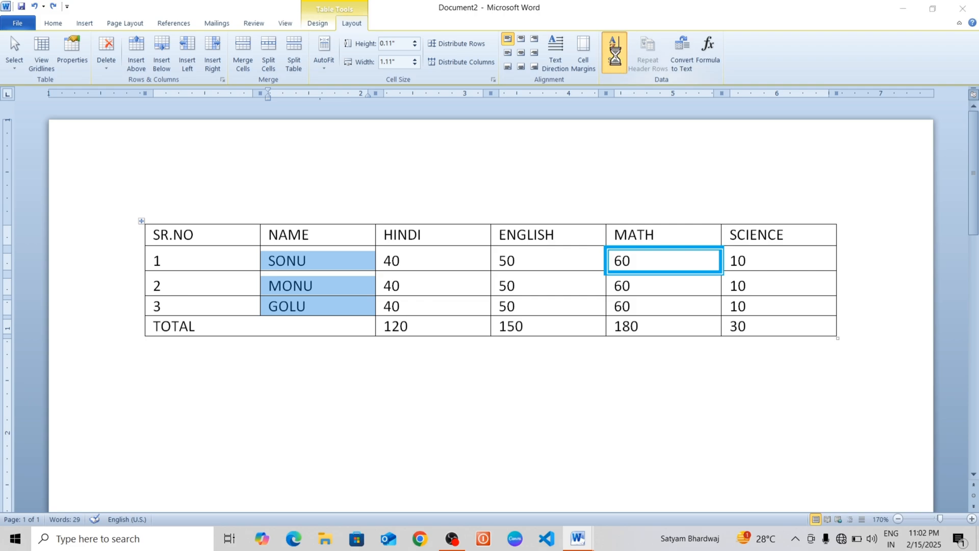
left_click_drag(581, 158, 719, 131)
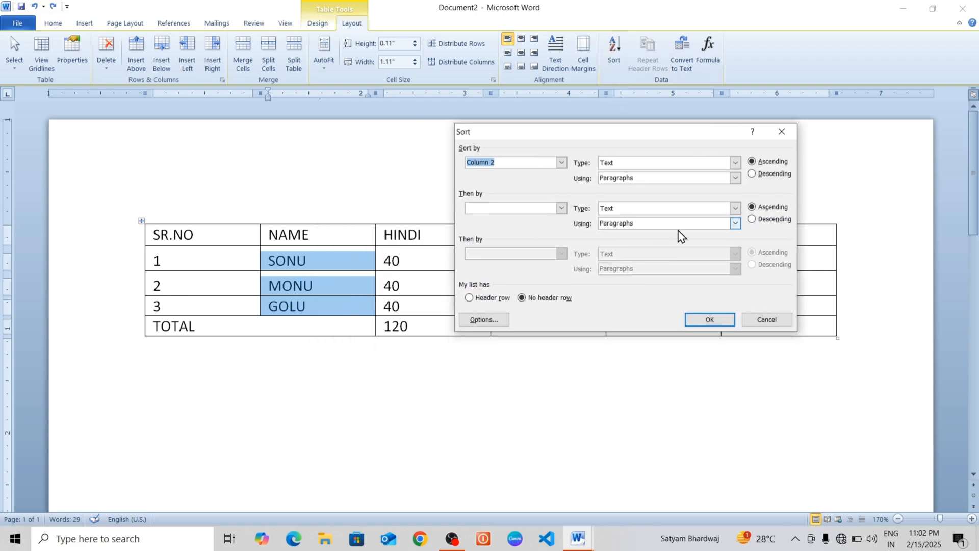
left_click(710, 321)
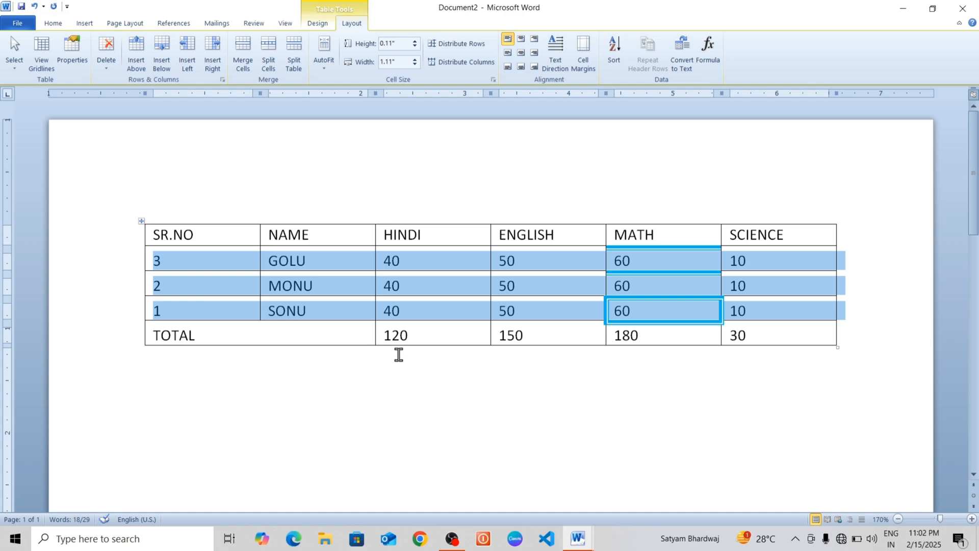
key("ctrl+z")
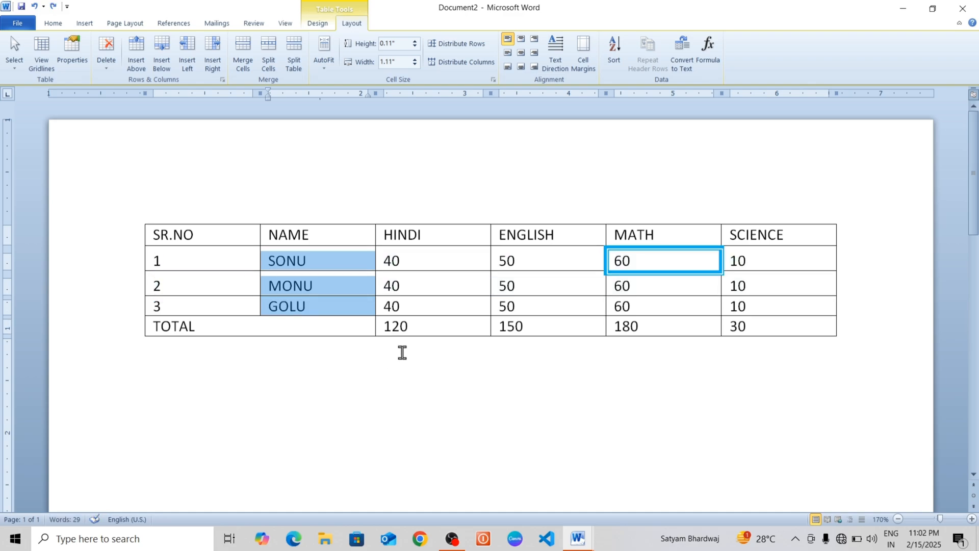
left_click(436, 377)
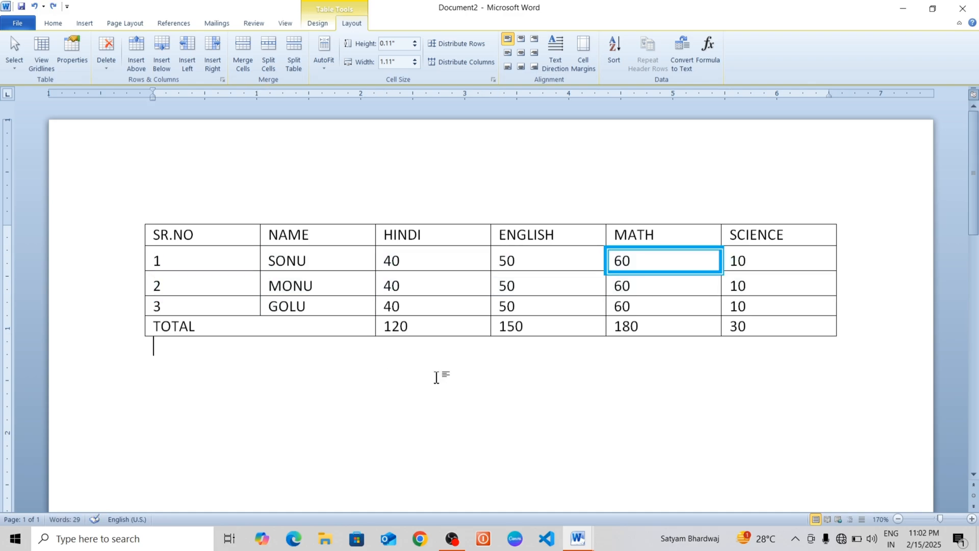
left_click(428, 264)
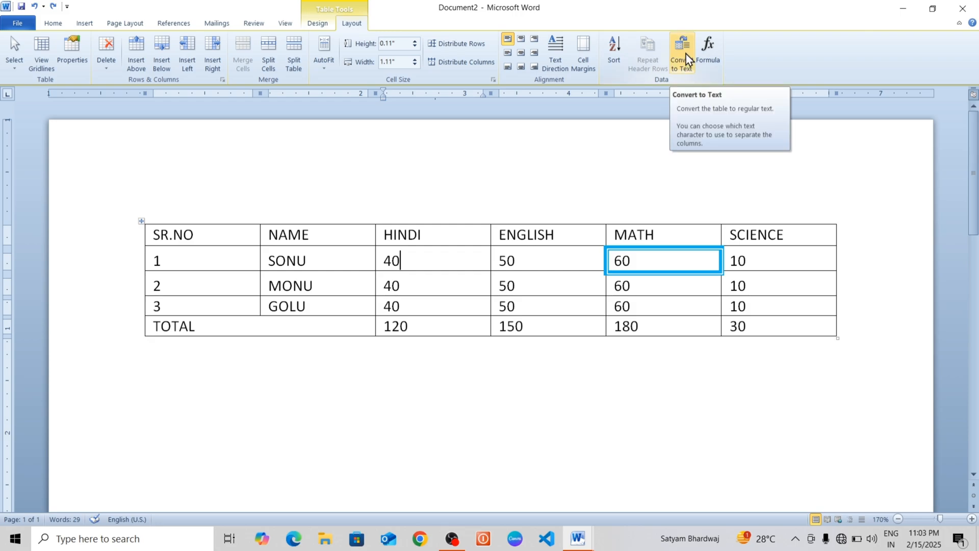
left_click(91, 24)
left_click(96, 65)
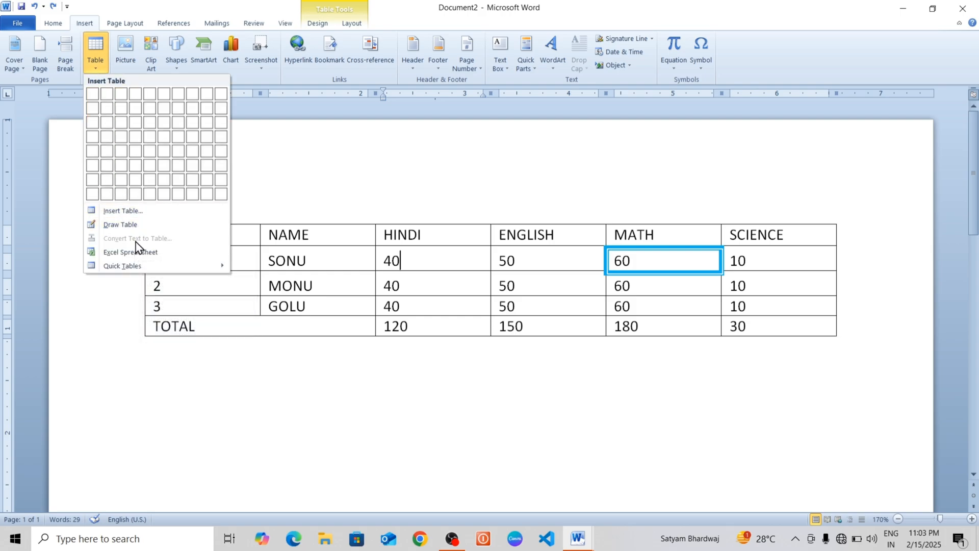
key("Escape")
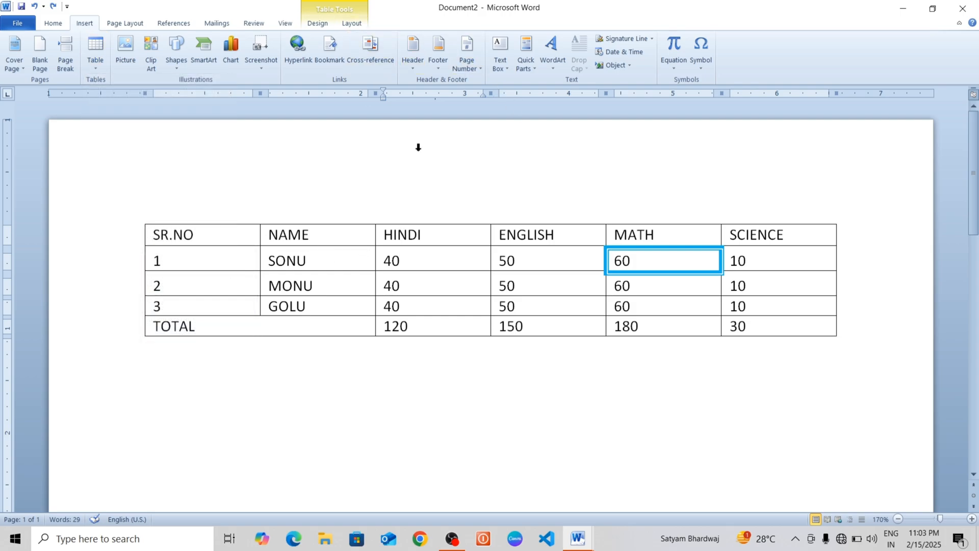
Clear the HINDI, ENGLISH, MATH and SCIENCE values from the TOTAL row
left_click_drag(381, 326, 733, 339)
key("Delete")
left_click(689, 305)
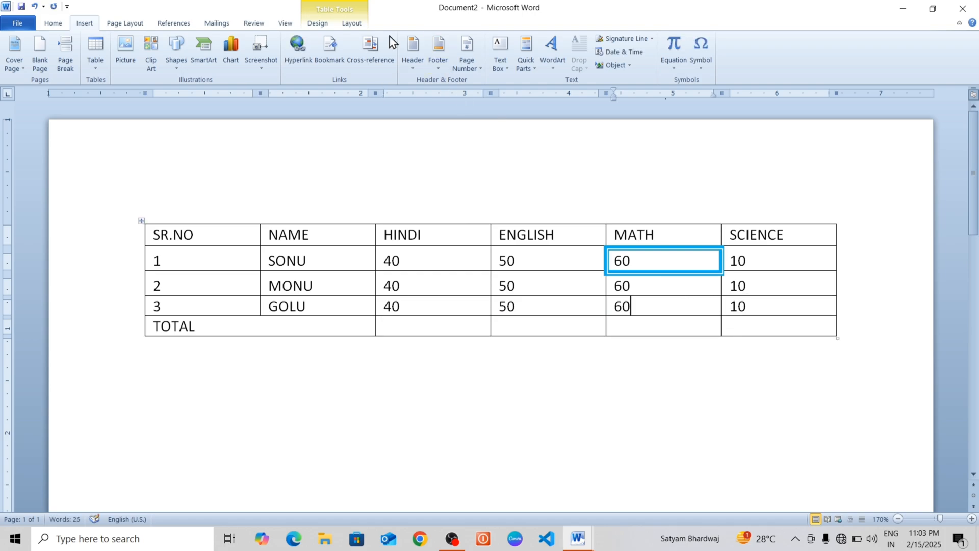
Insert the formula =SUM(ABOVE) in the TOTAL row's MATH cell
left_click(352, 23)
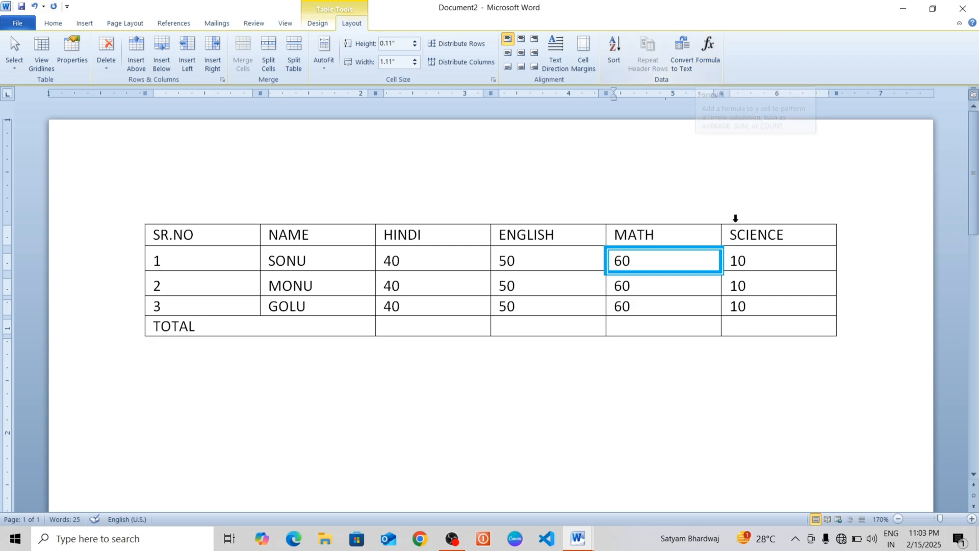
left_click(650, 323)
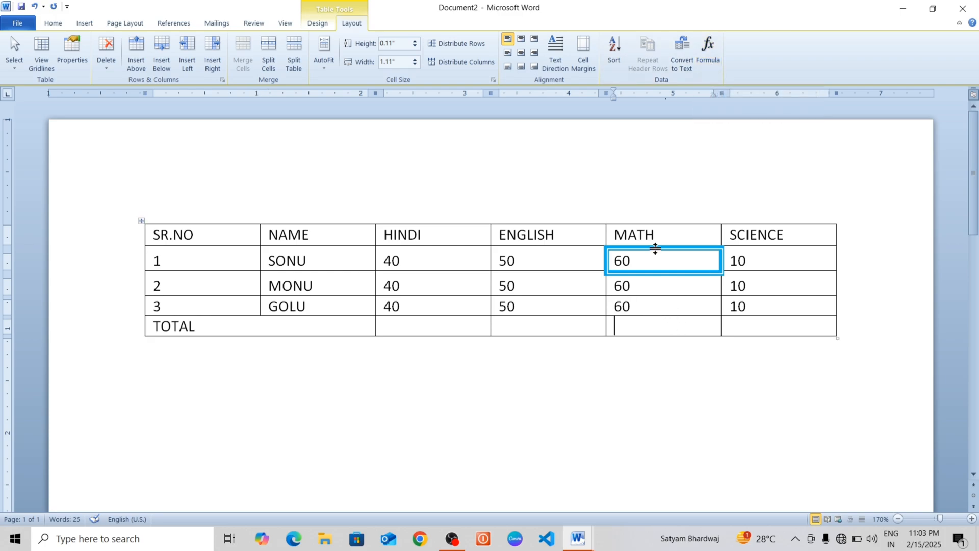
left_click(712, 62)
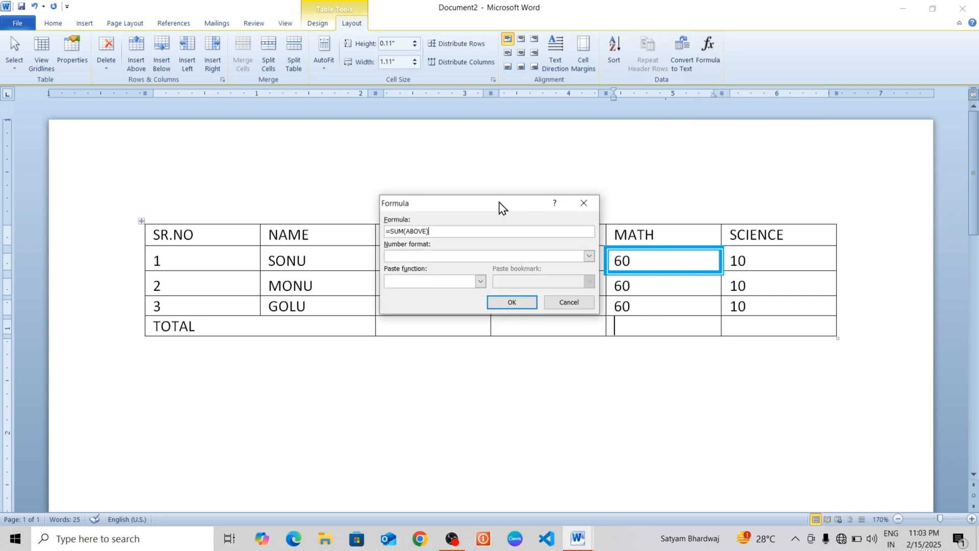
left_click_drag(502, 207, 361, 136)
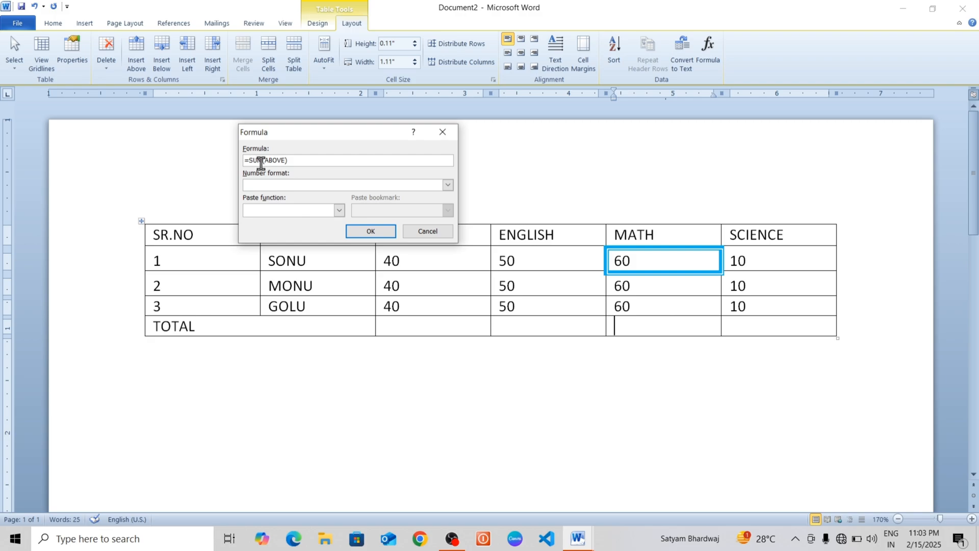
left_click(371, 231)
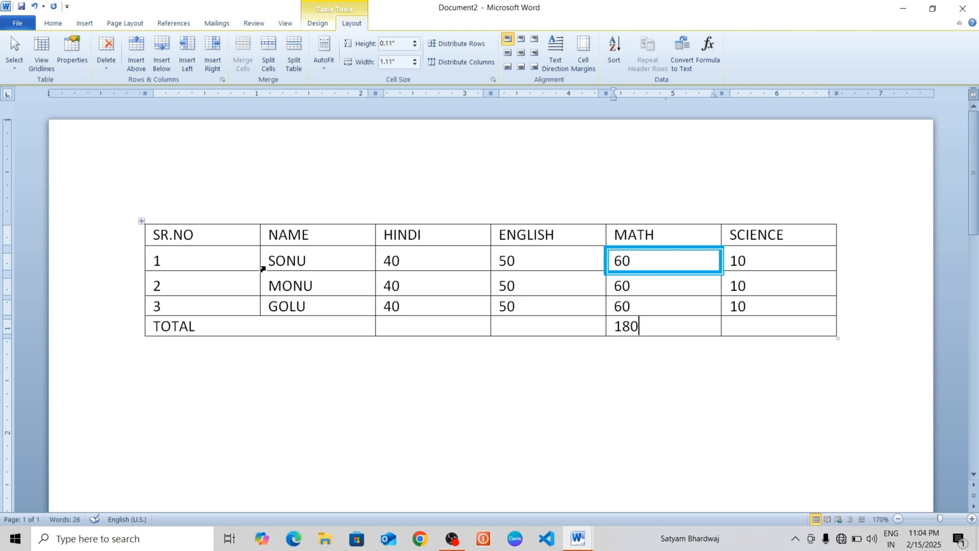
left_click(262, 266)
left_click(222, 238)
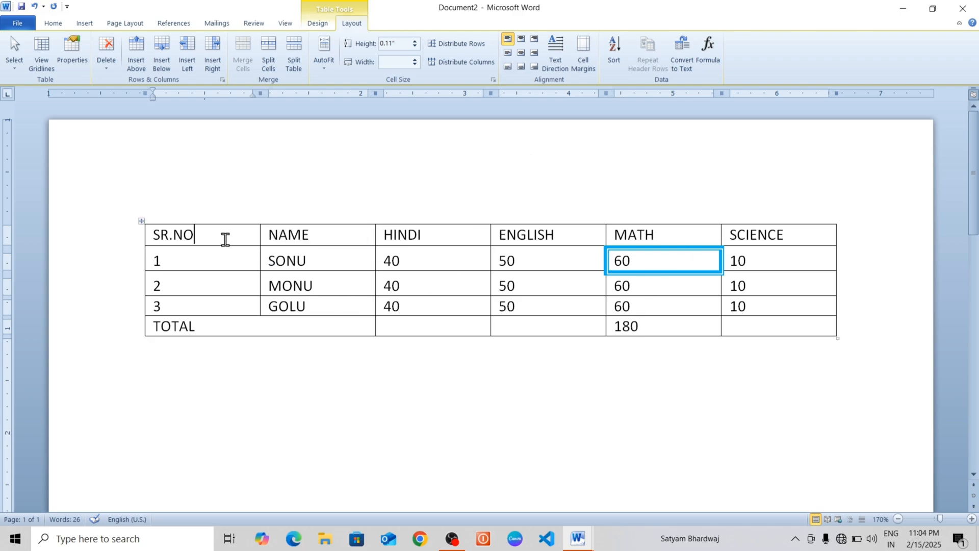
left_click(82, 24)
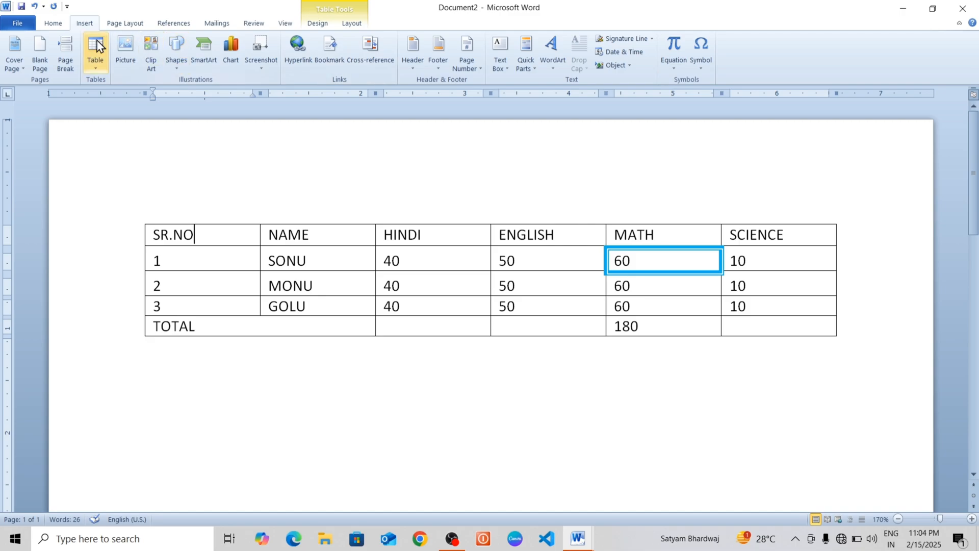
left_click(327, 25)
left_click(345, 28)
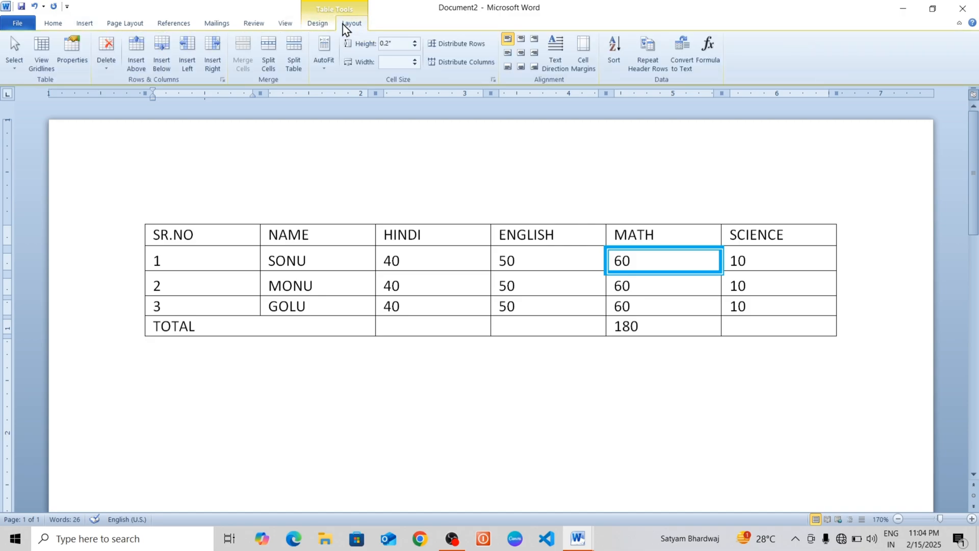
left_click(320, 26)
left_click(361, 29)
Delete the entire document content, including the marks table
left_click(400, 205)
key("ctrl+a")
key("Delete")
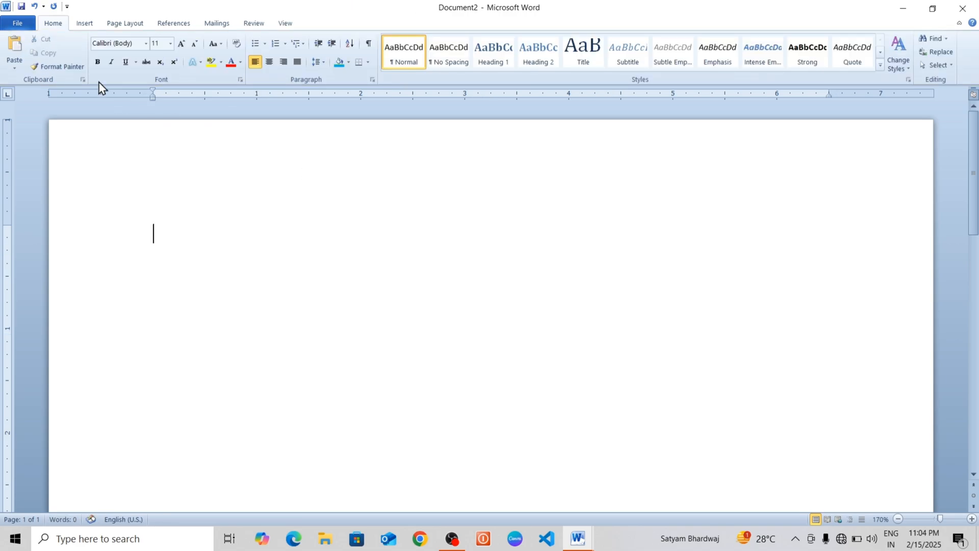
Insert the Logo picture from one of the student ADMIT CARD_files folders on the Desktop into the blank document
left_click(83, 24)
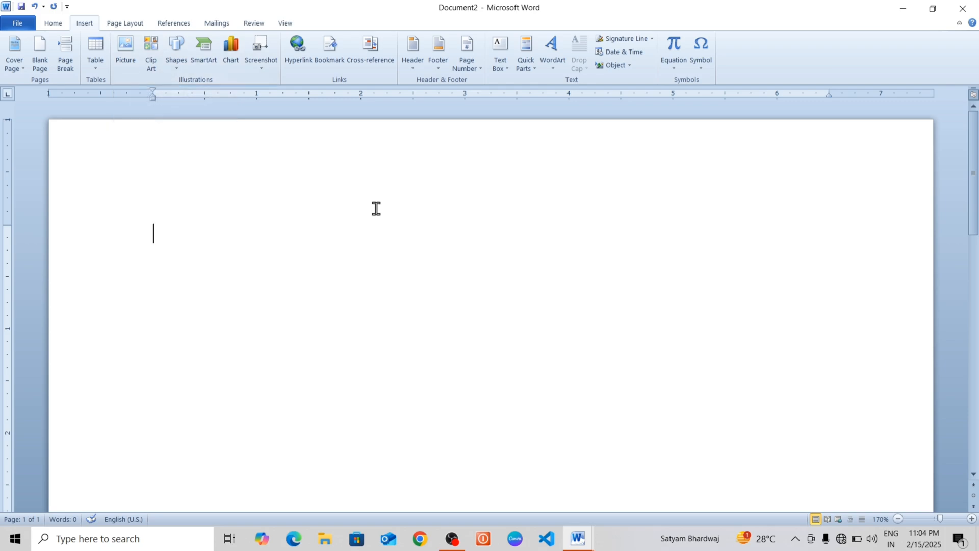
scroll(376, 209, "down", 3, "ctrl")
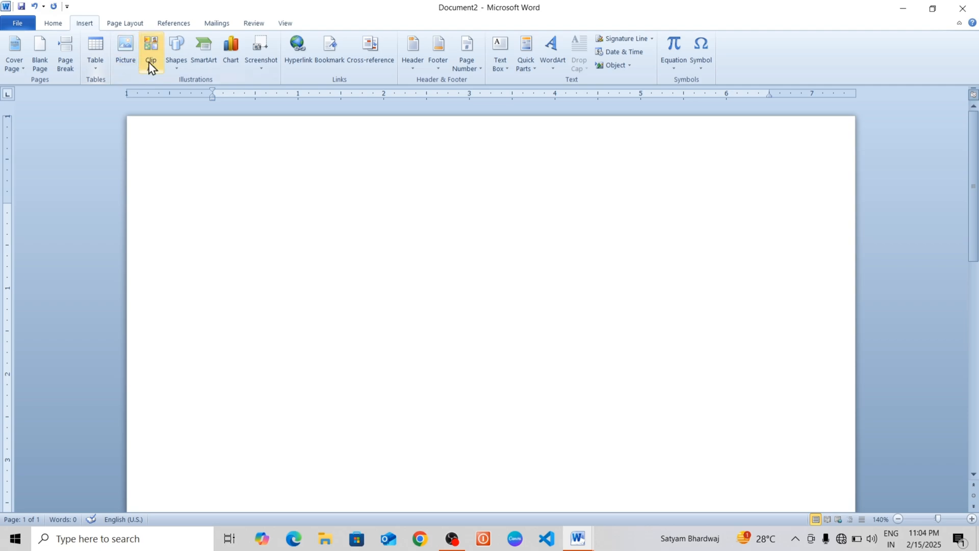
left_click(123, 48)
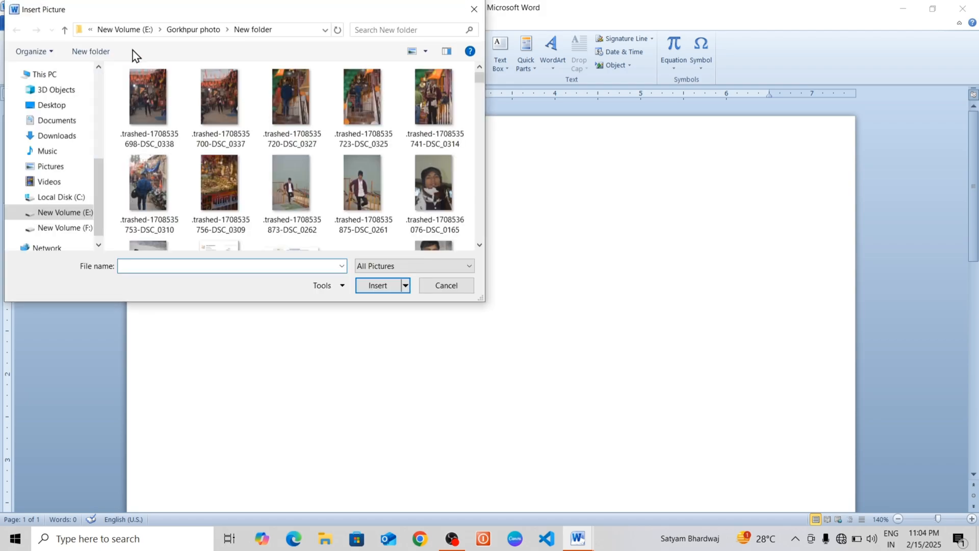
left_click(46, 106)
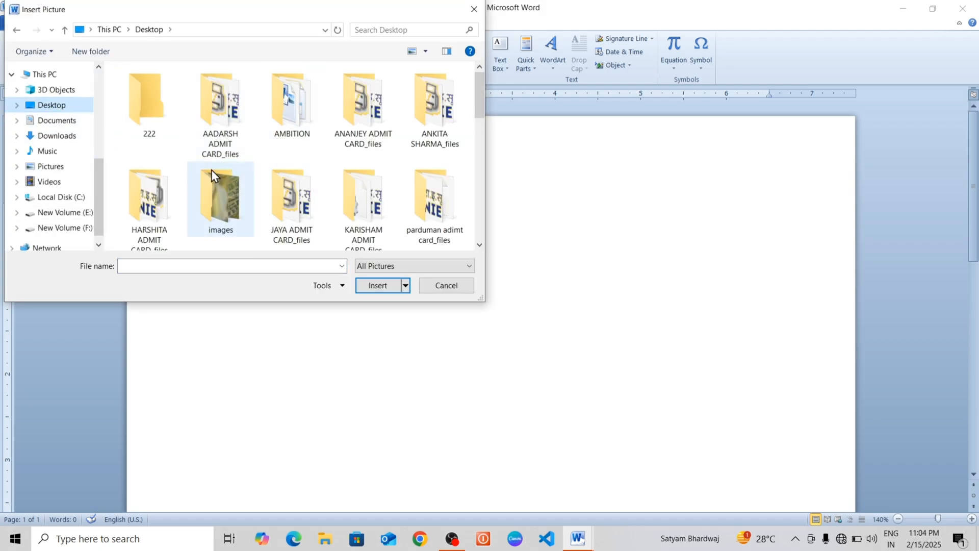
left_click(144, 192)
double_click(144, 193)
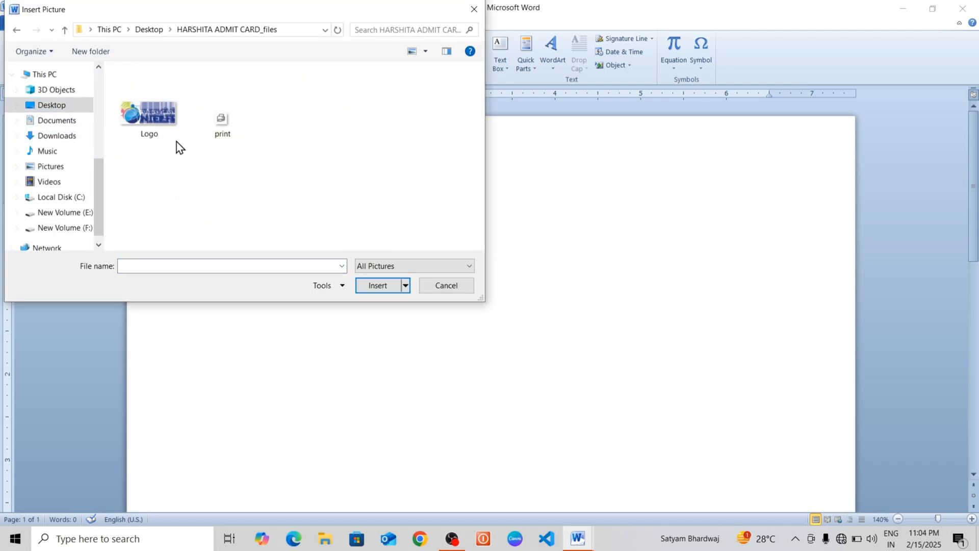
left_click(151, 129)
left_click(377, 285)
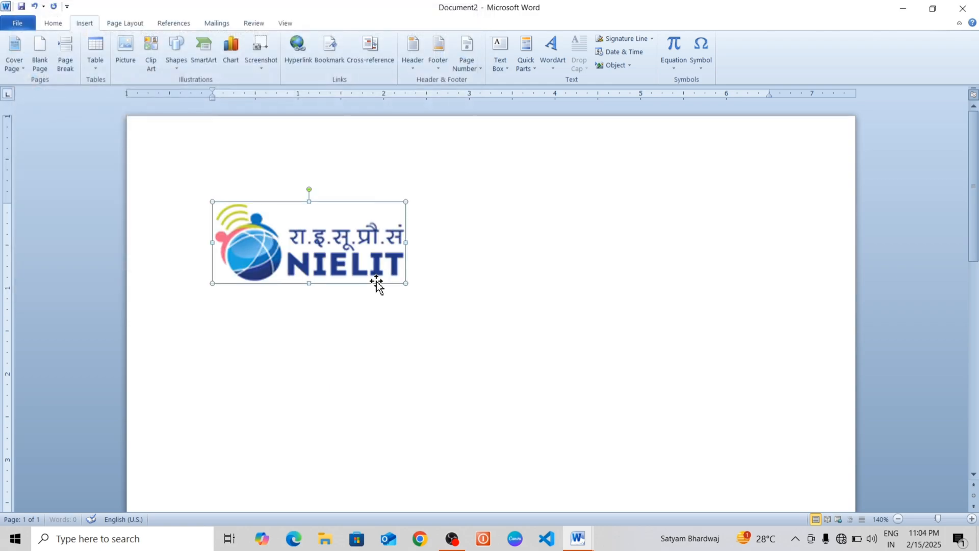
Enlarge the inserted logo proportionally to about 1.7" high by 4.04" wide
left_click_drag(406, 284, 557, 347)
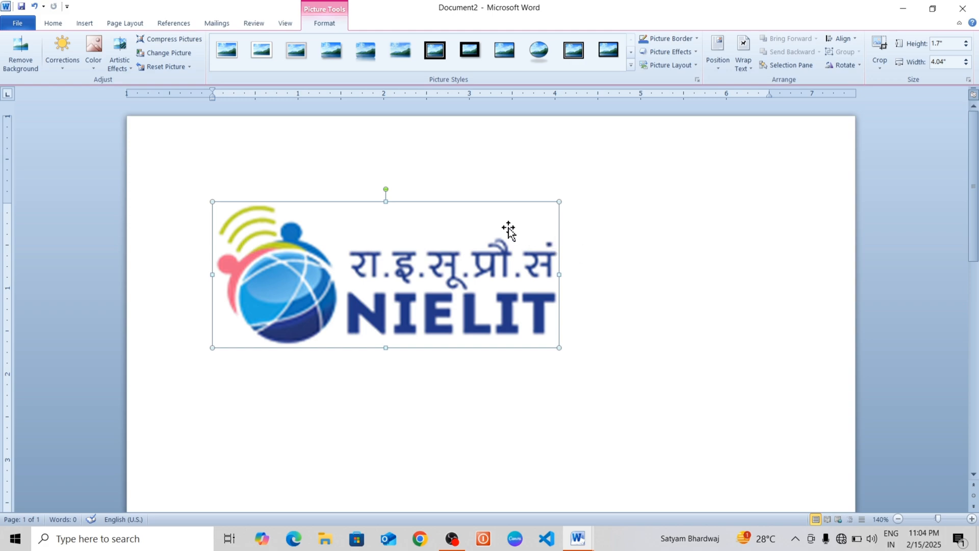
left_click(686, 305)
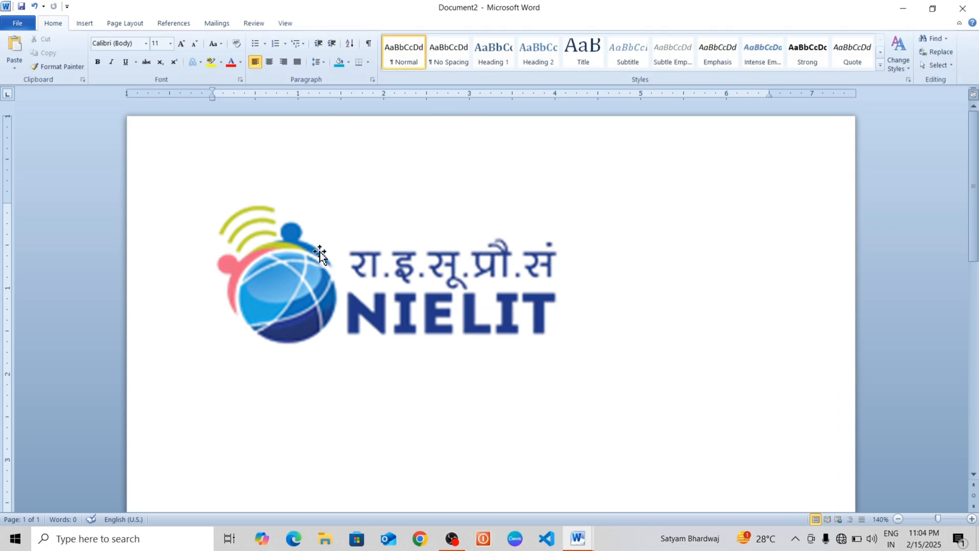
left_click(307, 270)
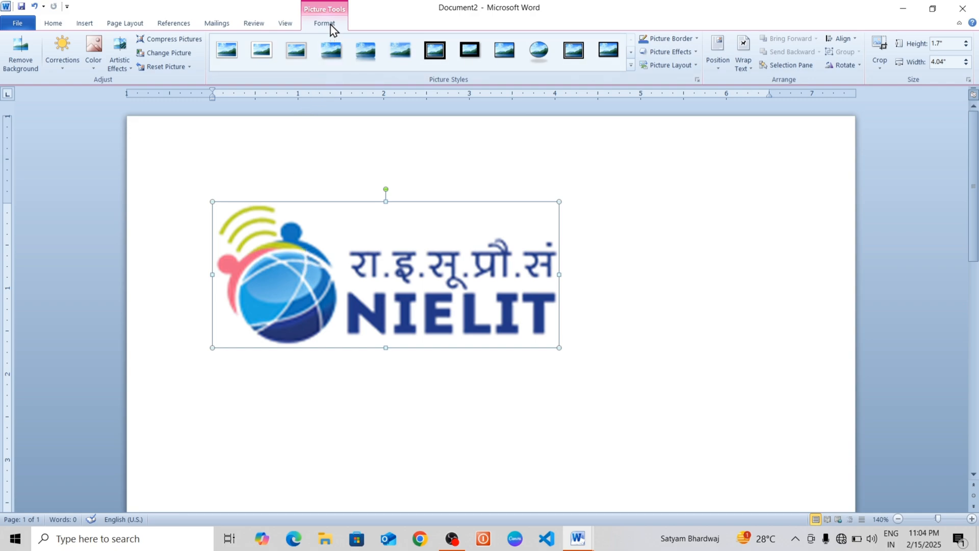
Apply a higher-contrast correction to the logo and recolor it with the light olive green accent variant
left_click(61, 74)
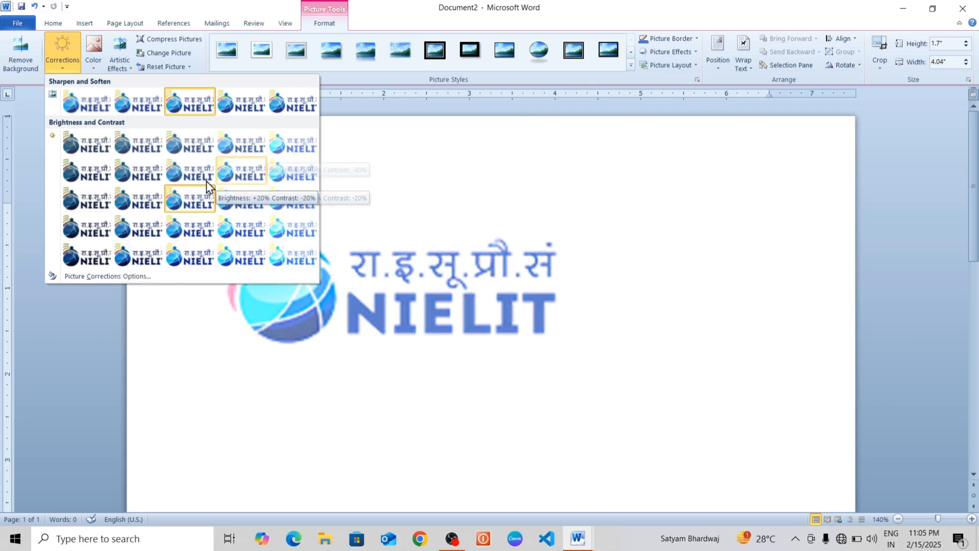
left_click(180, 218)
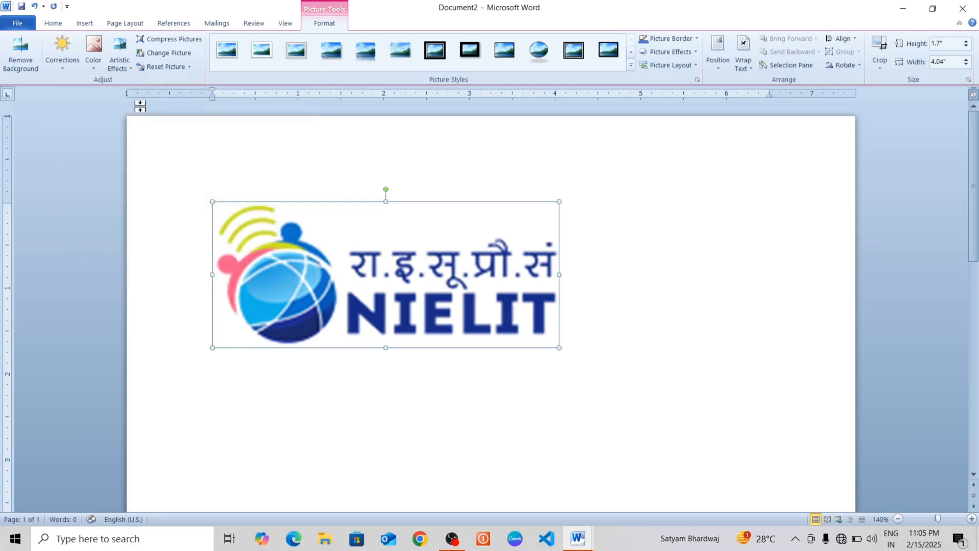
left_click(99, 69)
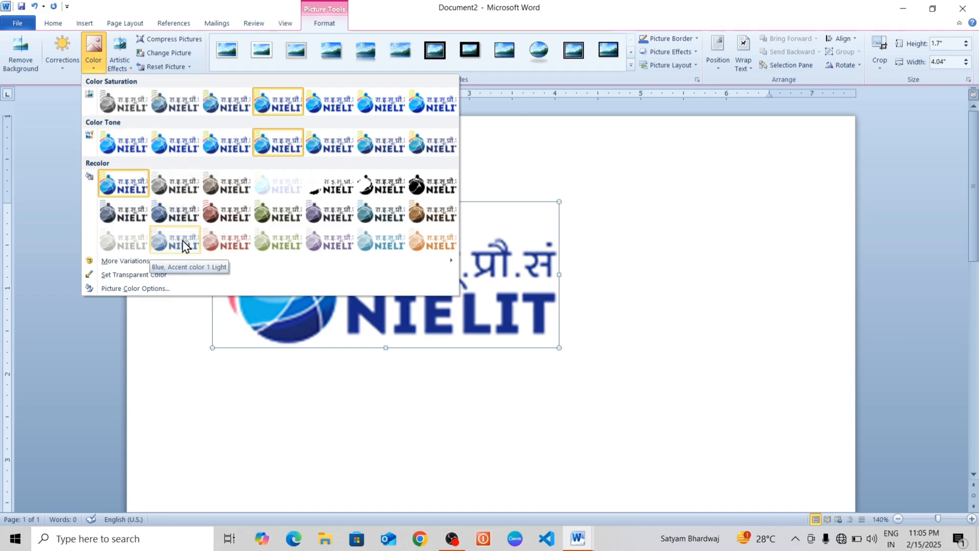
left_click(269, 245)
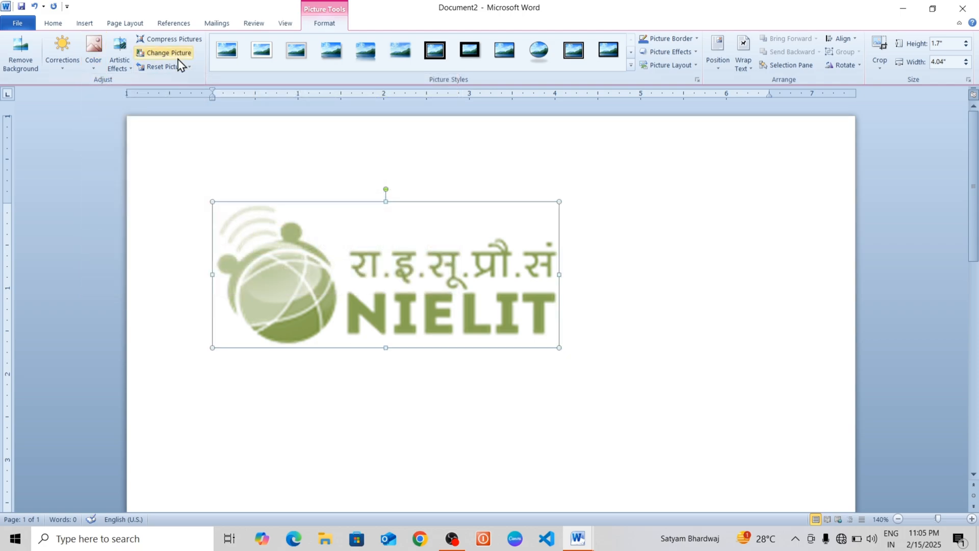
Apply a rough-textured artistic effect to the logo and compress only this picture, deleting cropped areas and using the document resolution
left_click(125, 68)
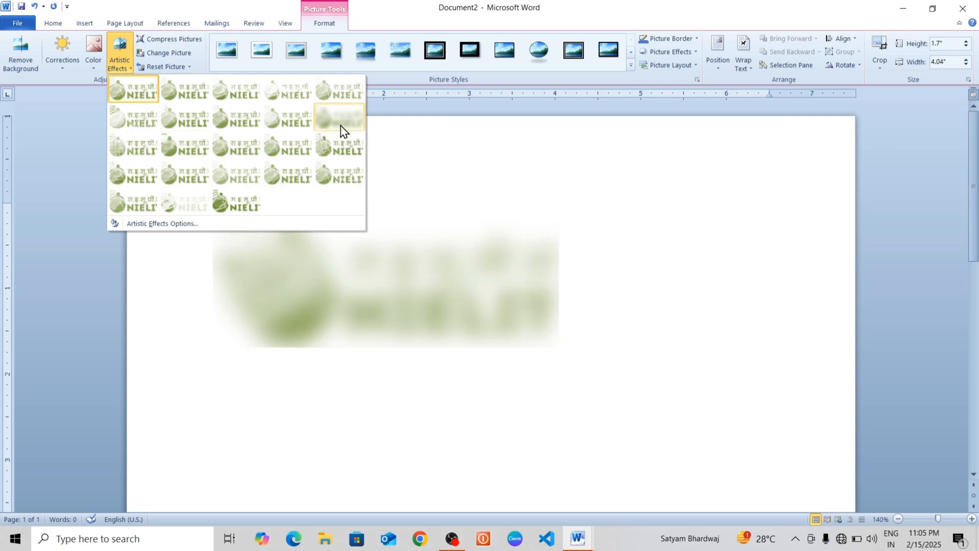
left_click(284, 176)
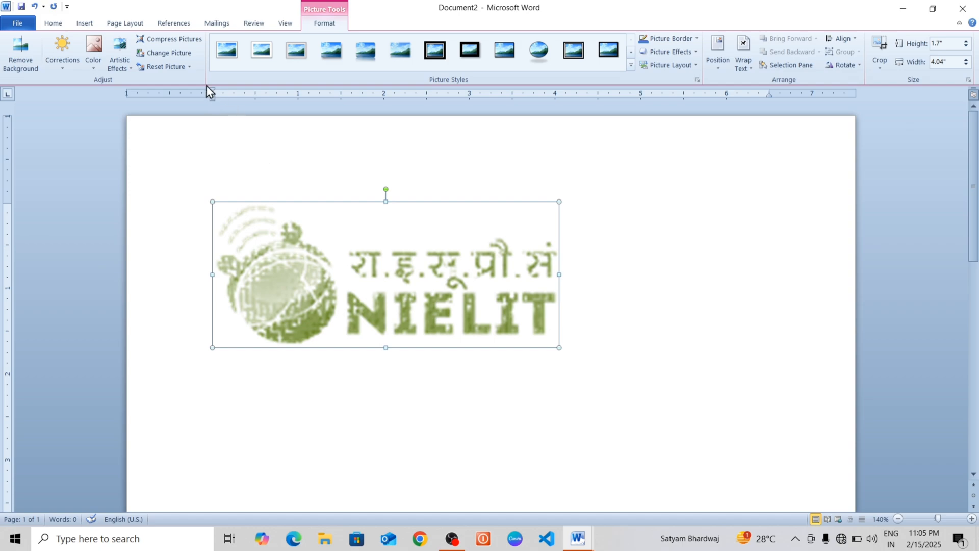
left_click(176, 41)
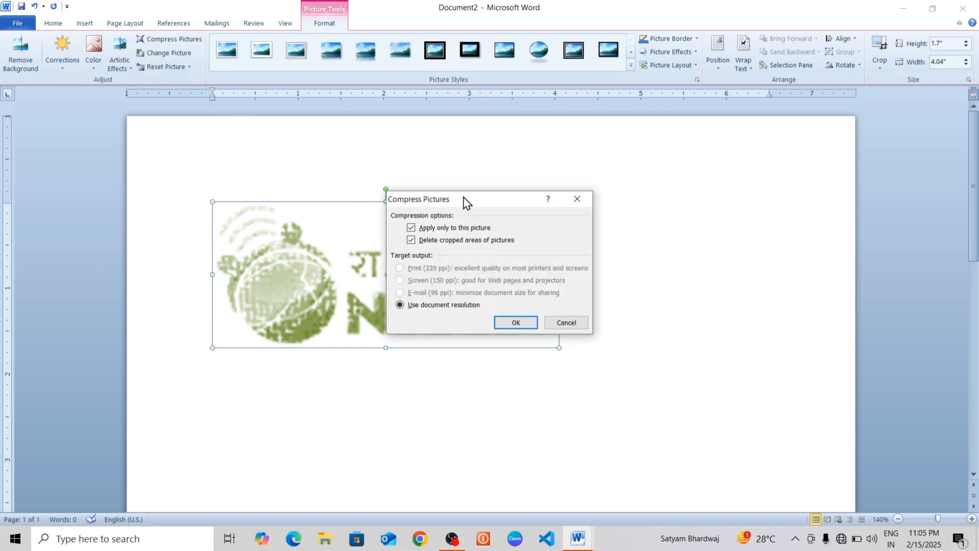
left_click(509, 323)
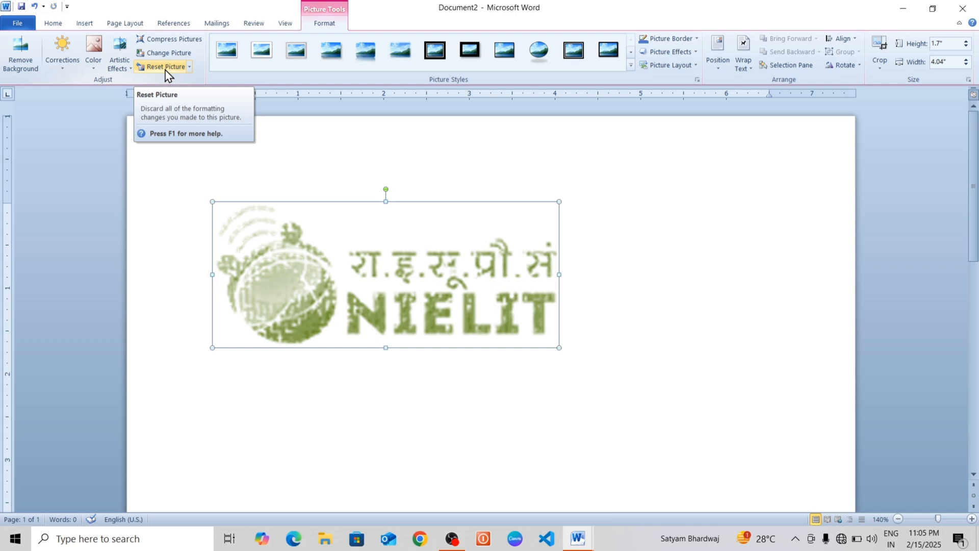
Reset the logo's picture formatting, and also reset its size to the original
left_click(166, 67)
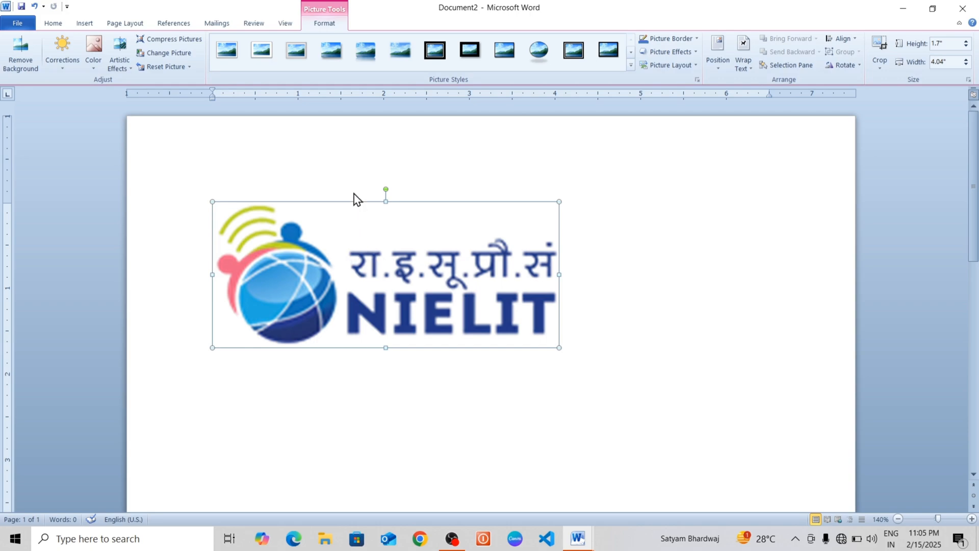
left_click(189, 66)
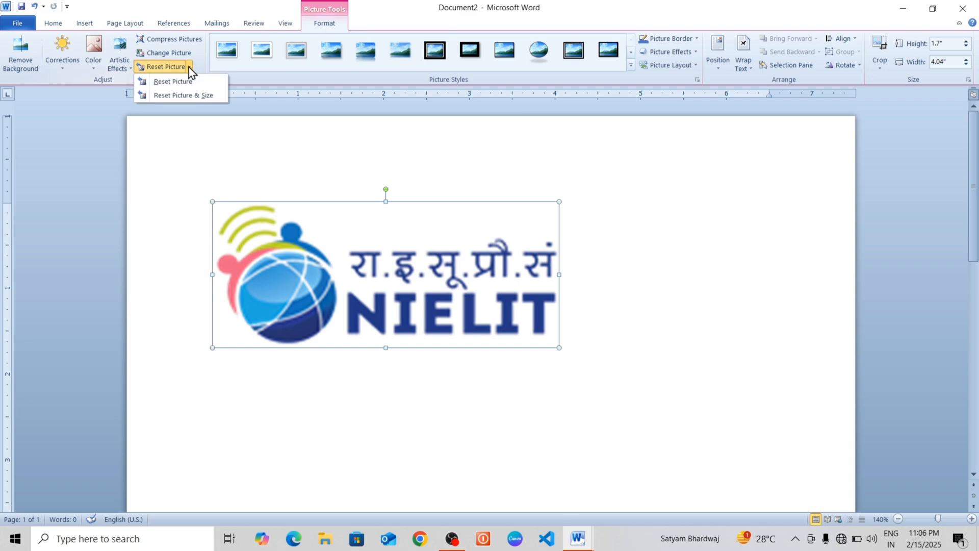
left_click(186, 95)
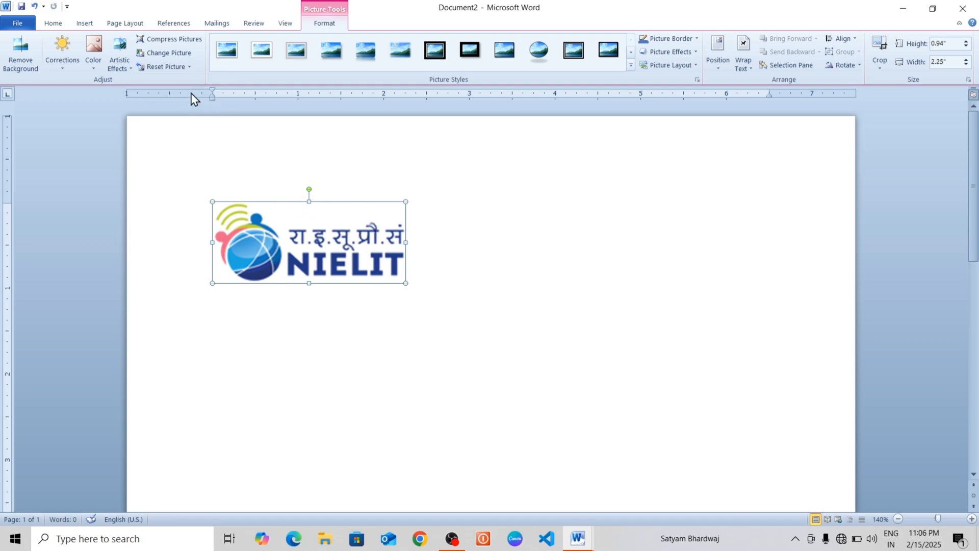
Replace the logo with the Desktop picture aa and enlarge it to about 2.06" high by 1.65" wide
left_click(173, 54)
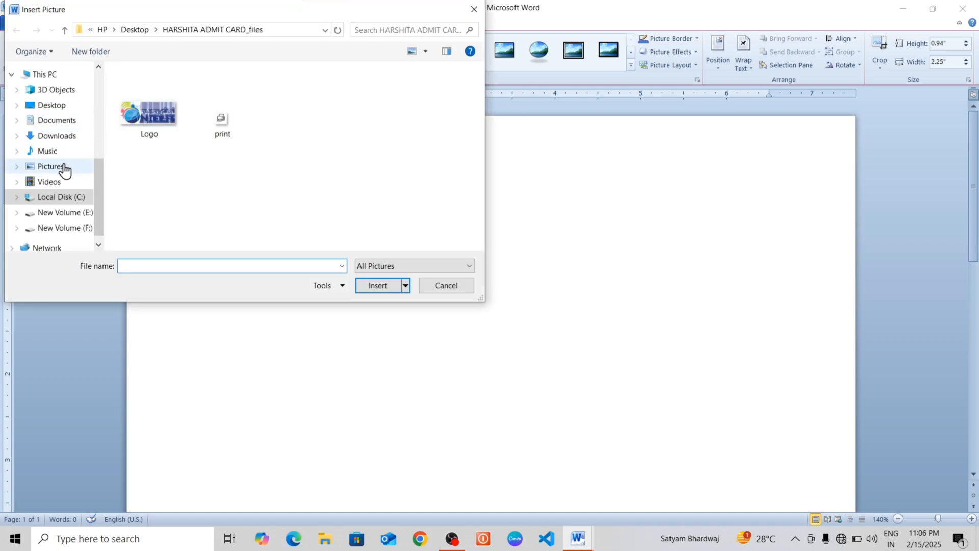
left_click(54, 106)
scroll(299, 155, "down", 5)
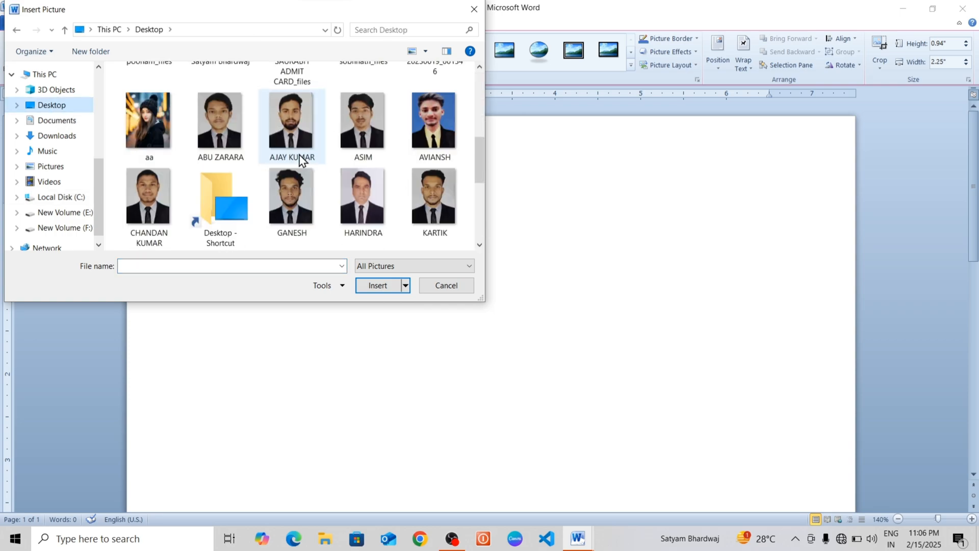
scroll(299, 156, "up", 1)
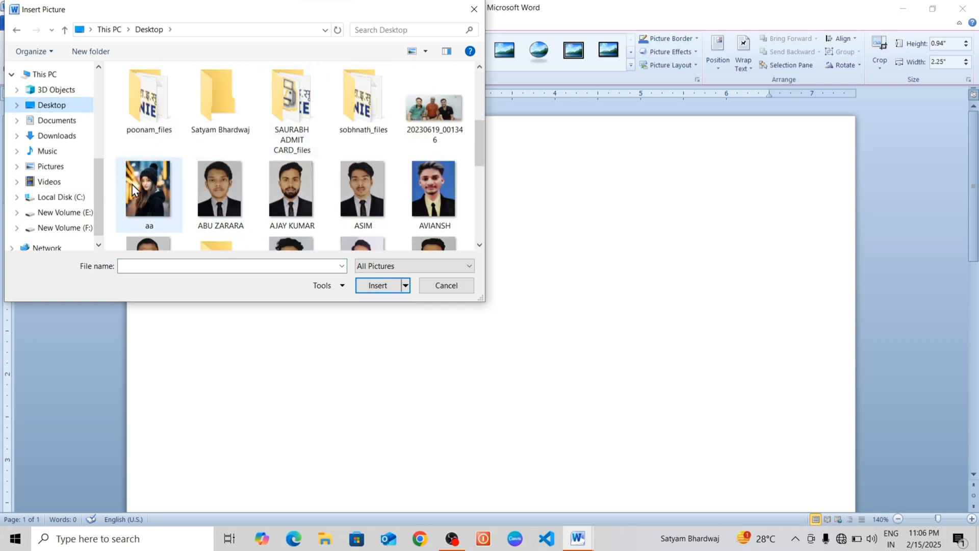
left_click(148, 189)
left_click(380, 289)
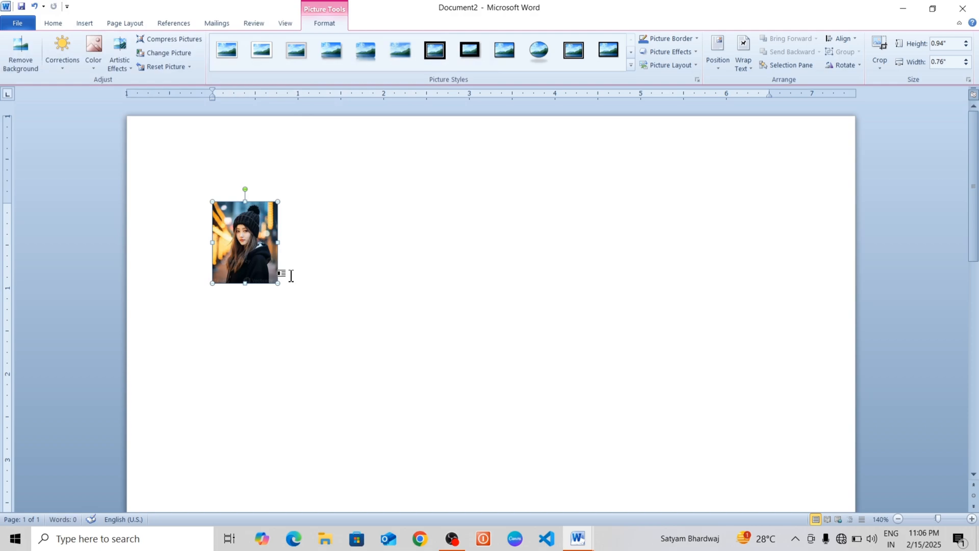
left_click_drag(278, 283, 355, 379)
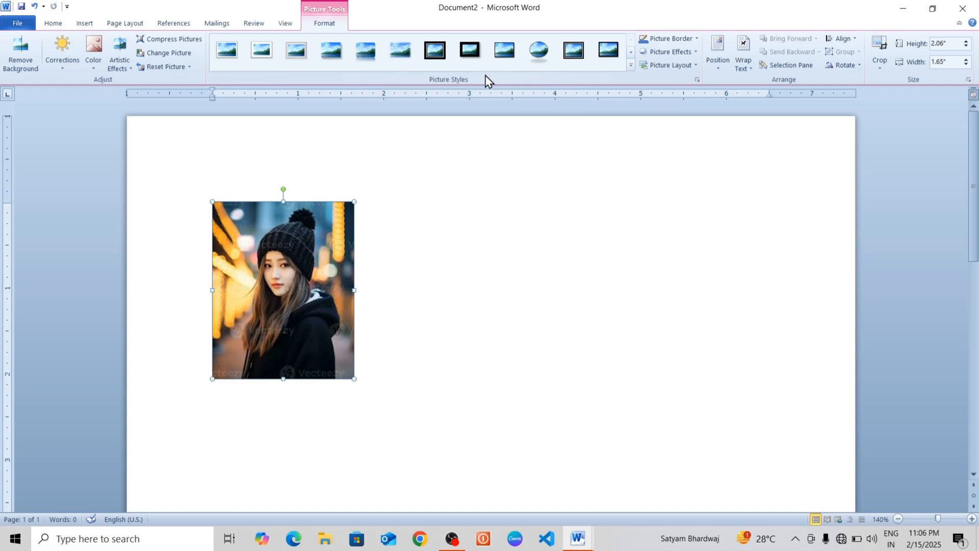
Try the soft-edge and oval picture styles on the photo, and apply the beveled perspective style with rounded corners
left_click(401, 51)
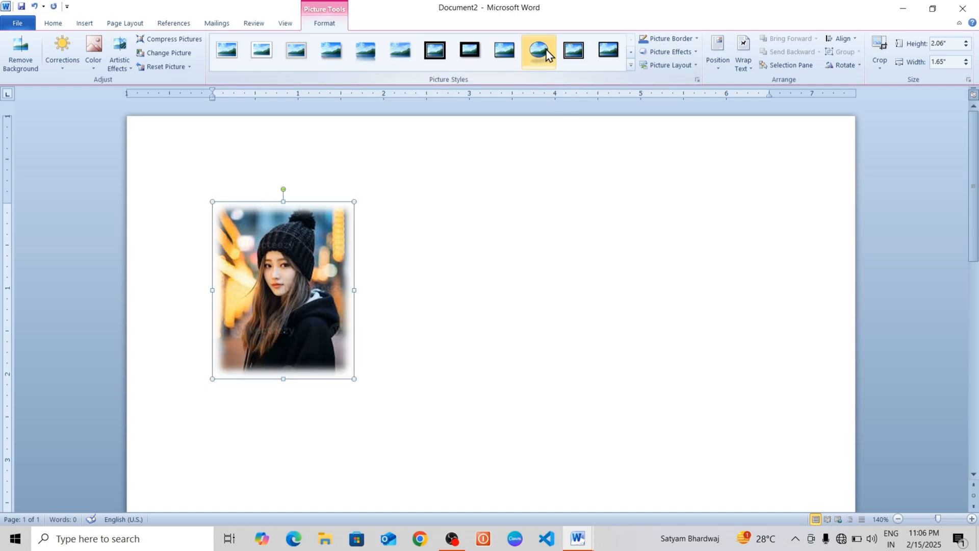
left_click(550, 51)
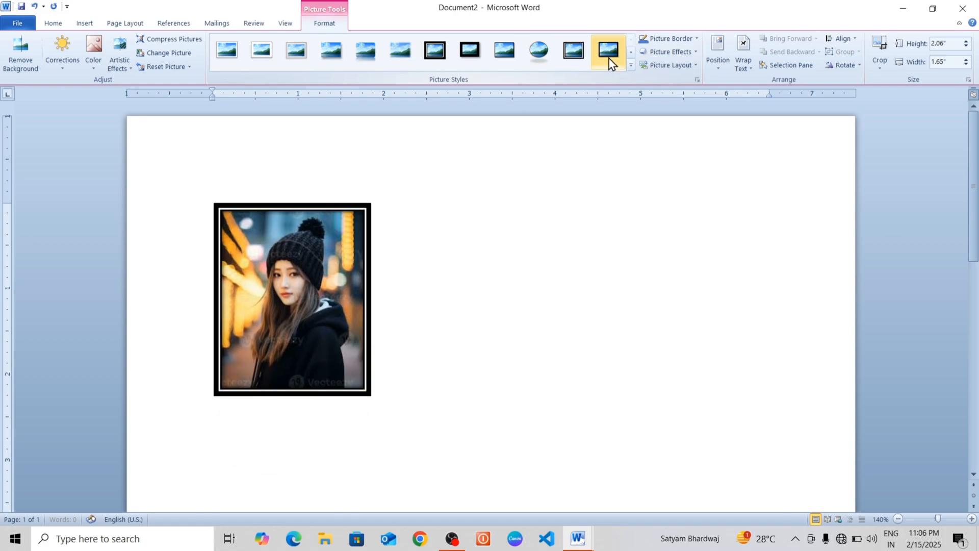
left_click(632, 52)
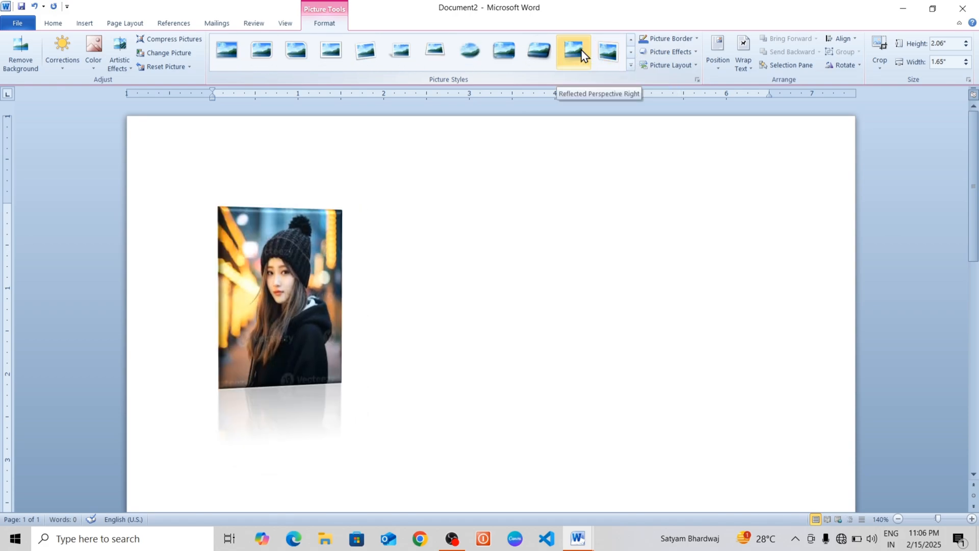
left_click(544, 53)
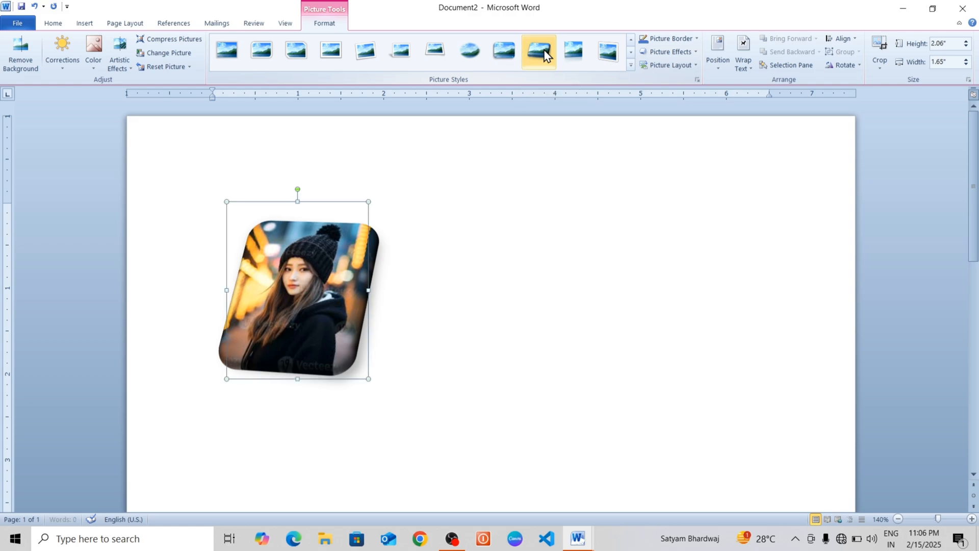
left_click(447, 235)
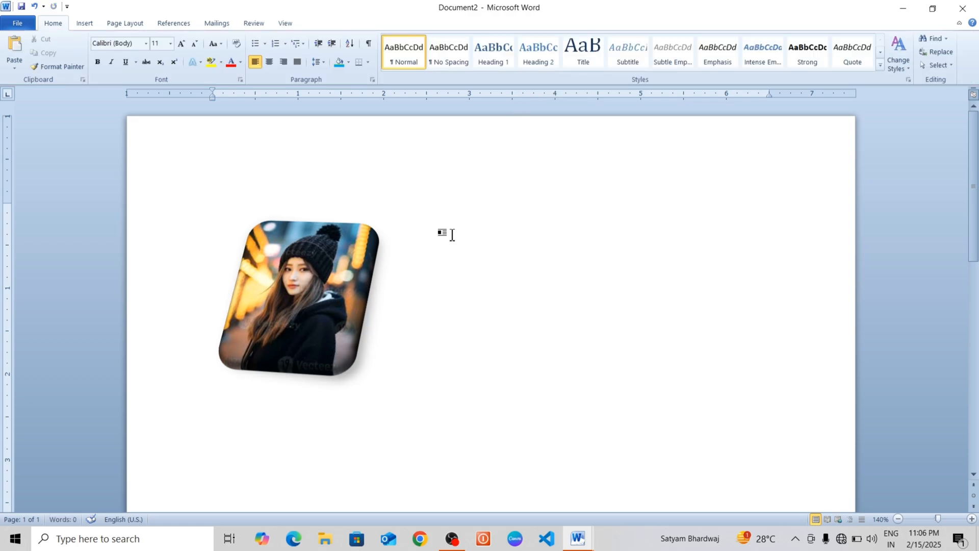
Give the photo a red picture border with a 6 pt weight
left_click(304, 265)
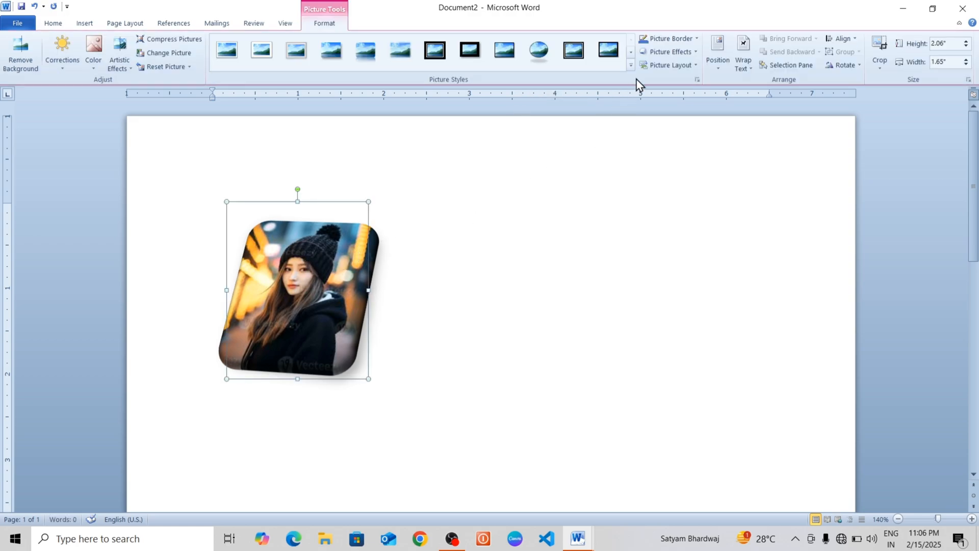
left_click(685, 46)
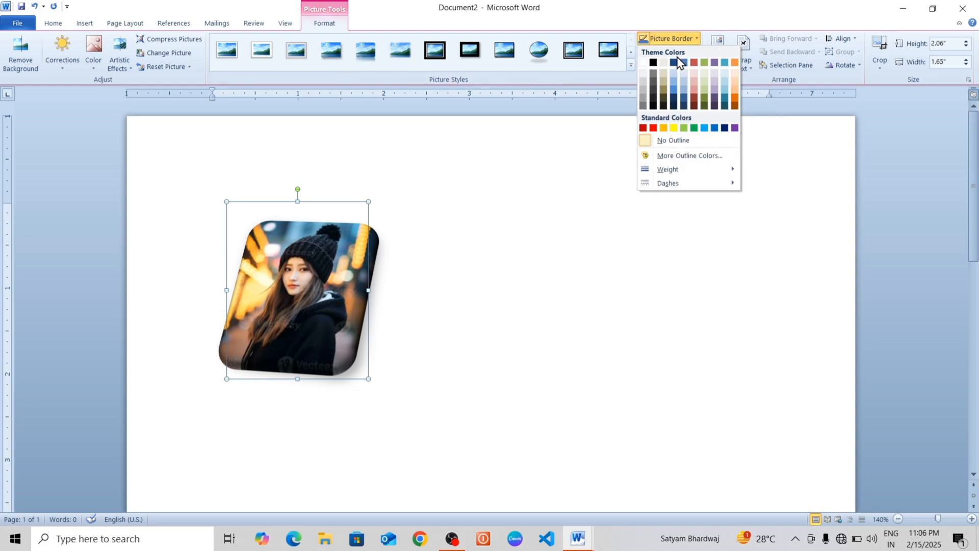
left_click(655, 131)
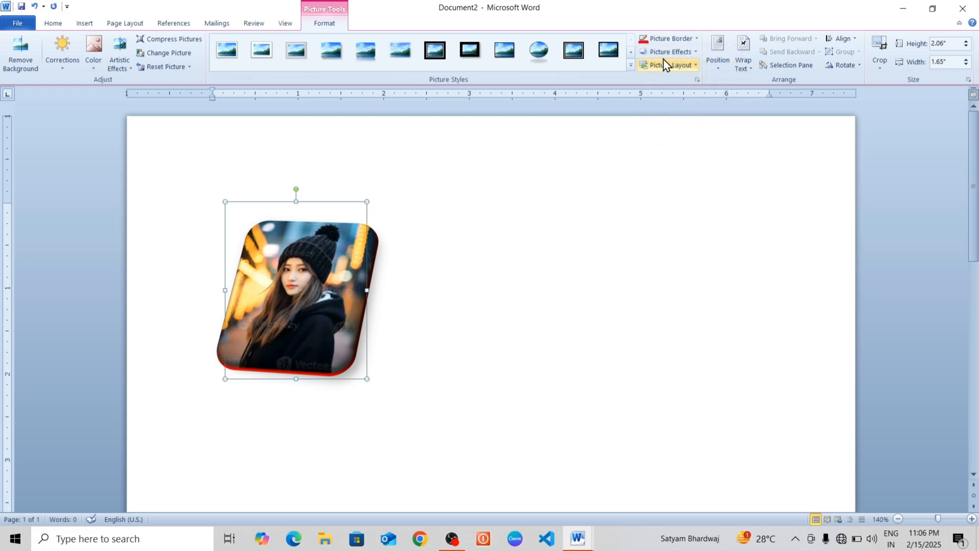
left_click(690, 44)
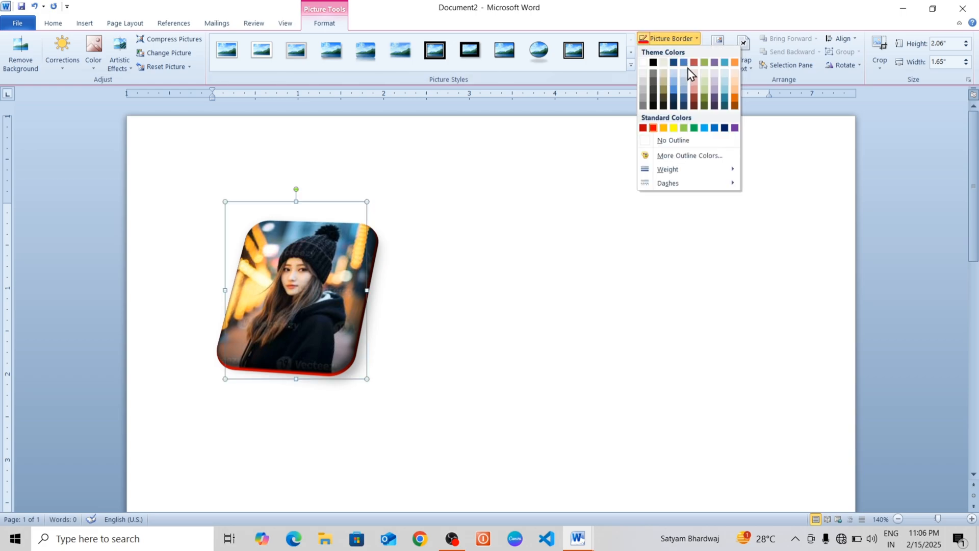
mouse_move(684, 169)
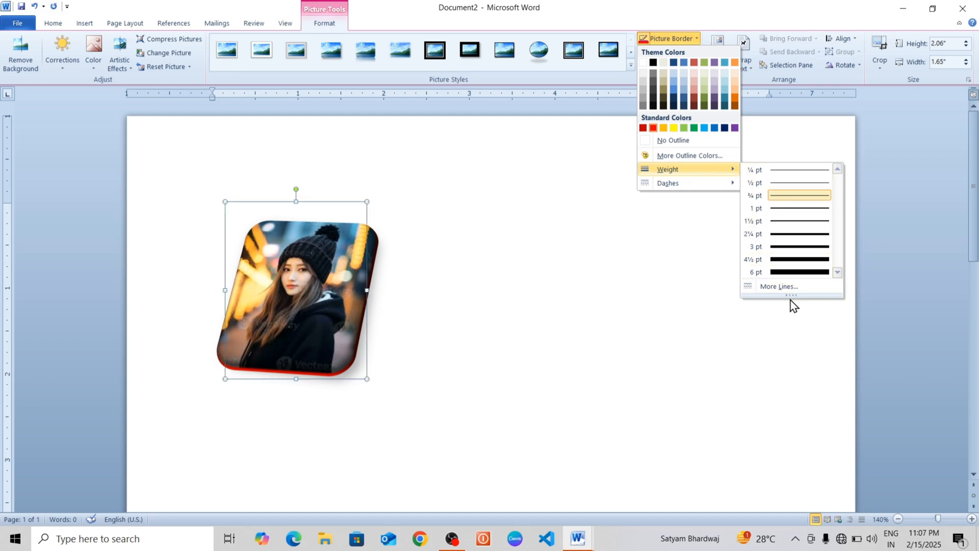
left_click(790, 273)
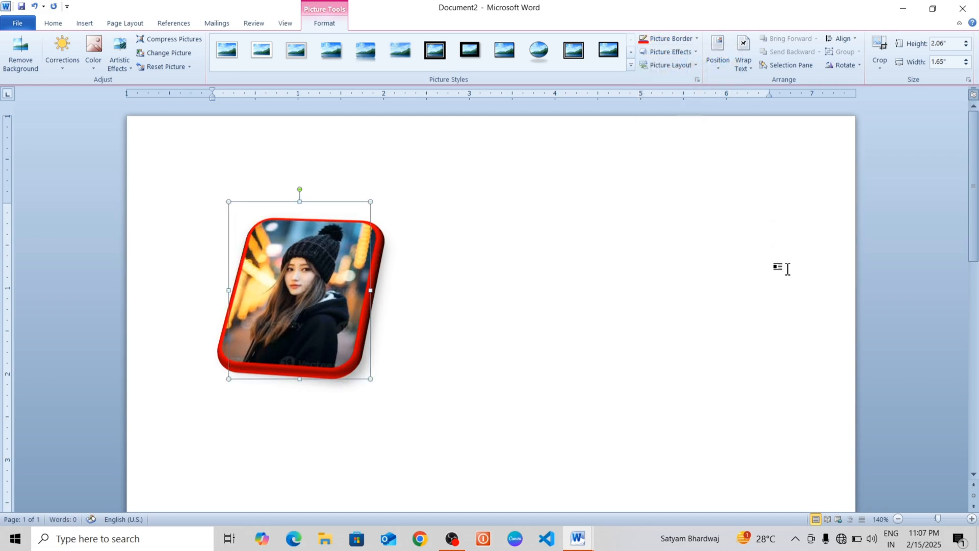
Try the round-dot dash style on the photo's red border, and change it to the long-dash style
left_click(671, 39)
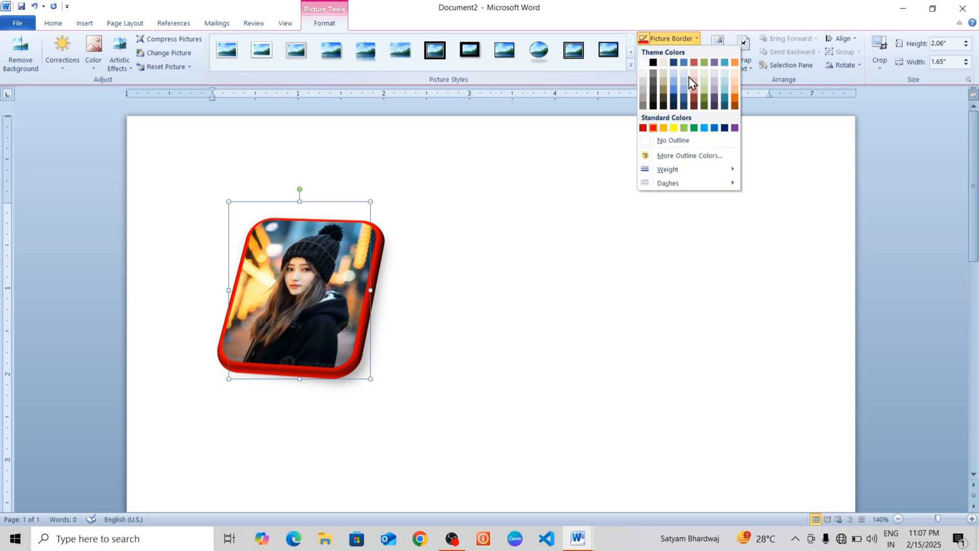
mouse_move(718, 181)
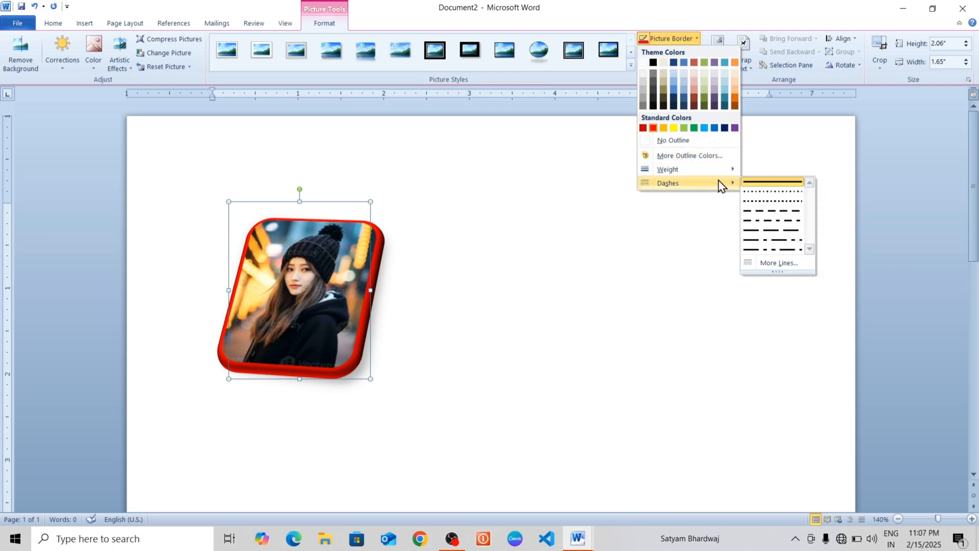
left_click(764, 192)
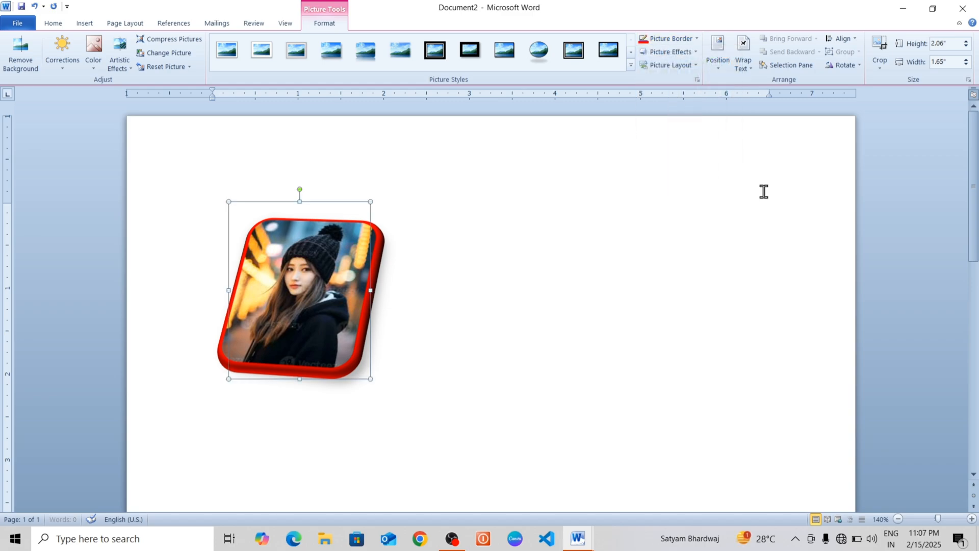
left_click(439, 256)
left_click(365, 253)
left_click(666, 42)
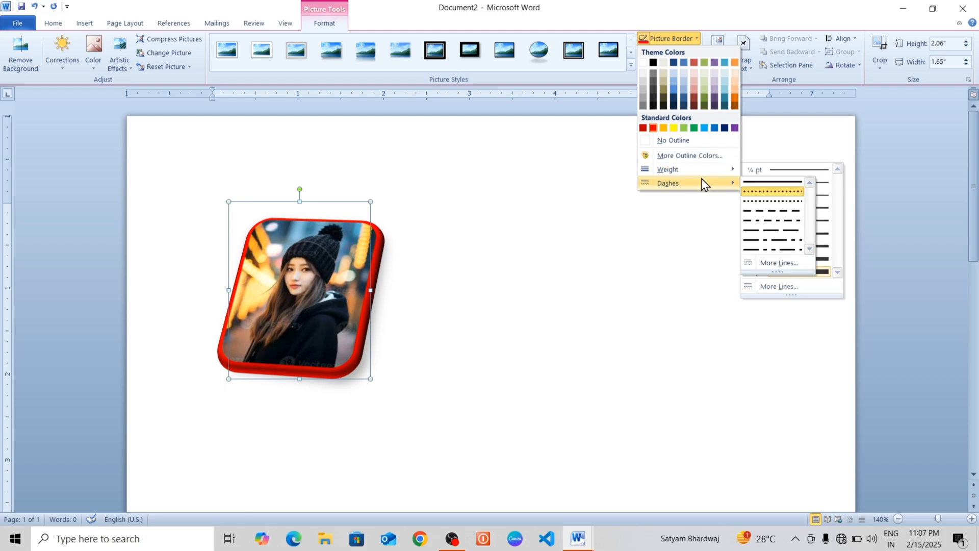
left_click(786, 231)
left_click(531, 227)
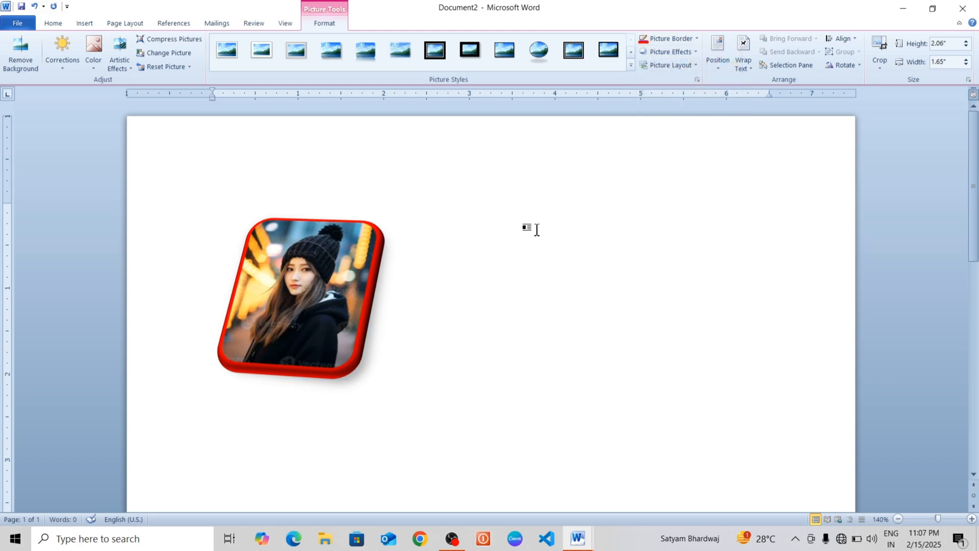
Apply the Preset 12 picture effect to the photo
left_click_drag(304, 325, 305, 272)
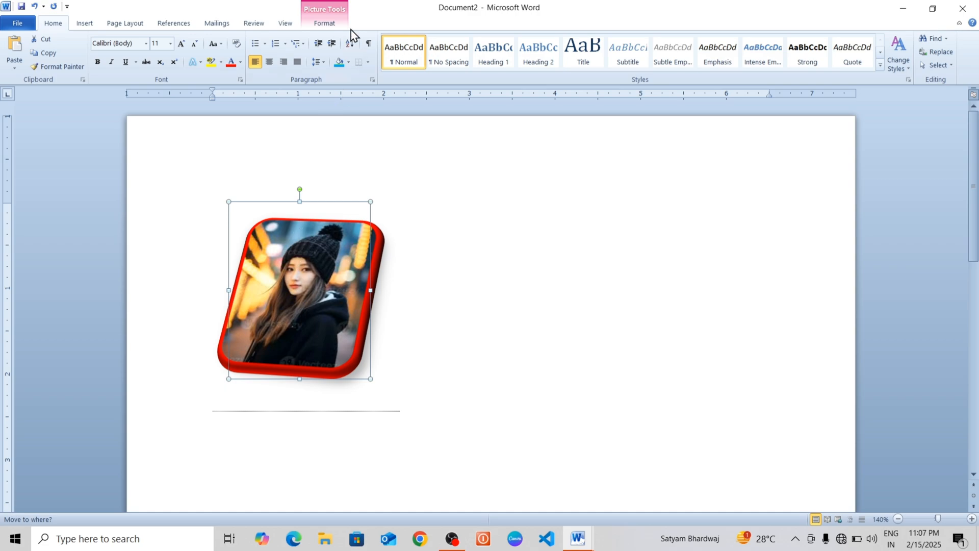
left_click(331, 24)
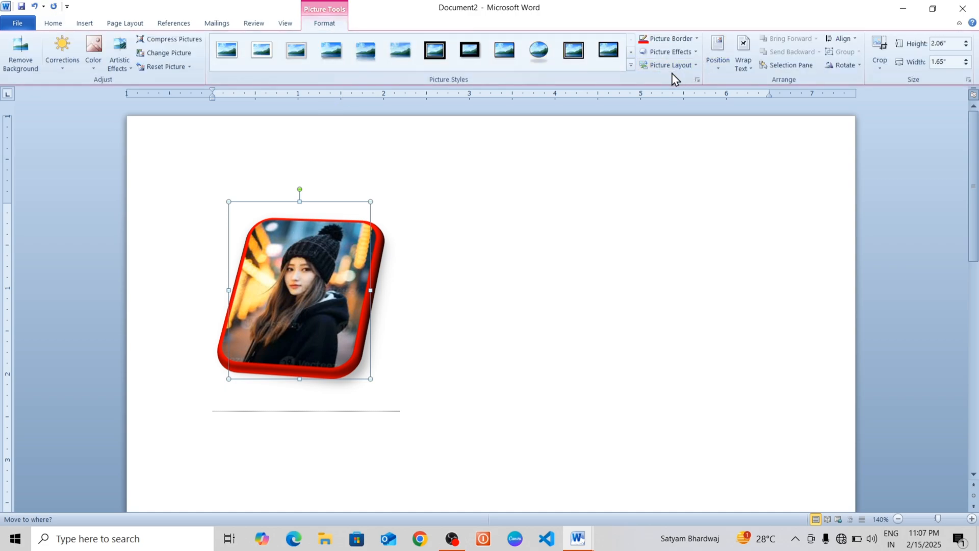
left_click(690, 53)
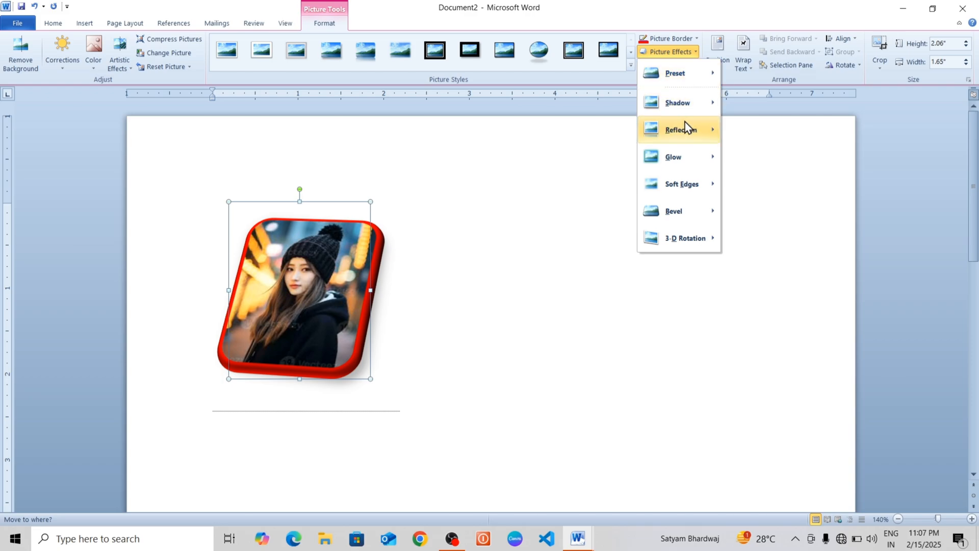
mouse_move(686, 132)
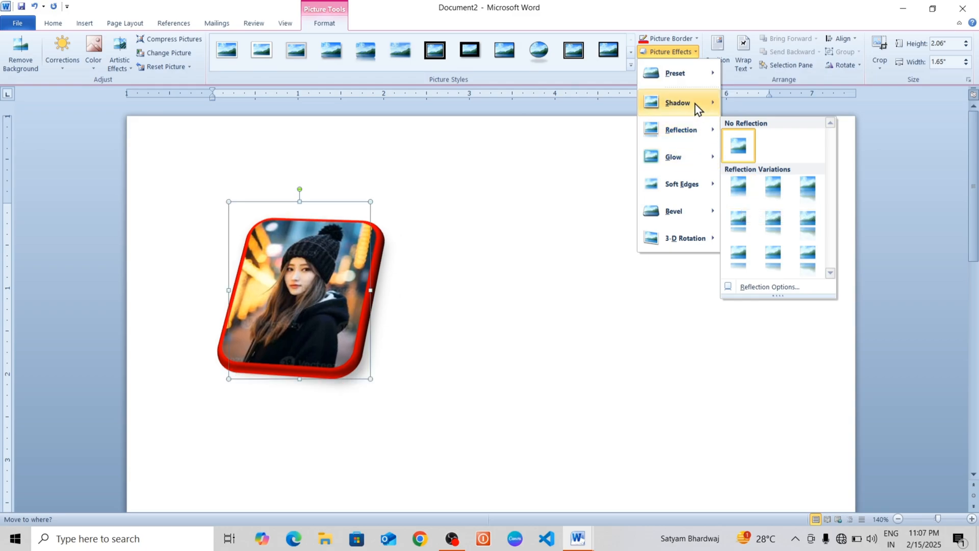
mouse_move(695, 79)
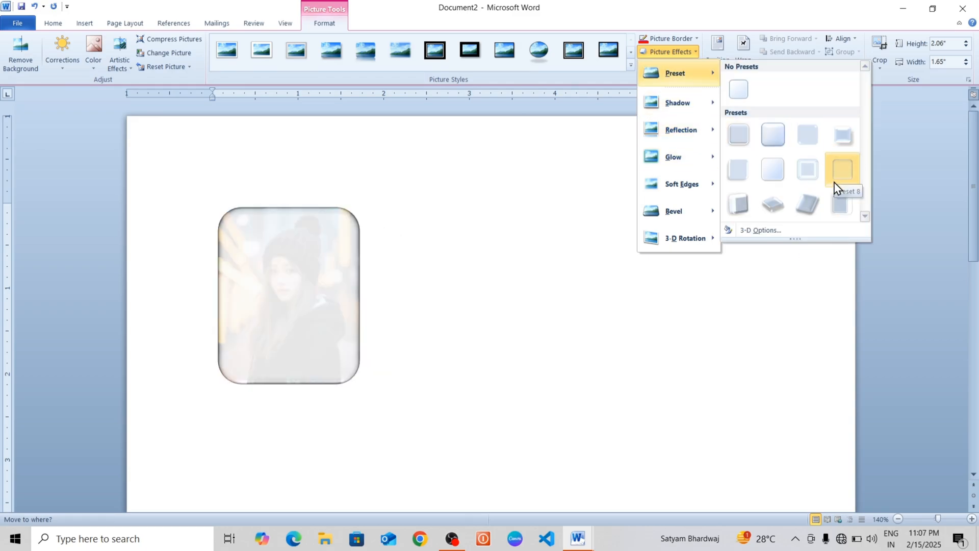
left_click(837, 207)
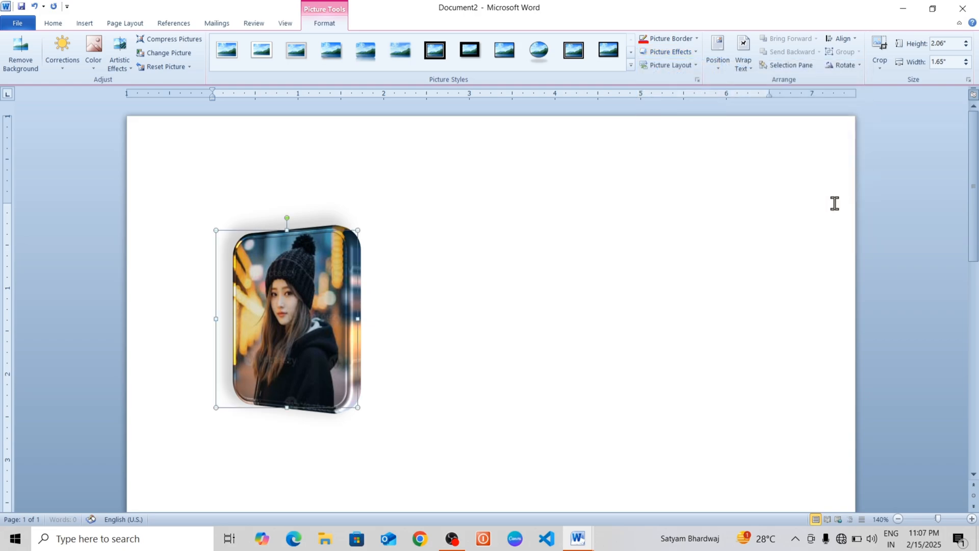
Add an outer shadow offset upward to the photo, and surround it with a green glow from the third row of variations
left_click(677, 54)
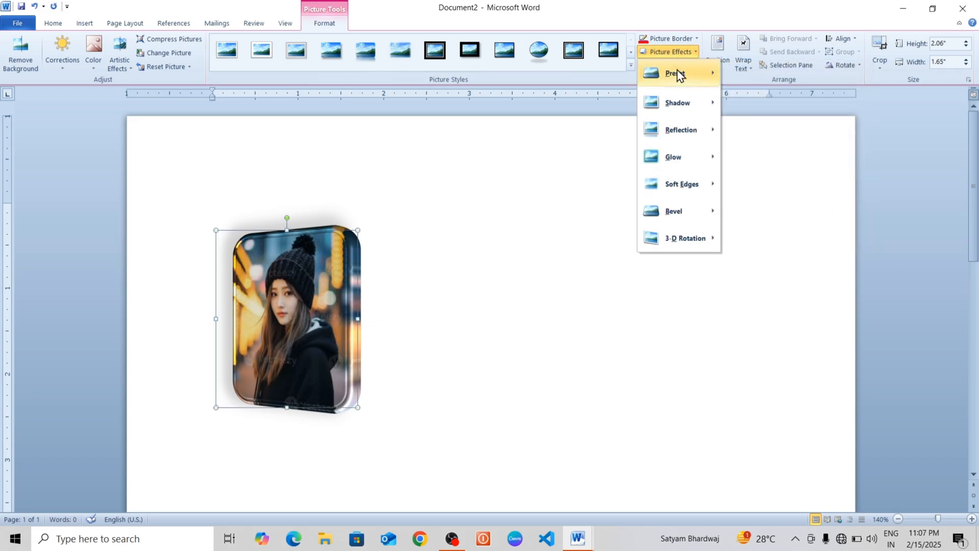
mouse_move(684, 103)
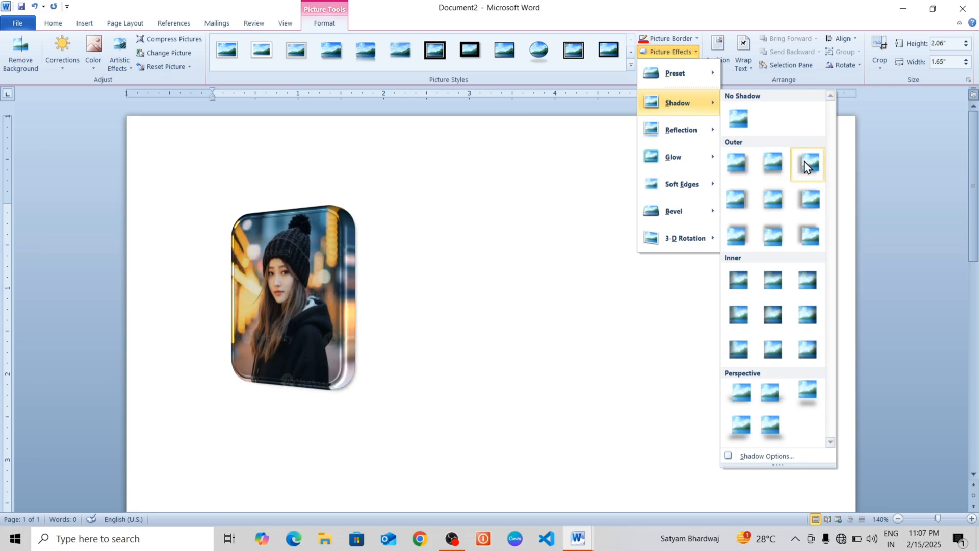
left_click(770, 240)
left_click(684, 53)
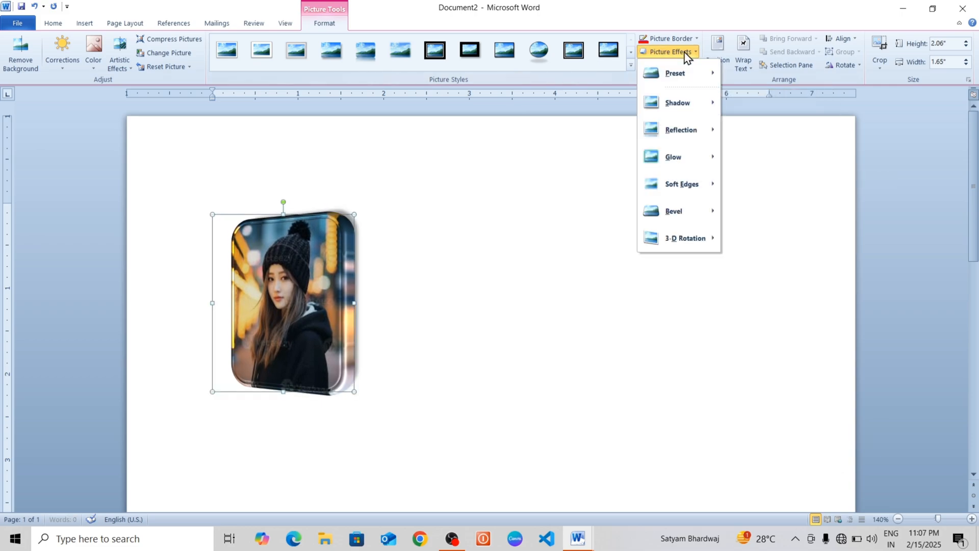
mouse_move(687, 167)
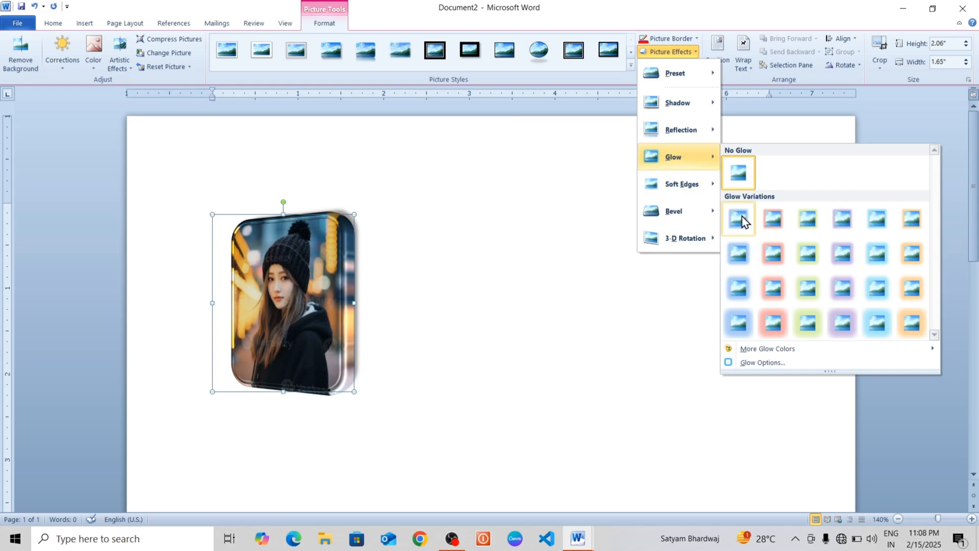
left_click(806, 292)
Apply 50 Point soft edges to the photo, and look over the available picture layouts without choosing one
left_click(692, 54)
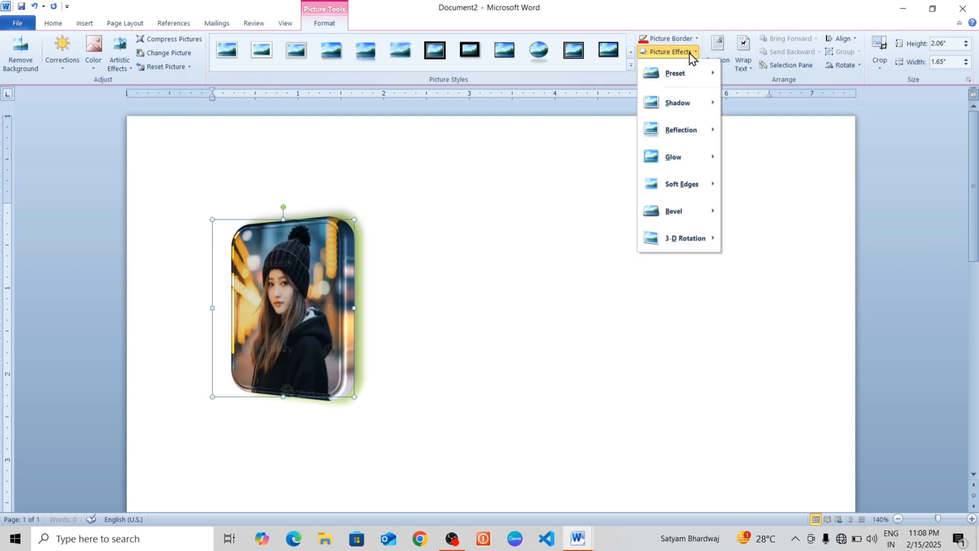
mouse_move(711, 185)
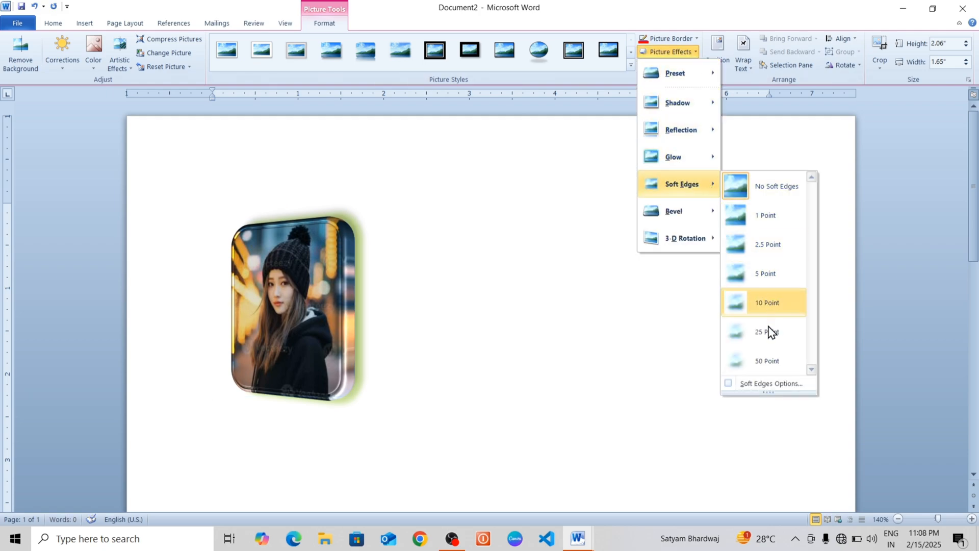
left_click(770, 363)
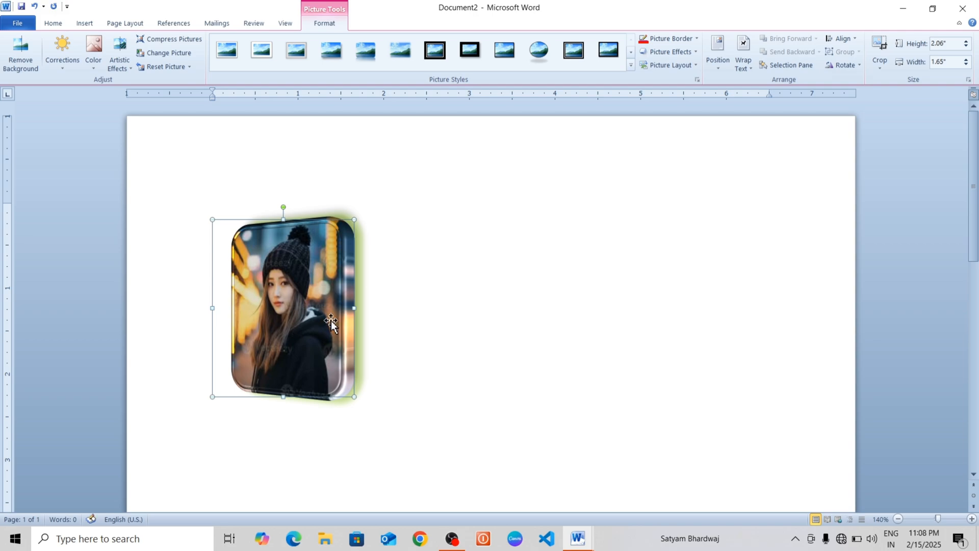
left_click_drag(341, 296, 357, 295)
left_click(680, 68)
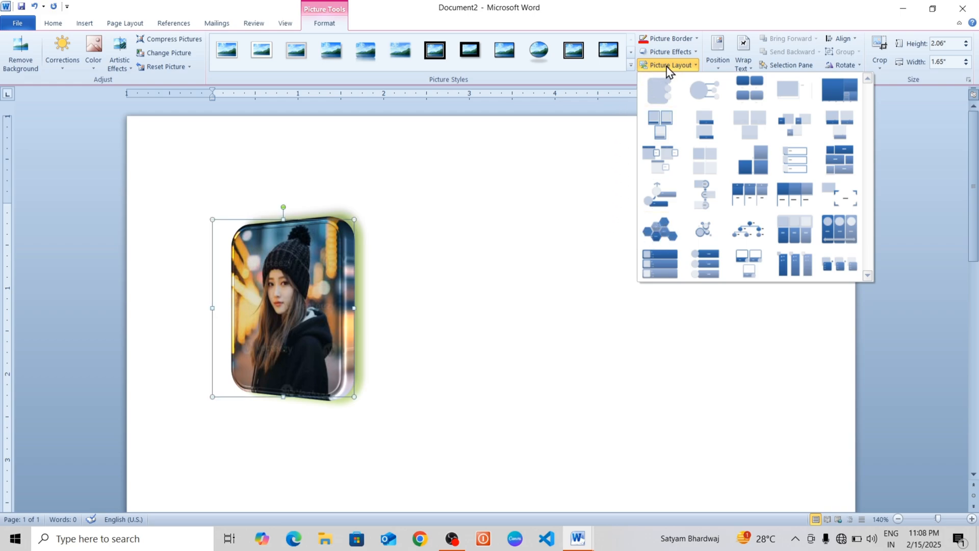
left_click(558, 188)
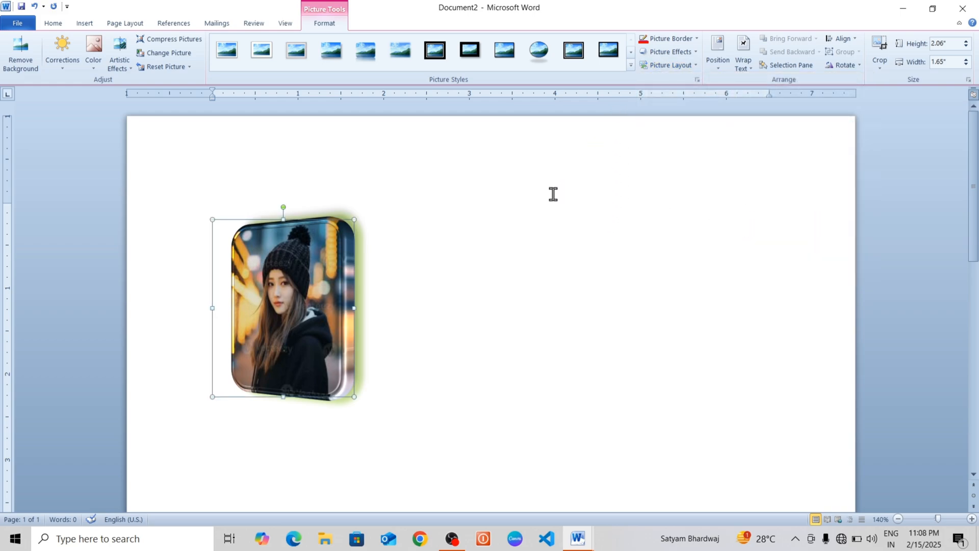
Position the photo at the top center of the page with square text wrapping
left_click(719, 66)
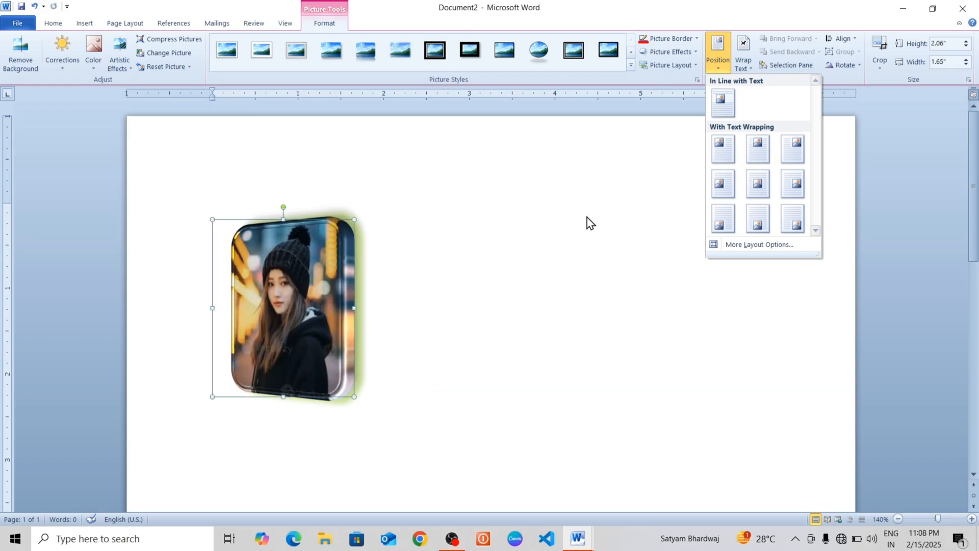
left_click(510, 218)
scroll(494, 224, "down", 6, "ctrl")
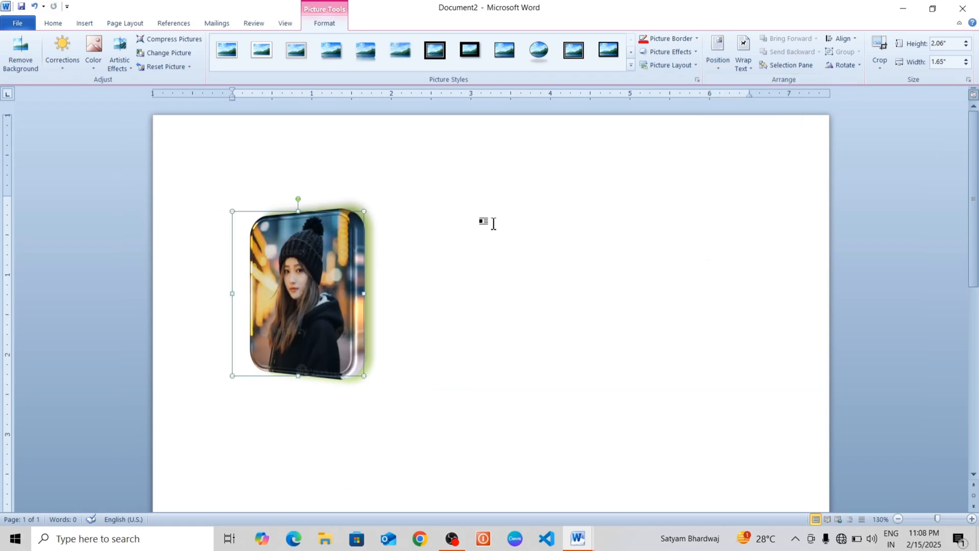
scroll(494, 231, "down", 3, "ctrl")
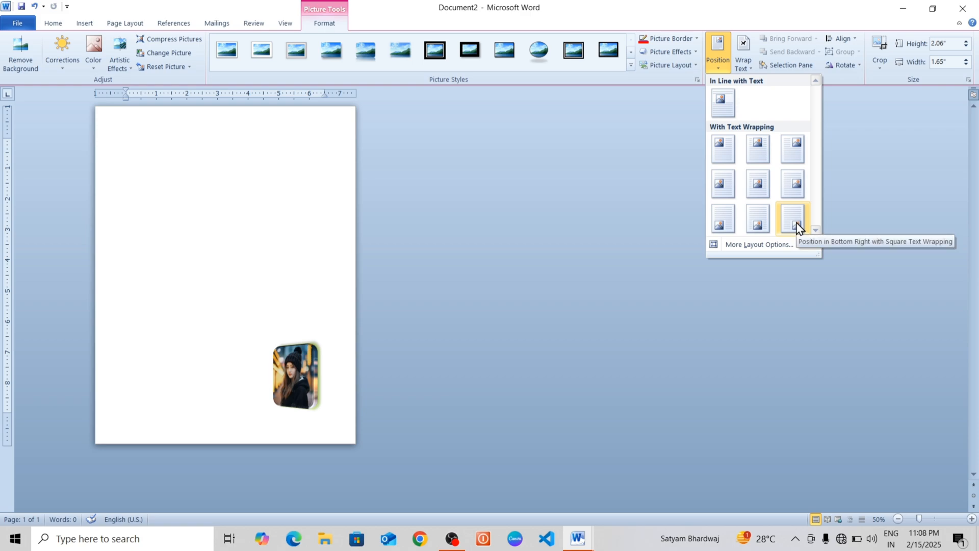
left_click(757, 151)
scroll(425, 227, "up", 6)
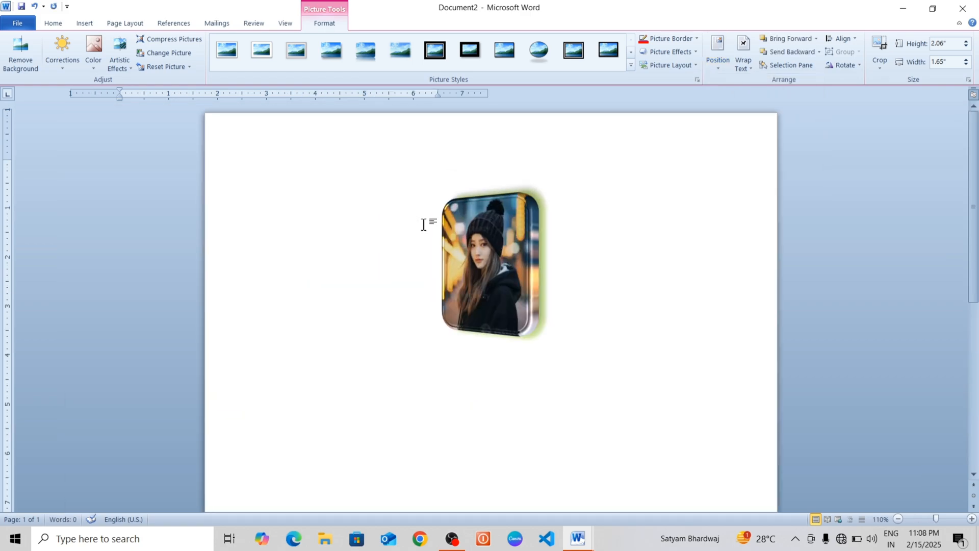
Set the photo's text wrapping to In Front of Text and move it up to near the page's top edge
left_click(752, 71)
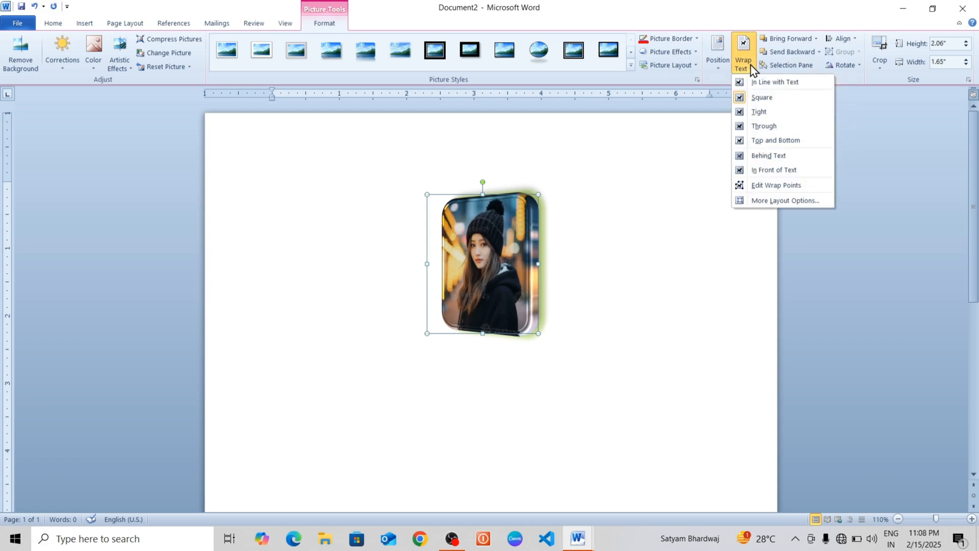
left_click(635, 218)
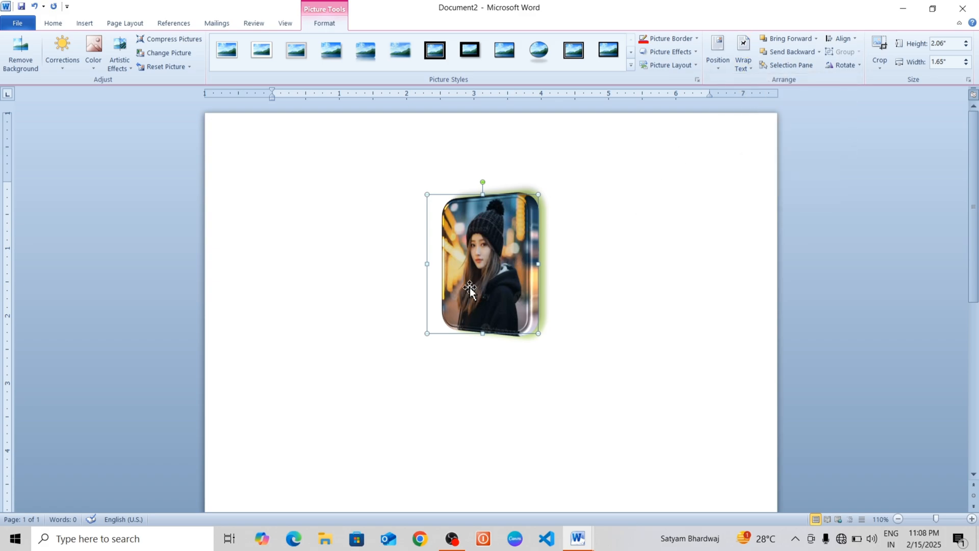
left_click(752, 63)
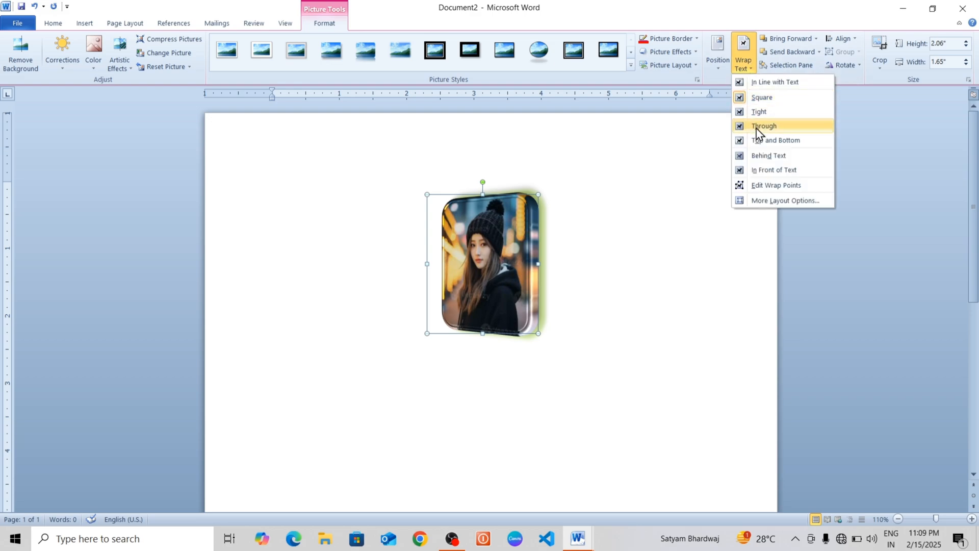
left_click(769, 166)
left_click_drag(495, 264, 484, 220)
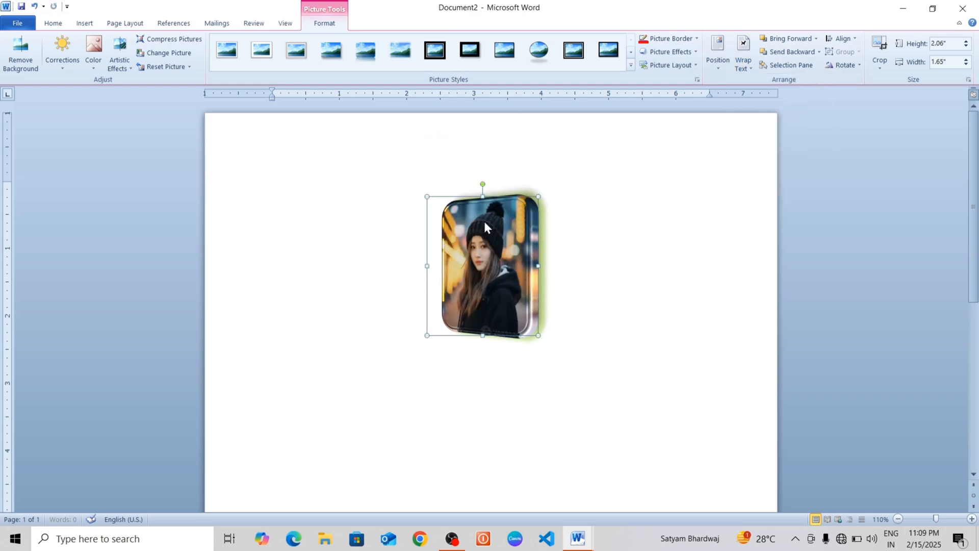
left_click(300, 313)
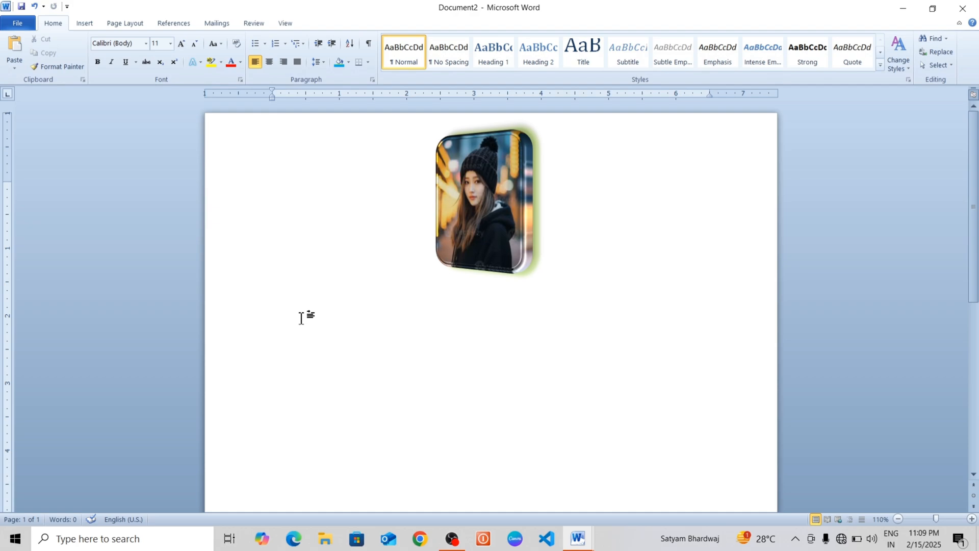
Generate sample paragraphs with =RAND() and enlarge all of the text to 16 pt
type("=RAND()")
key("Return")
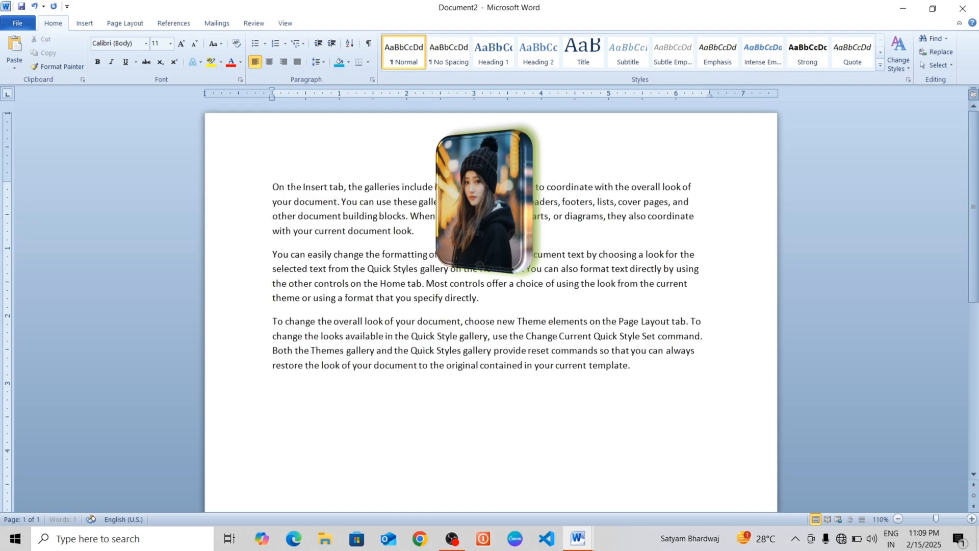
key("ctrl+a")
key("ctrl+shift+period")
key("ctrl+shift+period")
key("ctrl+shift+period")
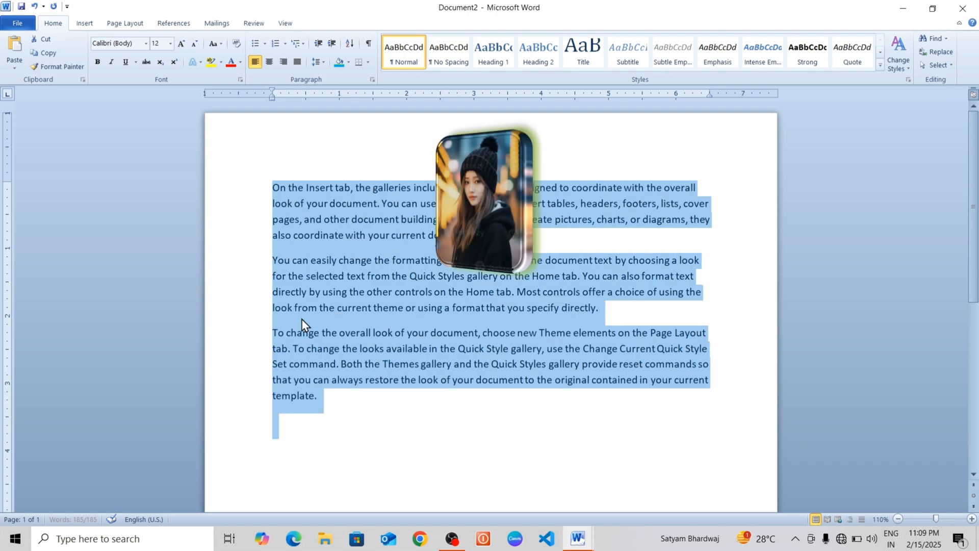
Move the photo down over the first paragraph and set its text wrapping to In Line with Text
left_click(485, 188)
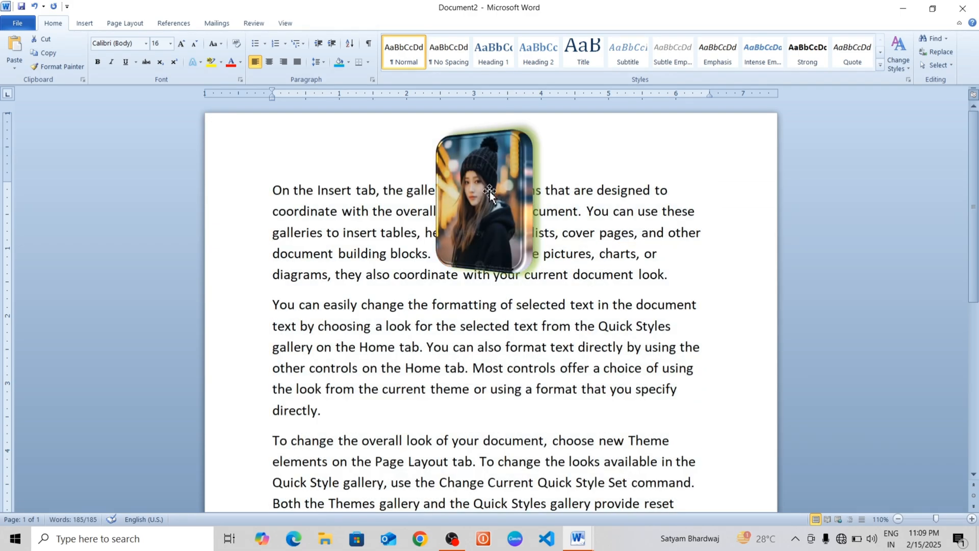
left_click_drag(484, 188, 485, 237)
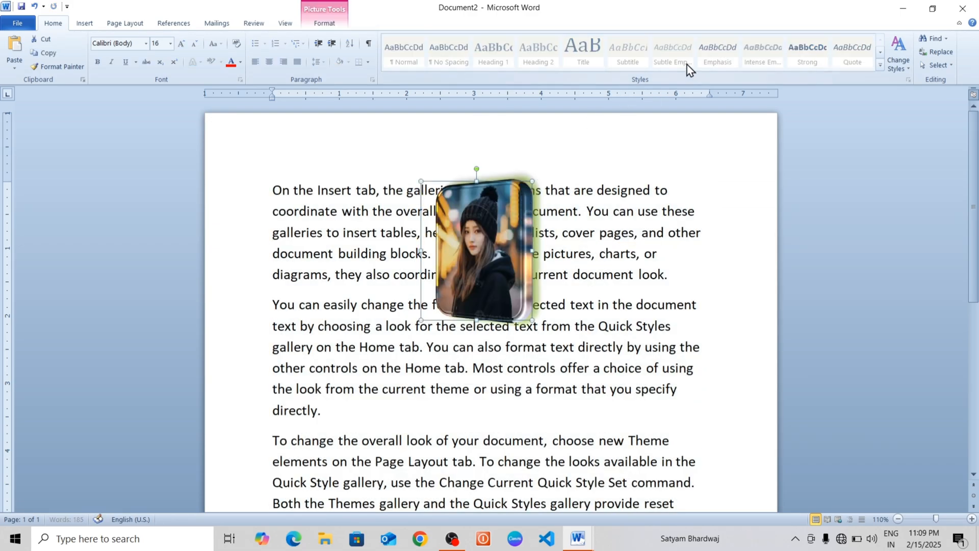
left_click(324, 23)
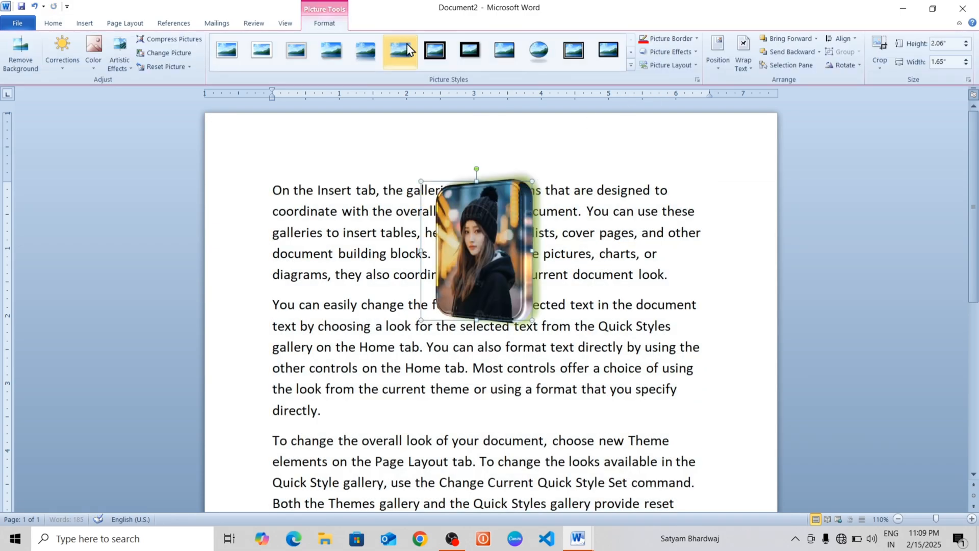
left_click(744, 62)
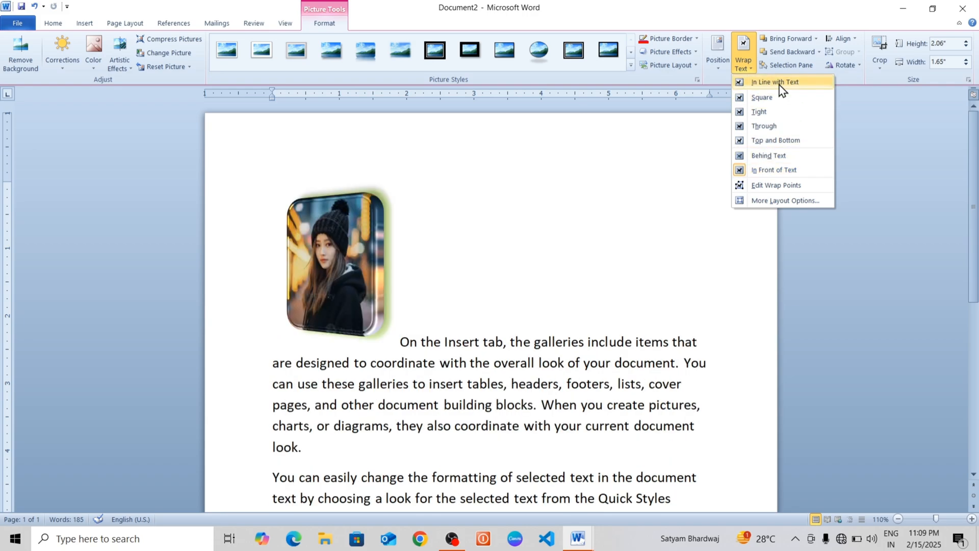
left_click(777, 83)
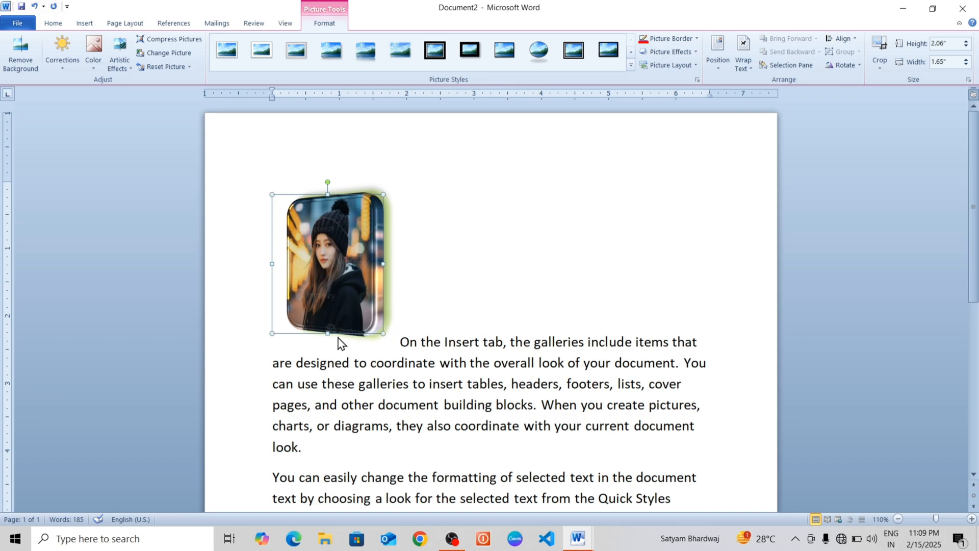
Compare Square and Tight text wrapping on the photo, finishing with Square
left_click(745, 65)
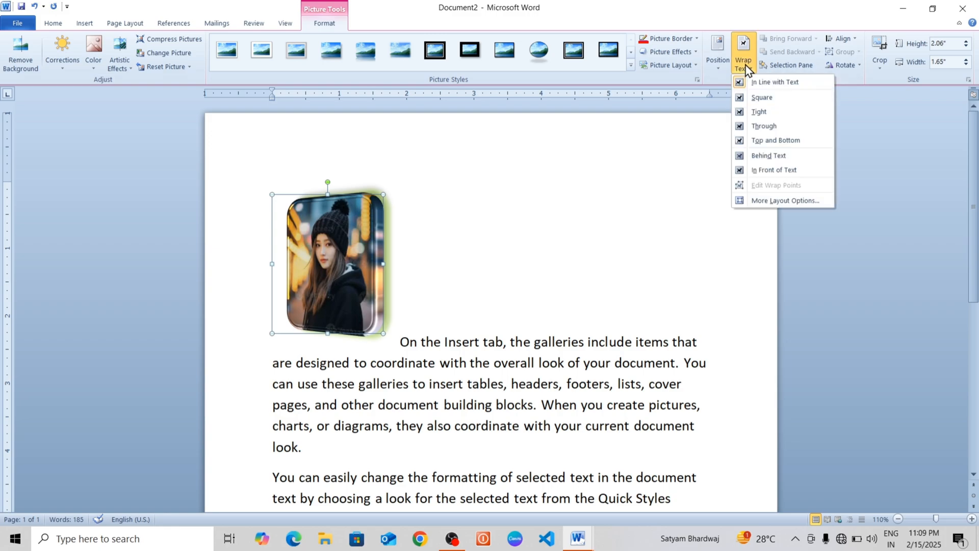
left_click(759, 98)
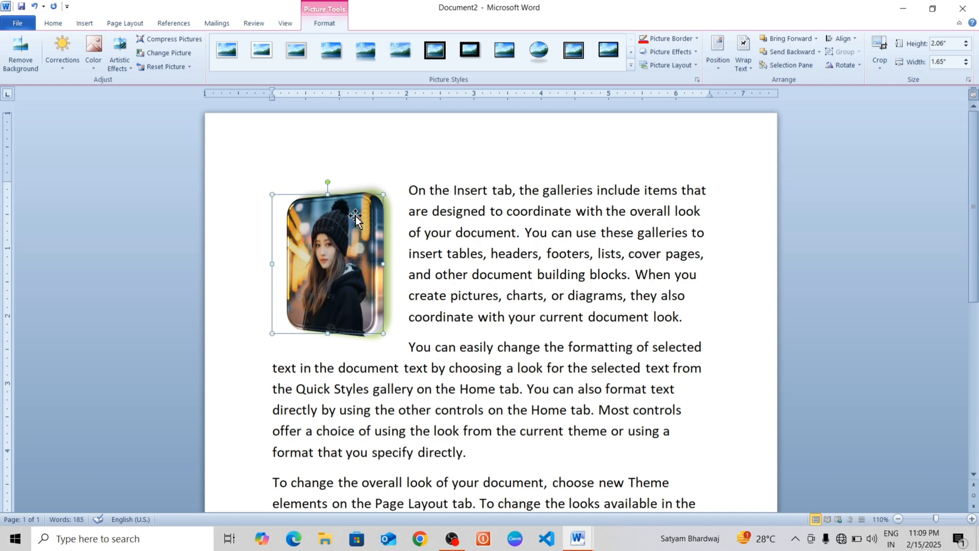
left_click(743, 72)
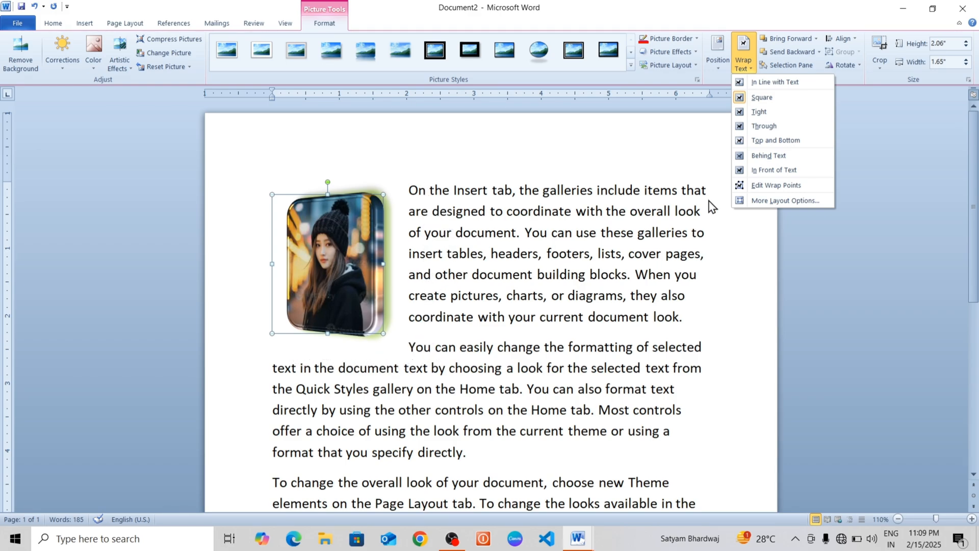
left_click(755, 111)
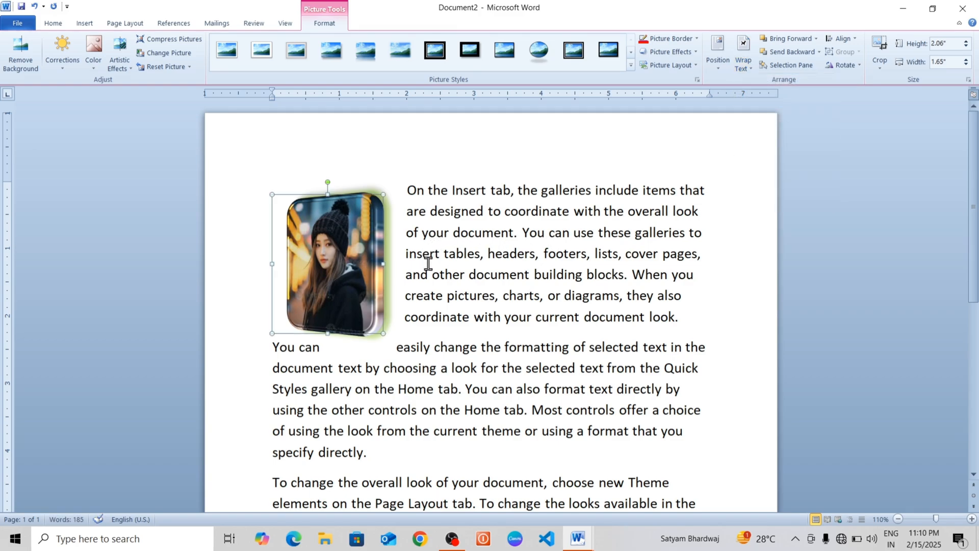
left_click(743, 58)
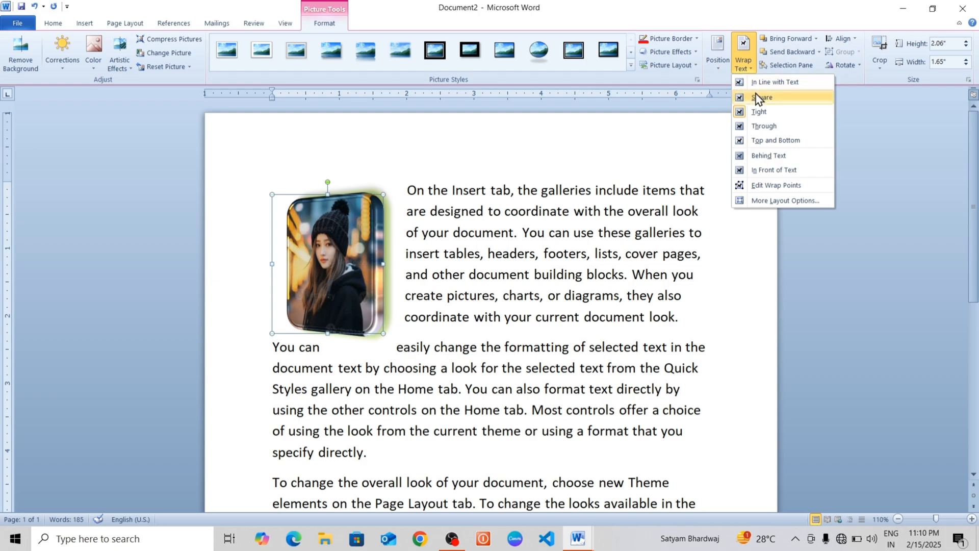
left_click(759, 98)
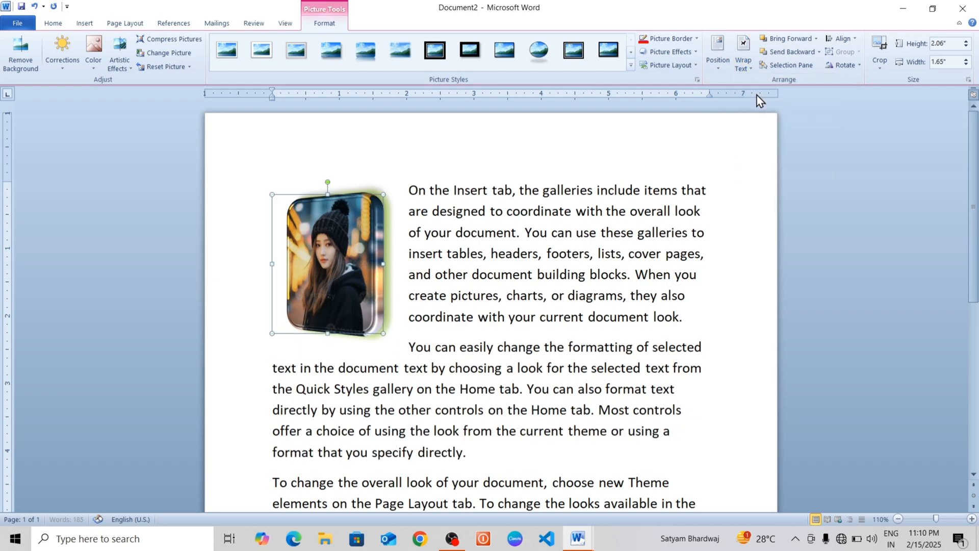
Move the photo to the middle of the text so it spans the first two paragraphs
left_click(743, 67)
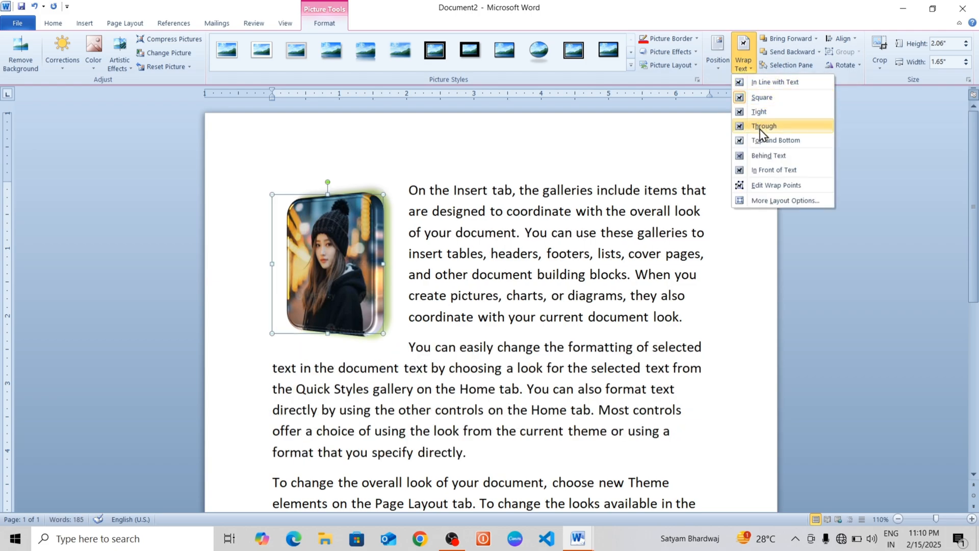
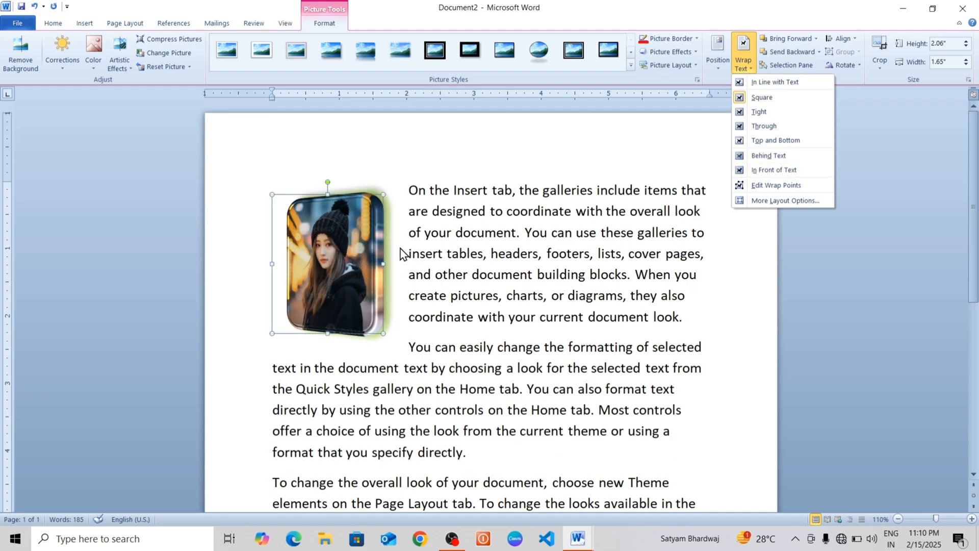
left_click(364, 251)
left_click_drag(358, 257, 477, 305)
Edit the photo's wrap points, pulling the upper-right point outward into the text
left_click(744, 60)
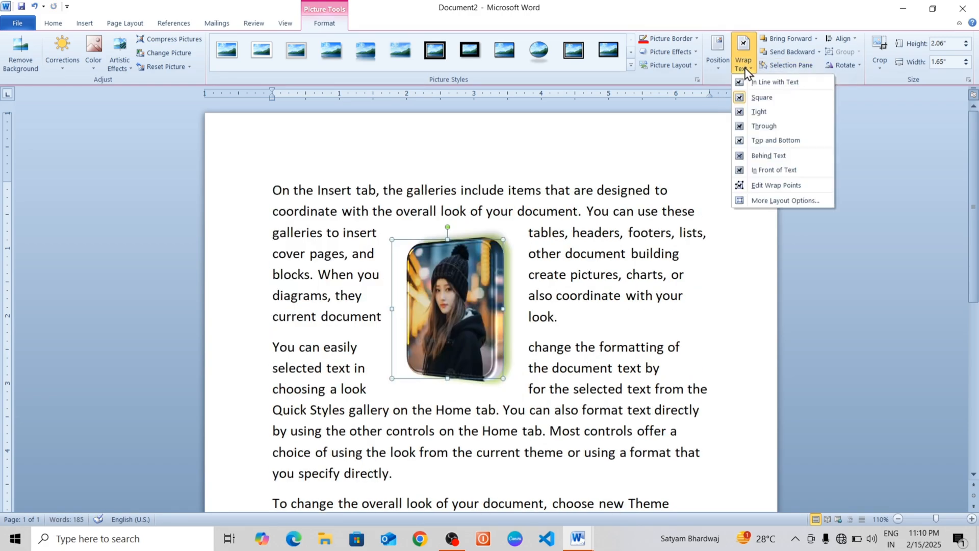
left_click(771, 189)
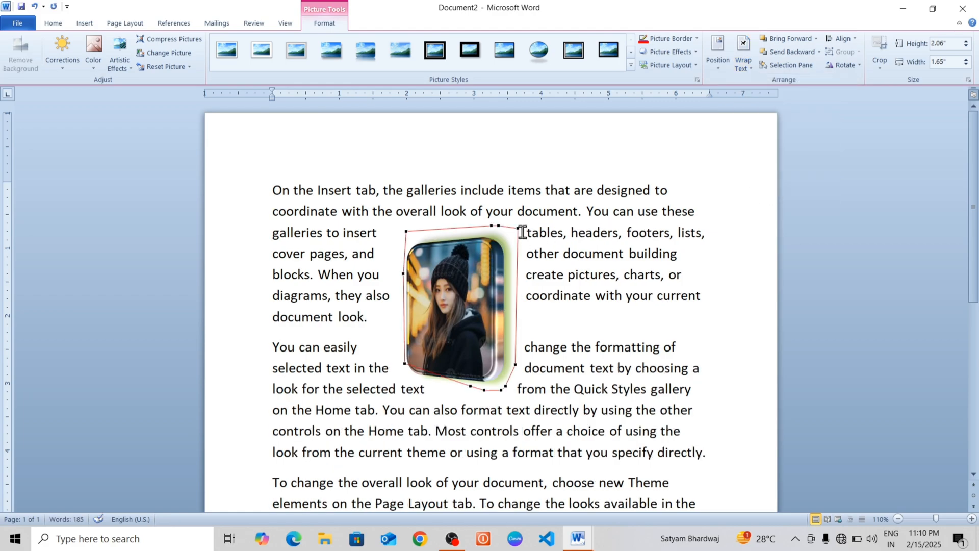
left_click_drag(519, 229, 580, 260)
left_click(606, 291)
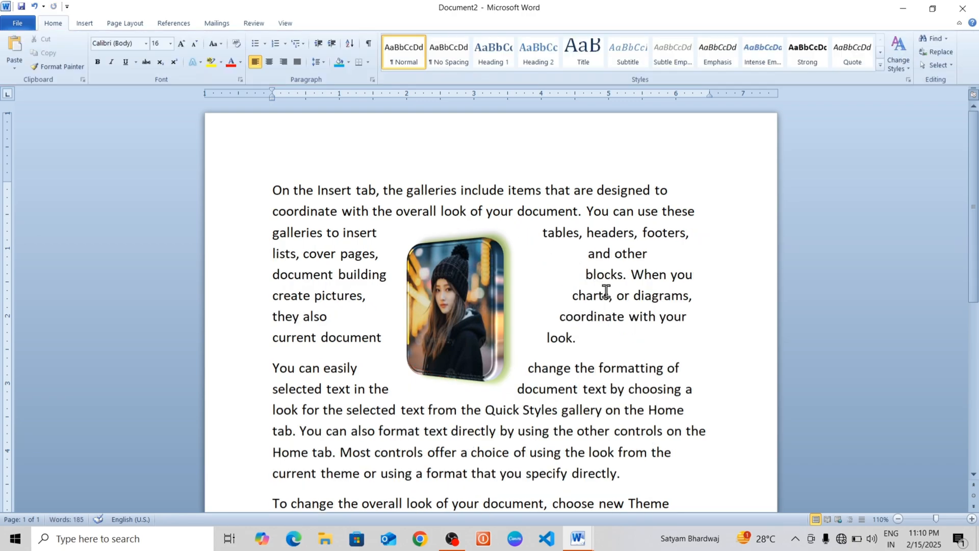
Edit the photo's wrap points again, pulling the upper-left point outward and down into the text
left_click(476, 301)
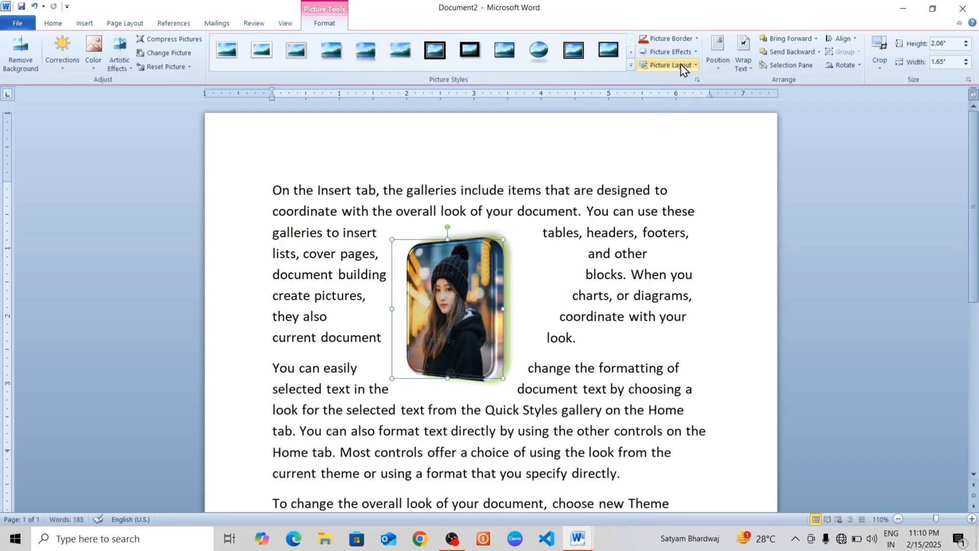
left_click(744, 60)
left_click(768, 185)
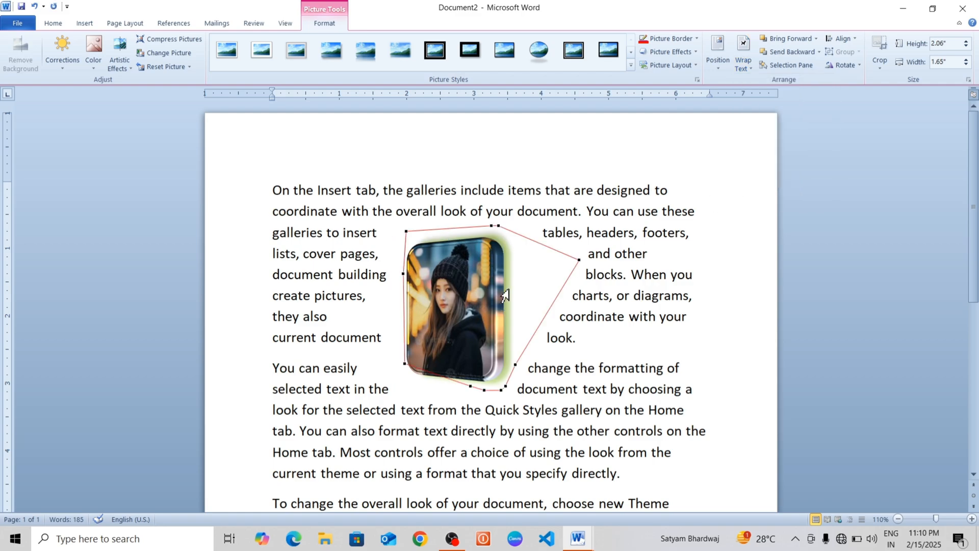
left_click_drag(409, 230, 338, 312)
left_click(569, 481)
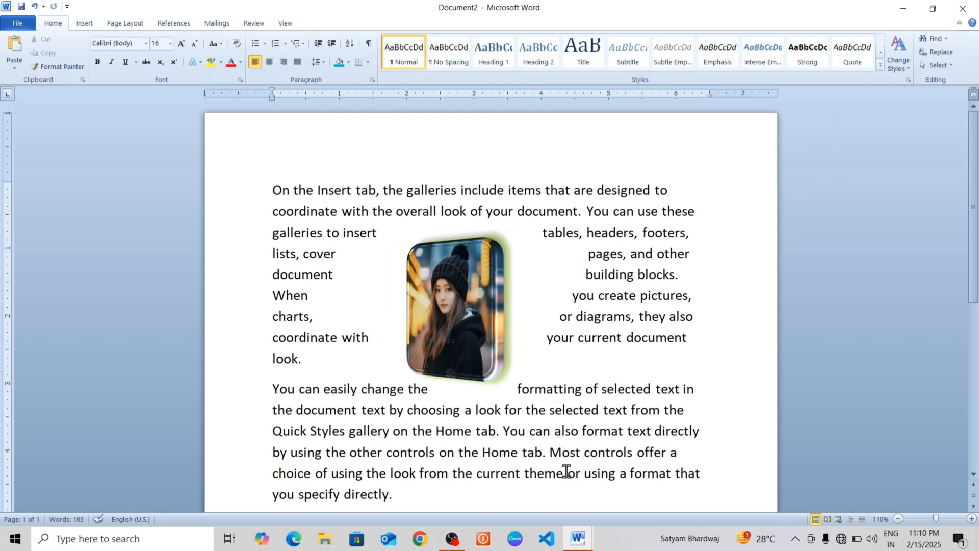
Move the photo up to the start of the first paragraph, near the page's top edge
double_click(480, 292)
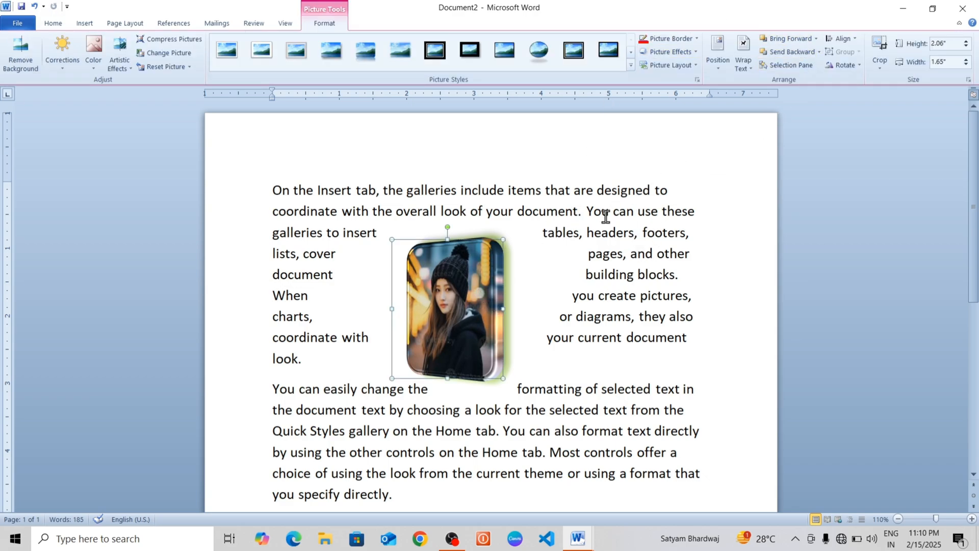
left_click_drag(609, 211, 601, 212)
left_click(480, 295)
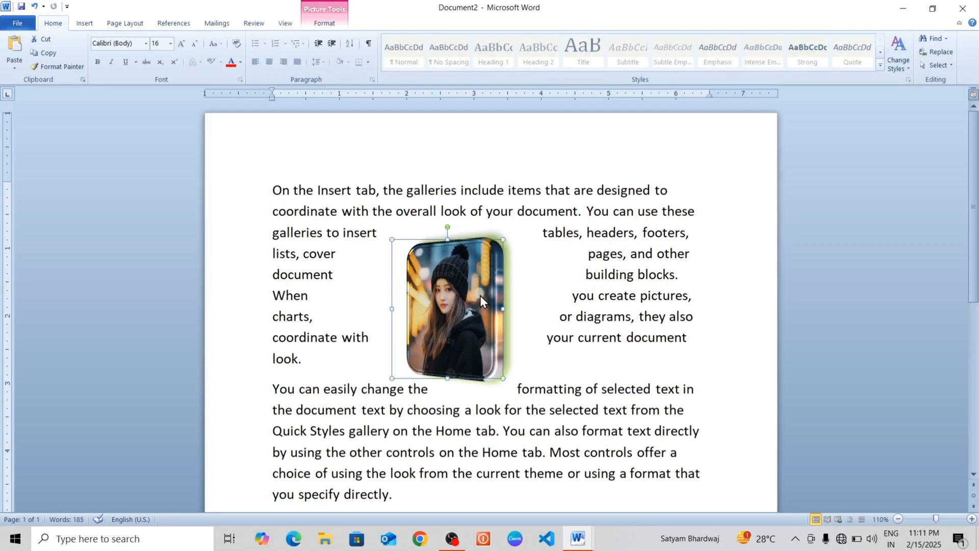
left_click(313, 211)
left_click(438, 296)
left_click_drag(443, 297, 373, 176)
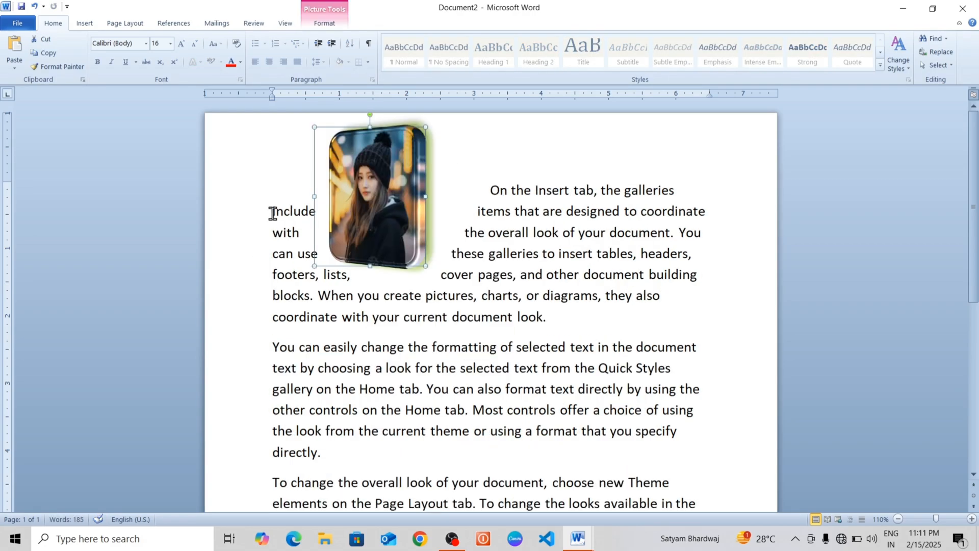
Delete all of the sample text and move the photo down toward the middle of the empty page
left_click_drag(271, 212, 647, 525)
key("Delete")
scroll(584, 409, "up", 1)
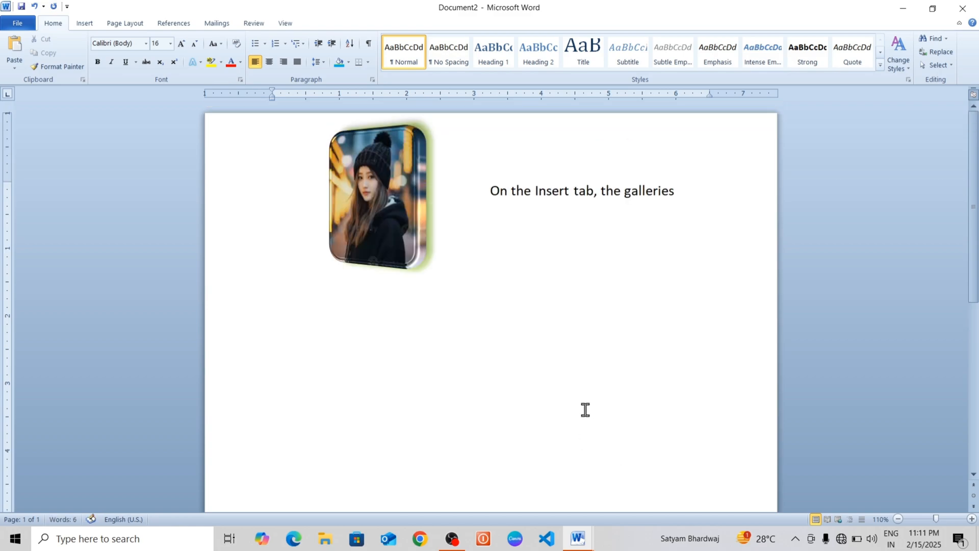
left_click_drag(486, 191, 698, 216)
left_click(675, 230)
left_click_drag(486, 189, 675, 190)
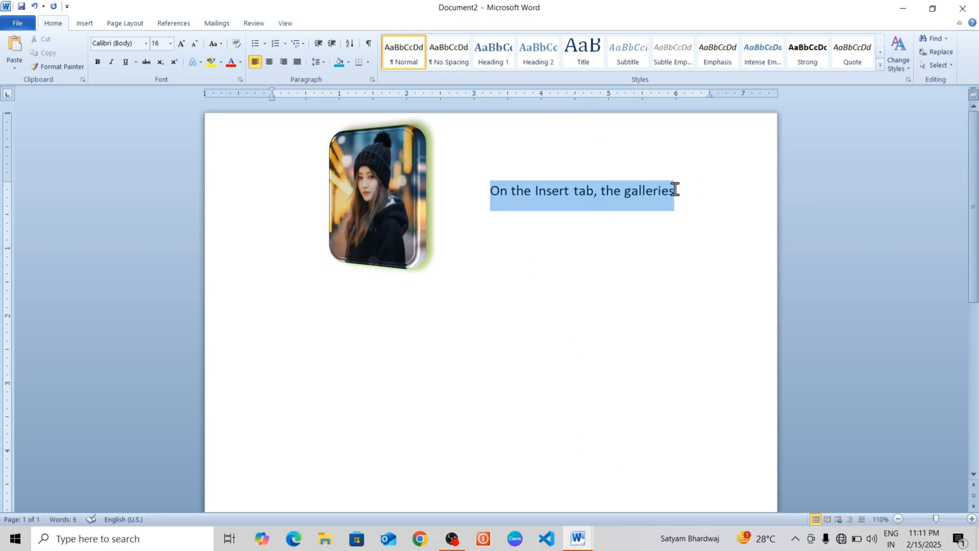
key("Delete")
left_click_drag(366, 192, 454, 346)
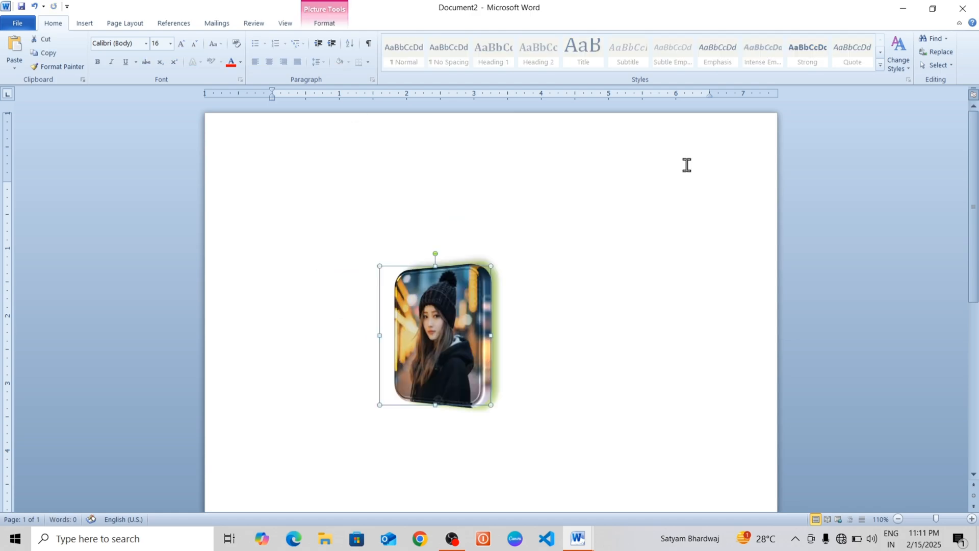
Look over the Bring Forward and Send Backward options for the photo without choosing one
left_click(314, 26)
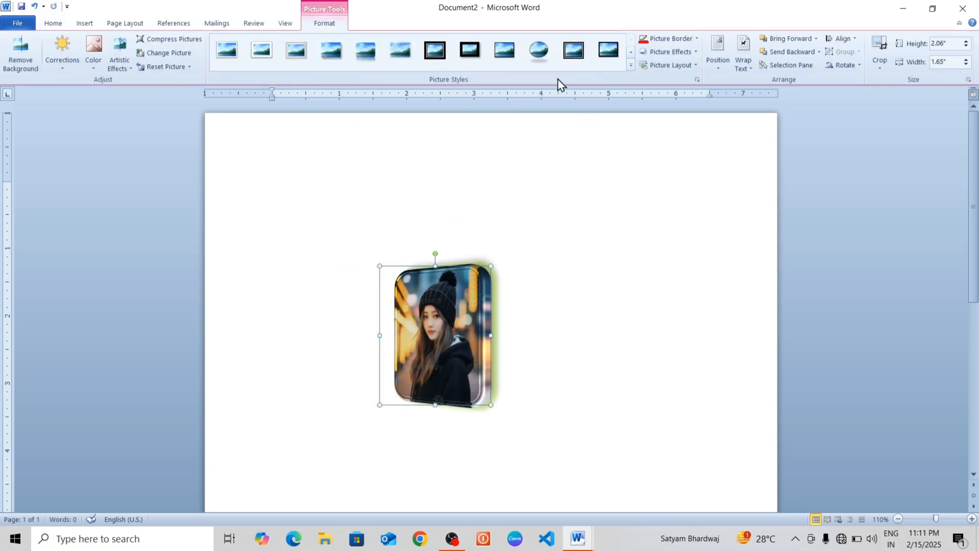
left_click(816, 40)
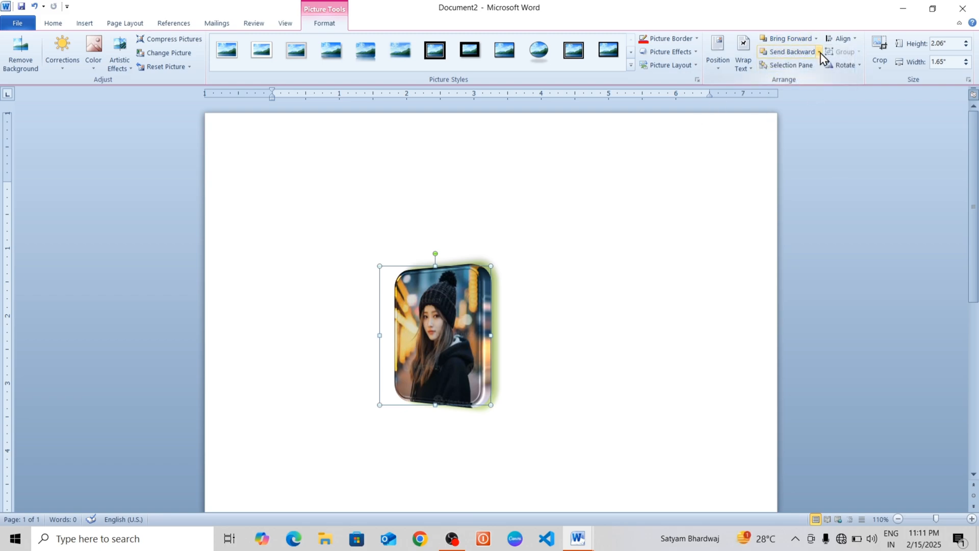
left_click(820, 53)
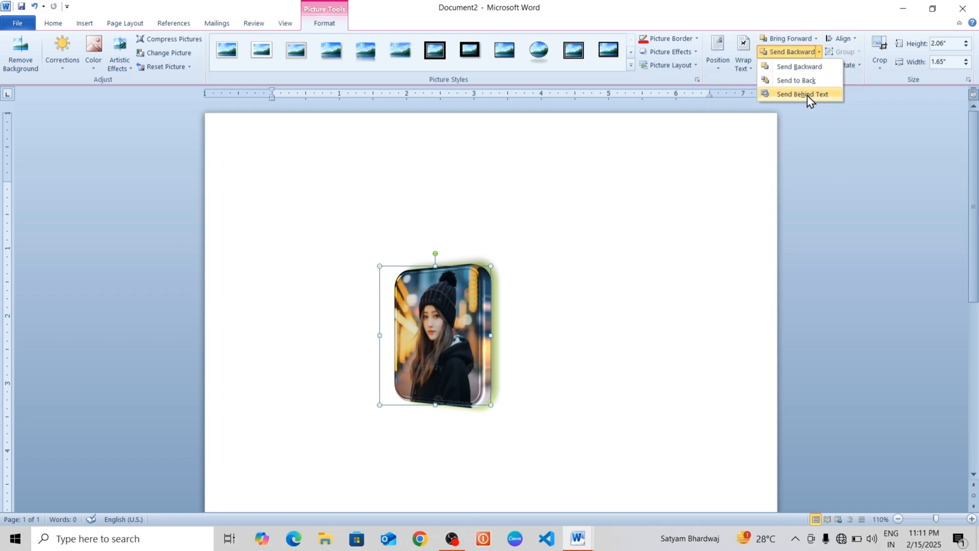
left_click(660, 162)
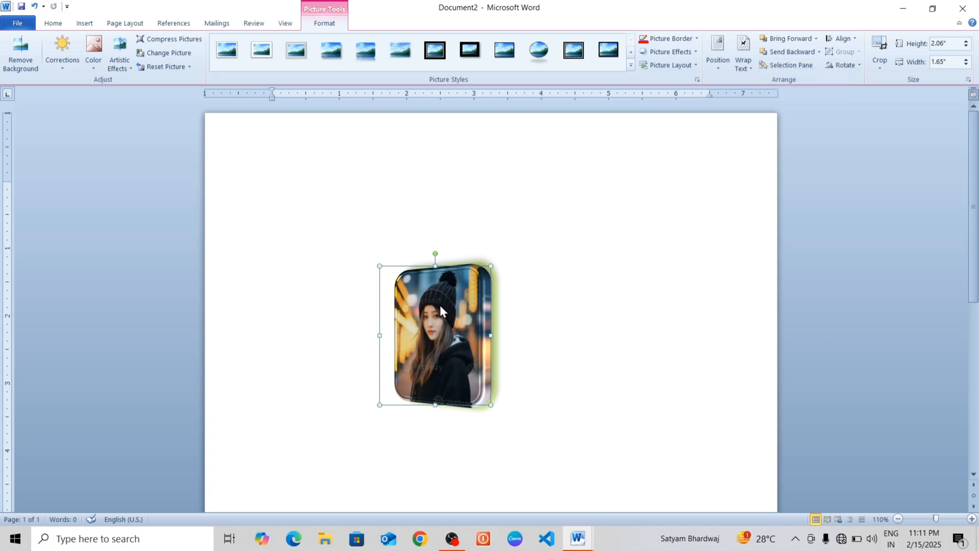
Move the photo up near the page's top edge and insert the blue-background portrait from the Desktop folder
left_click_drag(440, 305, 443, 166)
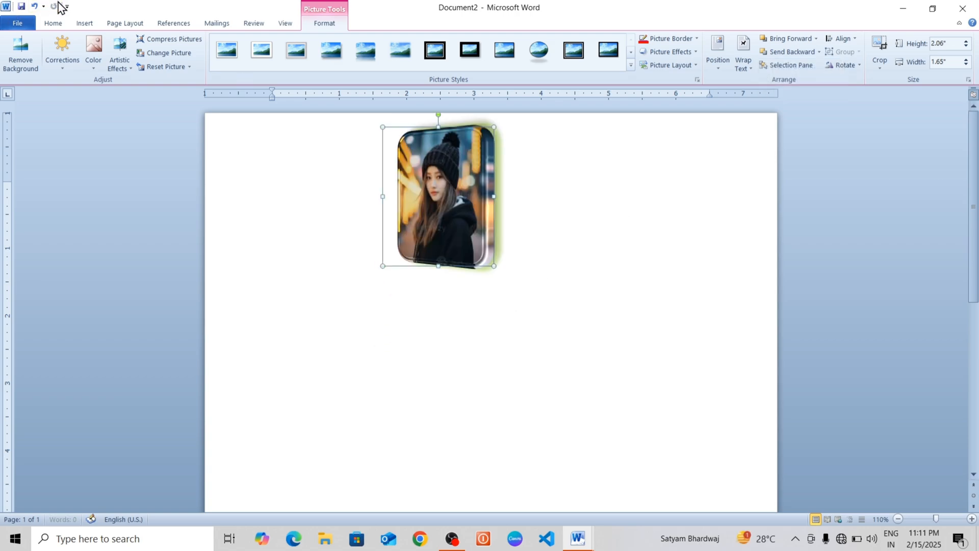
left_click(82, 23)
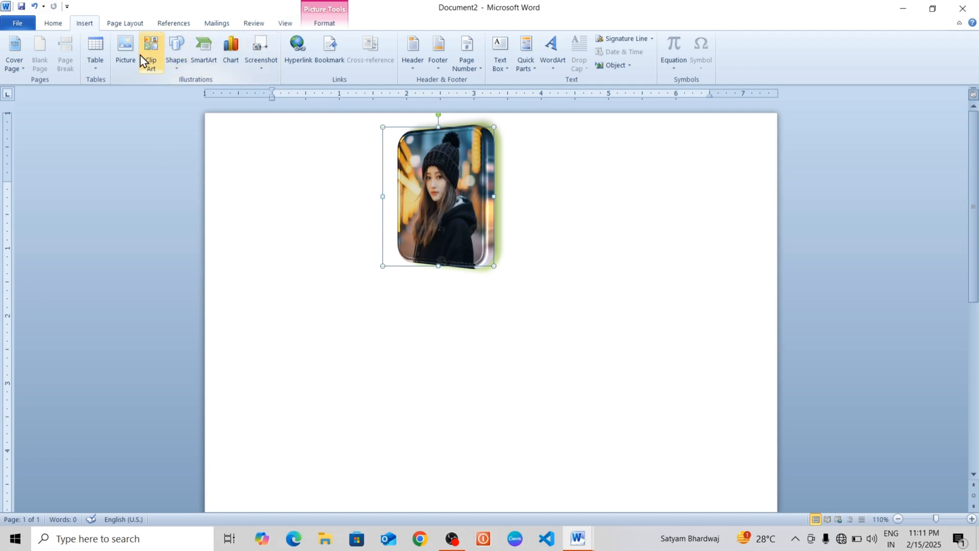
left_click(122, 52)
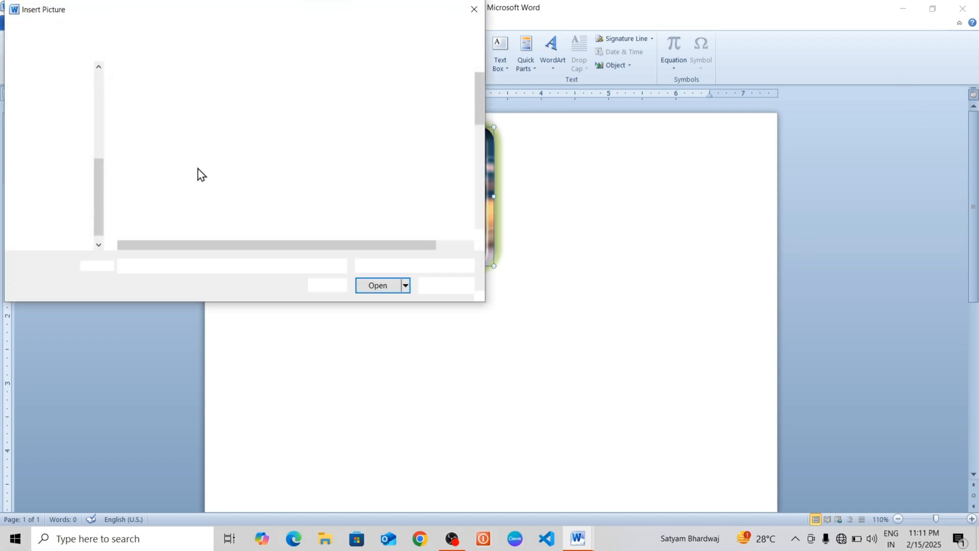
left_click(52, 105)
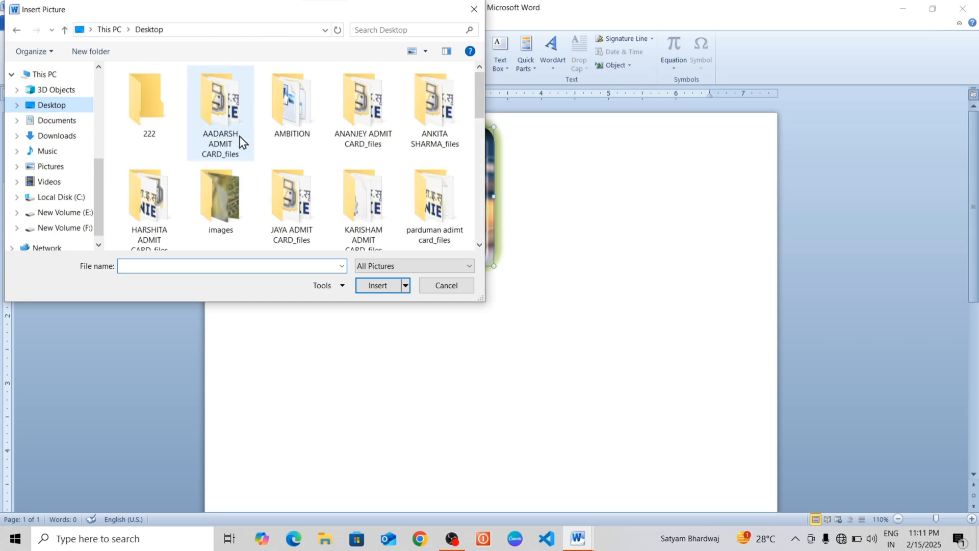
scroll(346, 168, "down", 5)
left_click(434, 122)
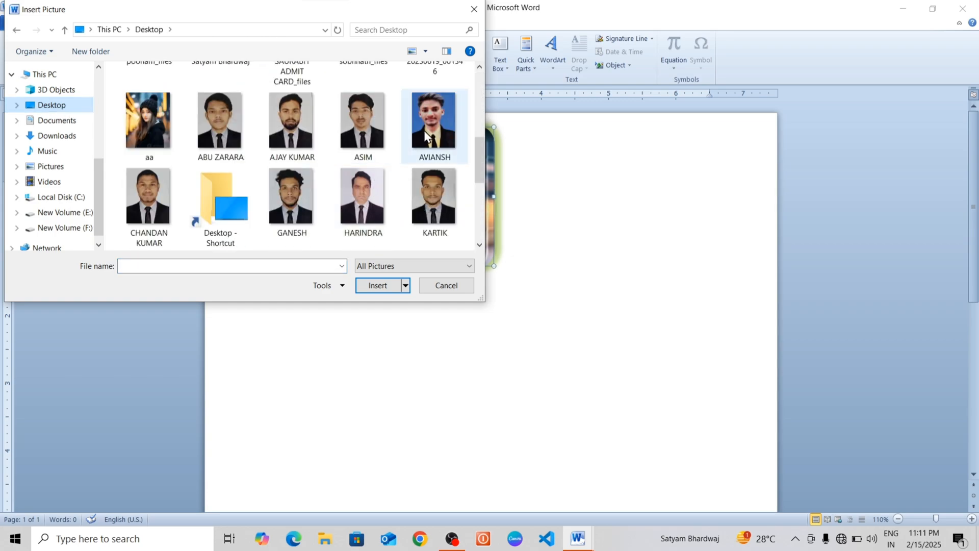
left_click(374, 288)
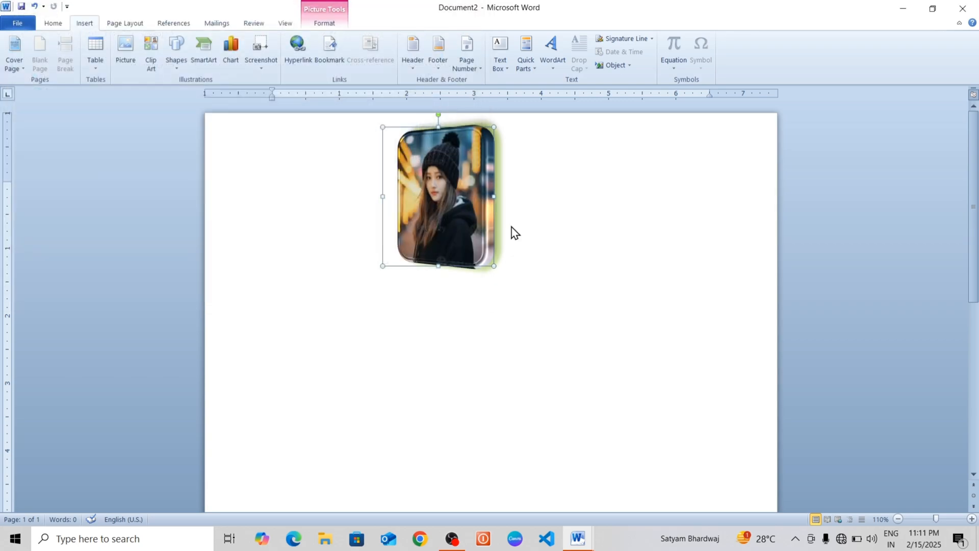
Set the blue-background portrait's text wrapping to In Front of Text and move it over the right edge of the first photo
left_click(743, 54)
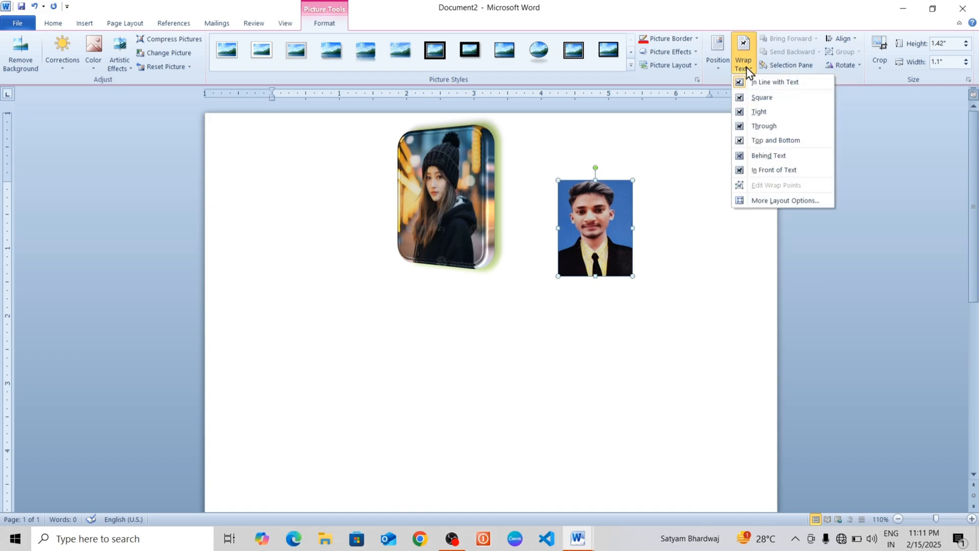
left_click(760, 174)
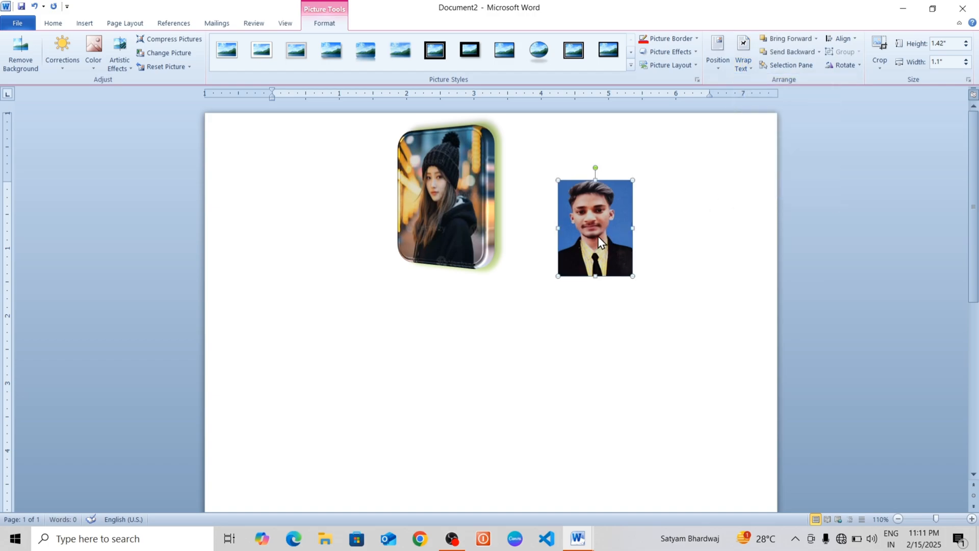
left_click_drag(598, 235, 515, 235)
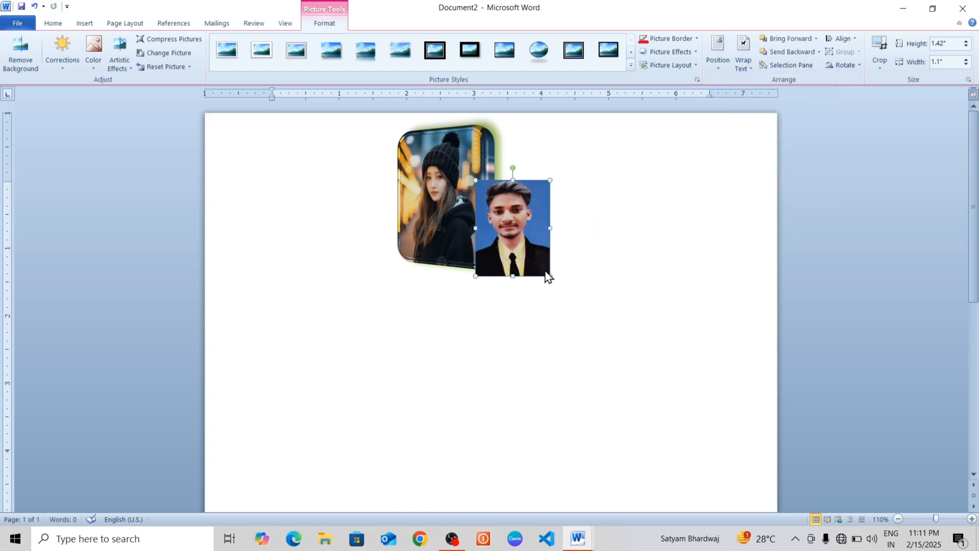
Enlarge the portrait to about 2.3" high by 1.79" wide and shift it up and left to overlap more of the first photo
left_click_drag(550, 276, 595, 304)
left_click_drag(562, 281, 530, 266)
left_click(672, 219)
Layer the first photo above the portrait with the Bring in Front of Text option
left_click(491, 144)
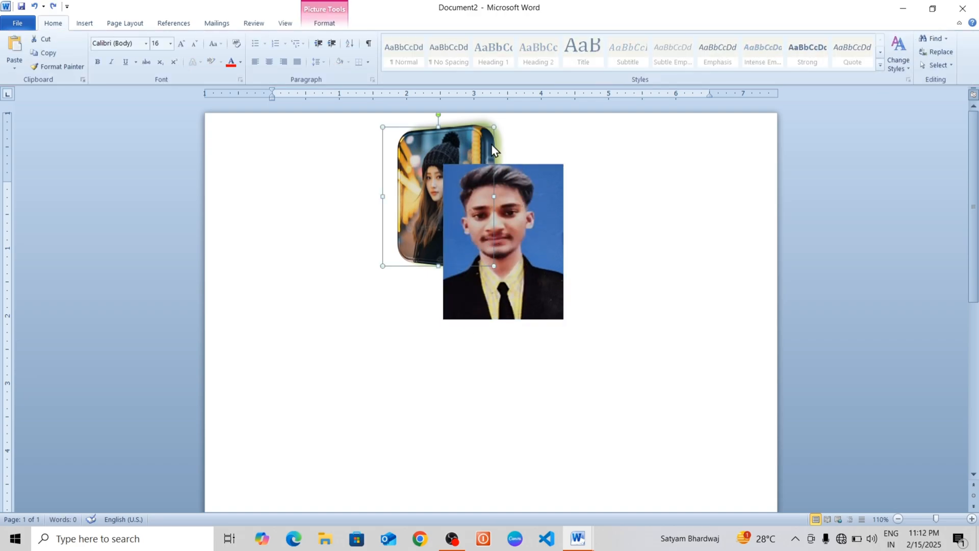
left_click(324, 23)
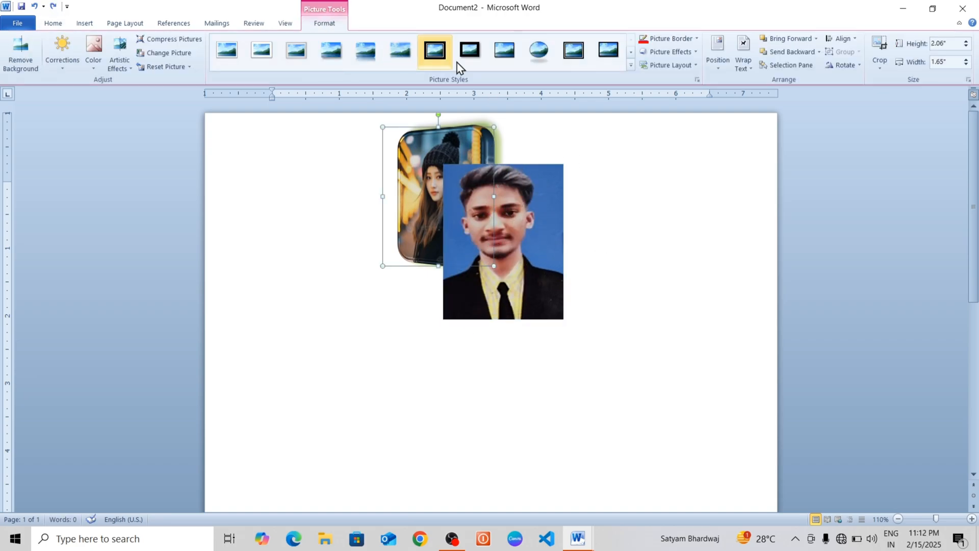
left_click(816, 39)
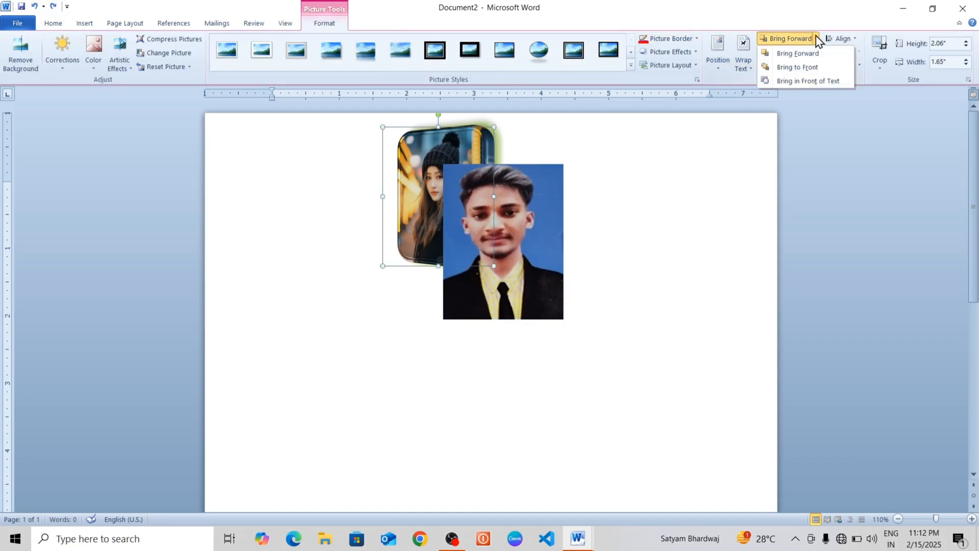
left_click(814, 82)
left_click(571, 234)
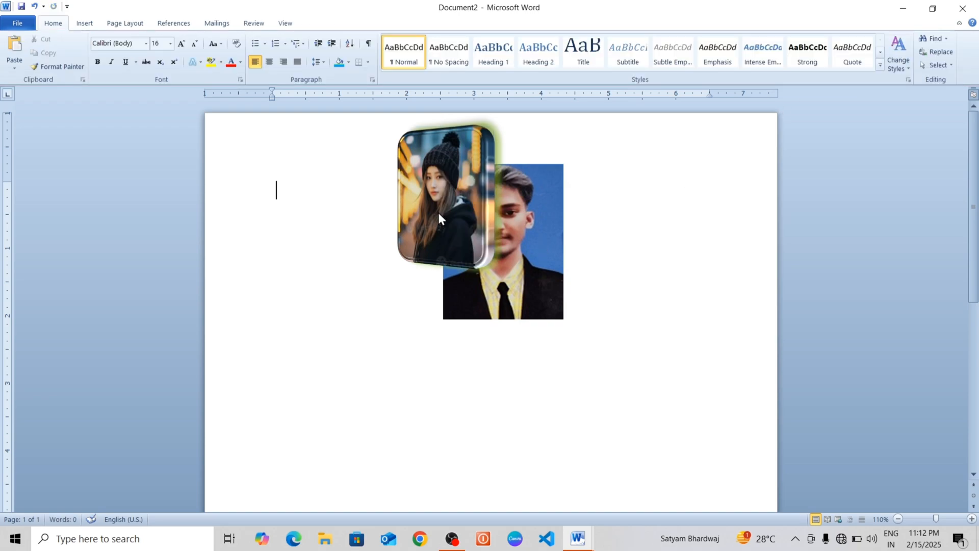
Try to raise the blue-background portrait above the photo with the Bring in Front of Text option
left_click(543, 288)
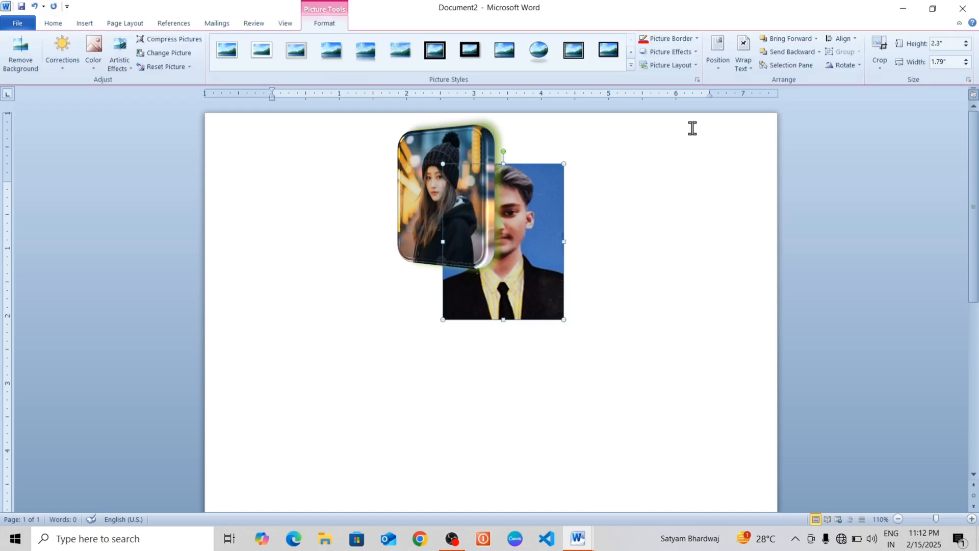
left_click(816, 39)
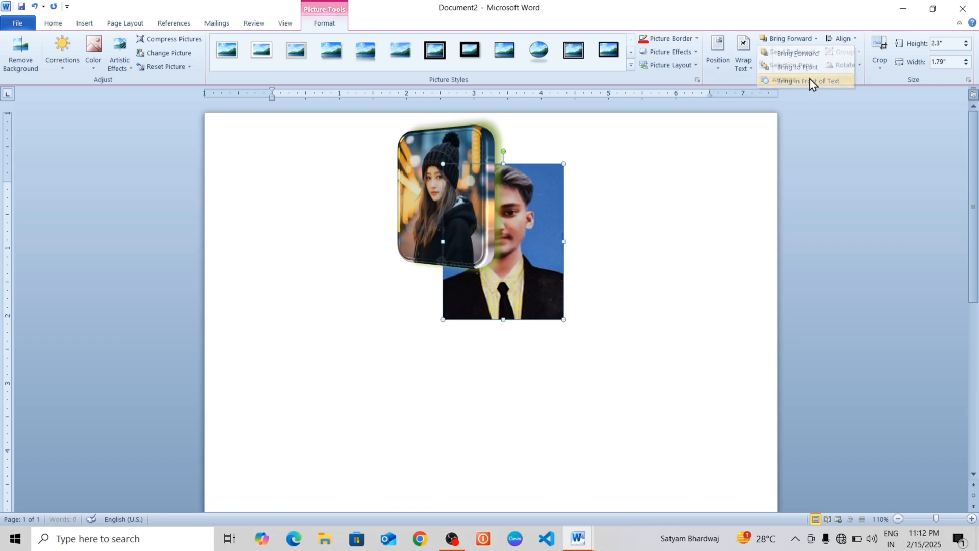
left_click(815, 82)
left_click(816, 39)
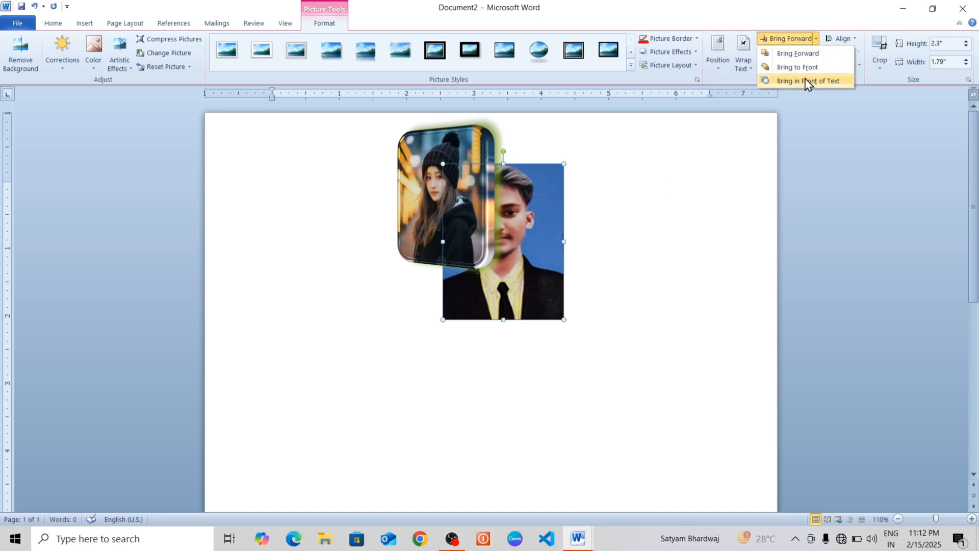
left_click(808, 81)
Layer the blue-background portrait above the photo with the Bring to Front option
left_click(815, 39)
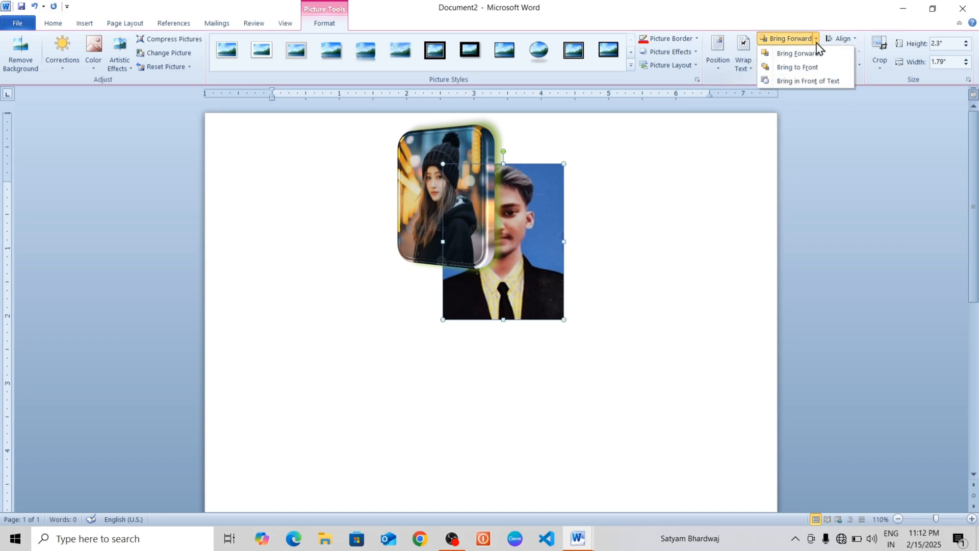
left_click(813, 67)
left_click(717, 177)
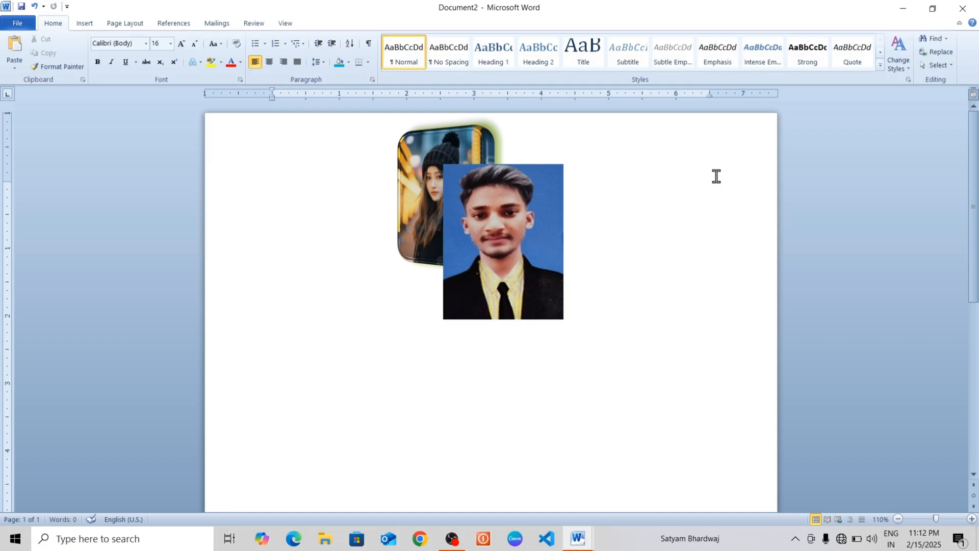
Delete both overlapping pictures from the page
left_click(538, 224)
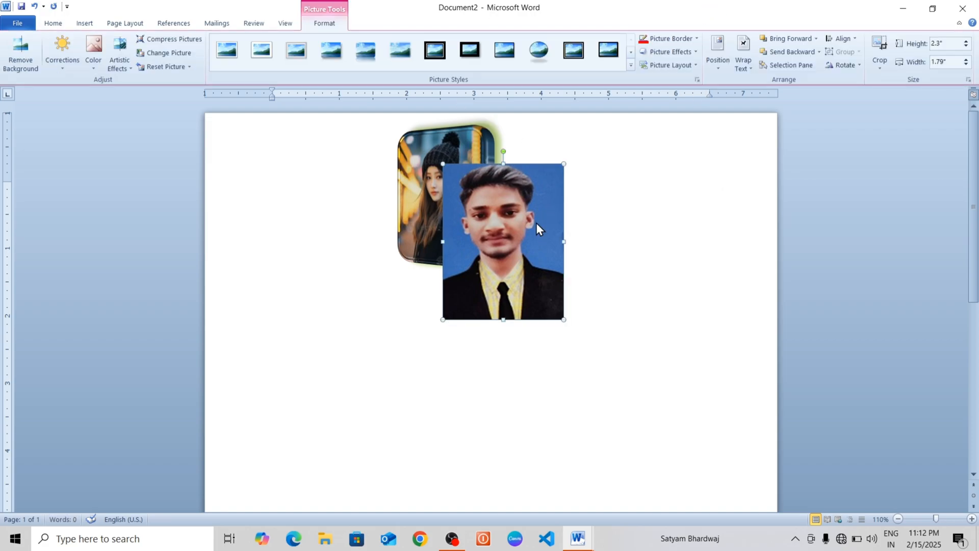
key("Delete")
left_click(491, 187)
key("Delete")
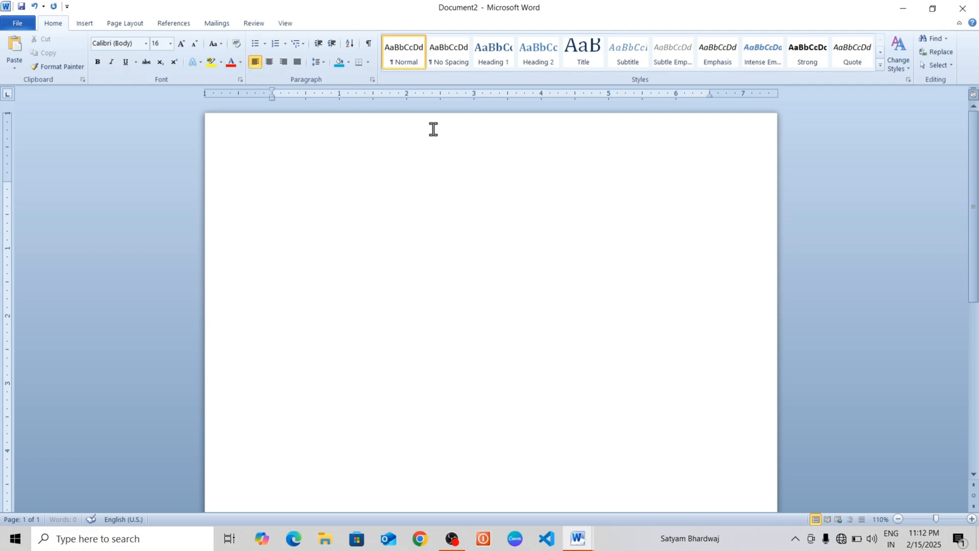
Insert the pale-background portrait with the striped tie from the Desktop folder and set its wrapping to In Front of Text
left_click(84, 23)
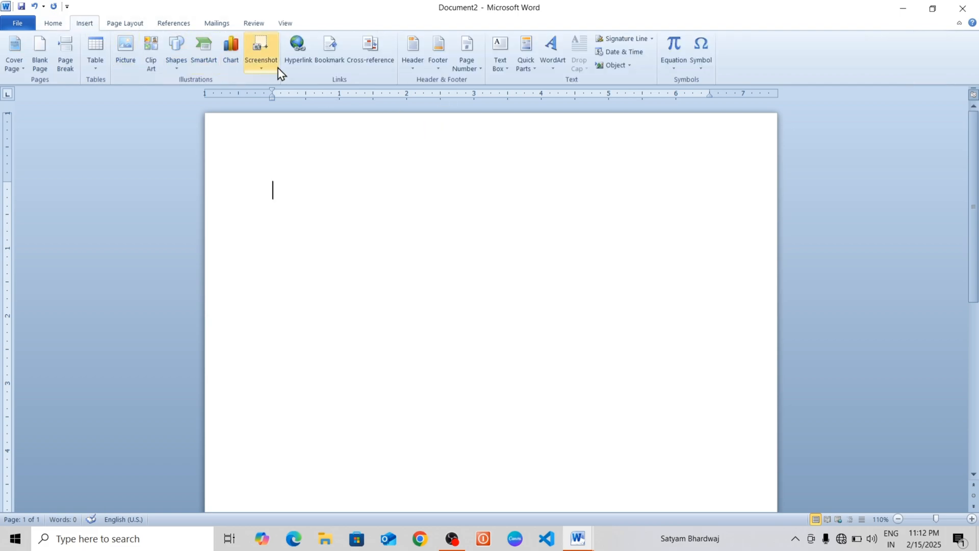
left_click(125, 54)
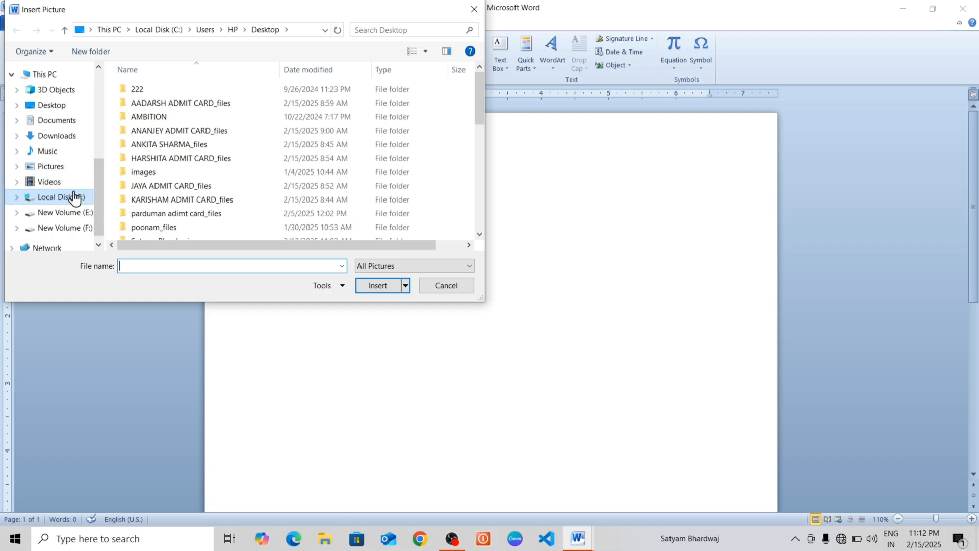
left_click(57, 104)
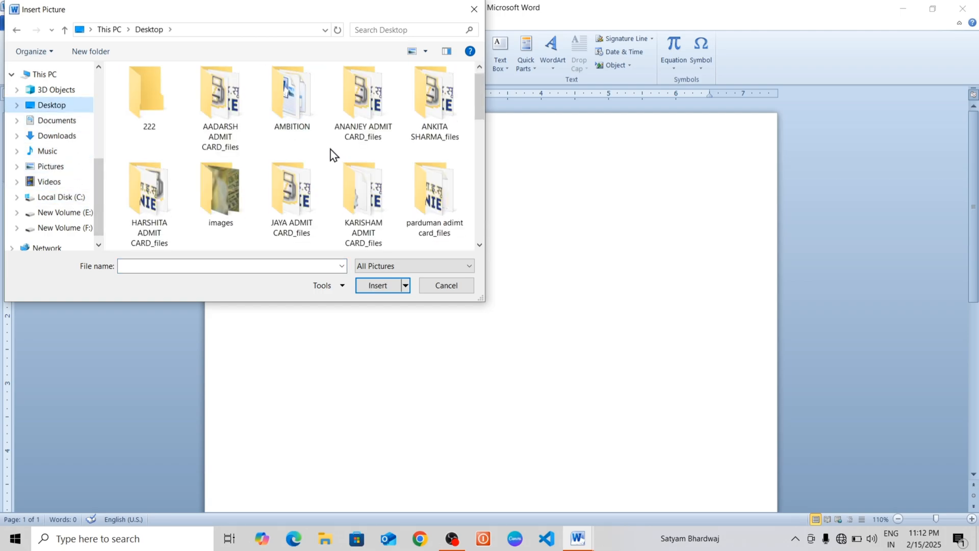
scroll(331, 153, "down", 5)
left_click(373, 200)
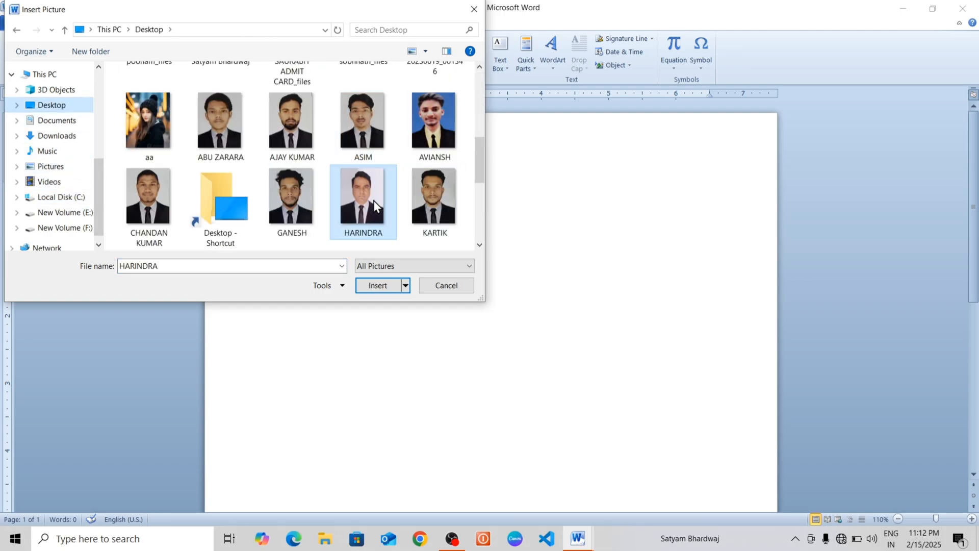
left_click(375, 286)
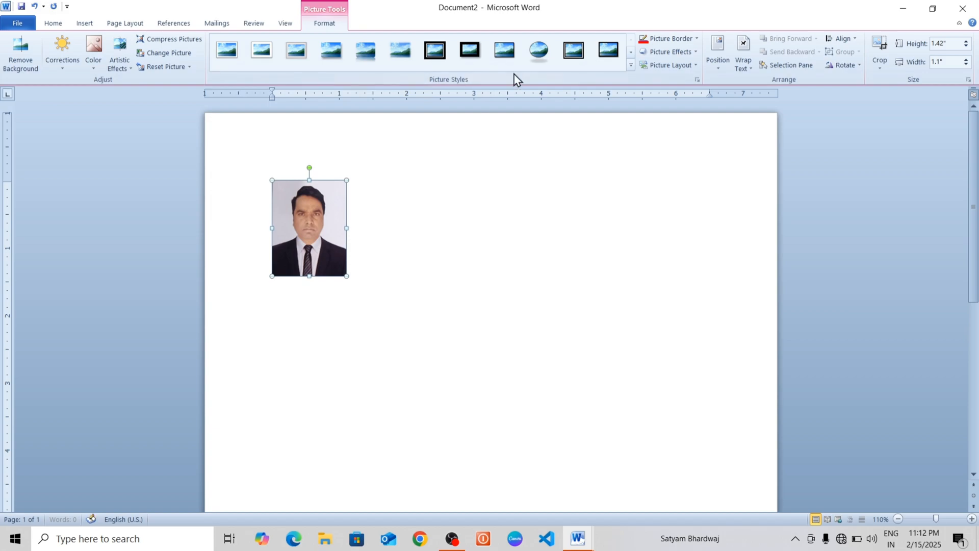
left_click(743, 59)
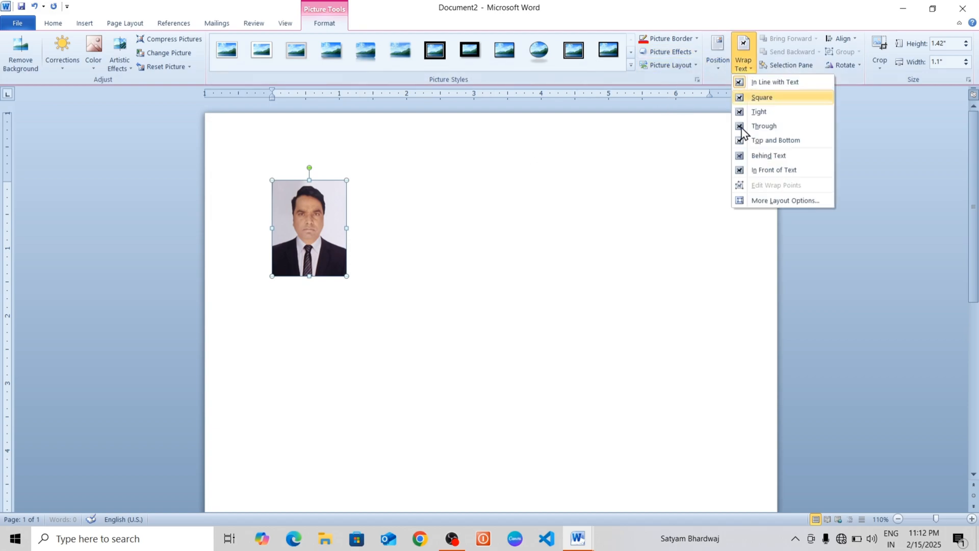
left_click(776, 170)
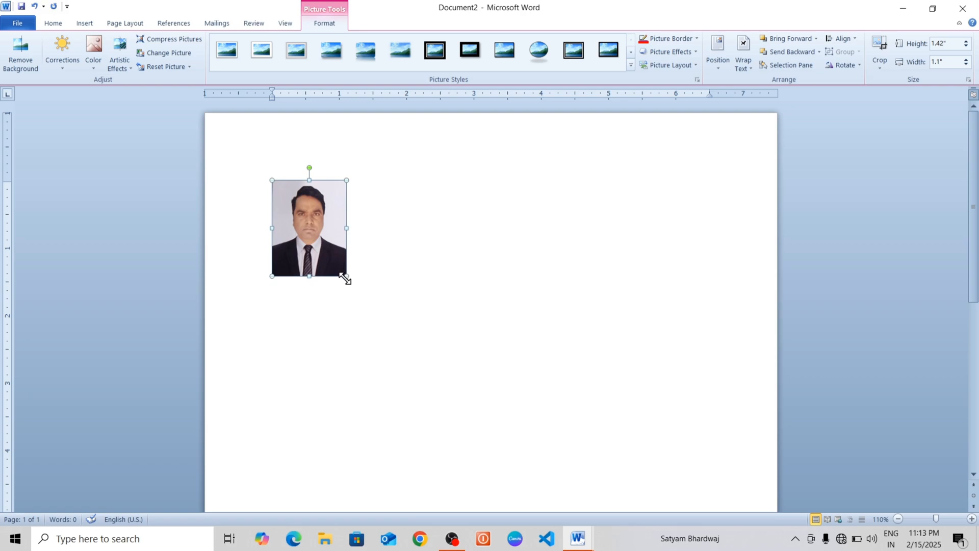
Enlarge the inserted portrait to about 1.92" high by 1.49" wide and show the Selection and Visibility list of page objects
left_click_drag(344, 277, 374, 309)
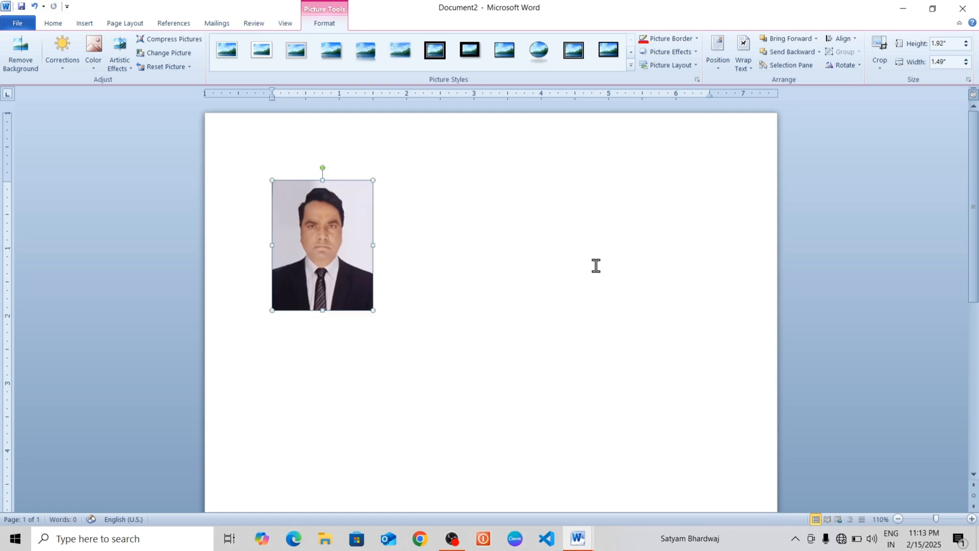
left_click(789, 67)
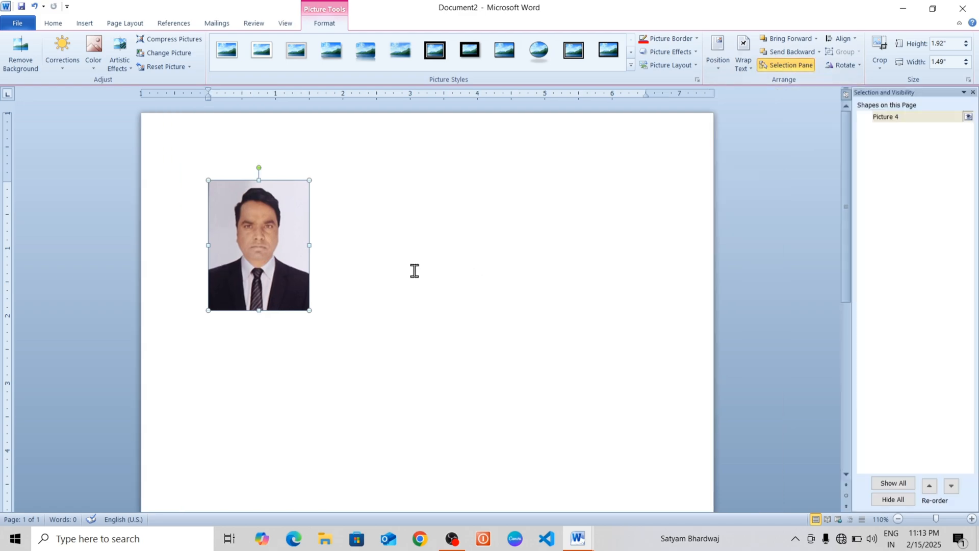
left_click(413, 264)
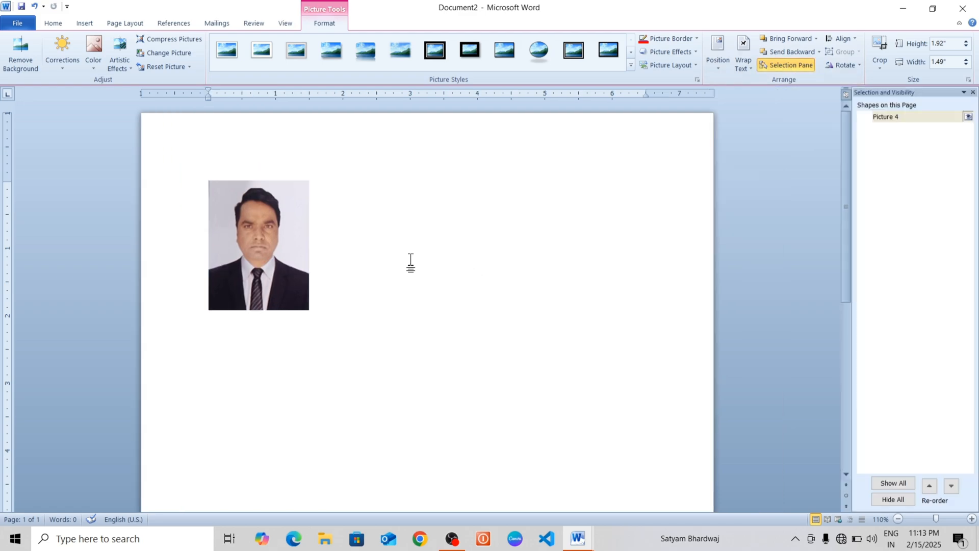
Insert the blue-background portrait from the Desktop folder as a second picture and set its wrapping to In Front of Text
left_click(85, 23)
left_click(129, 63)
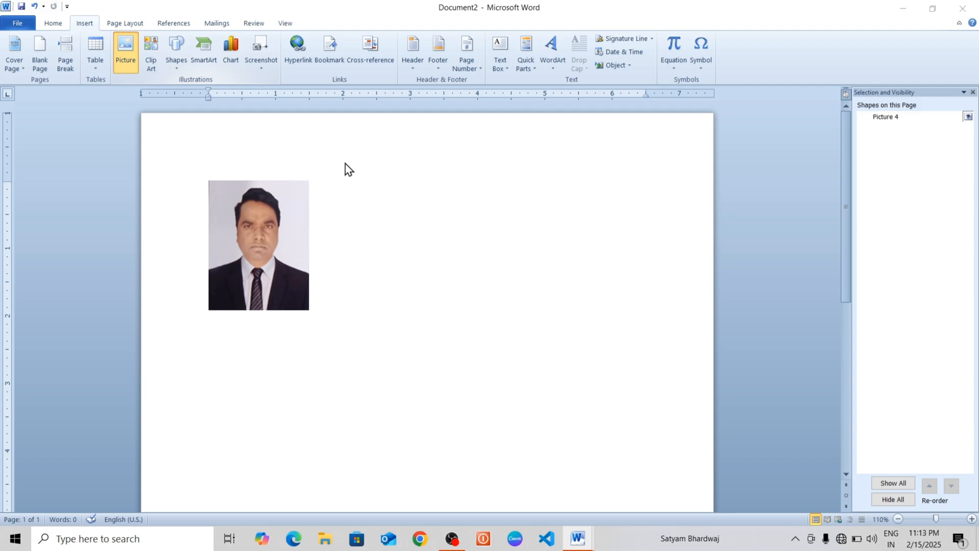
left_click(64, 108)
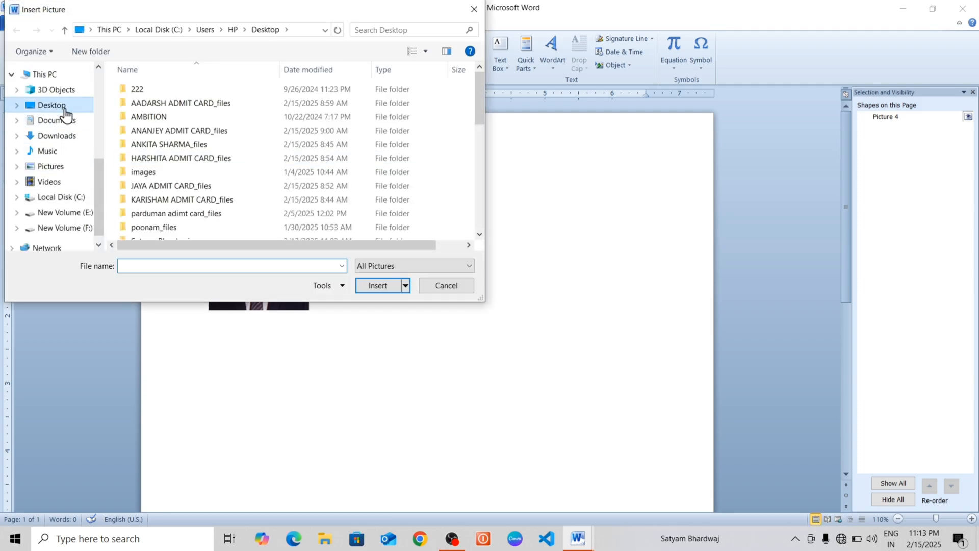
scroll(320, 171, "down", 3)
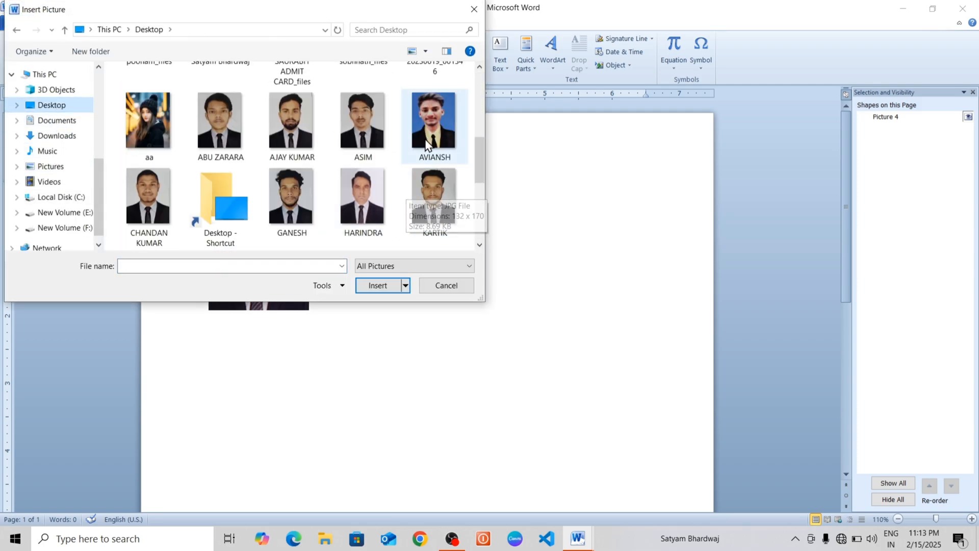
left_click(428, 144)
left_click(378, 285)
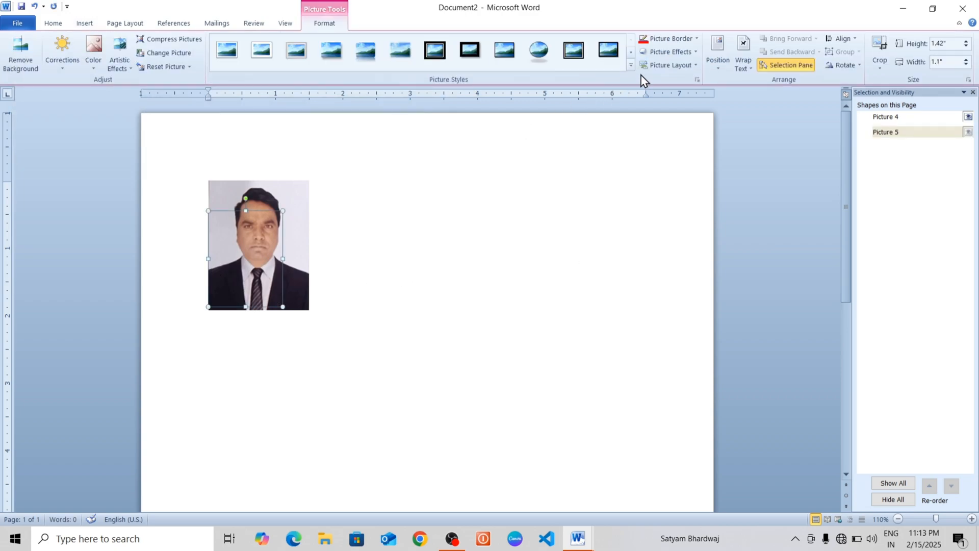
left_click(743, 61)
left_click(755, 172)
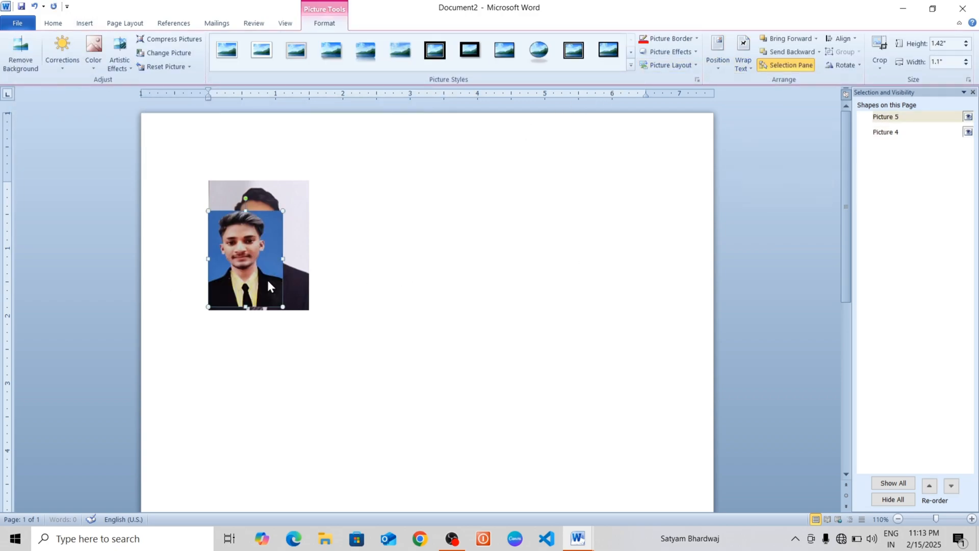
Move the blue-background portrait clear of the other one, then hide and show both pictures through the Selection and Visibility list
left_click_drag(243, 271, 485, 265)
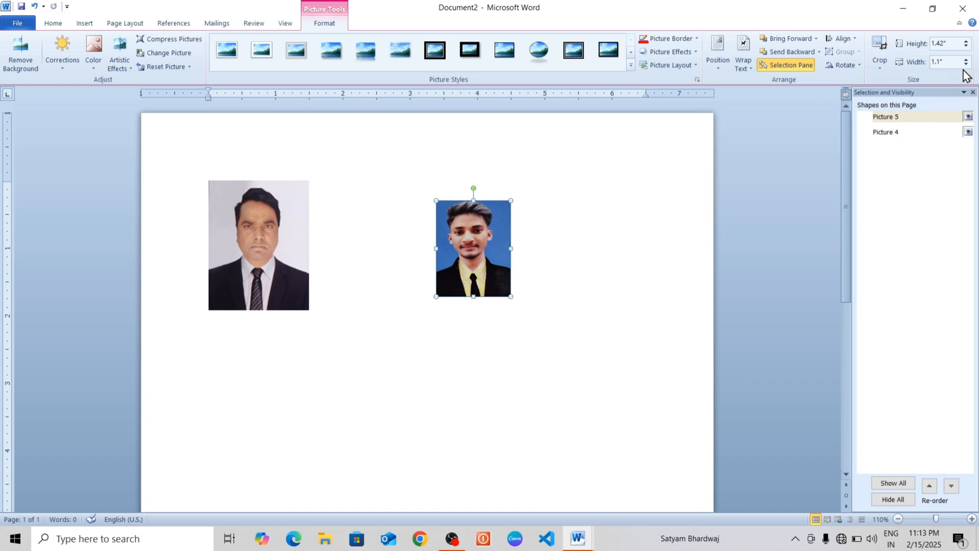
left_click(968, 118)
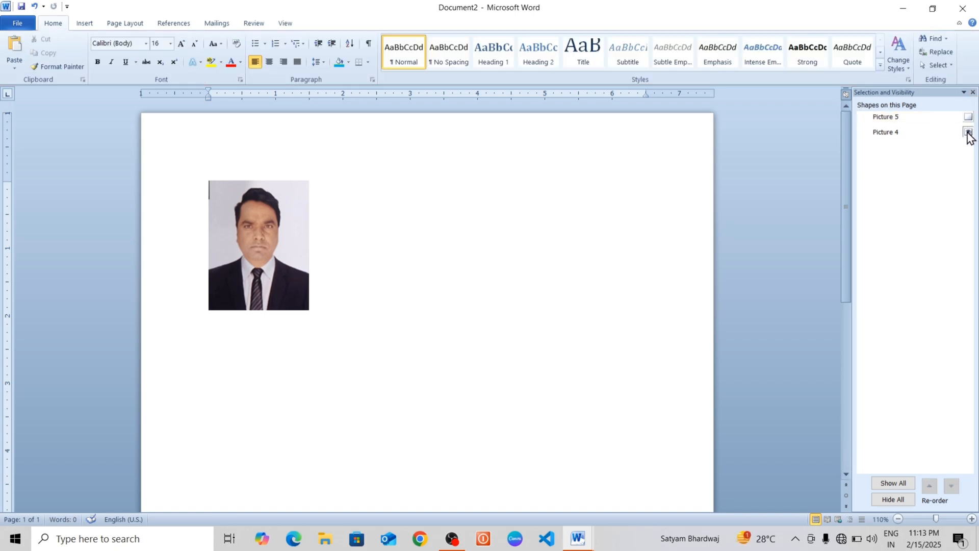
left_click(969, 132)
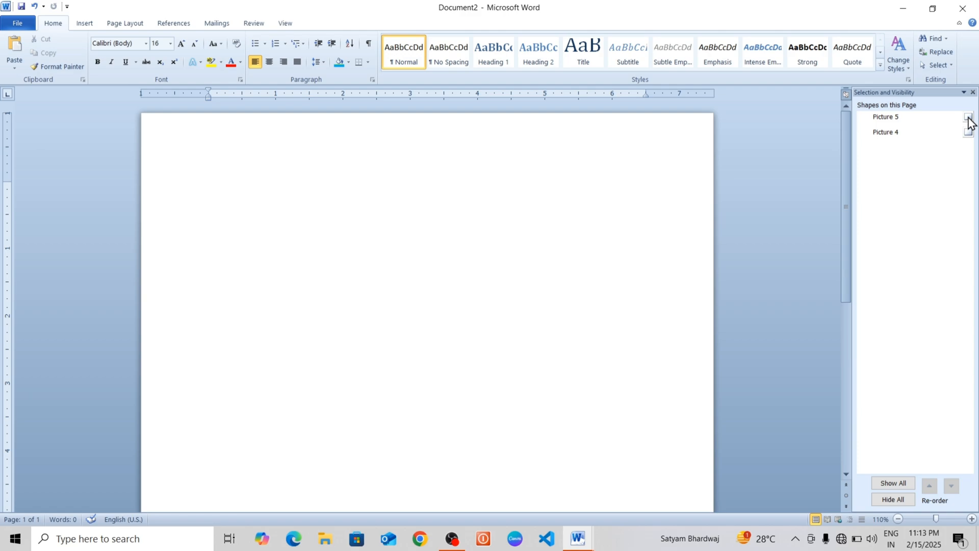
left_click(968, 118)
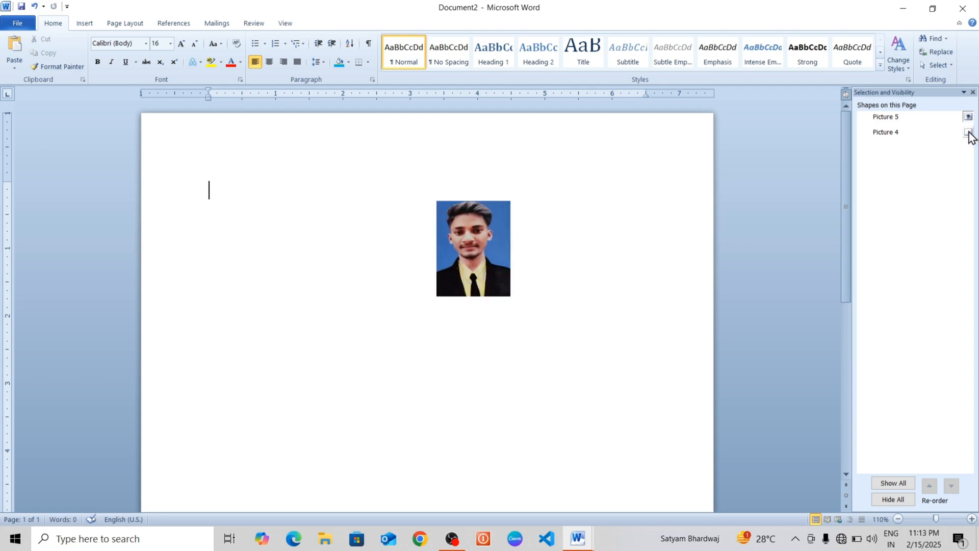
left_click(969, 133)
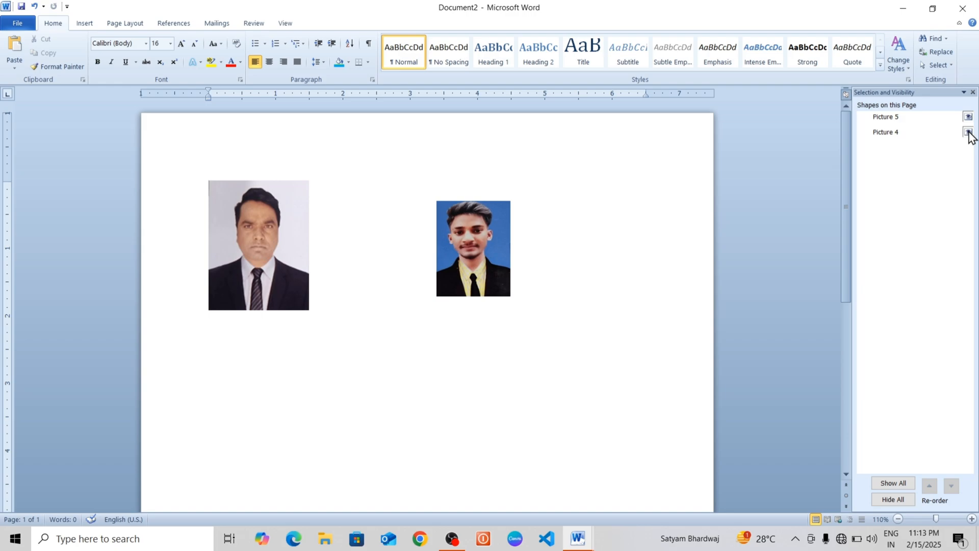
left_click(973, 92)
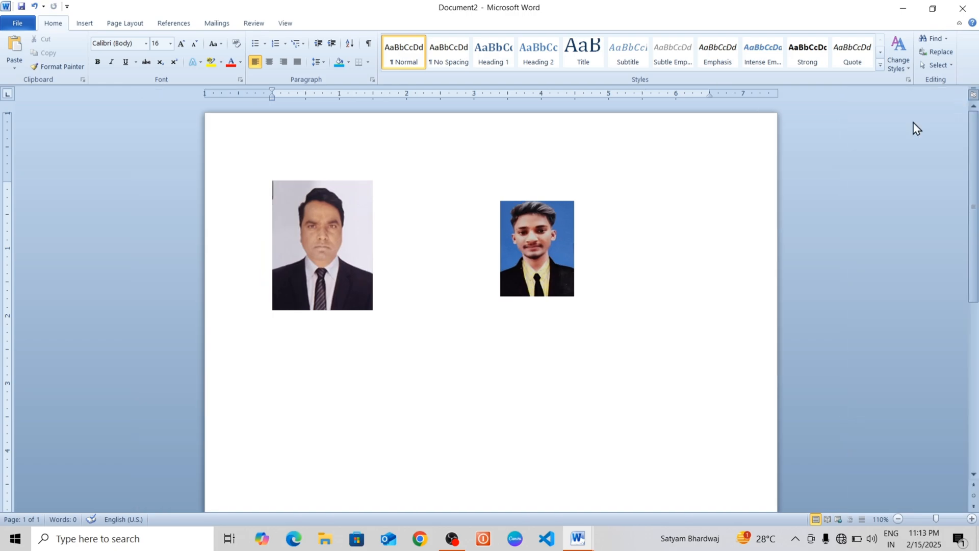
Align the blue-background portrait to the top margin, the right margin and finally the bottom margin
left_click(506, 249)
left_click(327, 23)
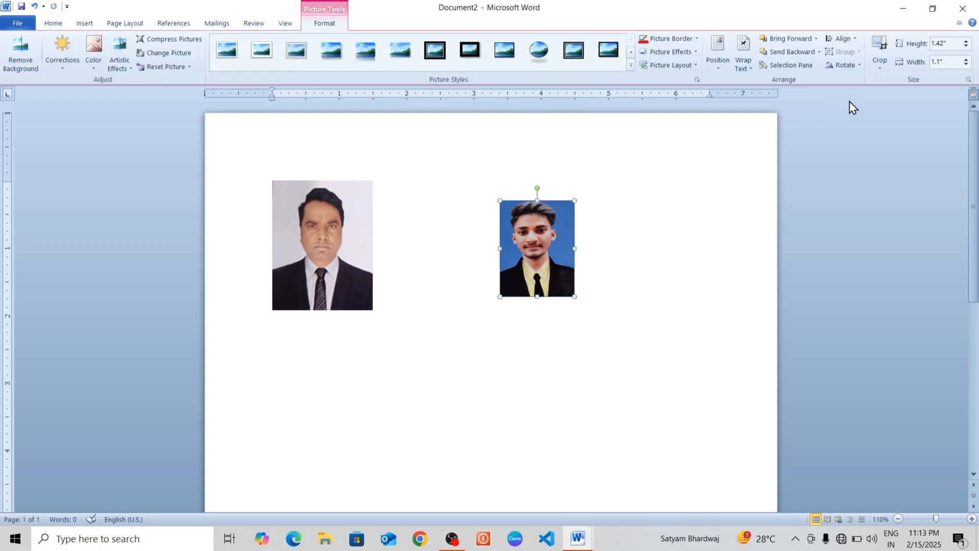
left_click(844, 41)
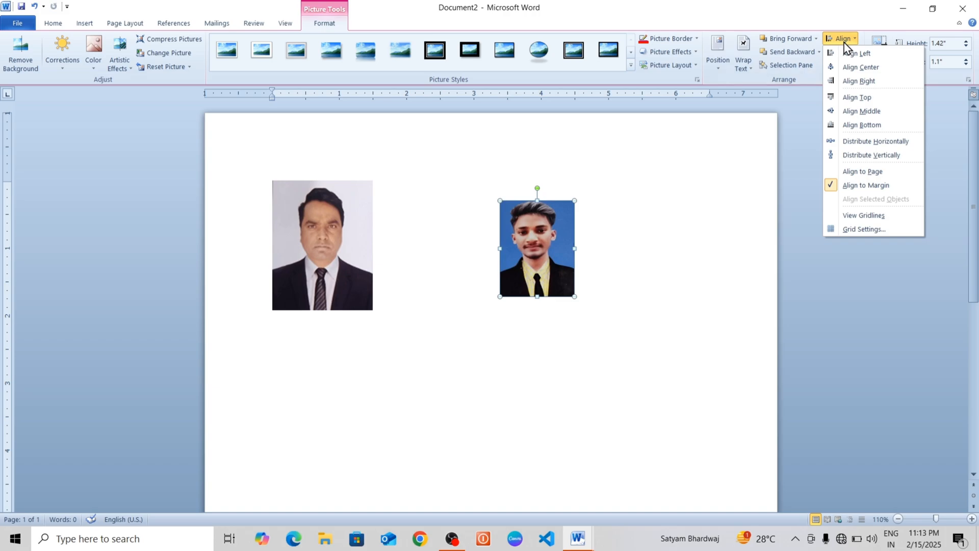
left_click(866, 98)
left_click(841, 40)
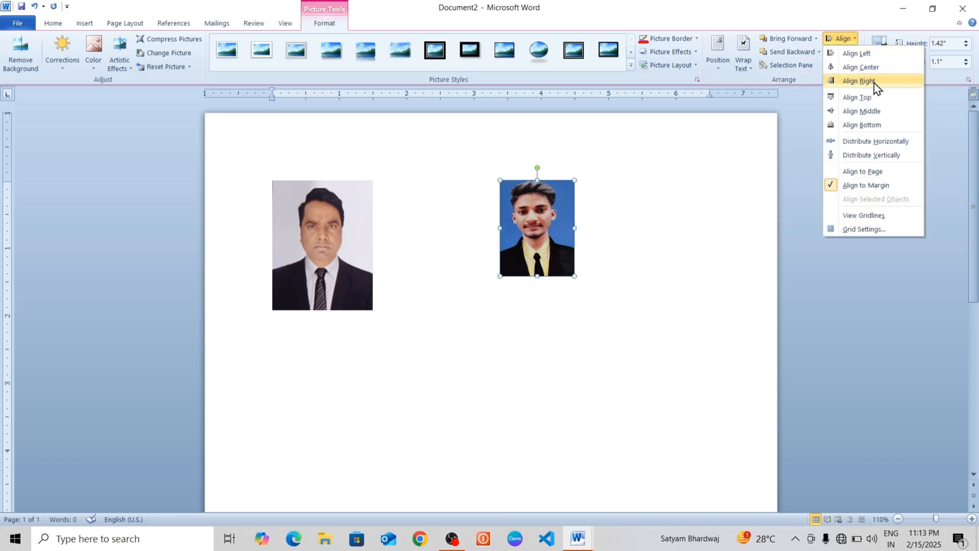
left_click(874, 83)
left_click(843, 40)
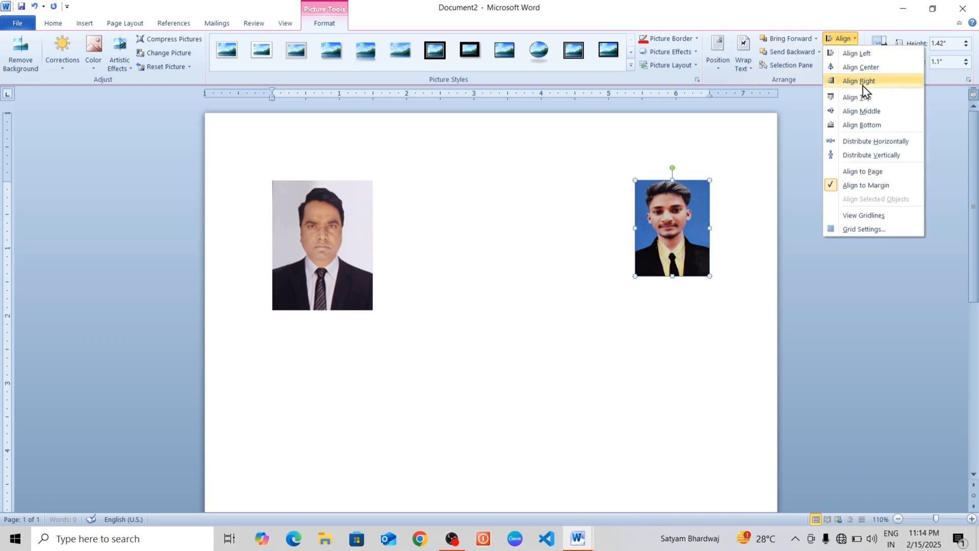
left_click(868, 123)
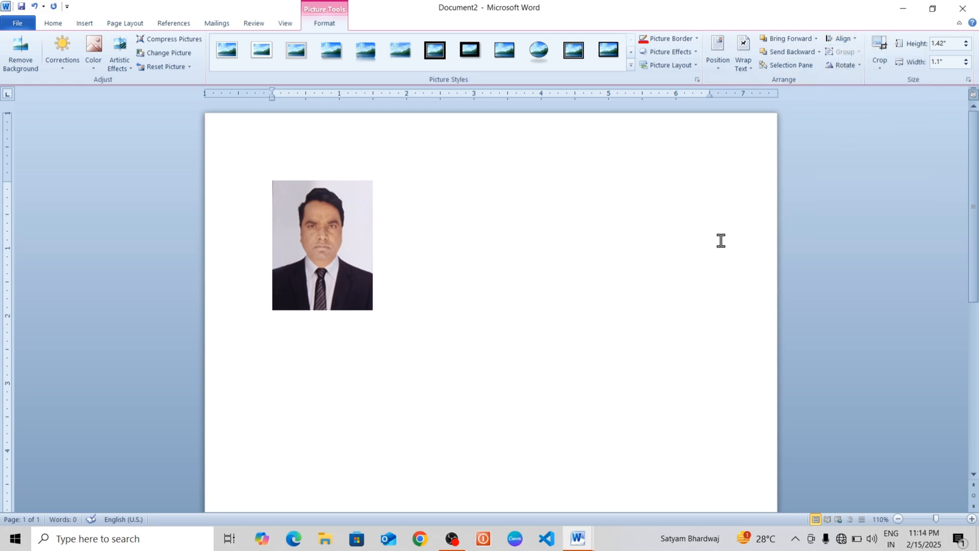
Delete the pale-background portrait with the striped tie from the page
scroll(714, 252, "down", 5)
scroll(697, 334, "up", 5)
left_click(341, 254)
key("Delete")
Distribute the blue-background portrait horizontally, then align it to the left margin
scroll(688, 289, "down", 5)
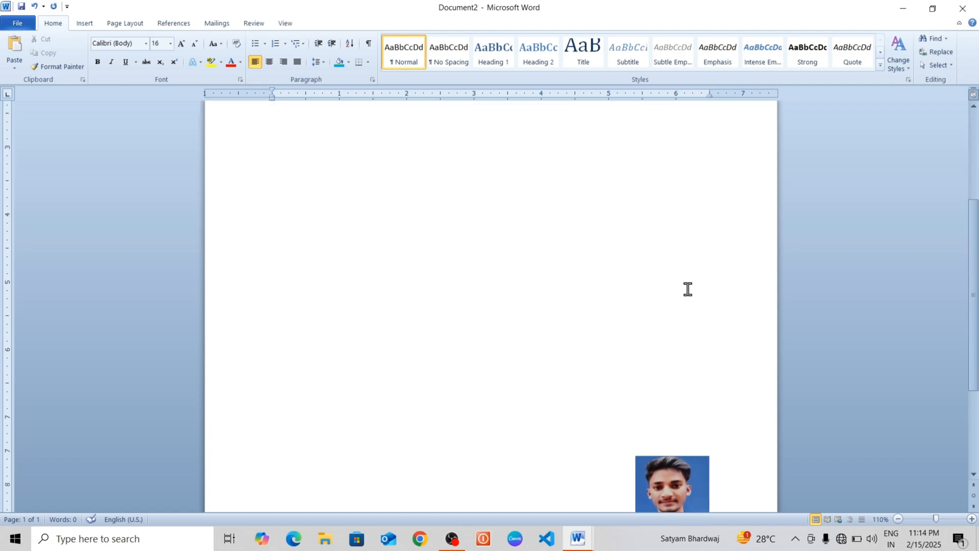
scroll(688, 289, "down", 2)
left_click(670, 427)
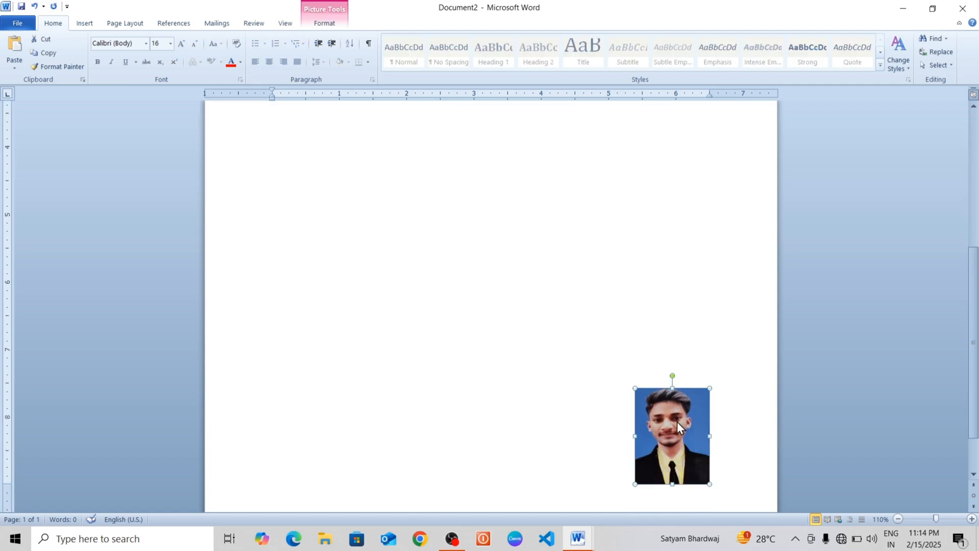
left_click(319, 23)
left_click(850, 41)
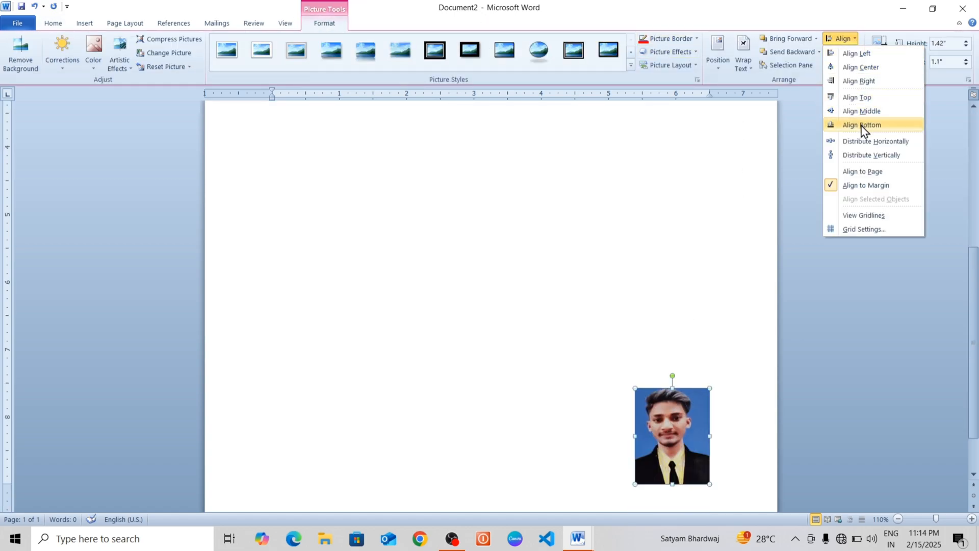
left_click(865, 146)
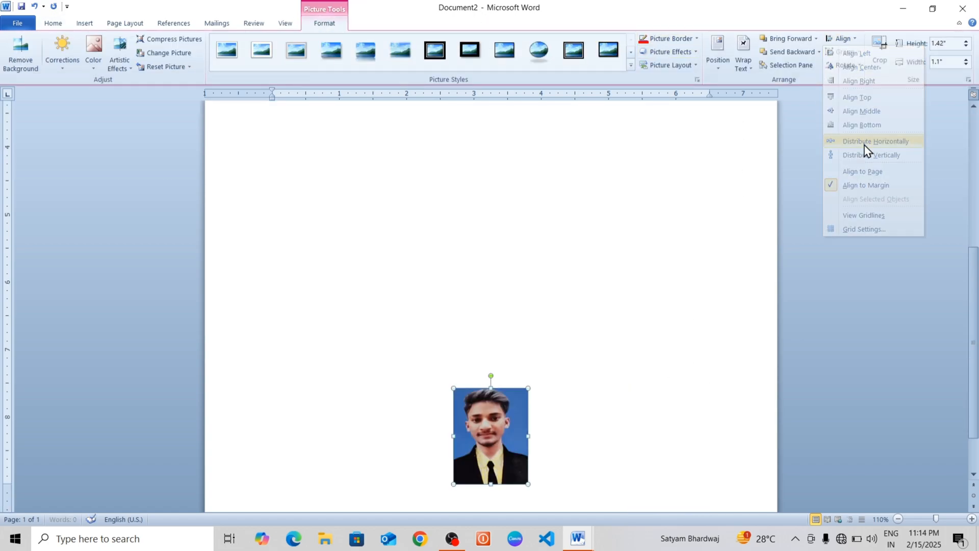
left_click(847, 39)
left_click(851, 56)
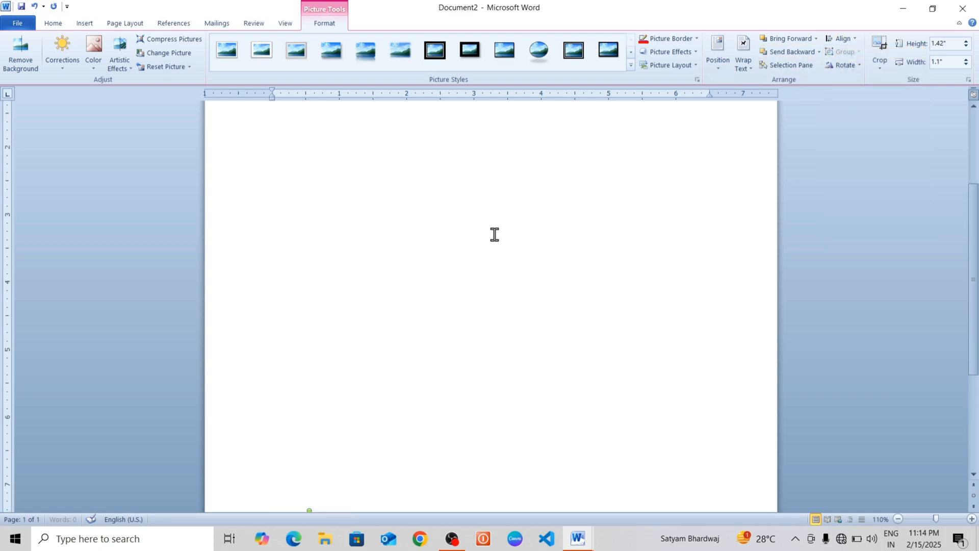
Move the blue-background portrait up and away from the left margin, to around the middle of the page
left_click_drag(302, 440, 440, 194)
scroll(586, 190, "up", 4)
scroll(686, 270, "up", 4)
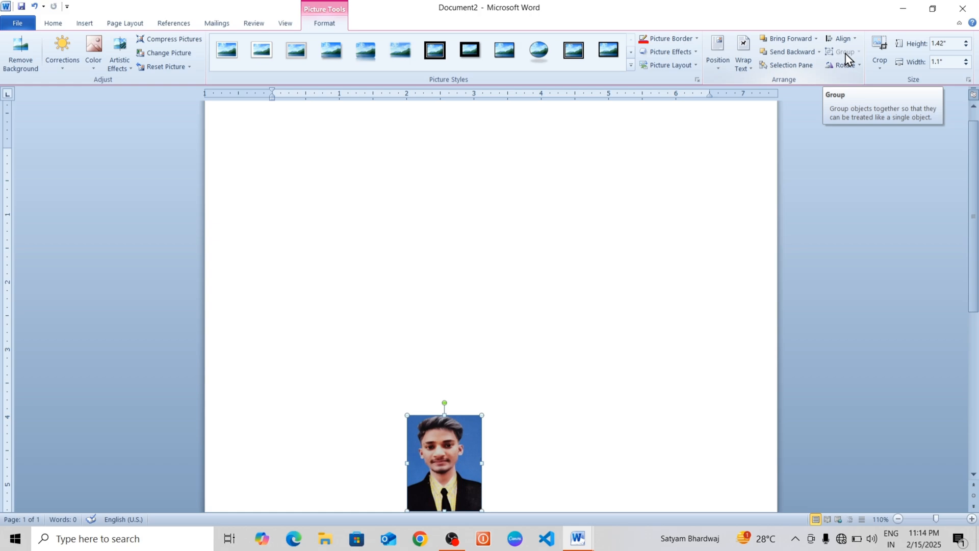
Insert the grey-background portrait with the dark tie from the Desktop folder and set its wrapping to In Front of Text
left_click(491, 234)
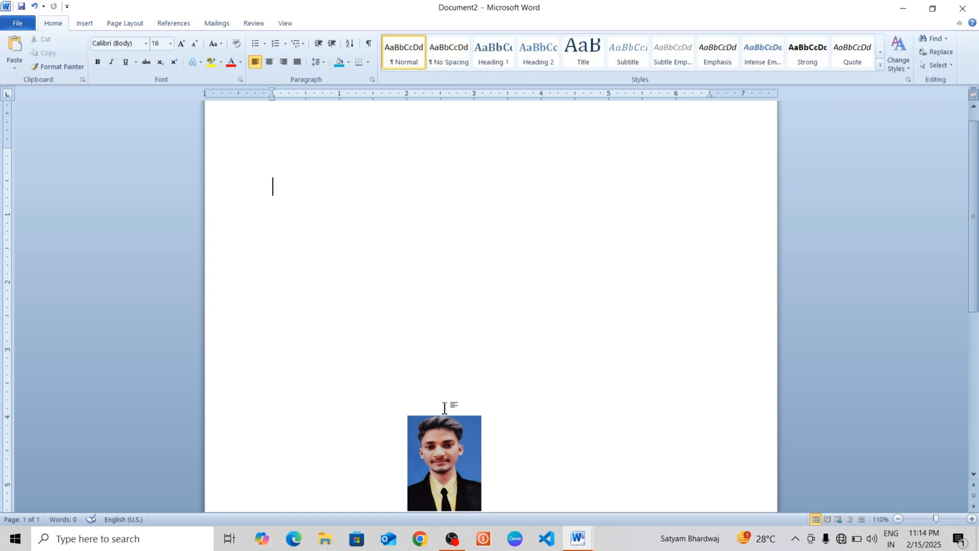
left_click(441, 439)
left_click(448, 227)
left_click(85, 23)
left_click(125, 53)
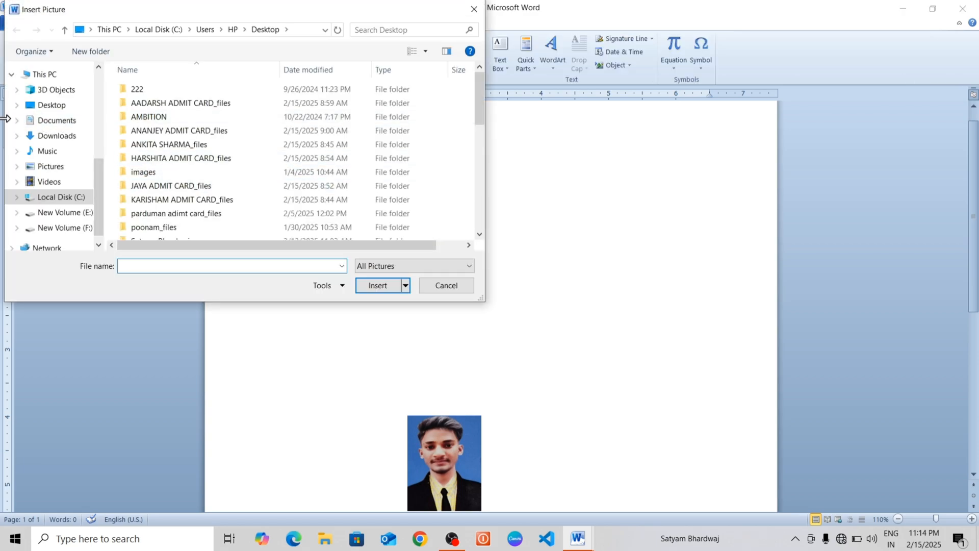
left_click(45, 106)
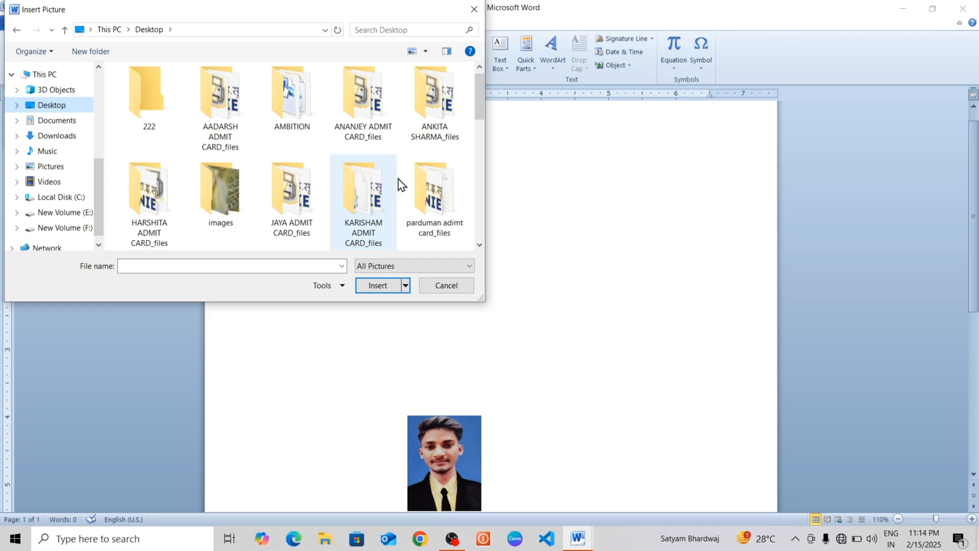
scroll(408, 187, "down", 3)
left_click(426, 184)
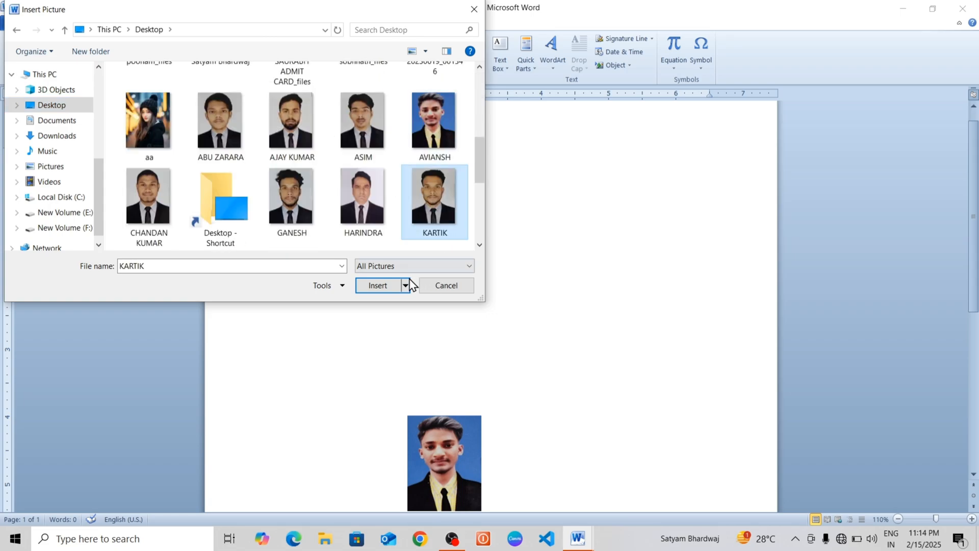
left_click(378, 286)
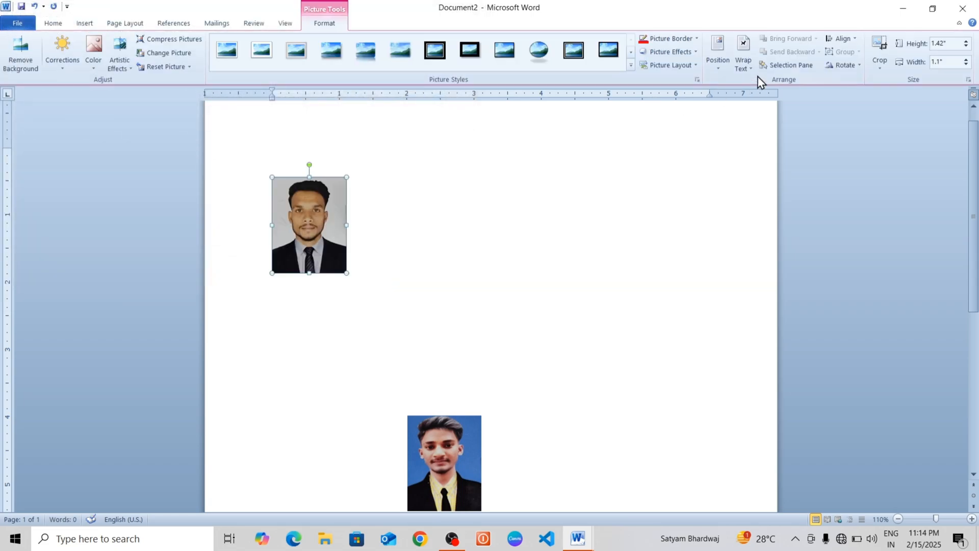
left_click(745, 60)
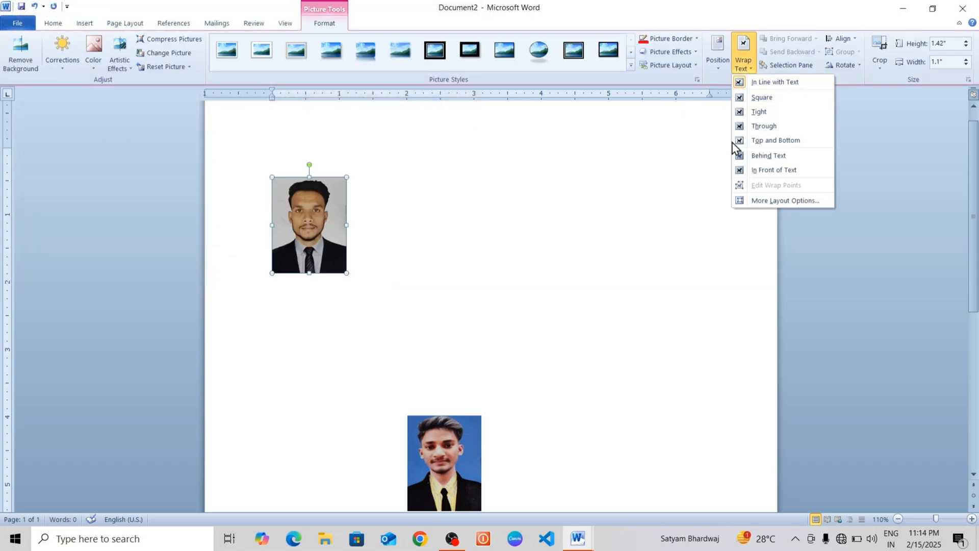
left_click(773, 170)
left_click(544, 232)
Move the blue-background portrait to the upper right of the page and the grey-background portrait slightly lower
left_click_drag(460, 455, 614, 211)
left_click(298, 231)
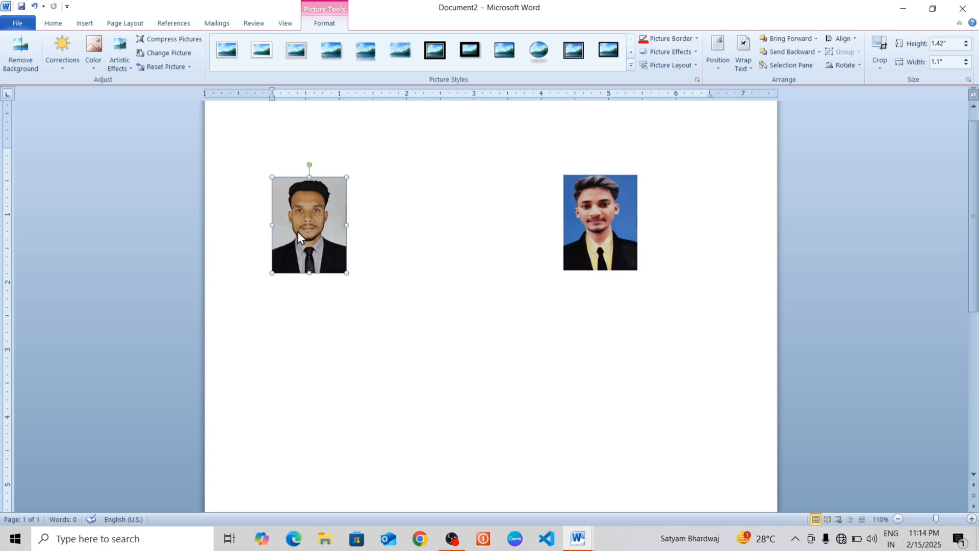
left_click_drag(322, 240, 342, 307)
left_click(477, 350)
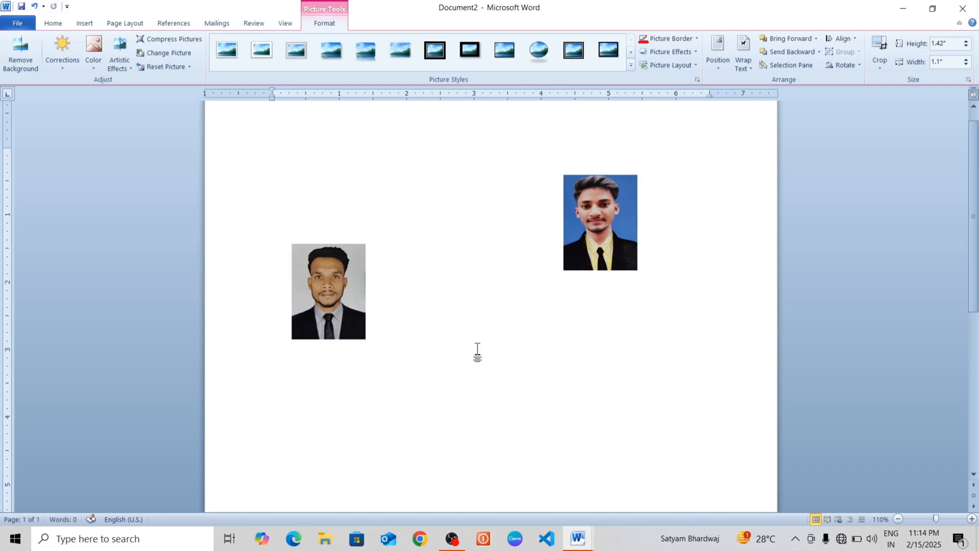
Select both portraits together and group them into one object
left_click(587, 251)
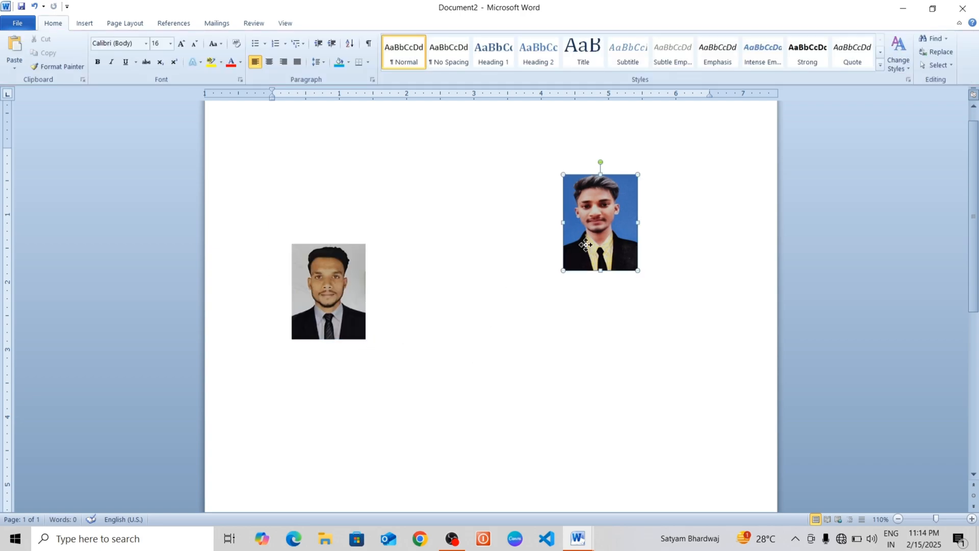
left_click(340, 295)
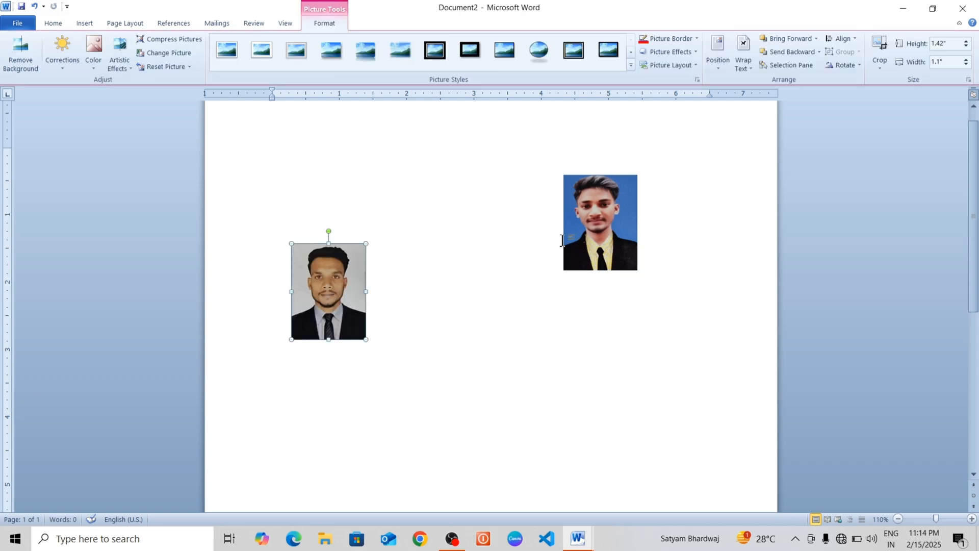
left_click(606, 225)
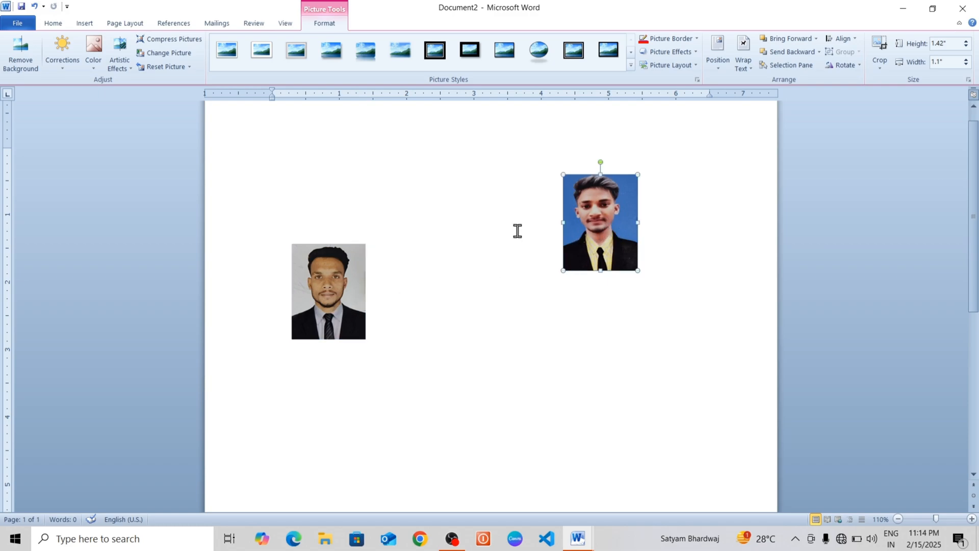
left_click(346, 294, "shift")
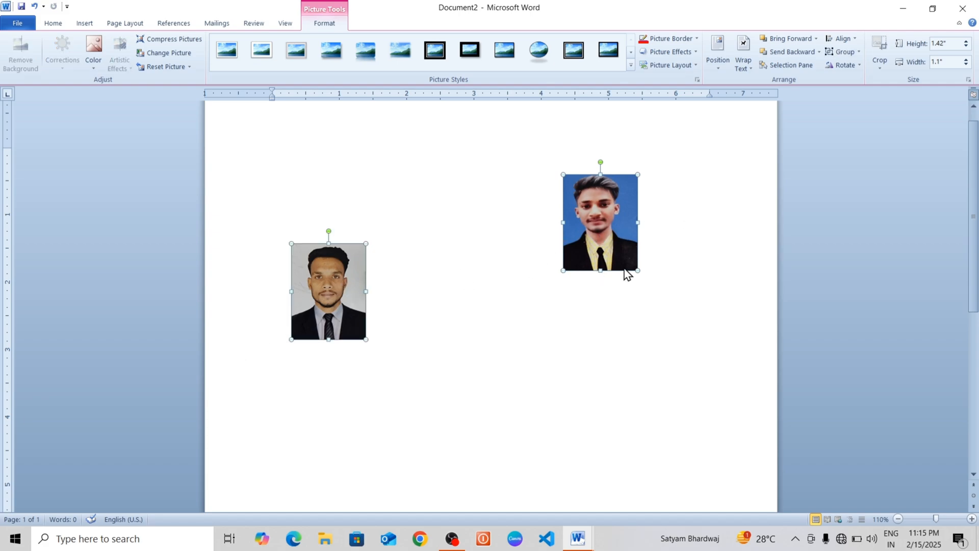
left_click(851, 53)
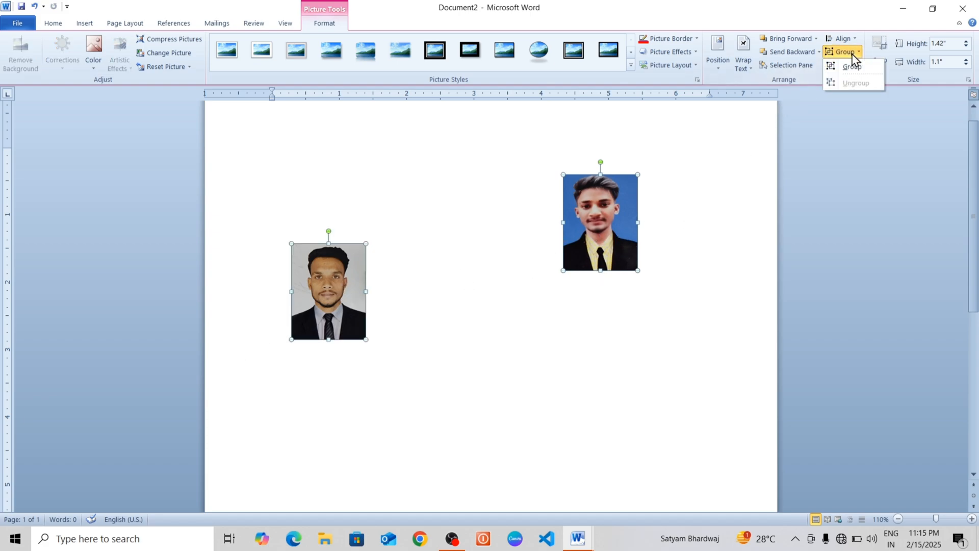
left_click(854, 68)
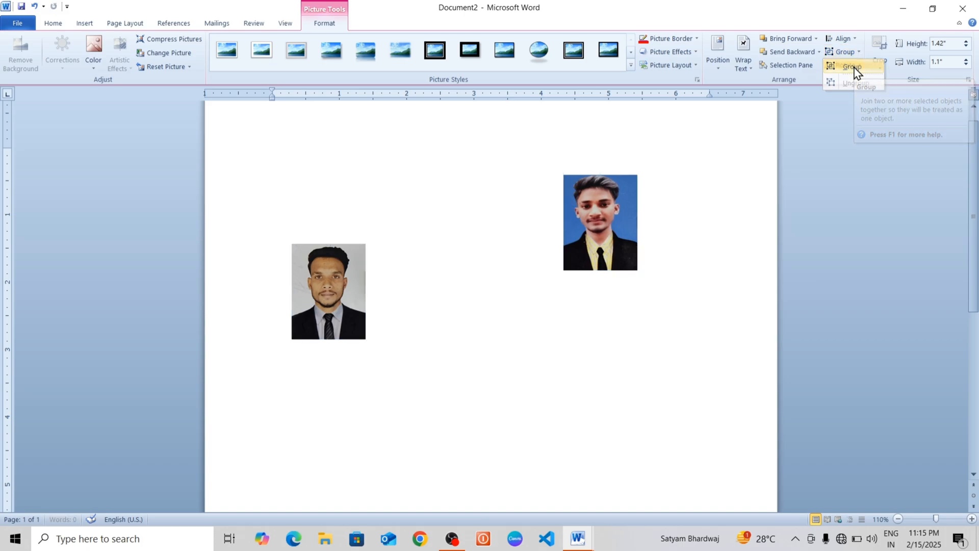
Move the grouped portraits together slightly to the right and down the page
left_click(731, 296)
left_click_drag(606, 251, 626, 248)
left_click_drag(632, 197, 629, 229)
Ungroup the two portraits and move each one up separately so they sit roughly side by side
left_click(842, 52)
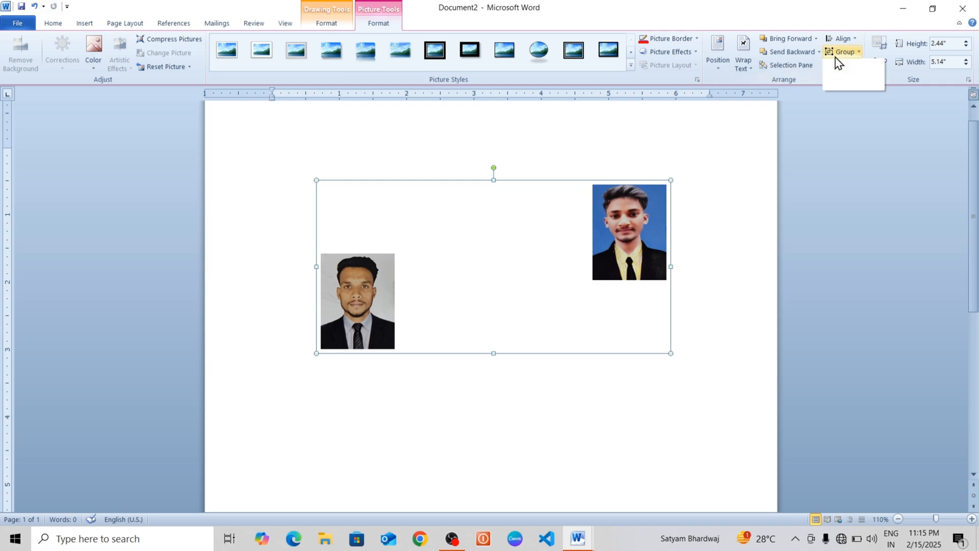
left_click(855, 85)
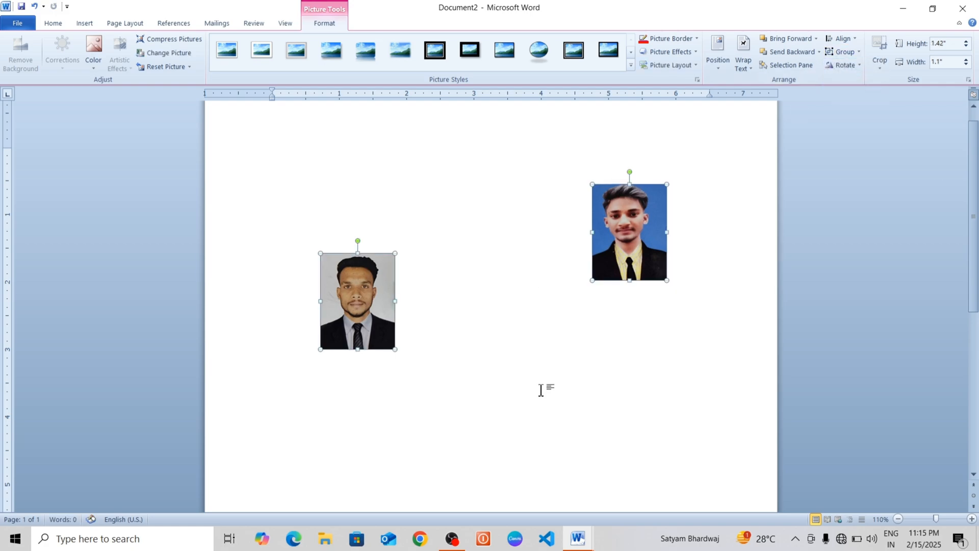
left_click(542, 389)
left_click_drag(369, 314, 375, 242)
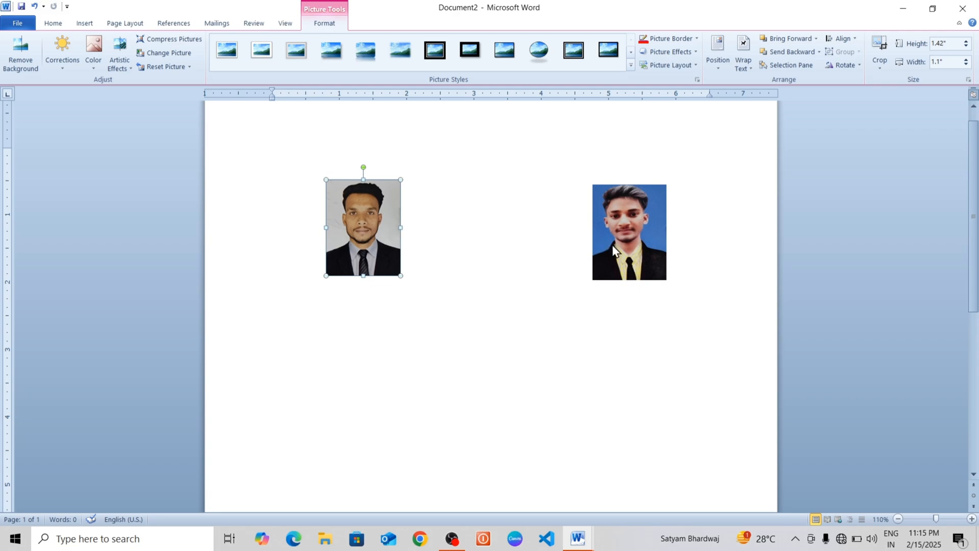
left_click_drag(618, 251, 618, 242)
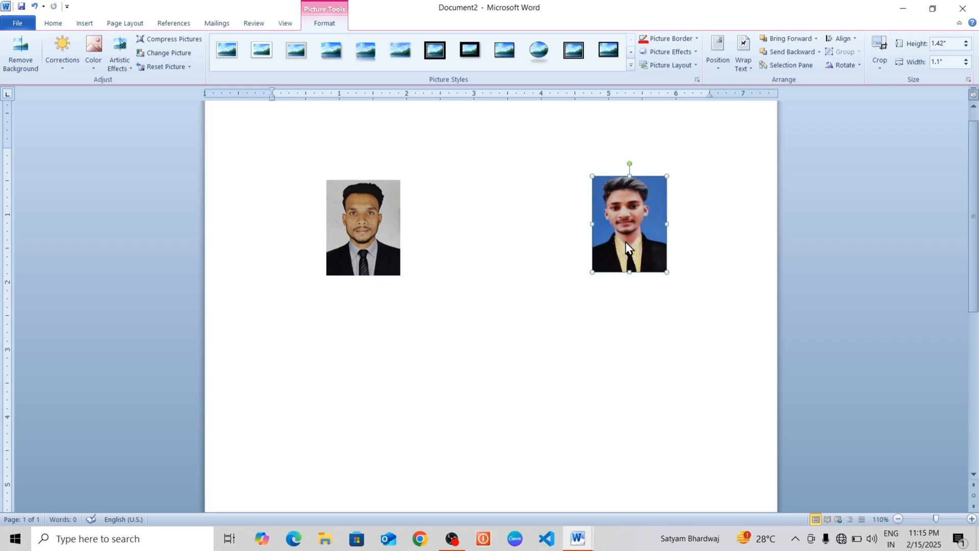
Delete the blue-background portrait and view the rotation options for the grey-background portrait
key("Delete")
left_click(376, 246)
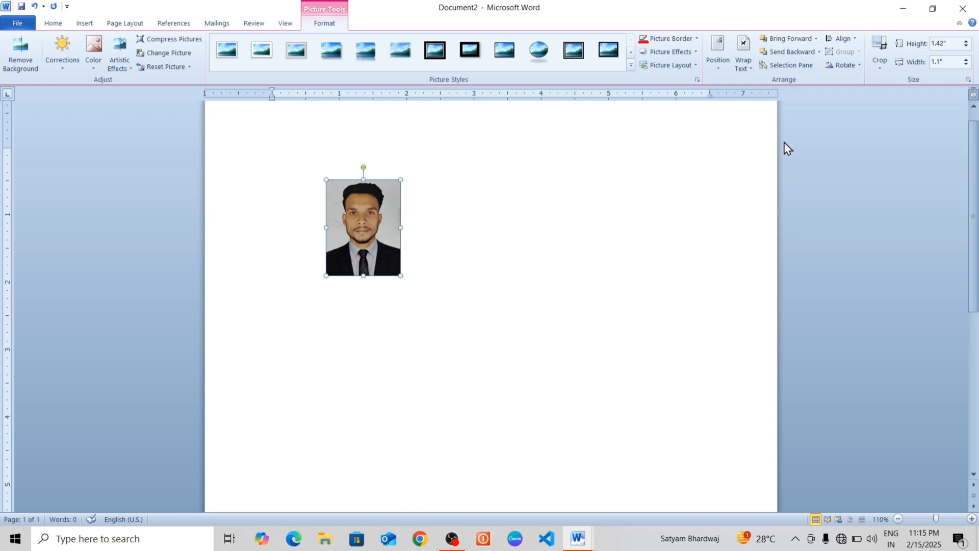
left_click(853, 71)
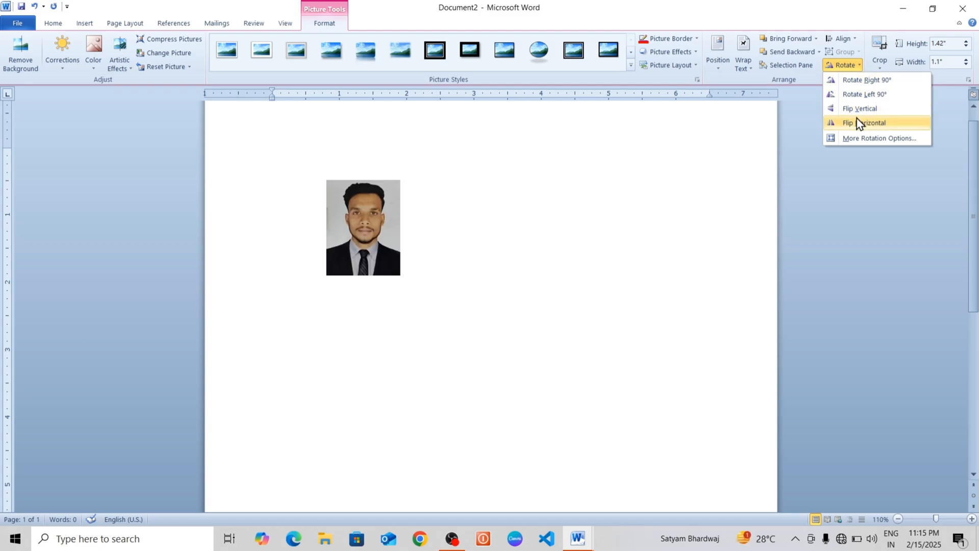
left_click(657, 162)
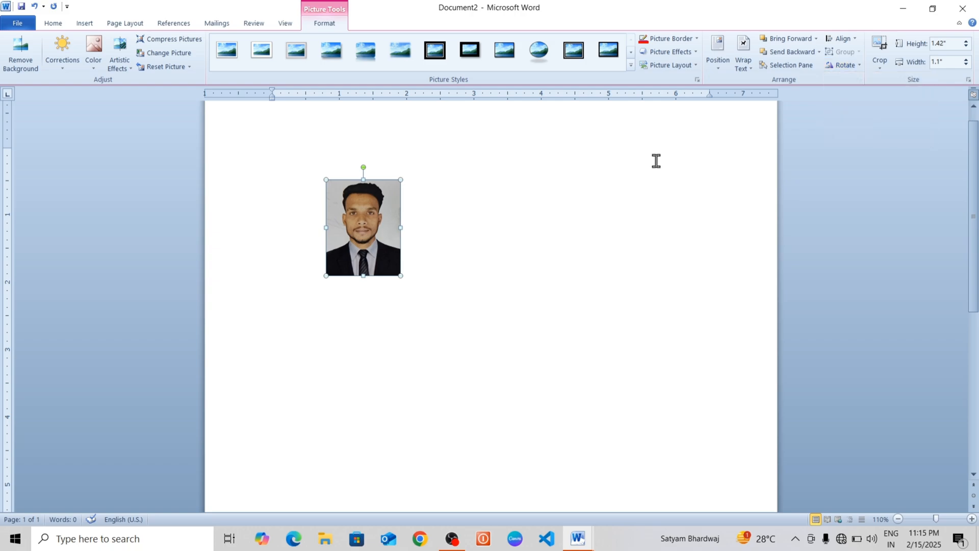
Crop the lower edge of the grey-background portrait upward to a height of about 1.13"
left_click(875, 73)
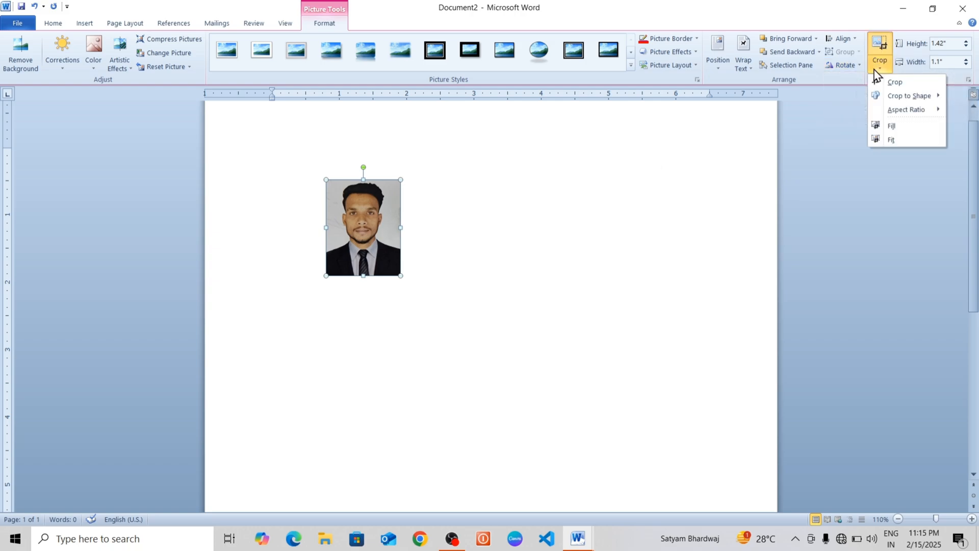
left_click(895, 82)
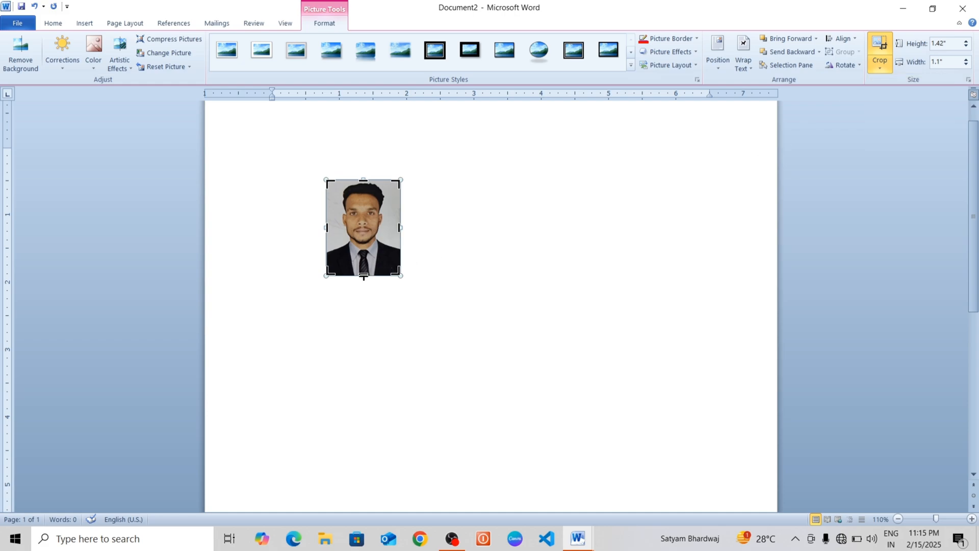
left_click_drag(364, 277, 366, 258)
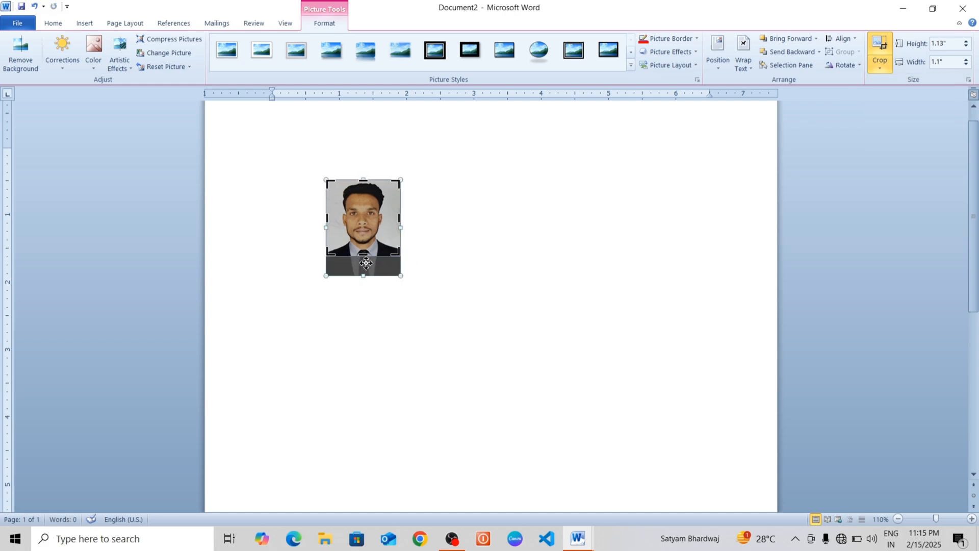
left_click(699, 123)
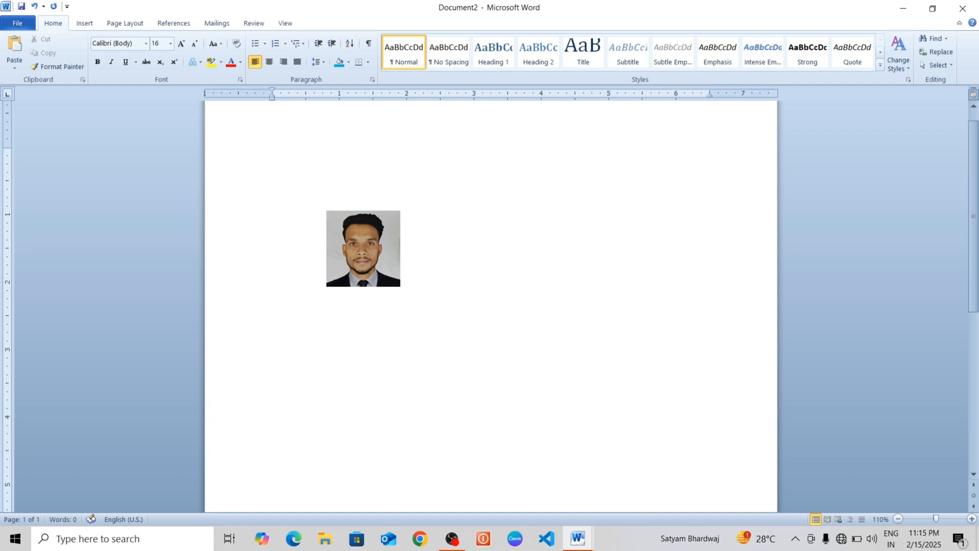
Resize the cropped portrait to 1.85" high by 1.8" wide
left_click(354, 250)
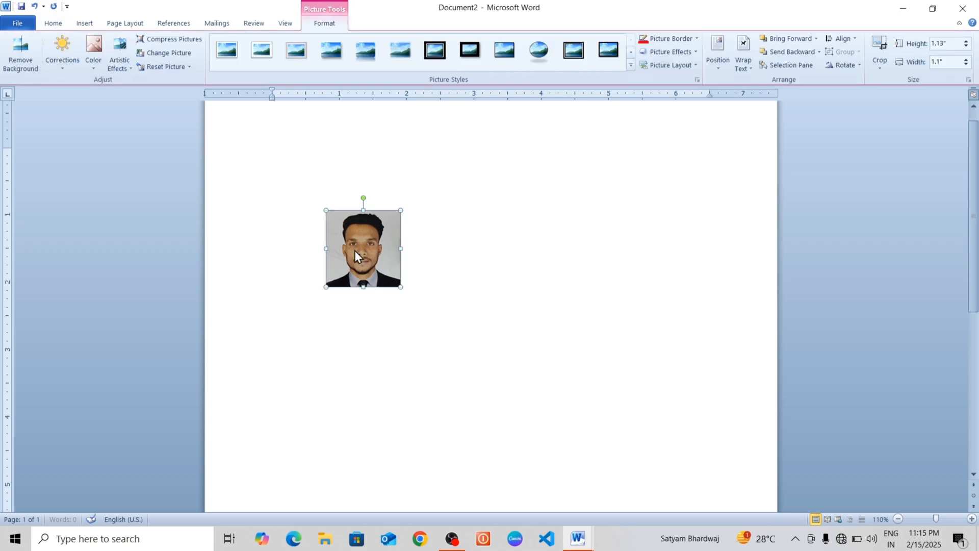
left_click(966, 40)
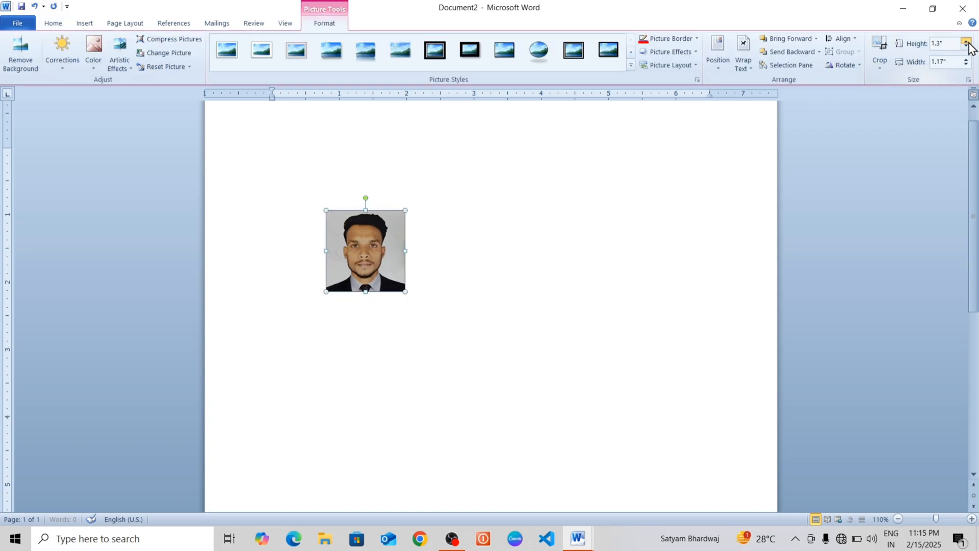
left_click(967, 41)
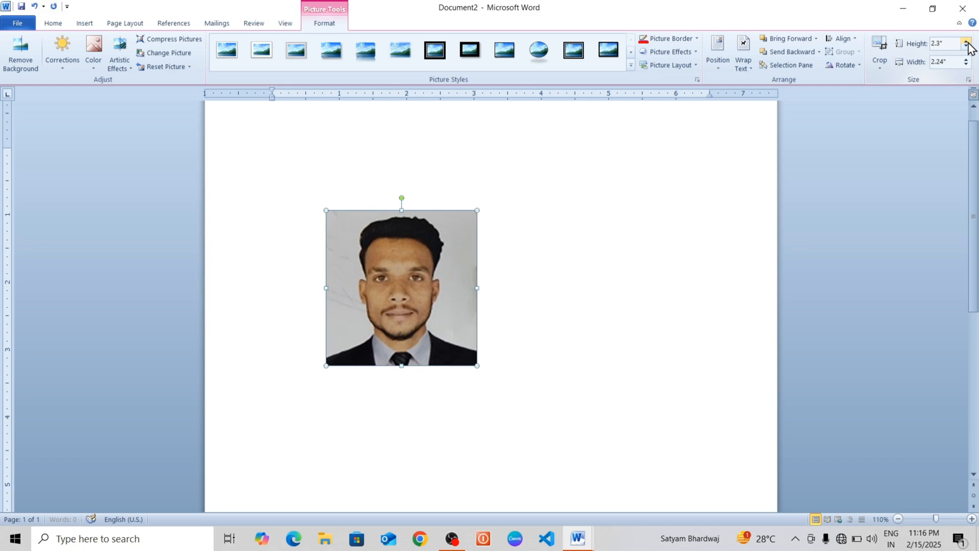
left_click(967, 59)
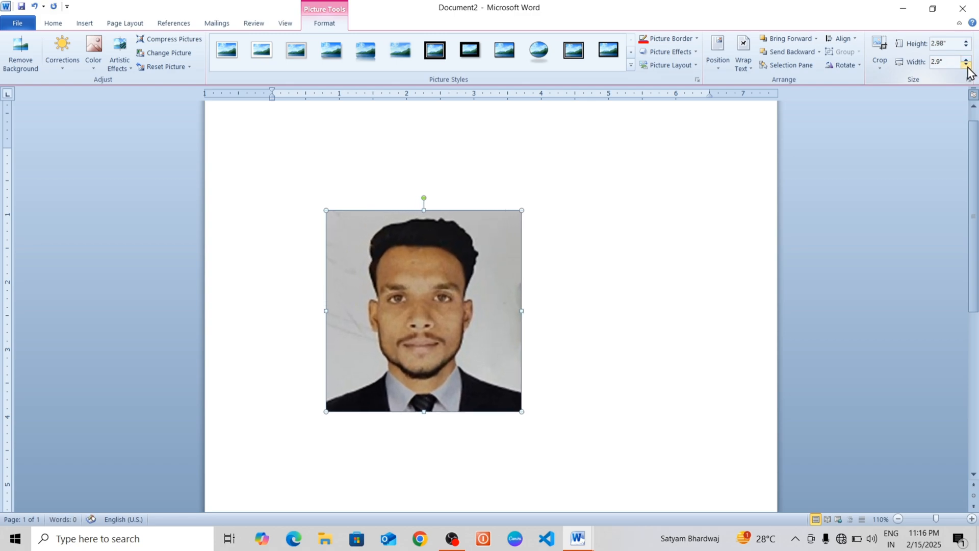
left_click(967, 66)
left_click(967, 66)
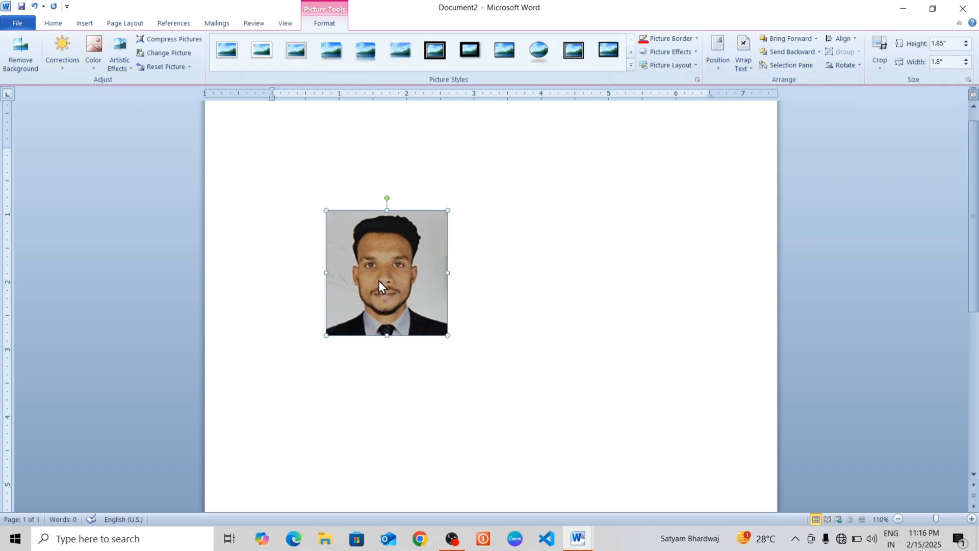
Replace the portrait with two clips from a COMPUTER clip art search: the beige desktop computer and the woman at a computer
key("Delete")
left_click(85, 23)
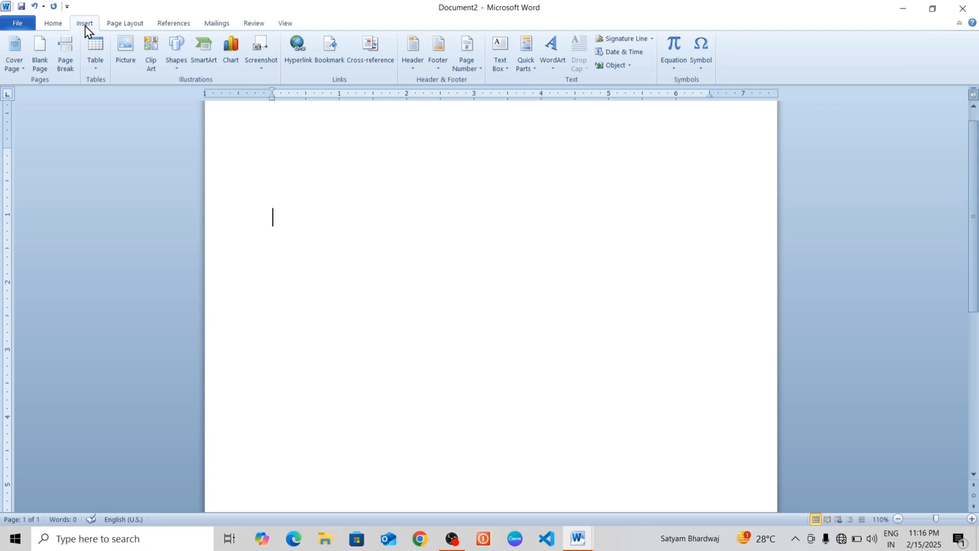
left_click(160, 67)
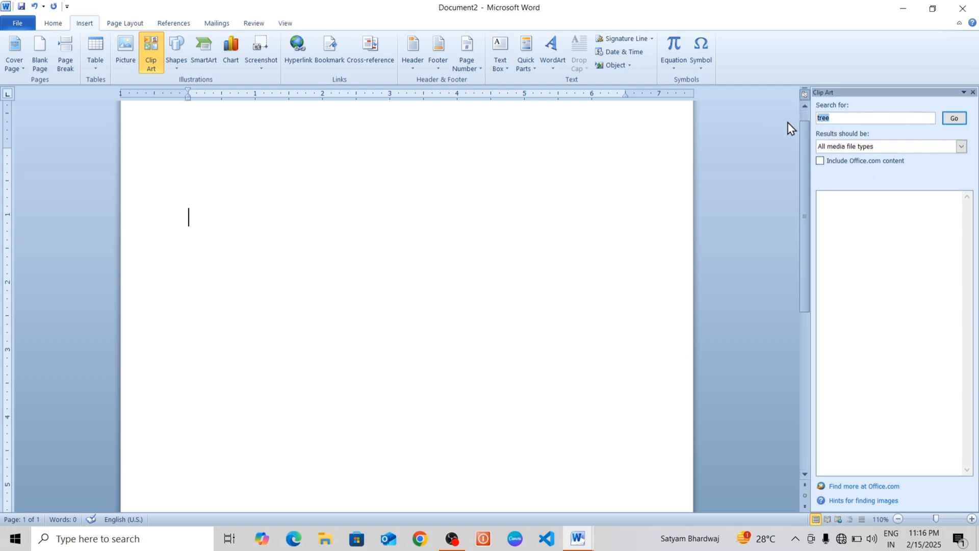
type("c")
key("Return")
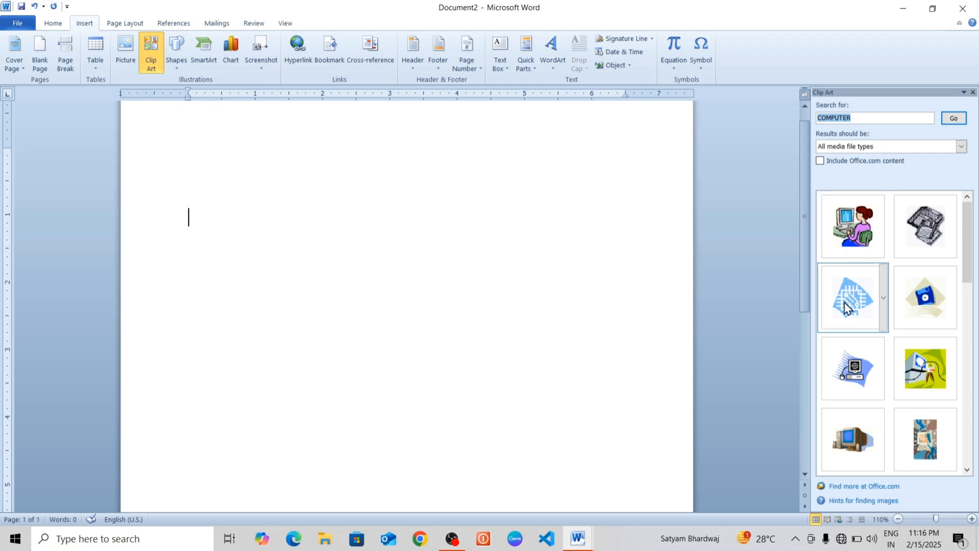
left_click(854, 436)
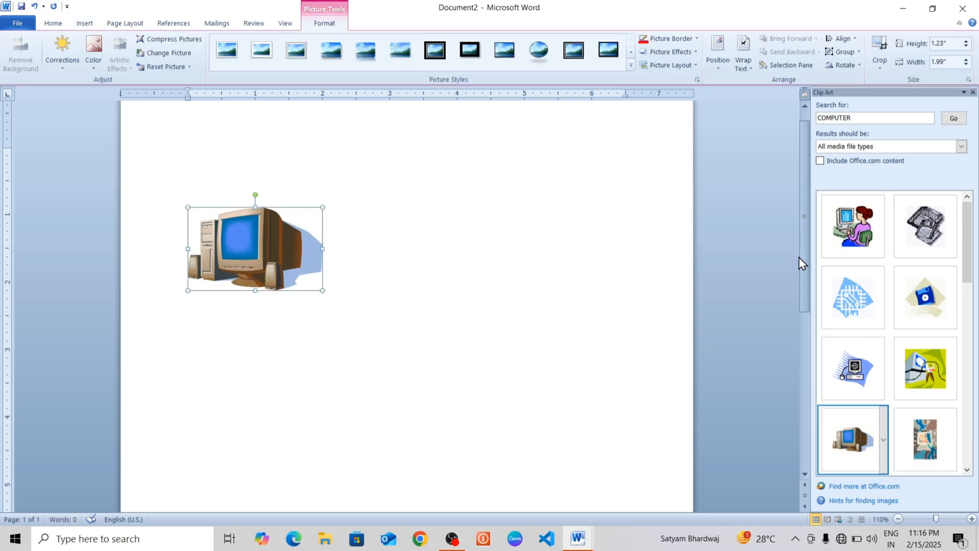
left_click(846, 228)
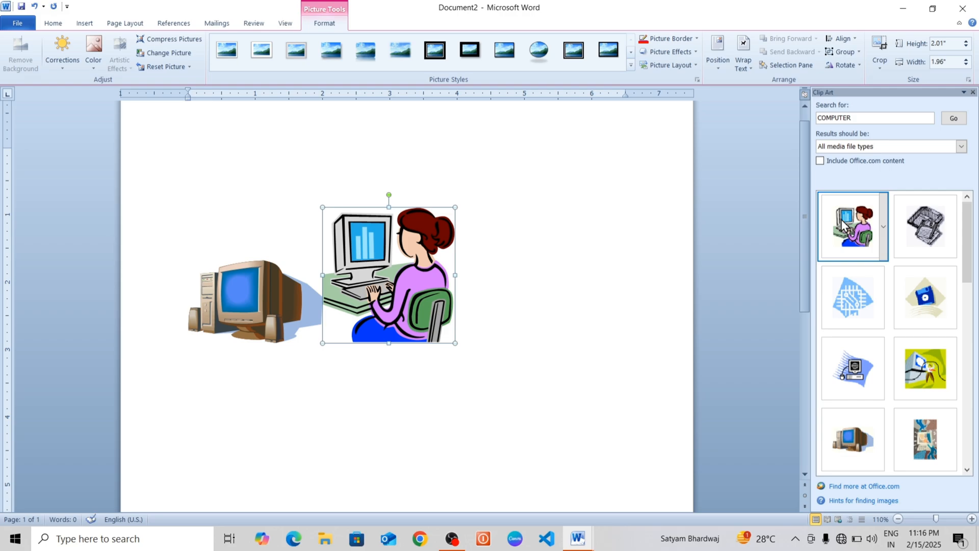
Search the clip art for RABBIT, insert the rabbit clip beside the others and close the clip art search
left_click(868, 120)
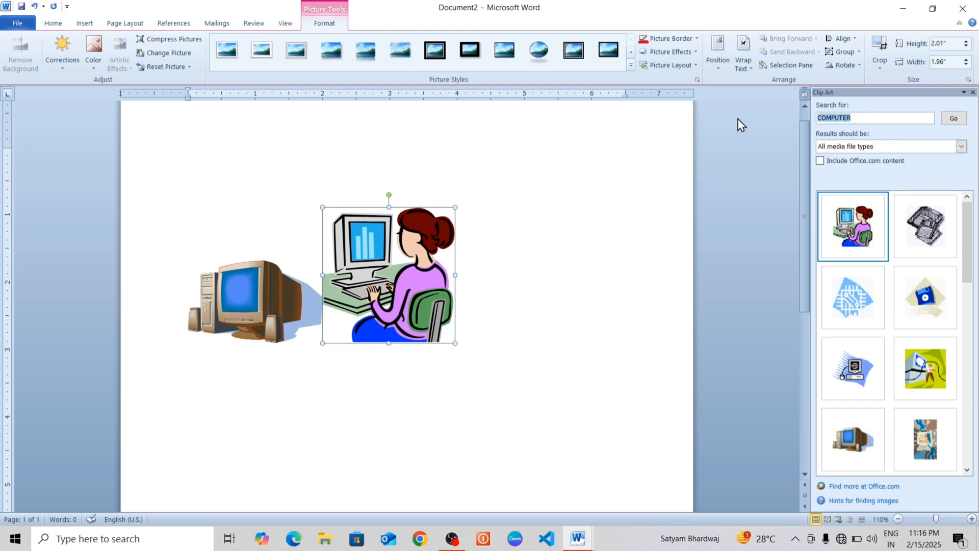
type("RABBIT")
left_click(954, 119)
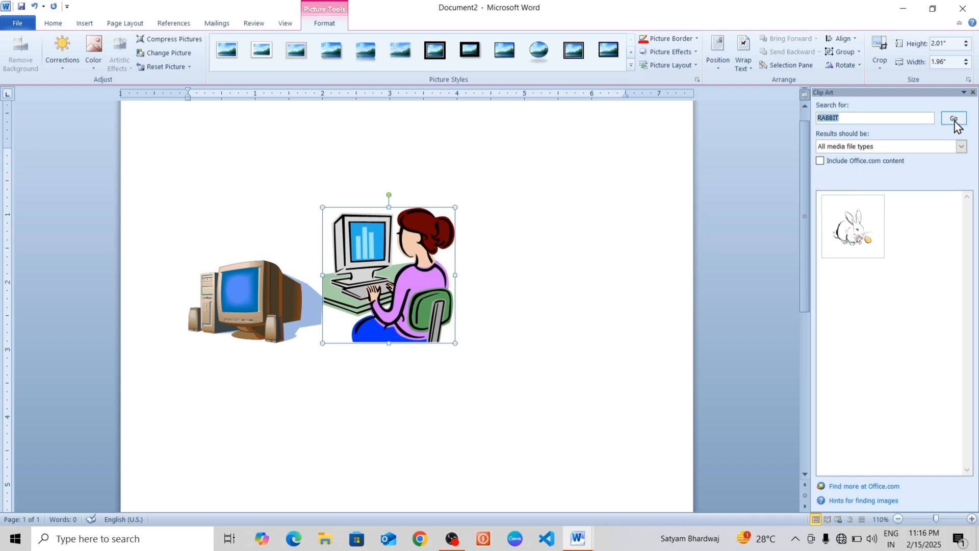
left_click(853, 226)
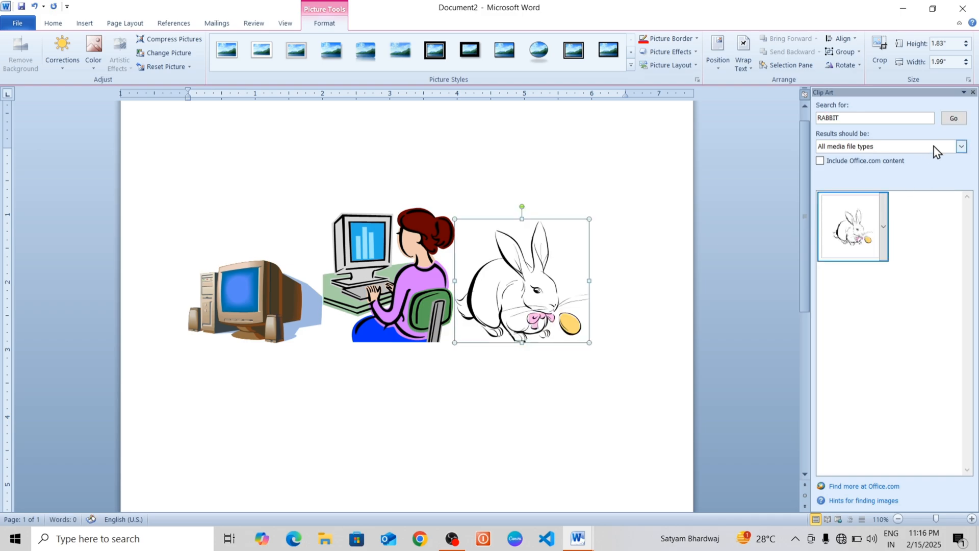
left_click(973, 92)
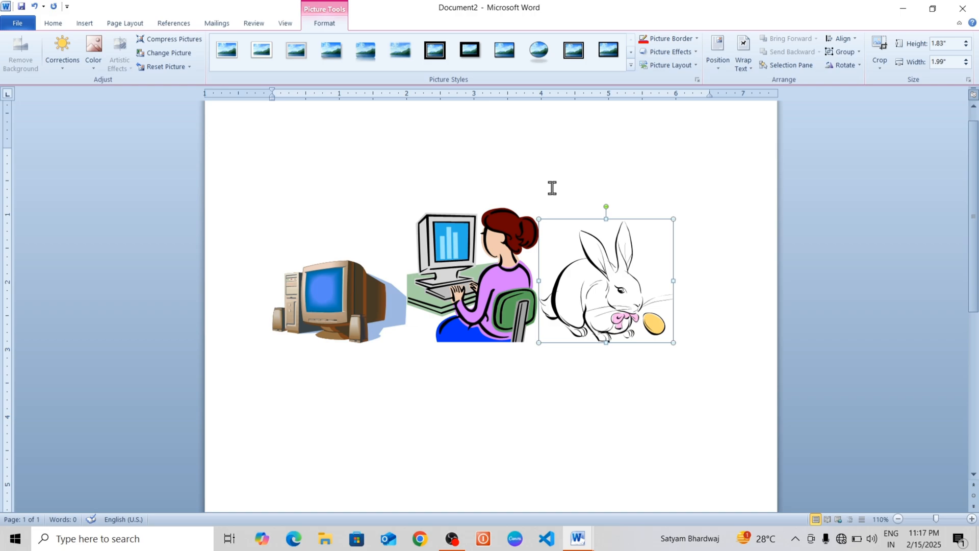
Select the whole document content and delete it, including the three clip art images
left_click(337, 263)
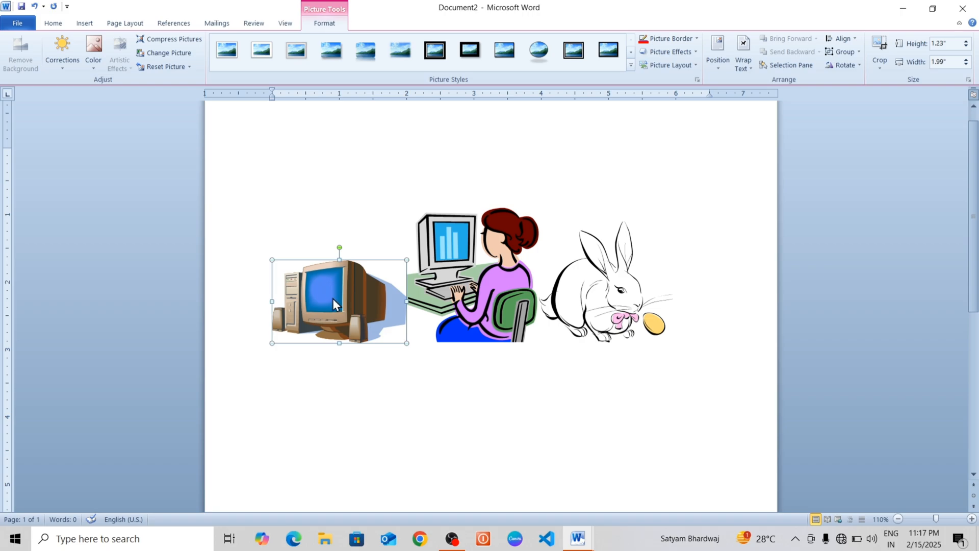
key("ctrl+a")
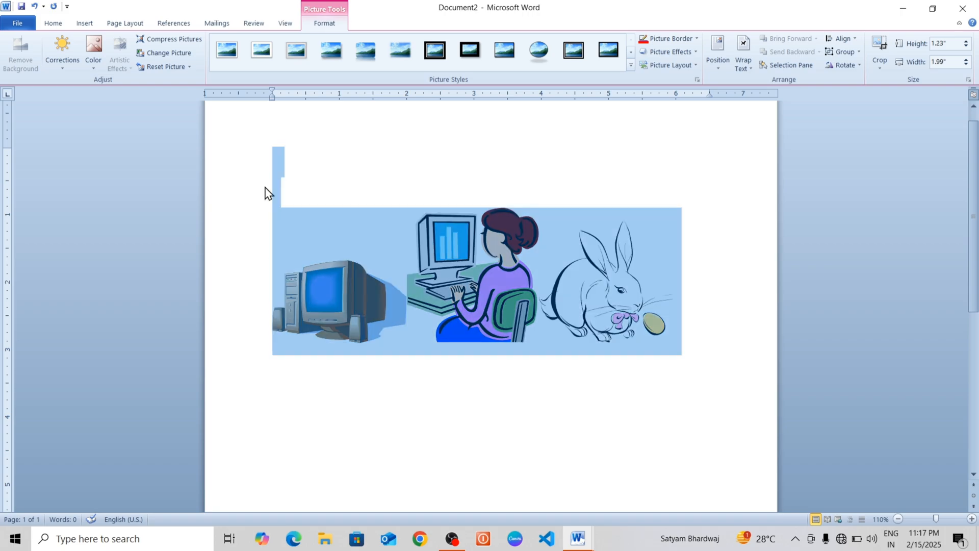
key("Delete")
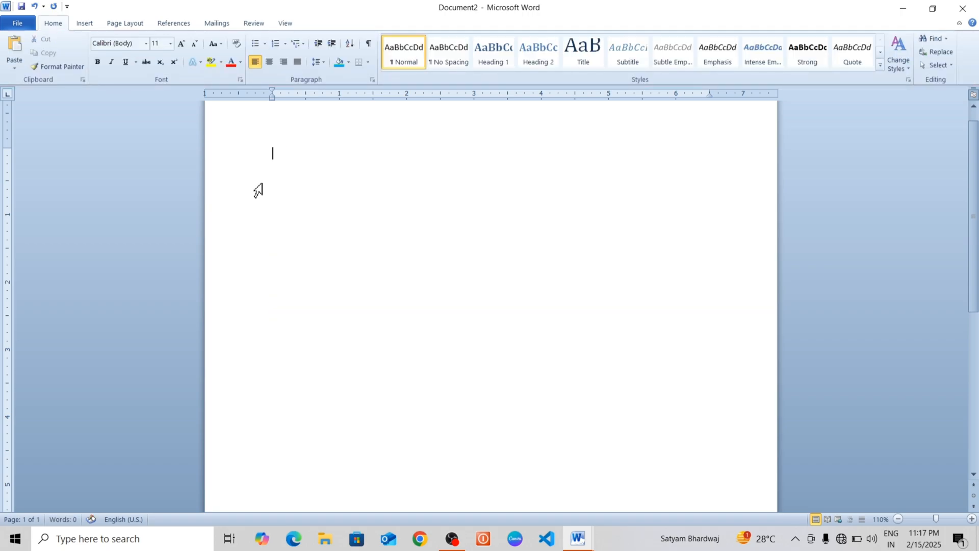
Draw a rounded rectangle about 1.41" high by 4.46" wide near the start of the blank page
left_click(95, 25)
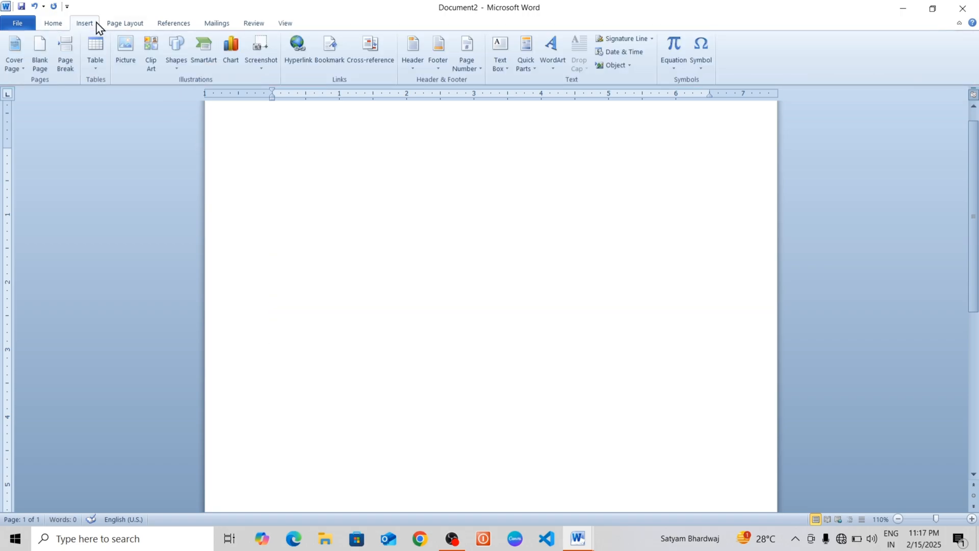
left_click(183, 67)
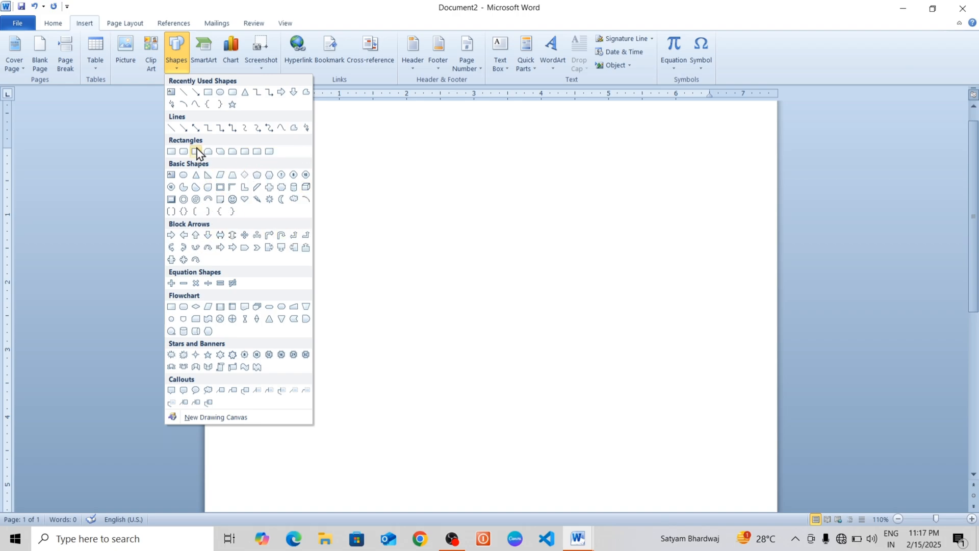
left_click(235, 93)
mouse_move(293, 159)
left_mouse_down()
mouse_move(405, 274)
mouse_move(518, 271)
mouse_move(595, 255)
left_mouse_up()
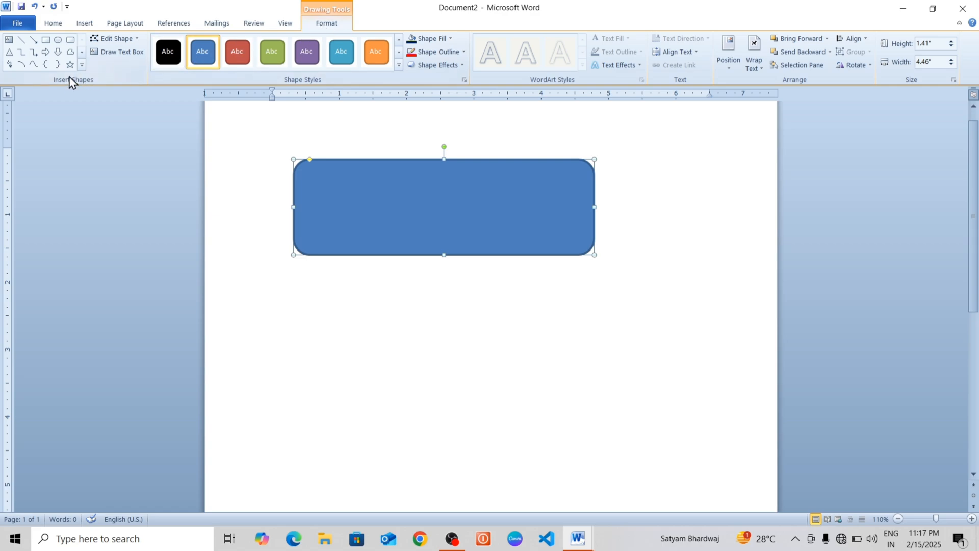
left_click(81, 67)
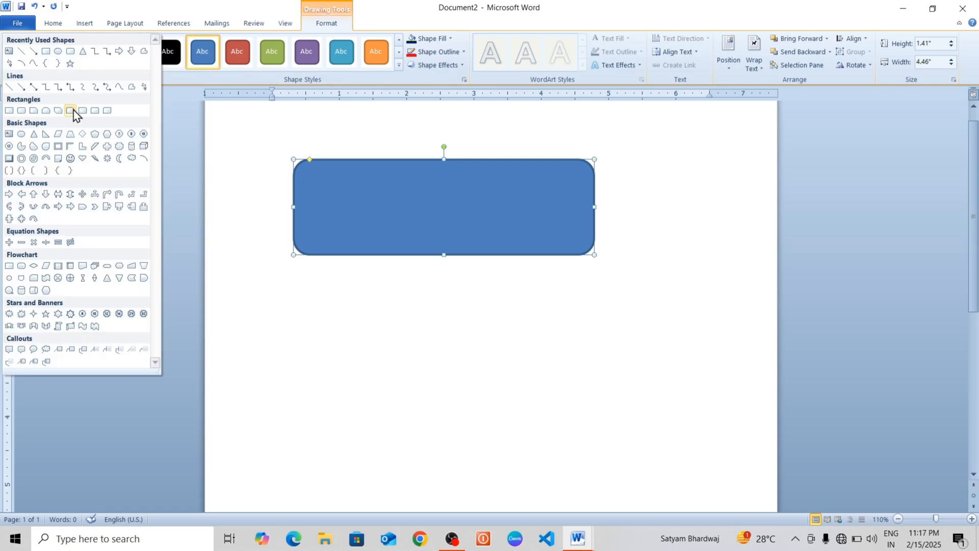
left_click(254, 258)
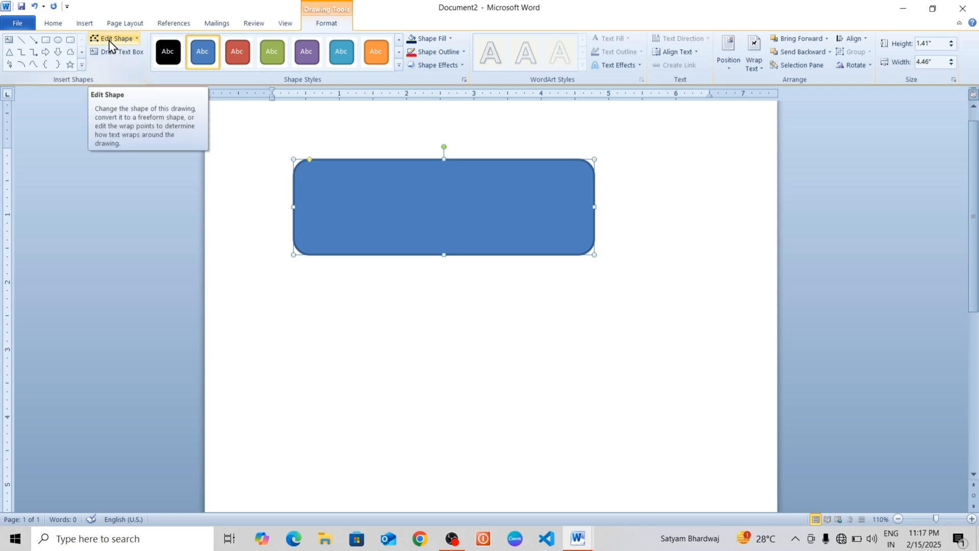
Edit the rounded rectangle's points, moving the upper-left point inward and down to make a wavy upper edge
left_click(110, 44)
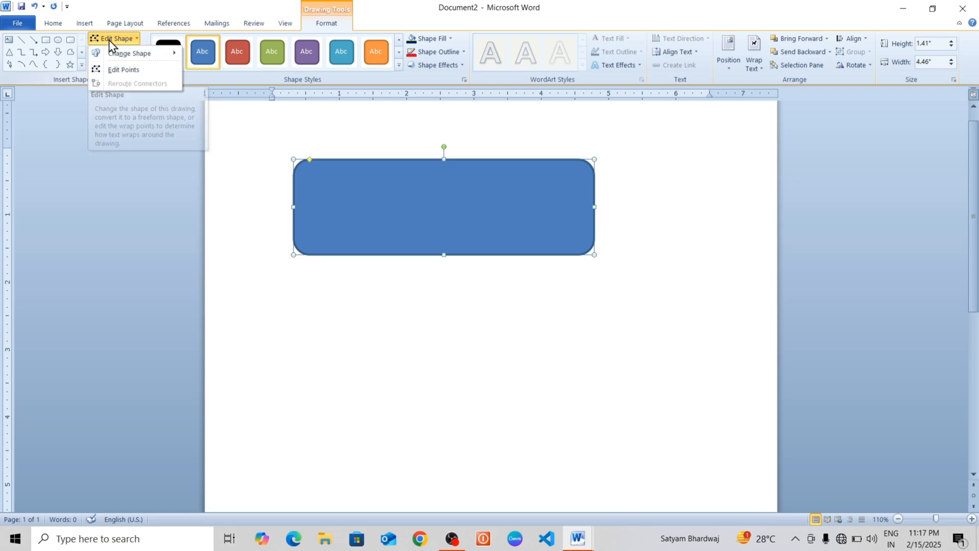
left_click(122, 70)
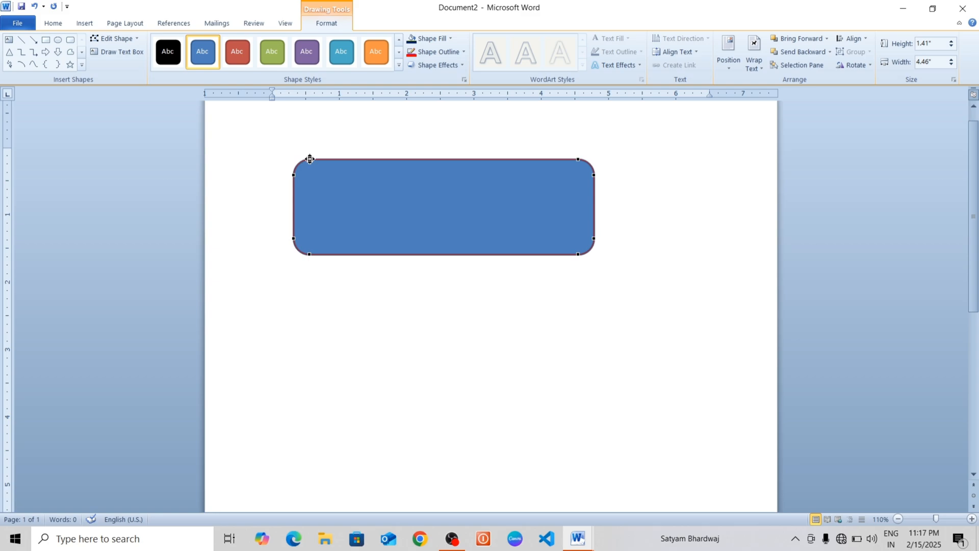
left_click_drag(309, 159, 425, 194)
left_click(521, 323)
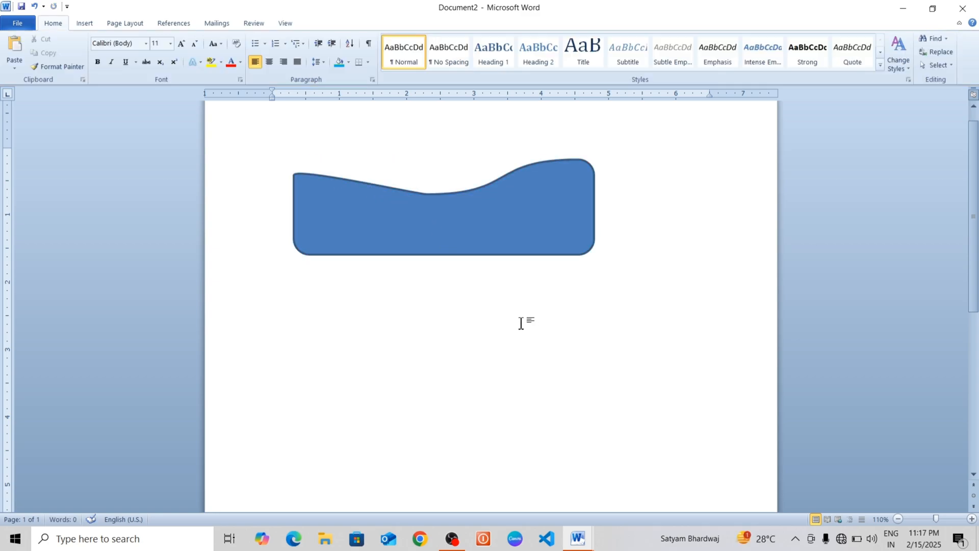
Apply the orange shape style from the last row of the style gallery to the wavy shape
left_click(452, 251)
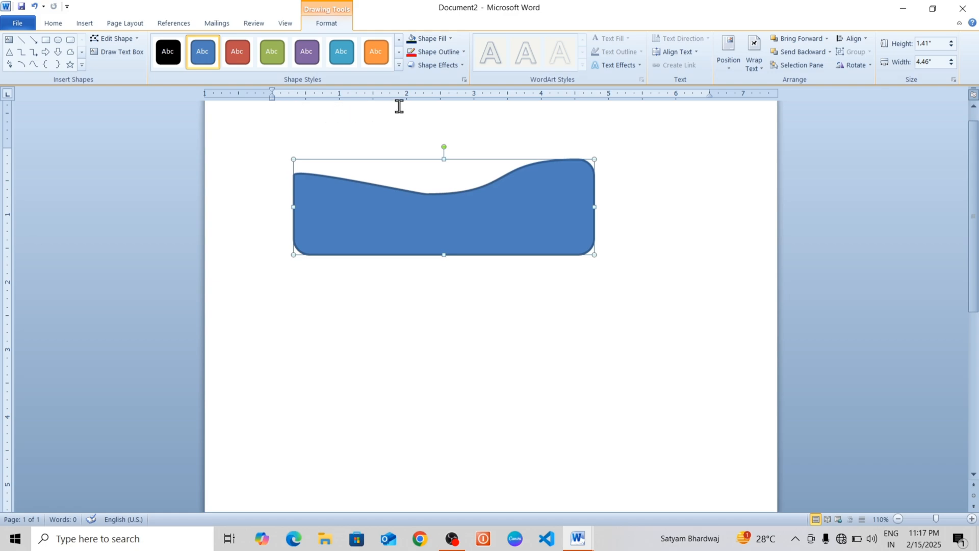
left_click(399, 65)
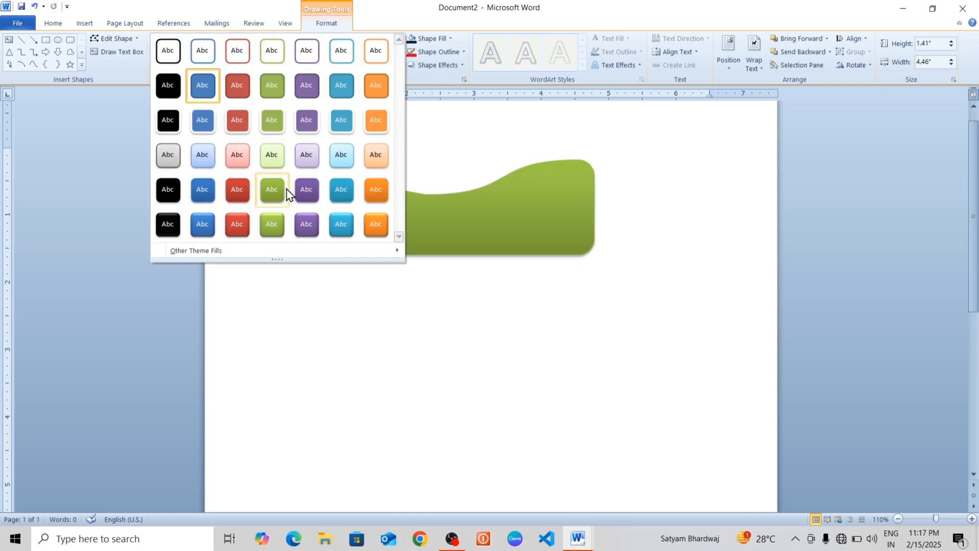
left_click(366, 223)
left_click(212, 136)
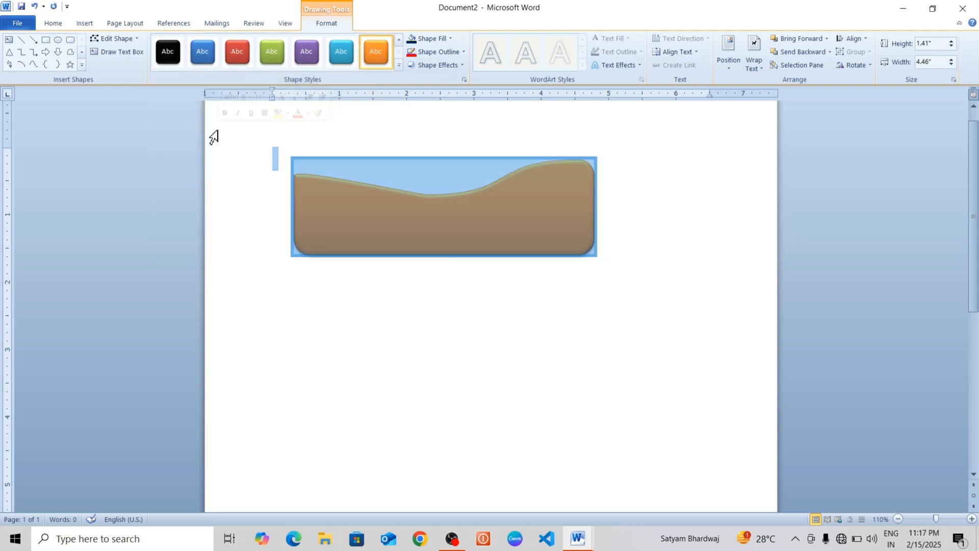
Draw a five-point star about 2.31" high by 2.4" wide below the orange wavy shape
left_click(290, 298)
left_click(83, 23)
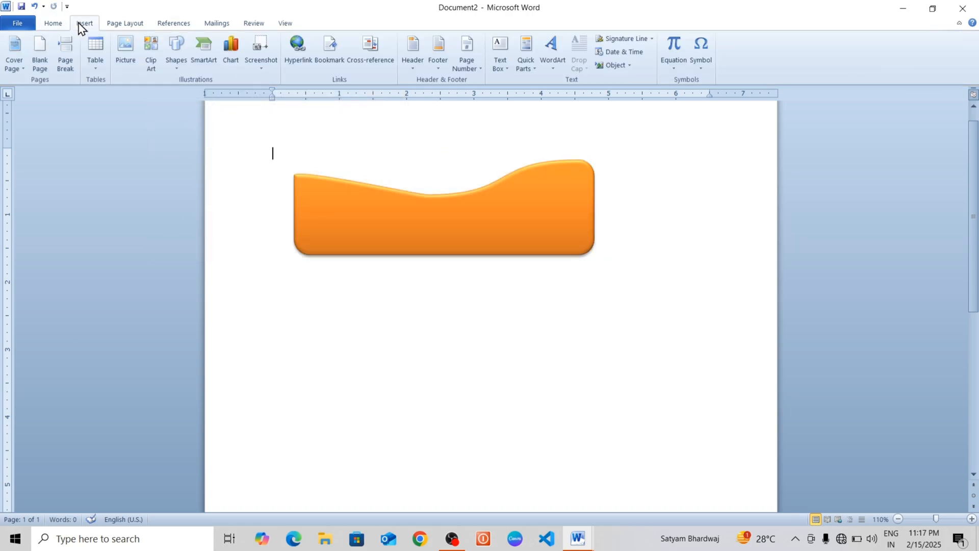
left_click(179, 61)
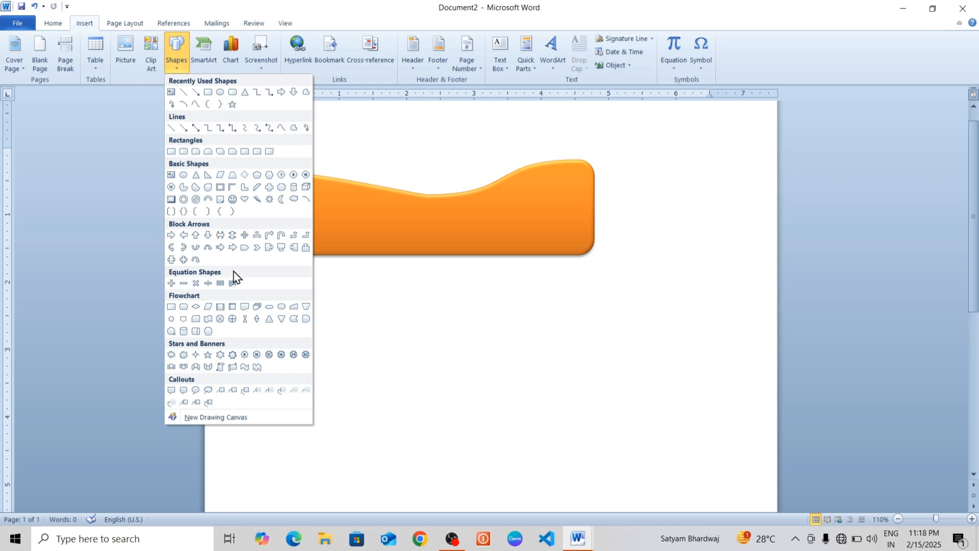
left_click(207, 355)
left_click_drag(339, 300, 501, 456)
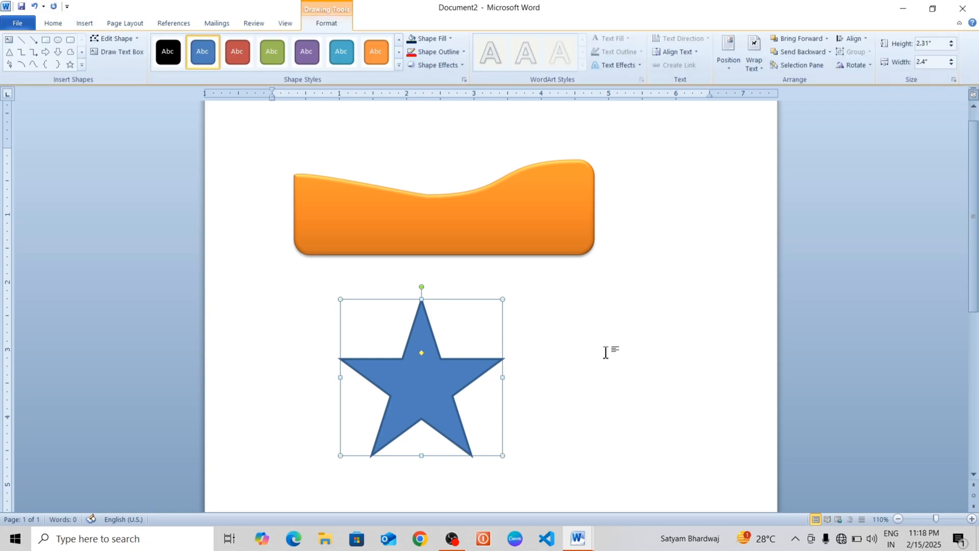
left_click(525, 277)
Add the text "COMPUTER WITH" followed by the presenter's first name inside the orange wavy shape
double_click(433, 237)
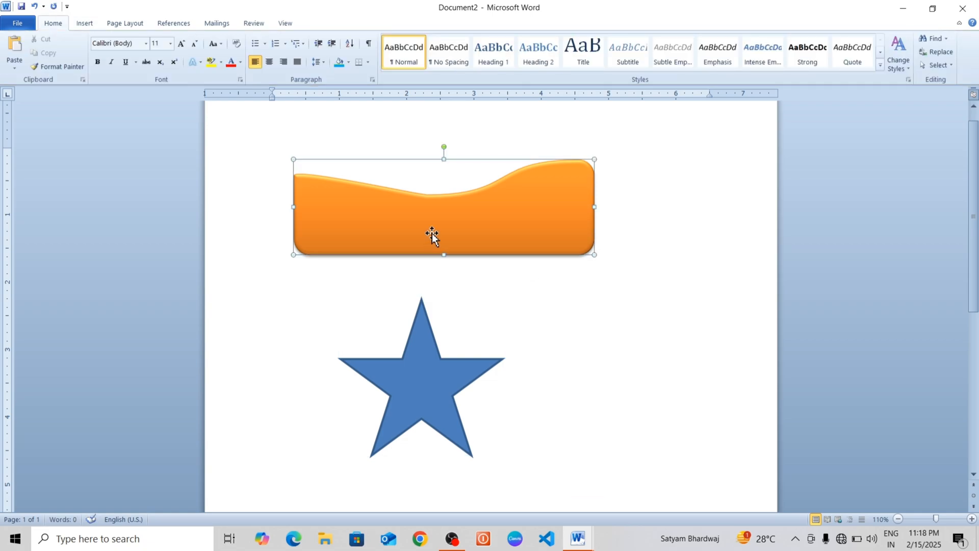
right_click(424, 202)
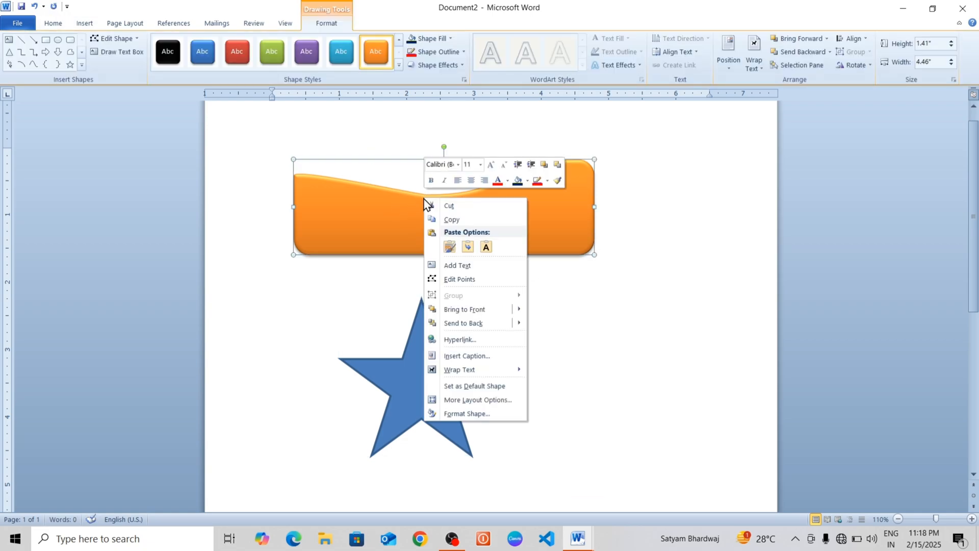
left_click(462, 266)
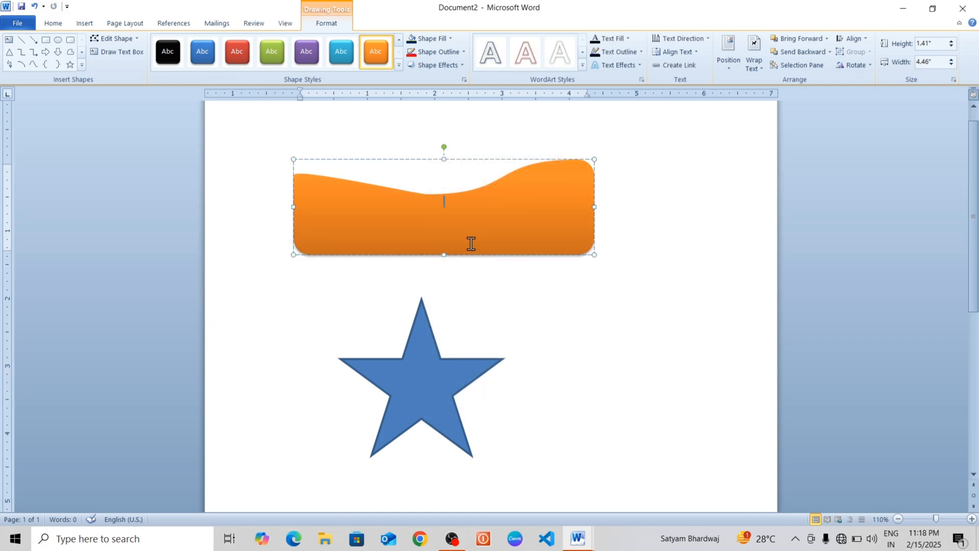
type("COMPUTER WI")
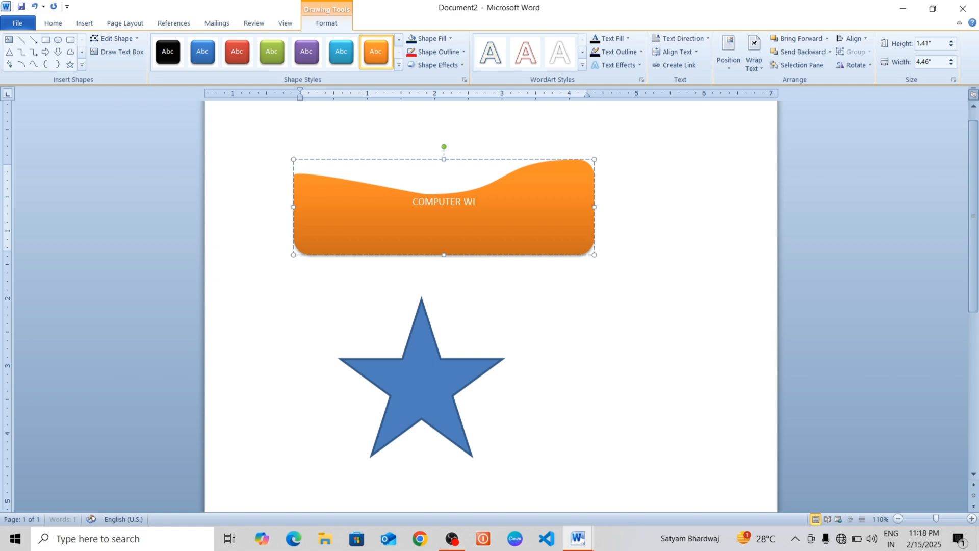
type("TH SATYAM")
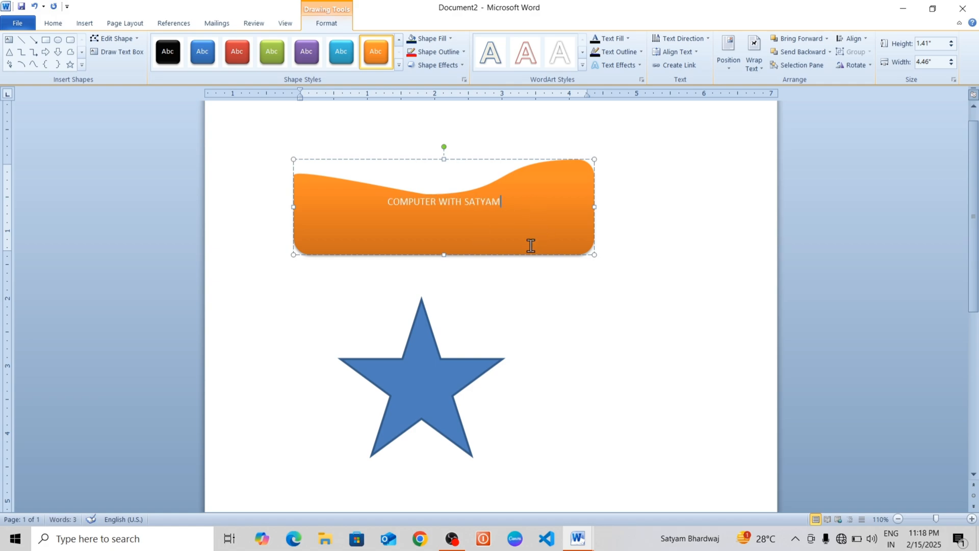
left_click(594, 308)
Fill the wavy shape with the picture 20230619_001346 from the Desktop folder
left_click(494, 199)
left_click(448, 42)
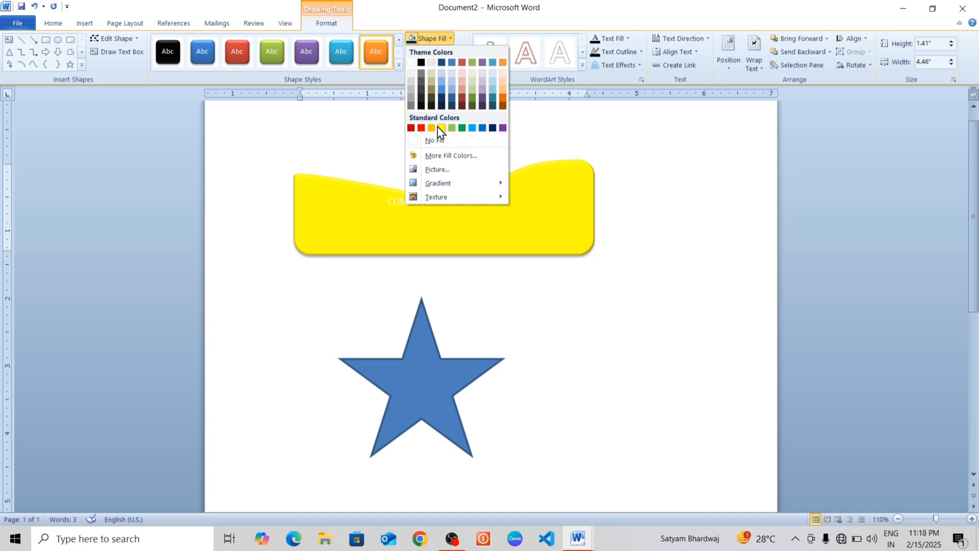
left_click(441, 173)
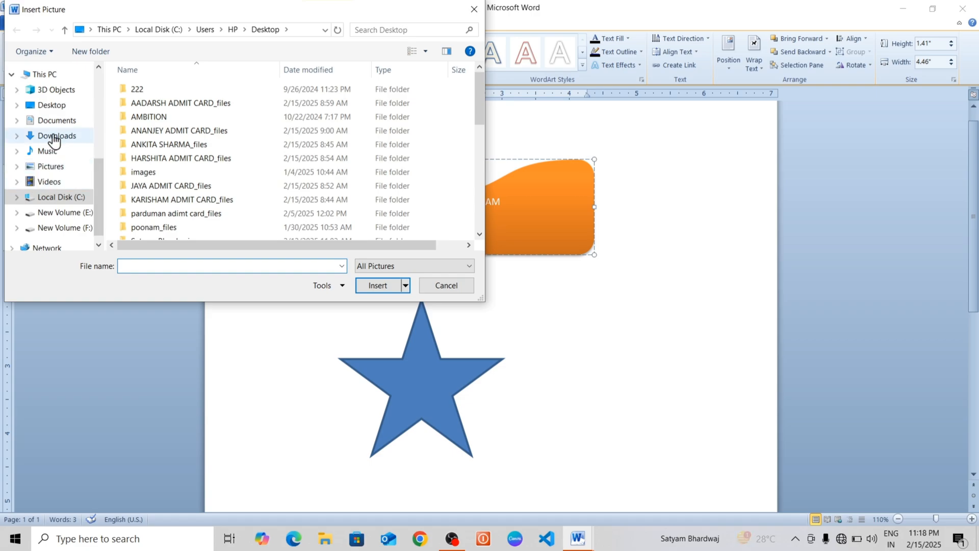
left_click(53, 105)
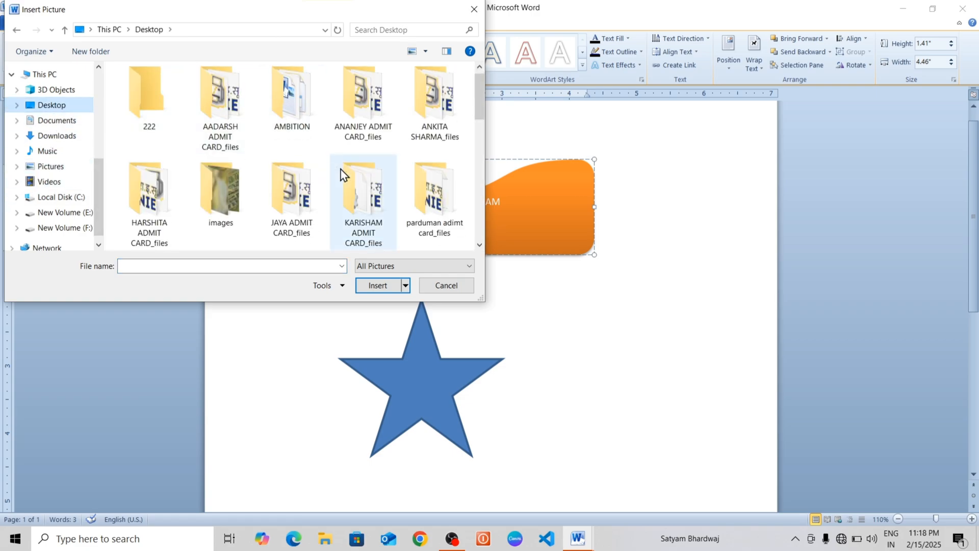
scroll(341, 169, "down", 2)
left_click(435, 214)
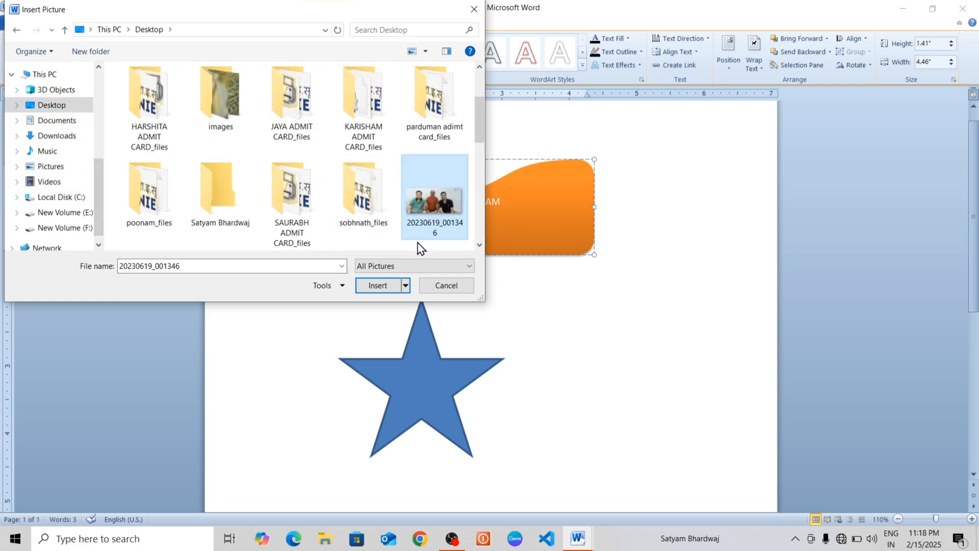
left_click(389, 286)
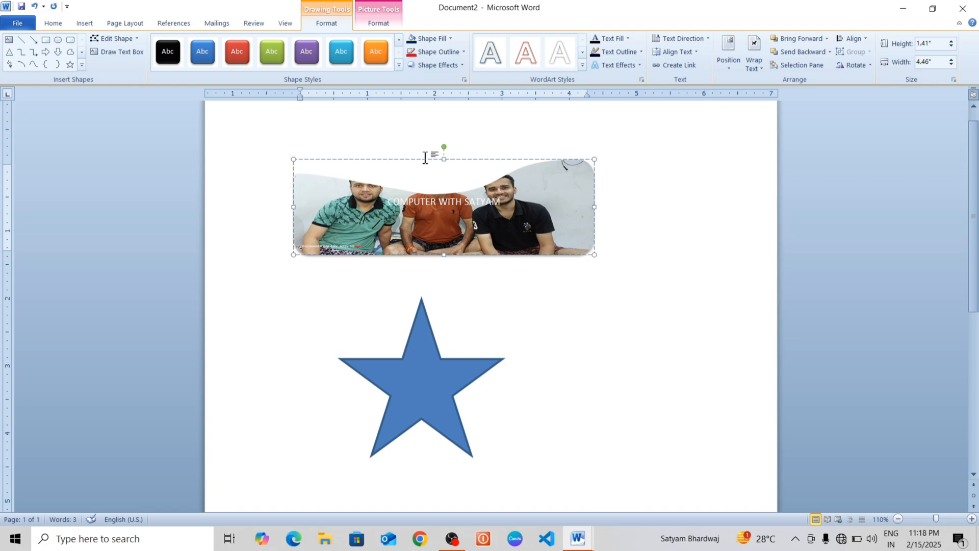
left_click(546, 267)
Open the shape fill options for the blue star
left_click(430, 376)
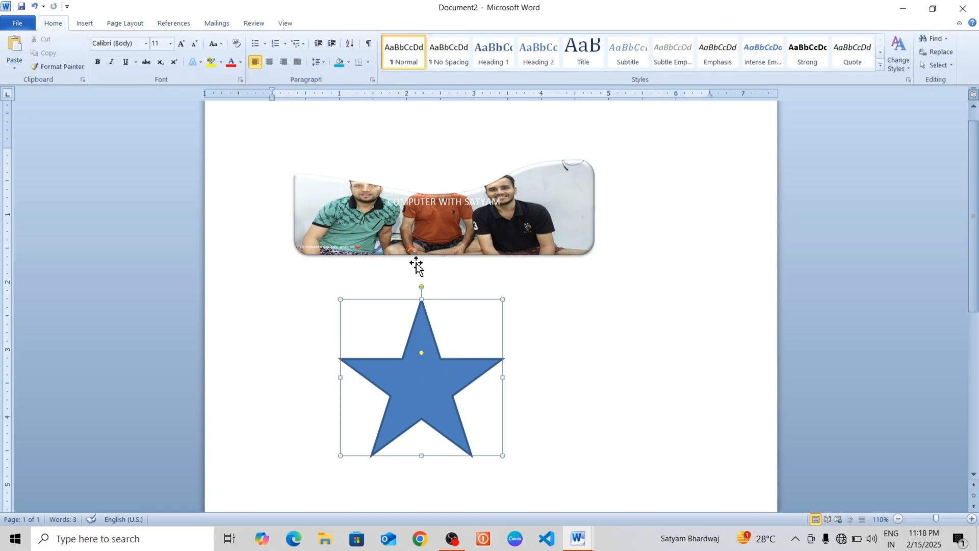
left_click(326, 23)
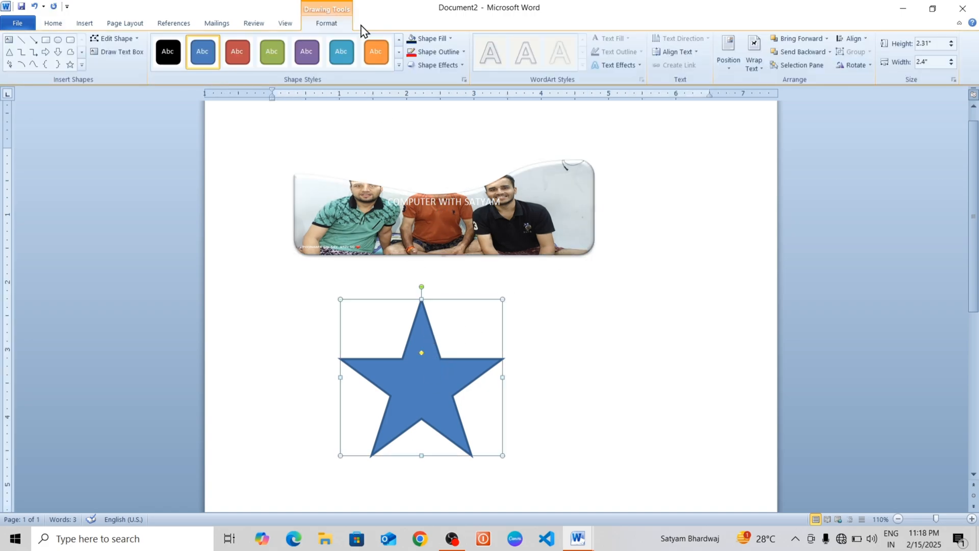
left_click(438, 38)
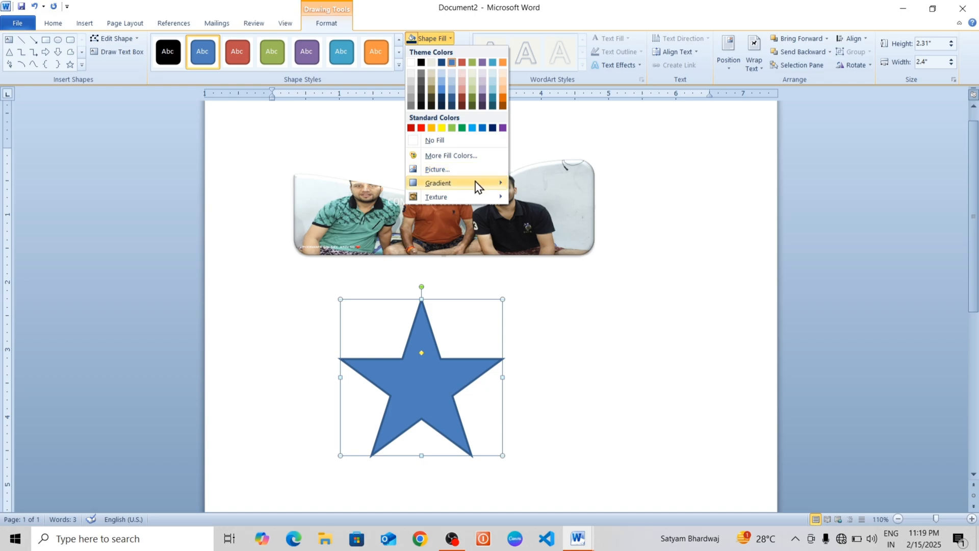